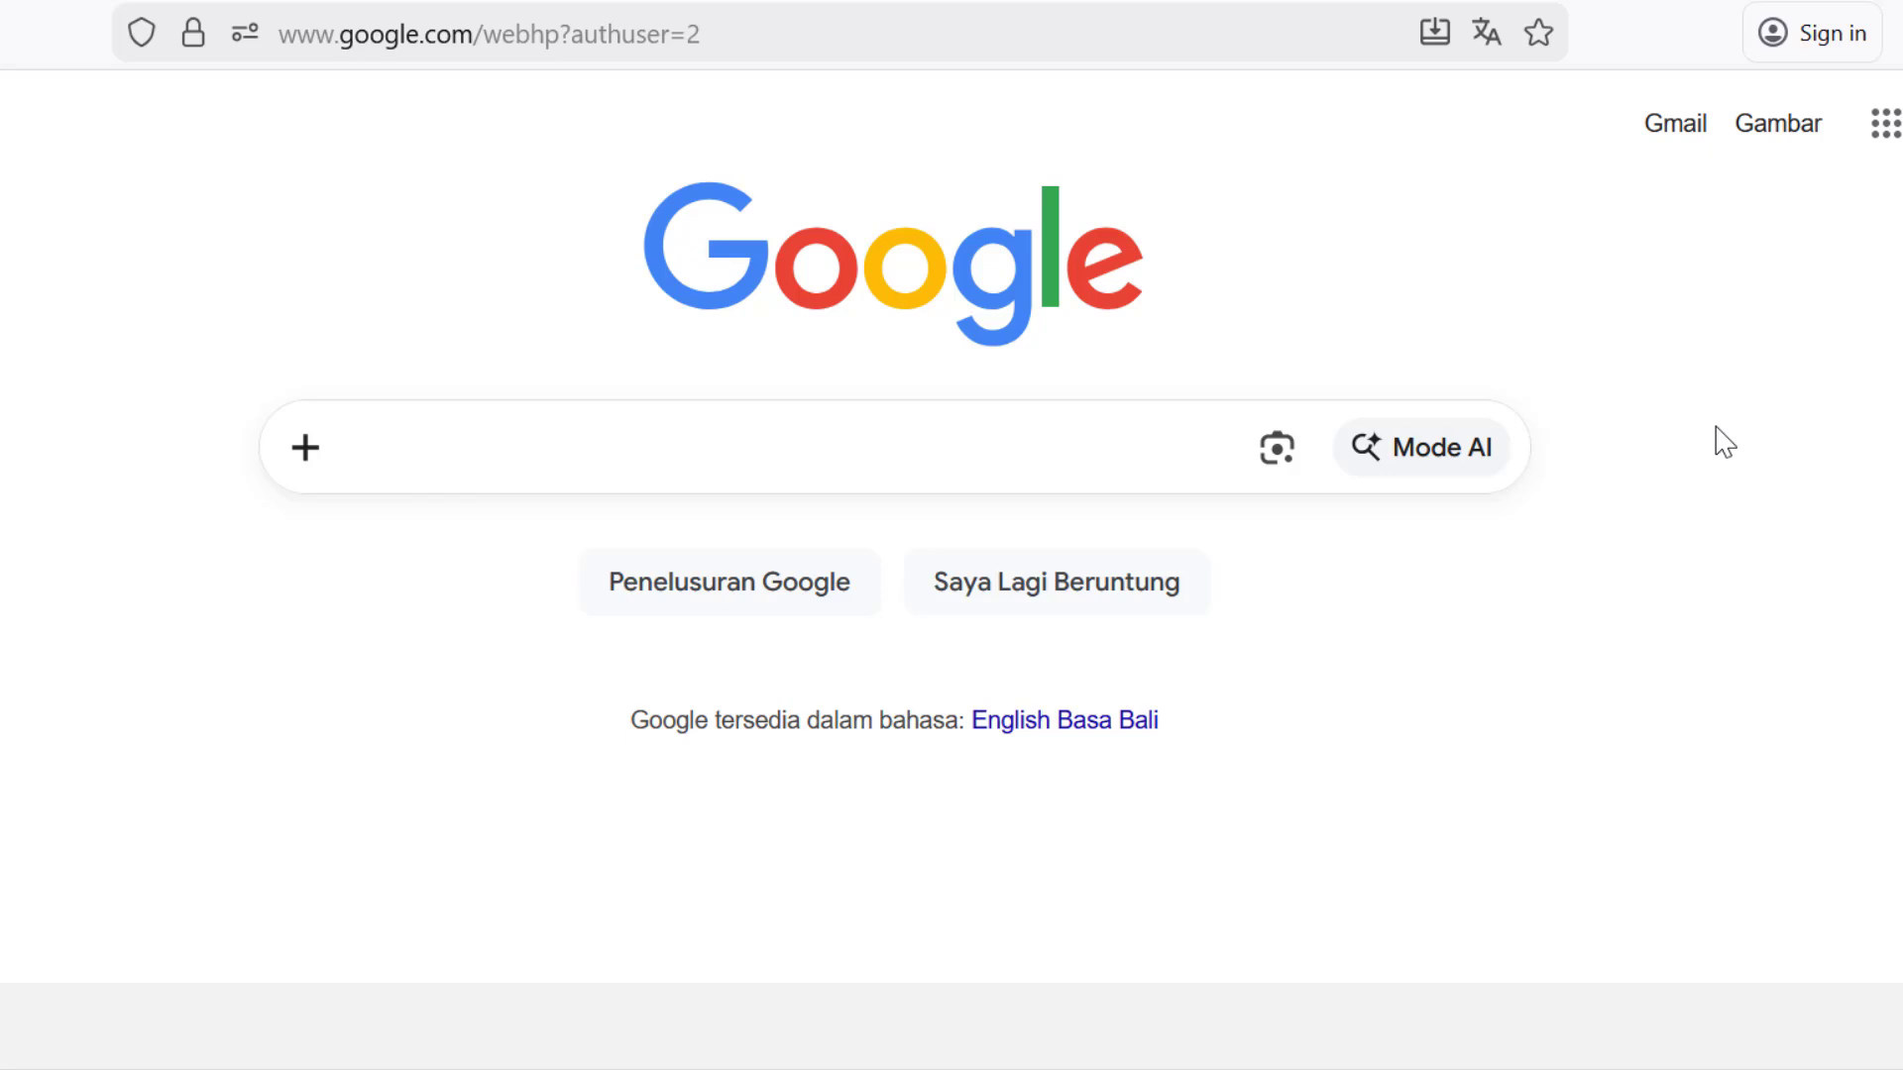
Open Google Drive from the list of Google apps on the Google home page.
{"action": "left_click", "coordinate": [1883, 129]}
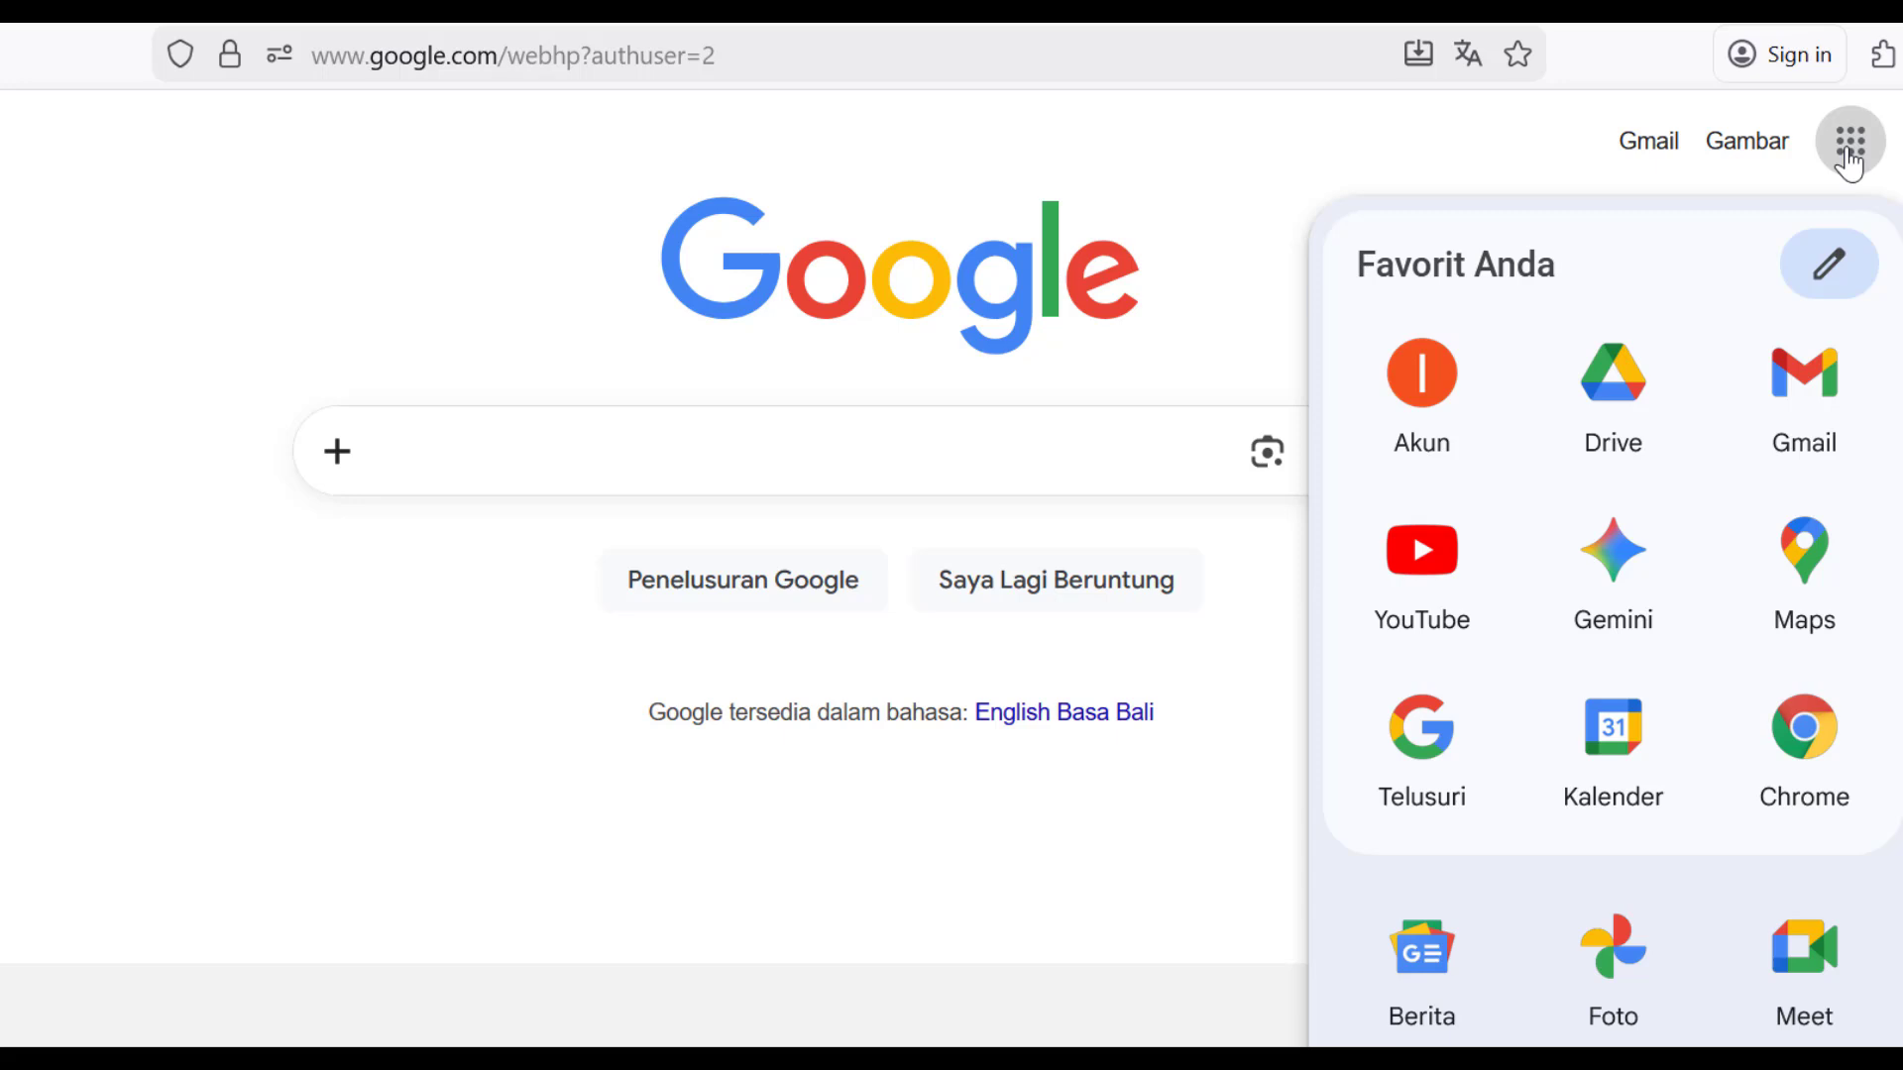
{"action": "left_click", "coordinate": [1201, 170]}
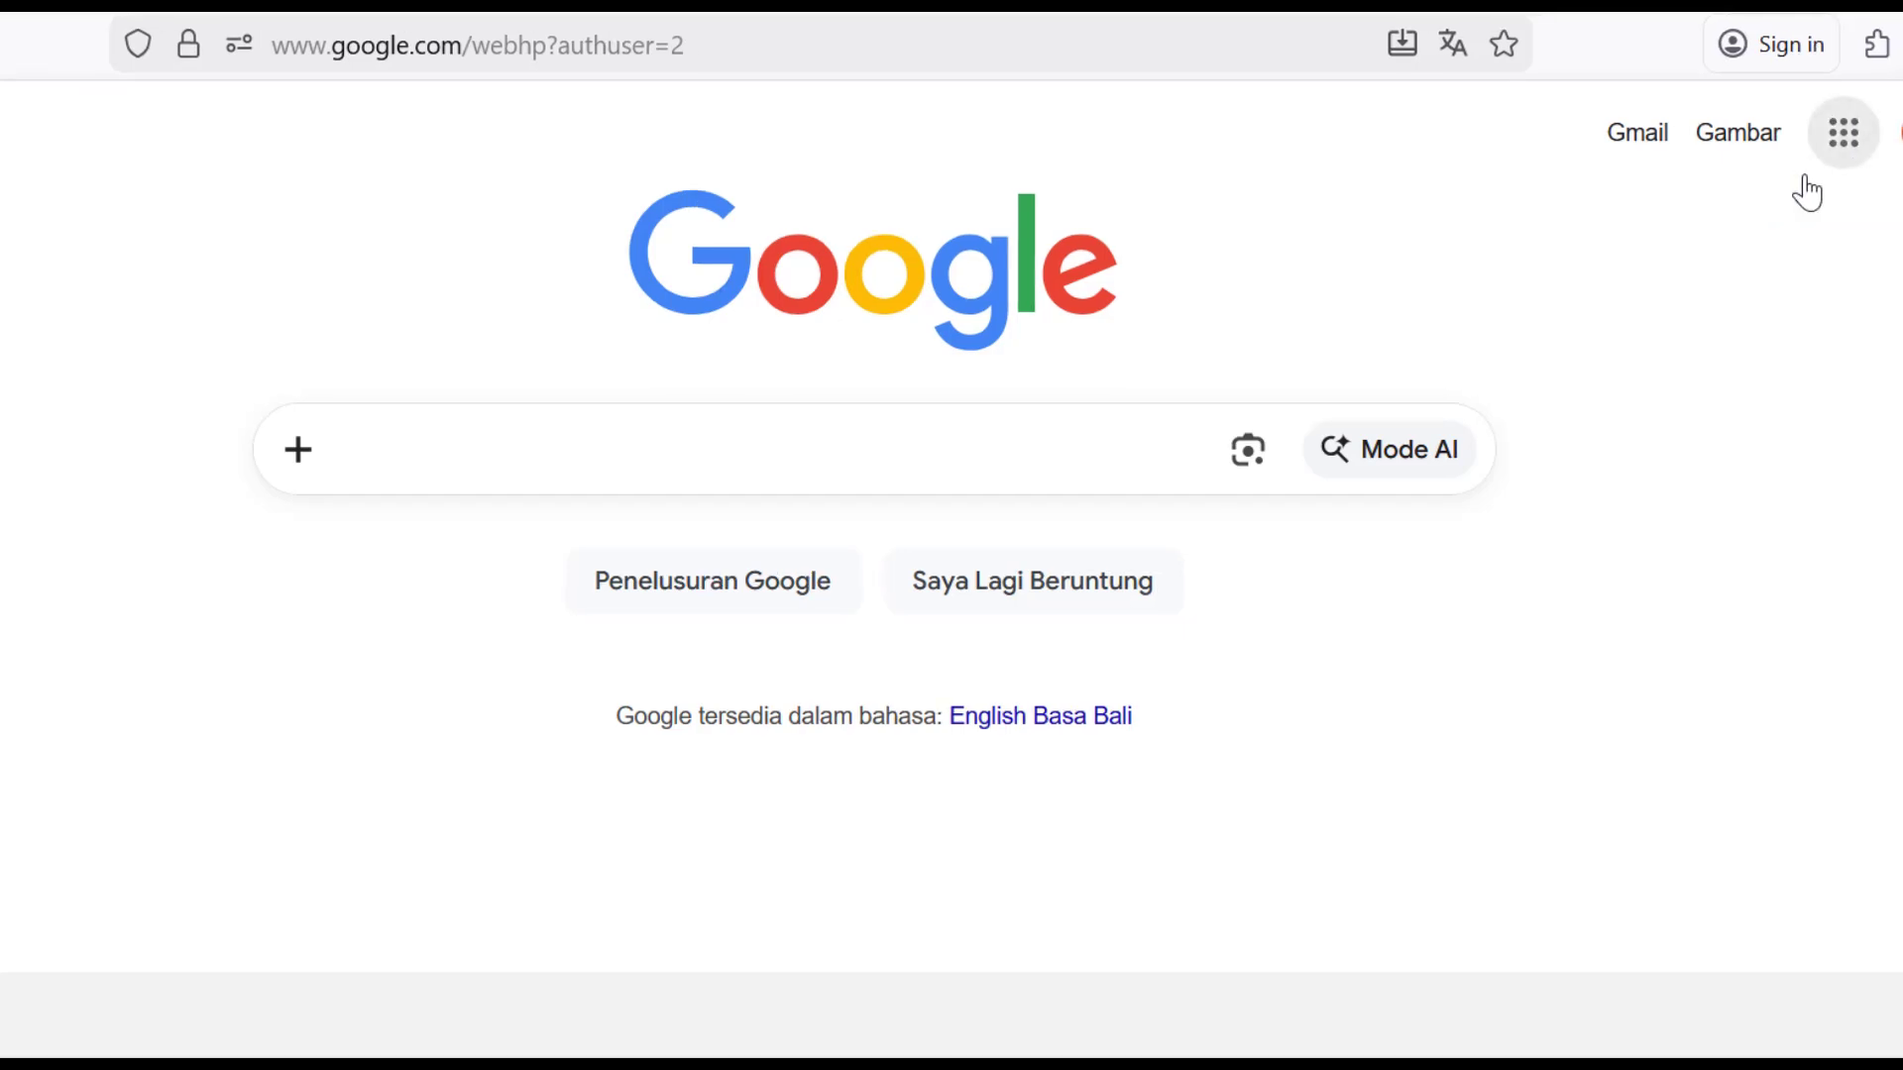
{"action": "left_click", "coordinate": [1846, 138]}
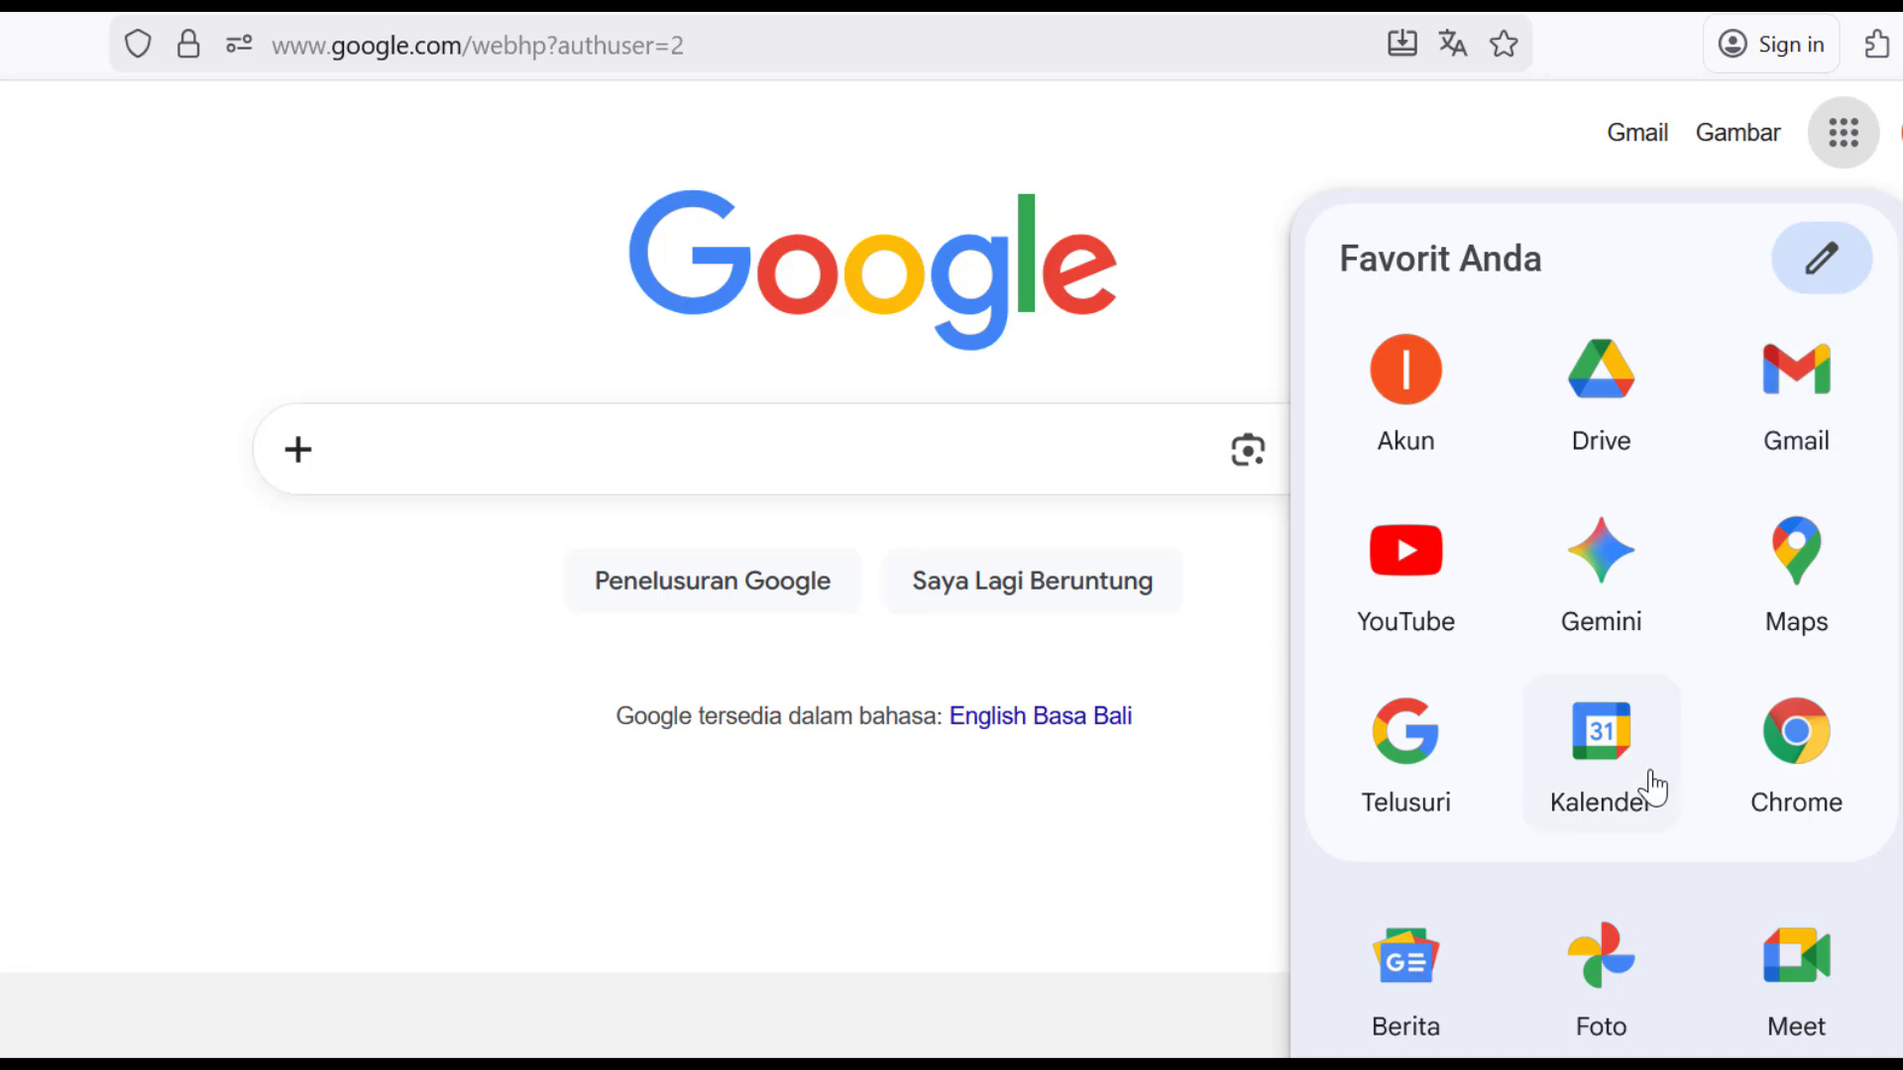
{"action": "scroll", "coordinate": [1653, 778], "scroll_direction": "down", "scroll_amount": 5}
{"action": "scroll", "coordinate": [1657, 763], "scroll_direction": "down", "scroll_amount": 4}
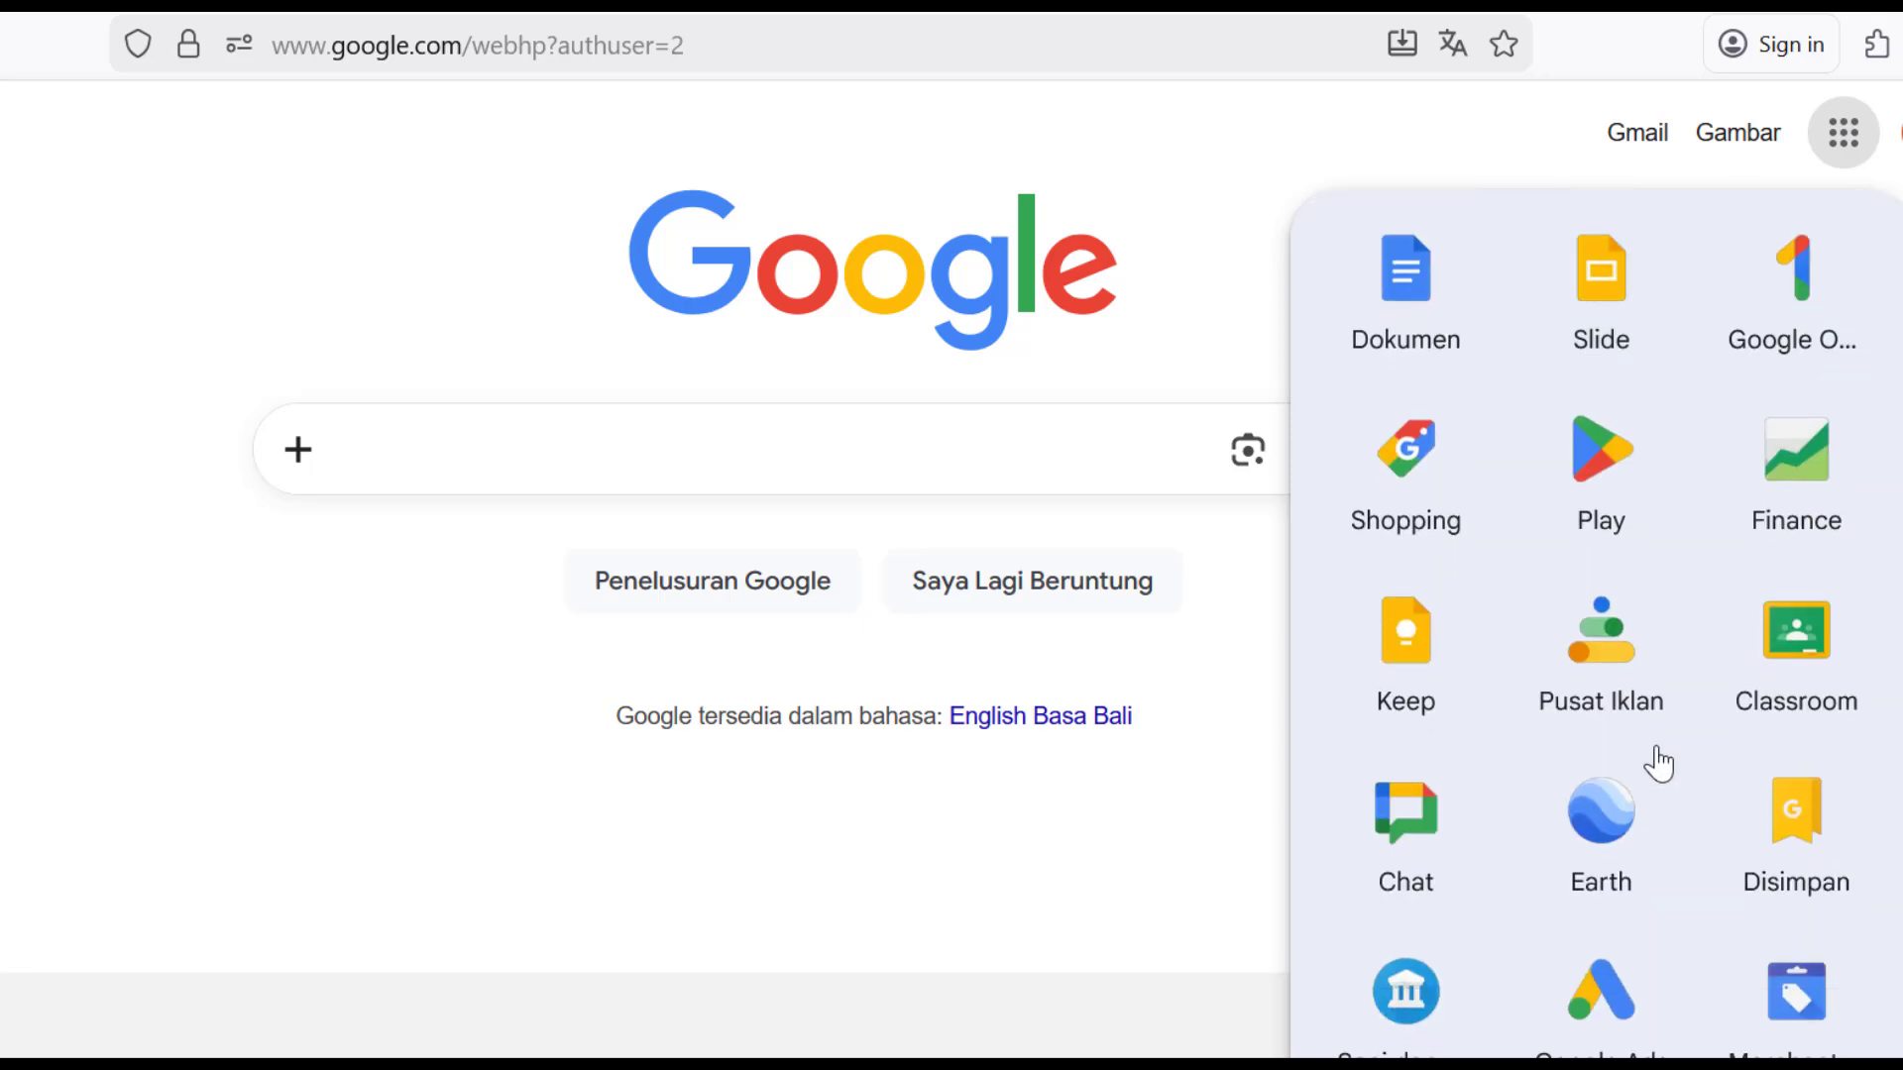
{"action": "scroll", "coordinate": [1658, 763], "scroll_direction": "up", "scroll_amount": 10}
{"action": "left_click", "coordinate": [1603, 404]}
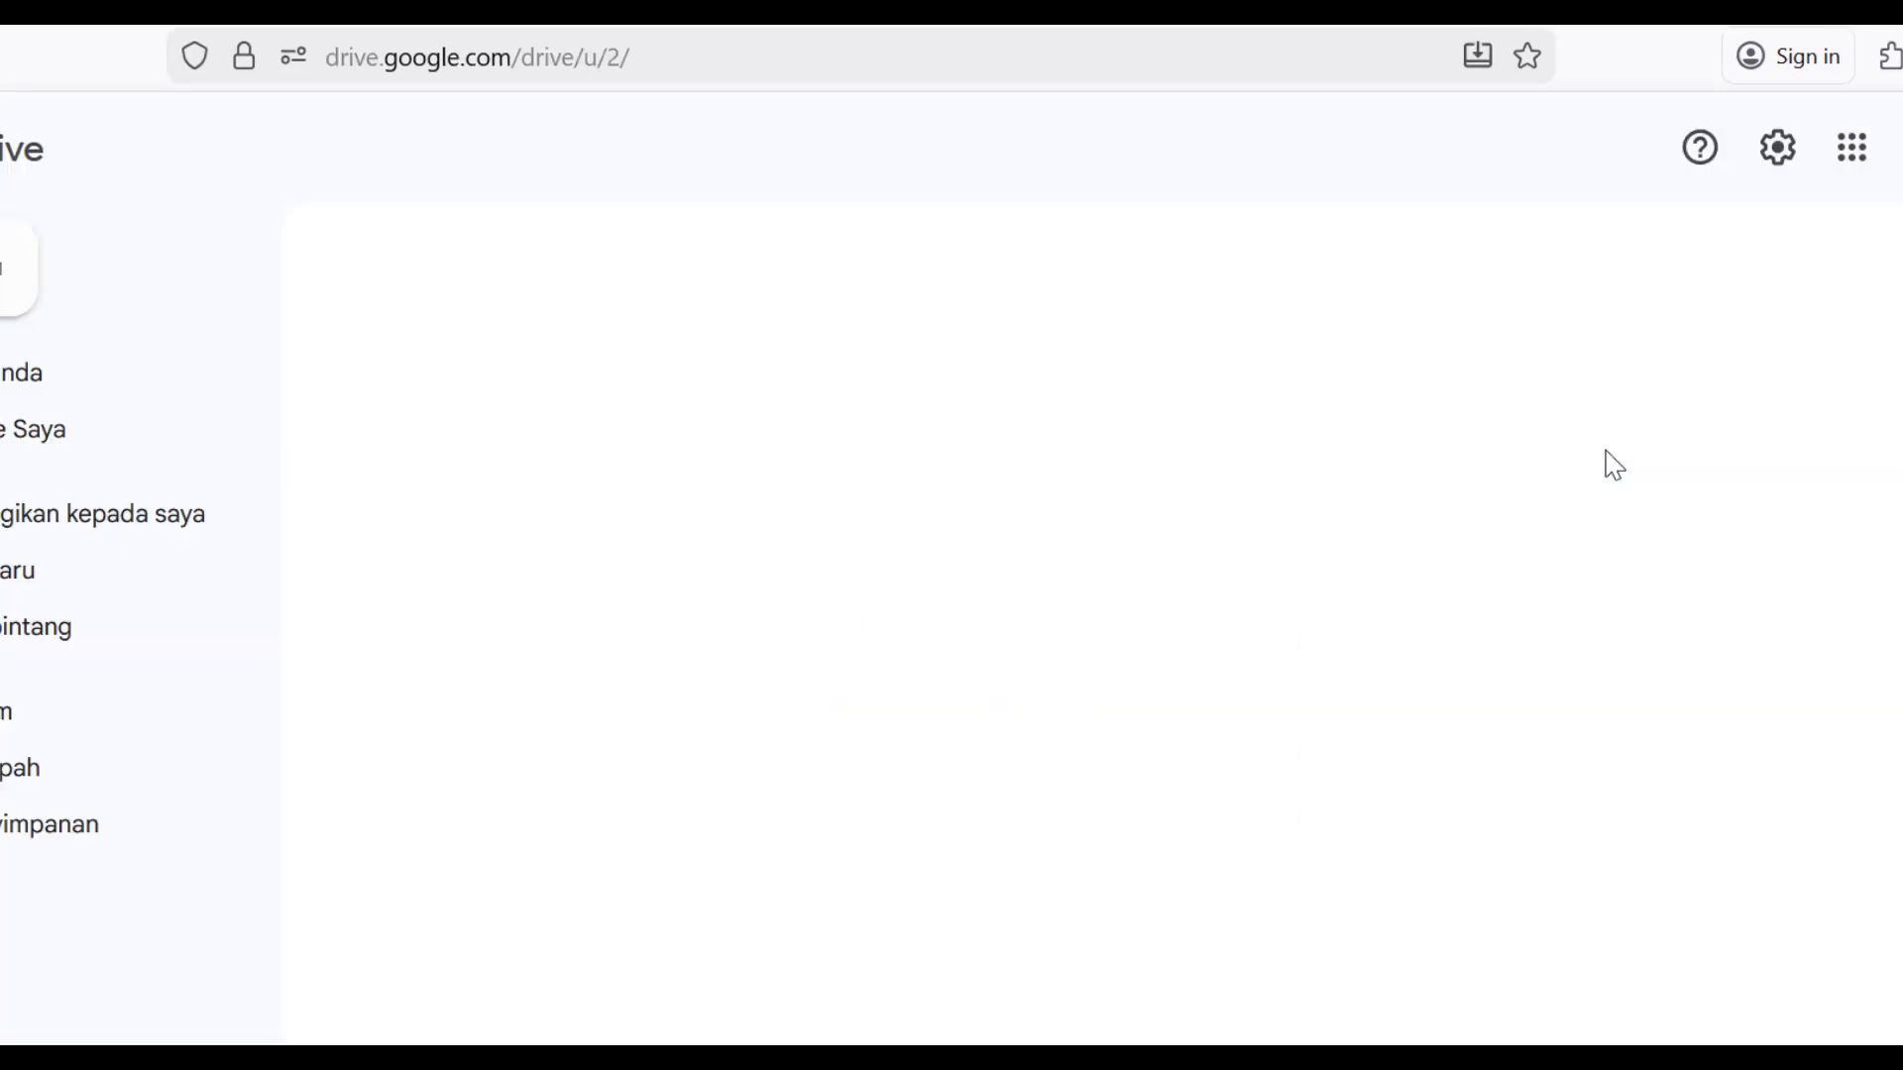
Open the Mail Merge Surat Undangan folder in Drive Saya and review its Surat Undangan Pelatihan Guru letter.
{"action": "left_click", "coordinate": [20, 432]}
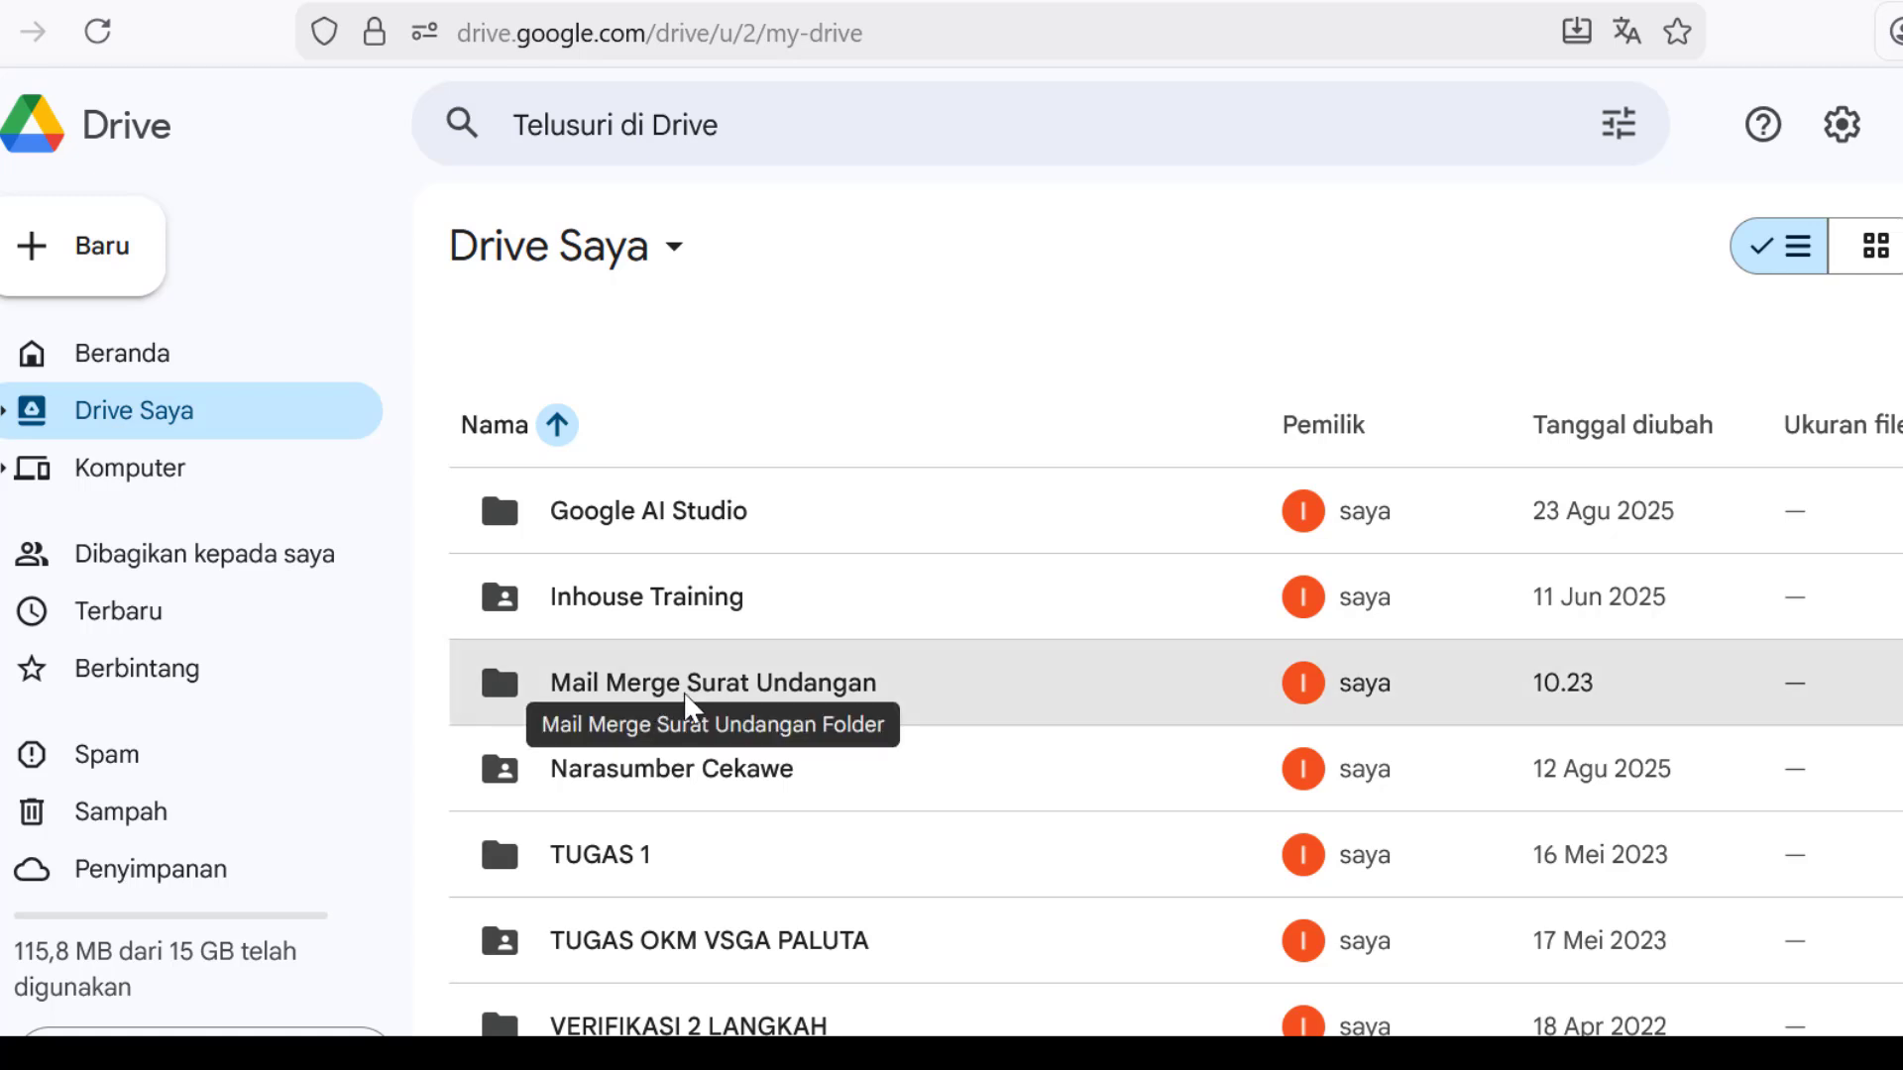
{"action": "double_click", "coordinate": [687, 697]}
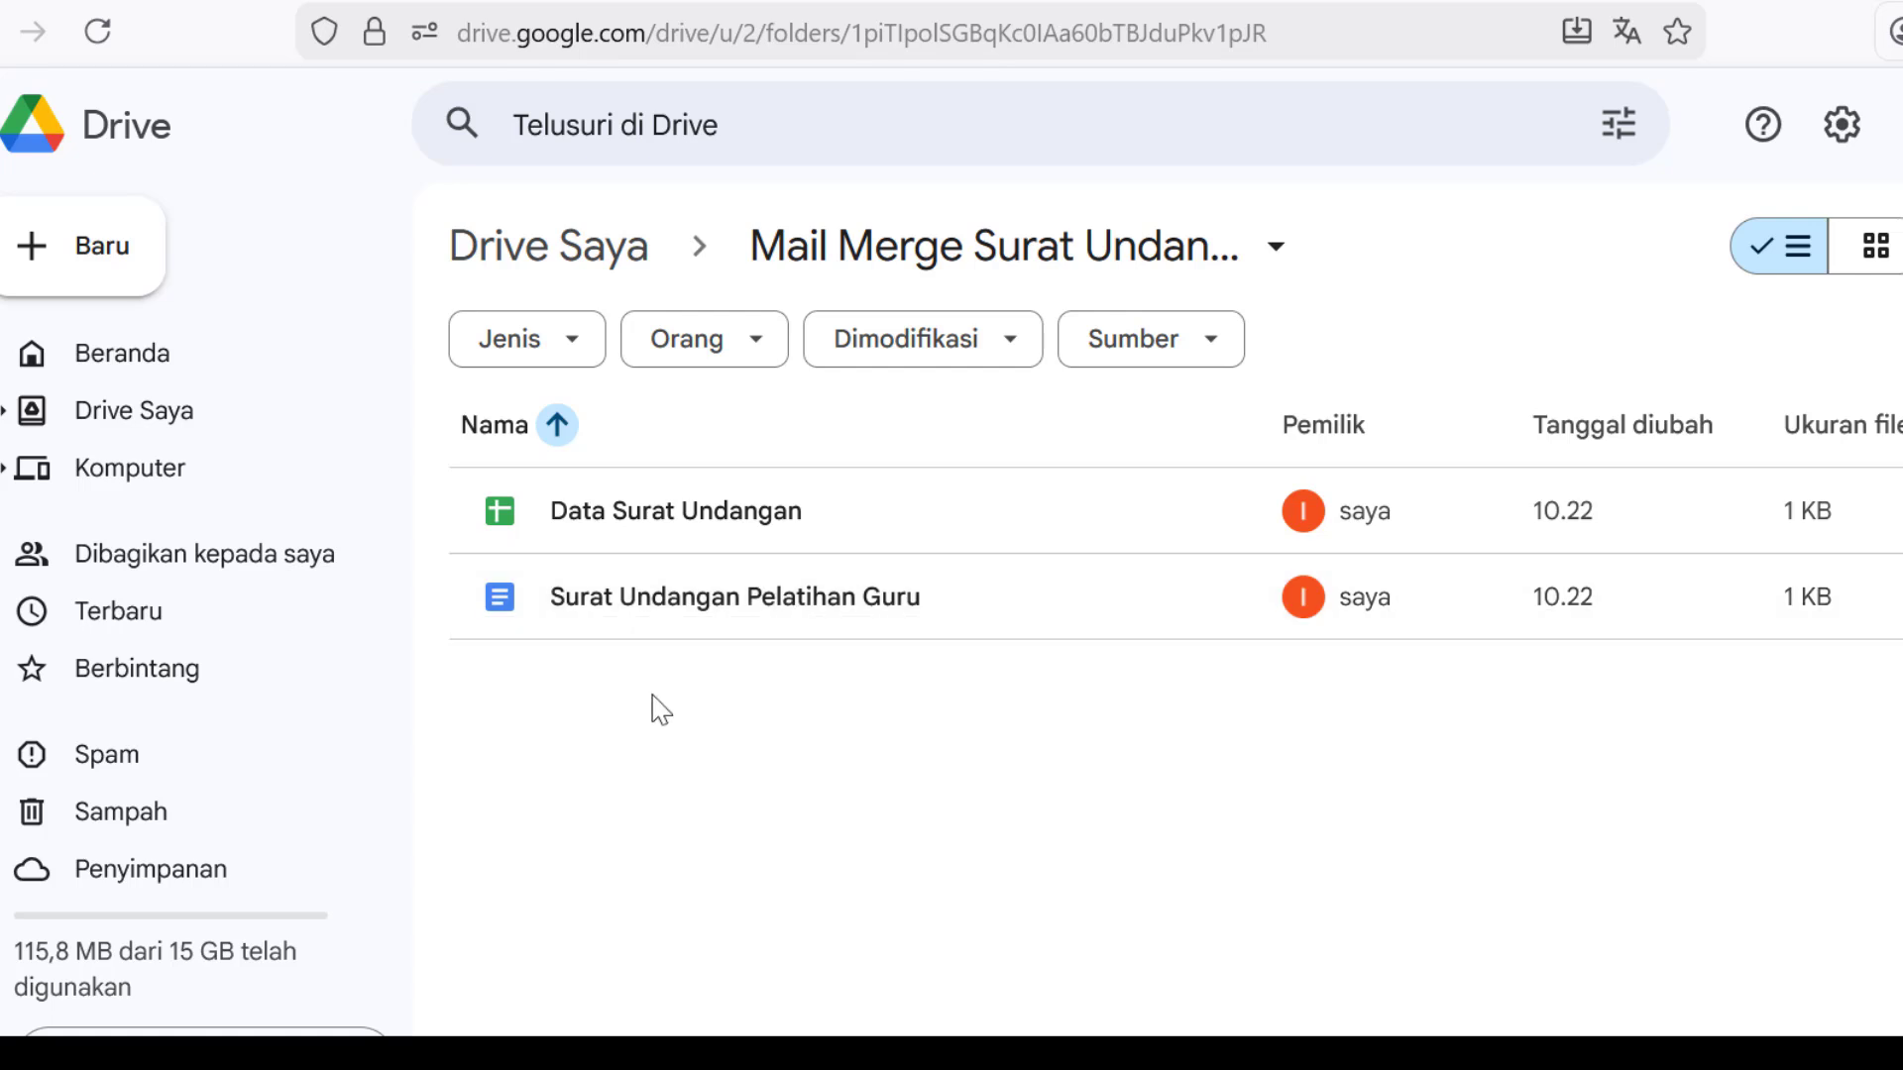
{"action": "double_click", "coordinate": [618, 621]}
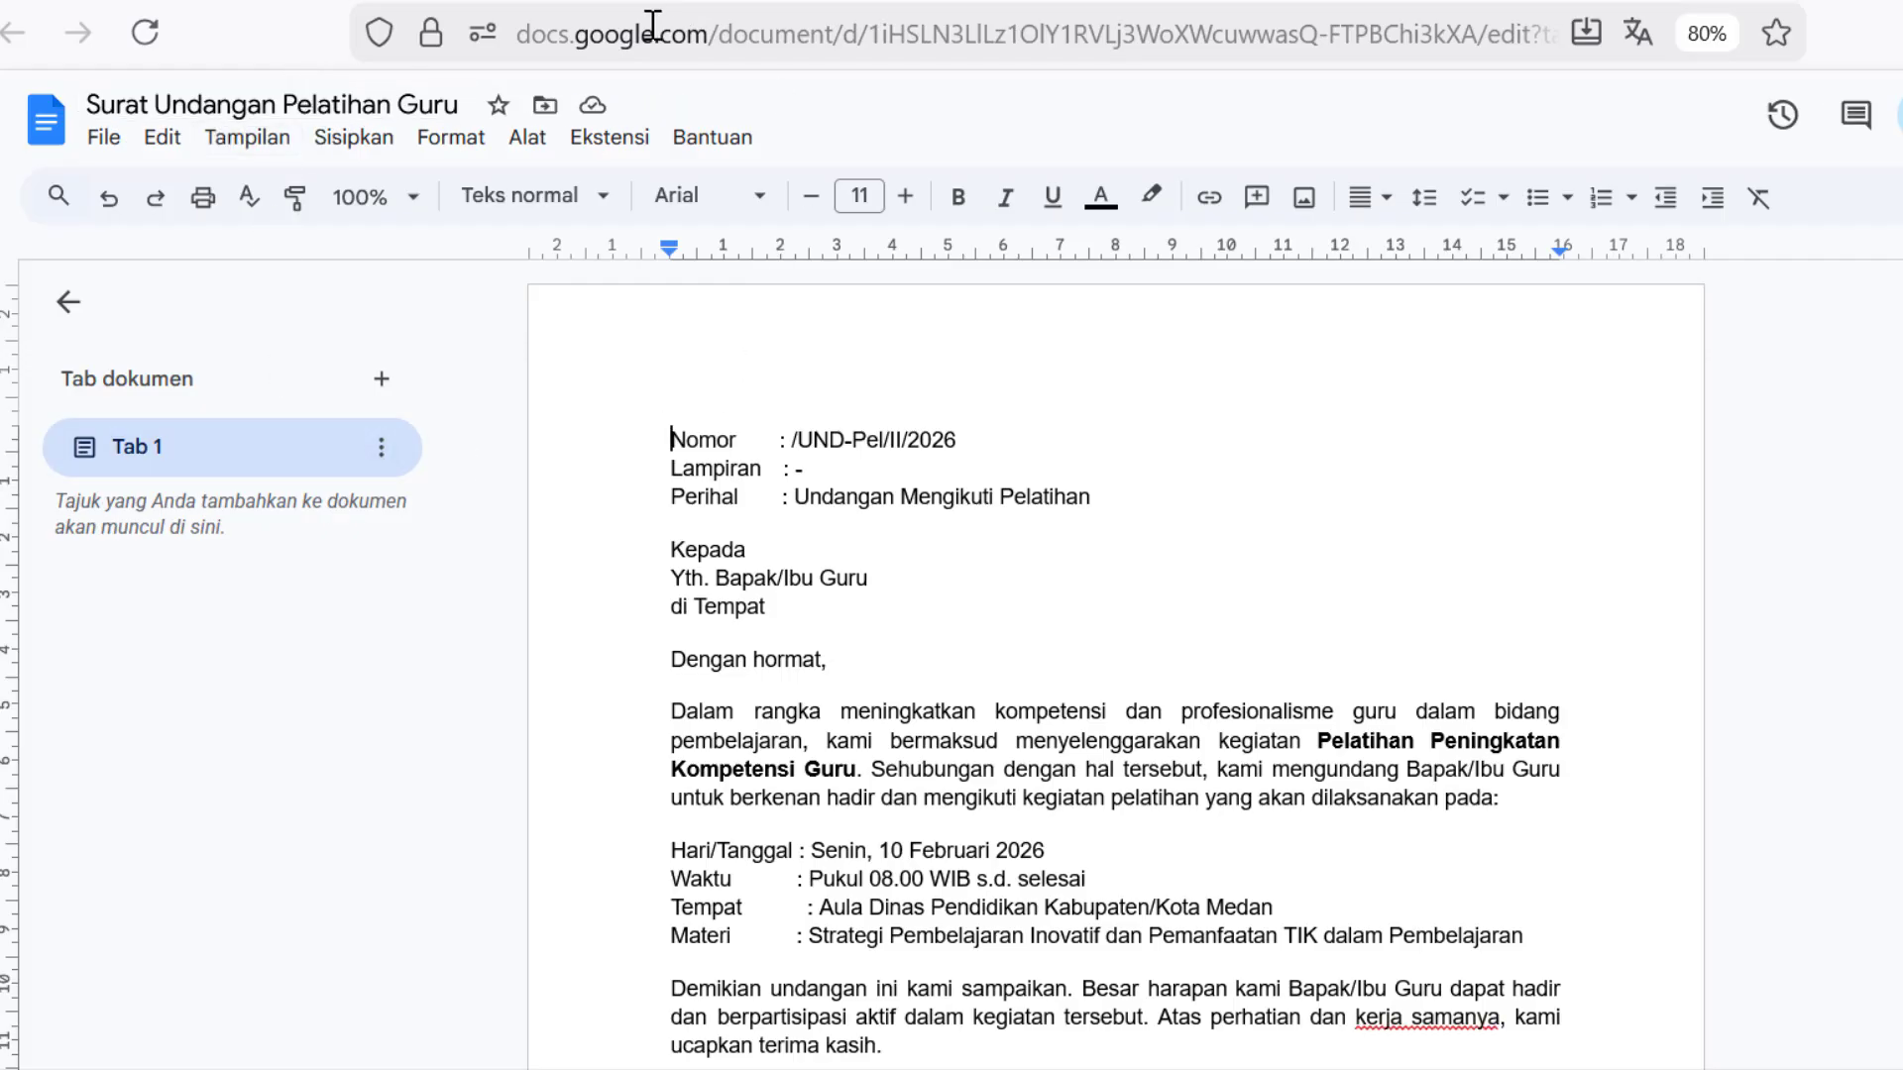
{"action": "scroll", "coordinate": [945, 907], "scroll_direction": "down", "scroll_amount": 4}
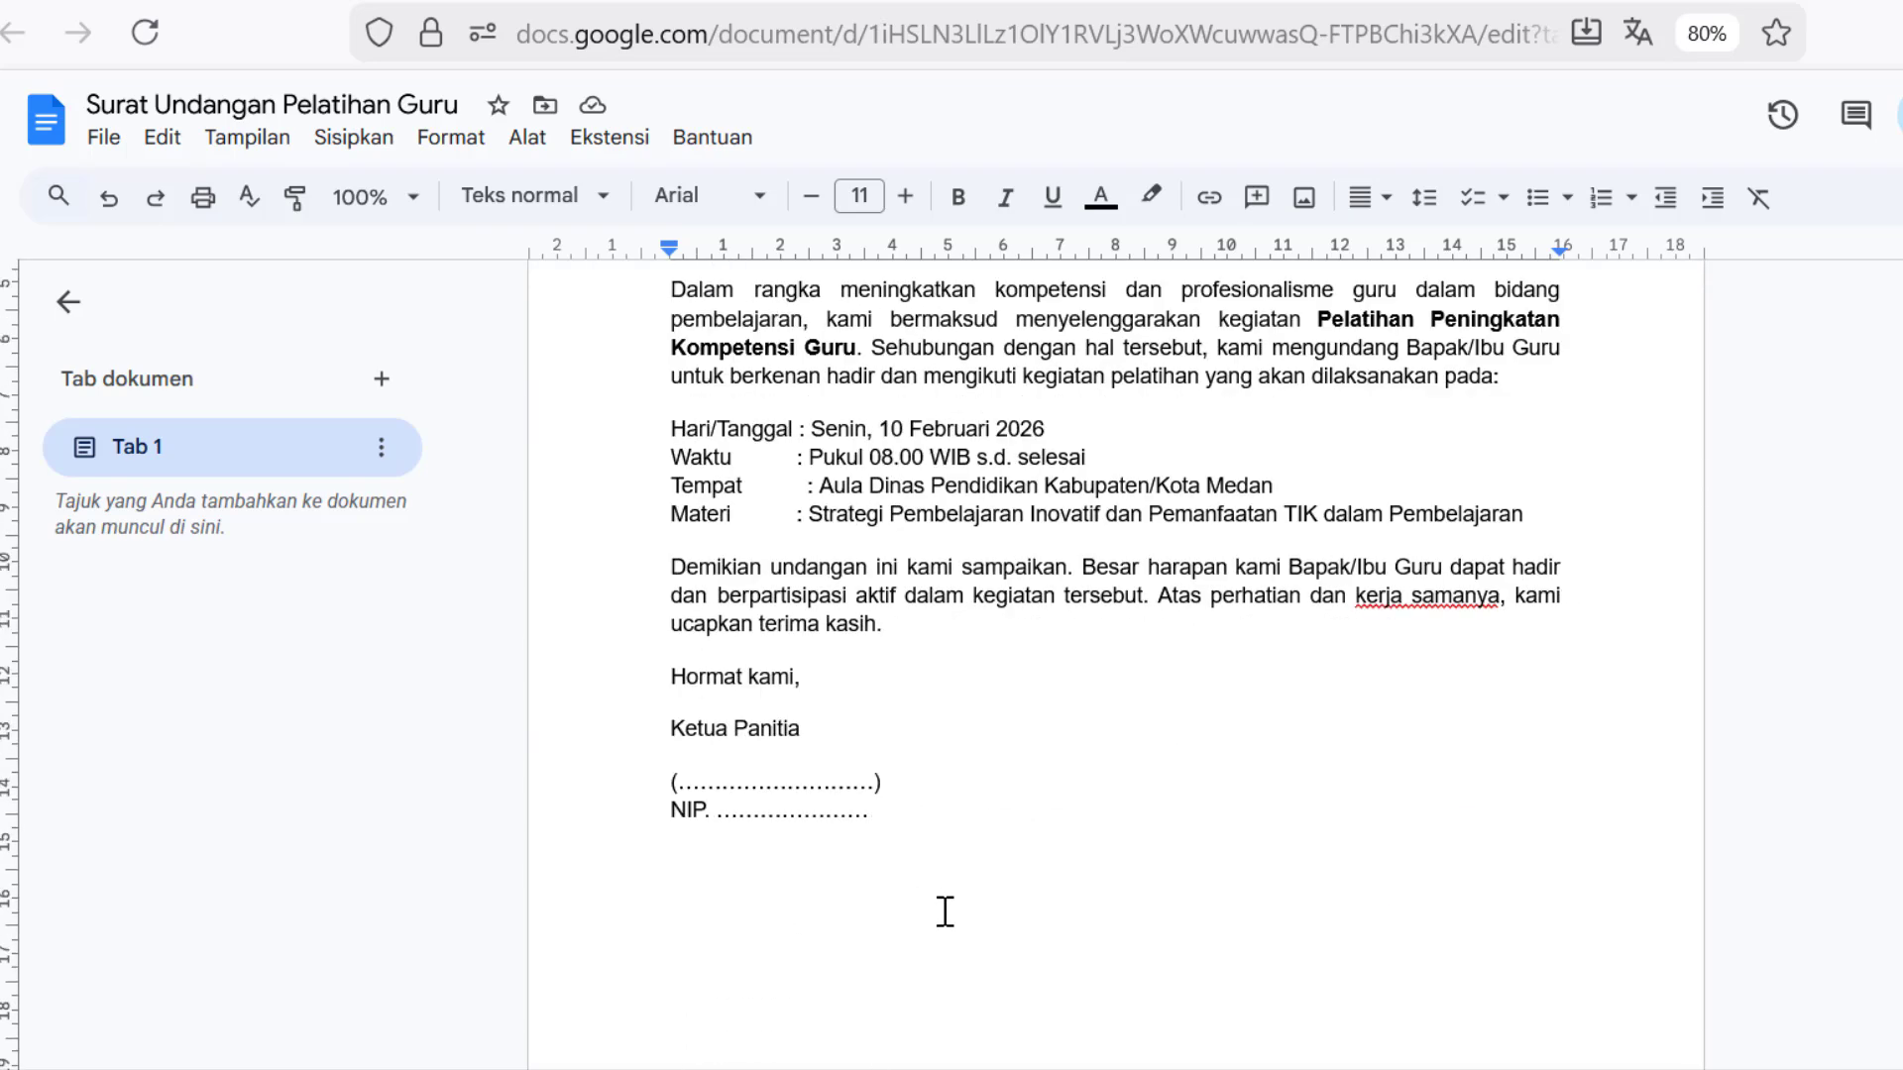
{"action": "scroll", "coordinate": [946, 908], "scroll_direction": "up", "scroll_amount": 4}
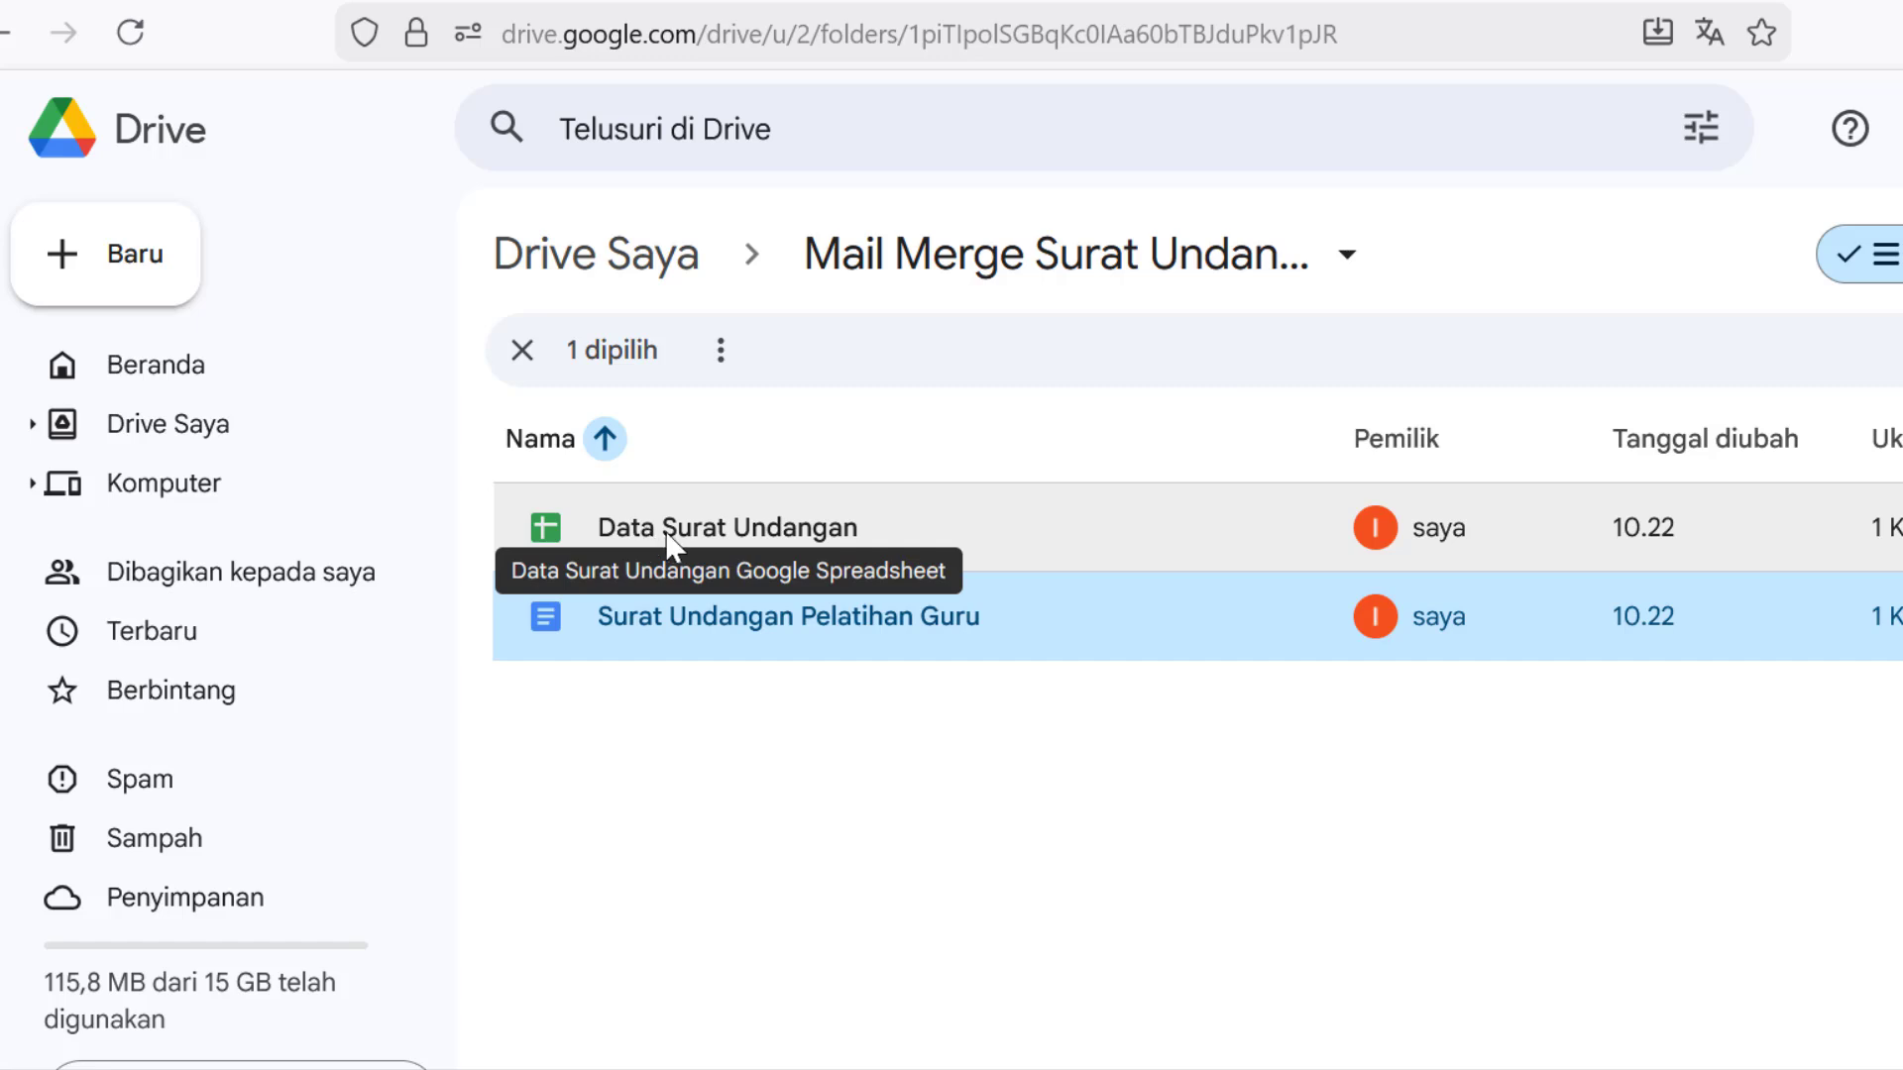
Open the Data Surat Undangan spreadsheet and compare its No Surat and Tujuan Surat columns with the invitation letter.
{"action": "double_click", "coordinate": [668, 535]}
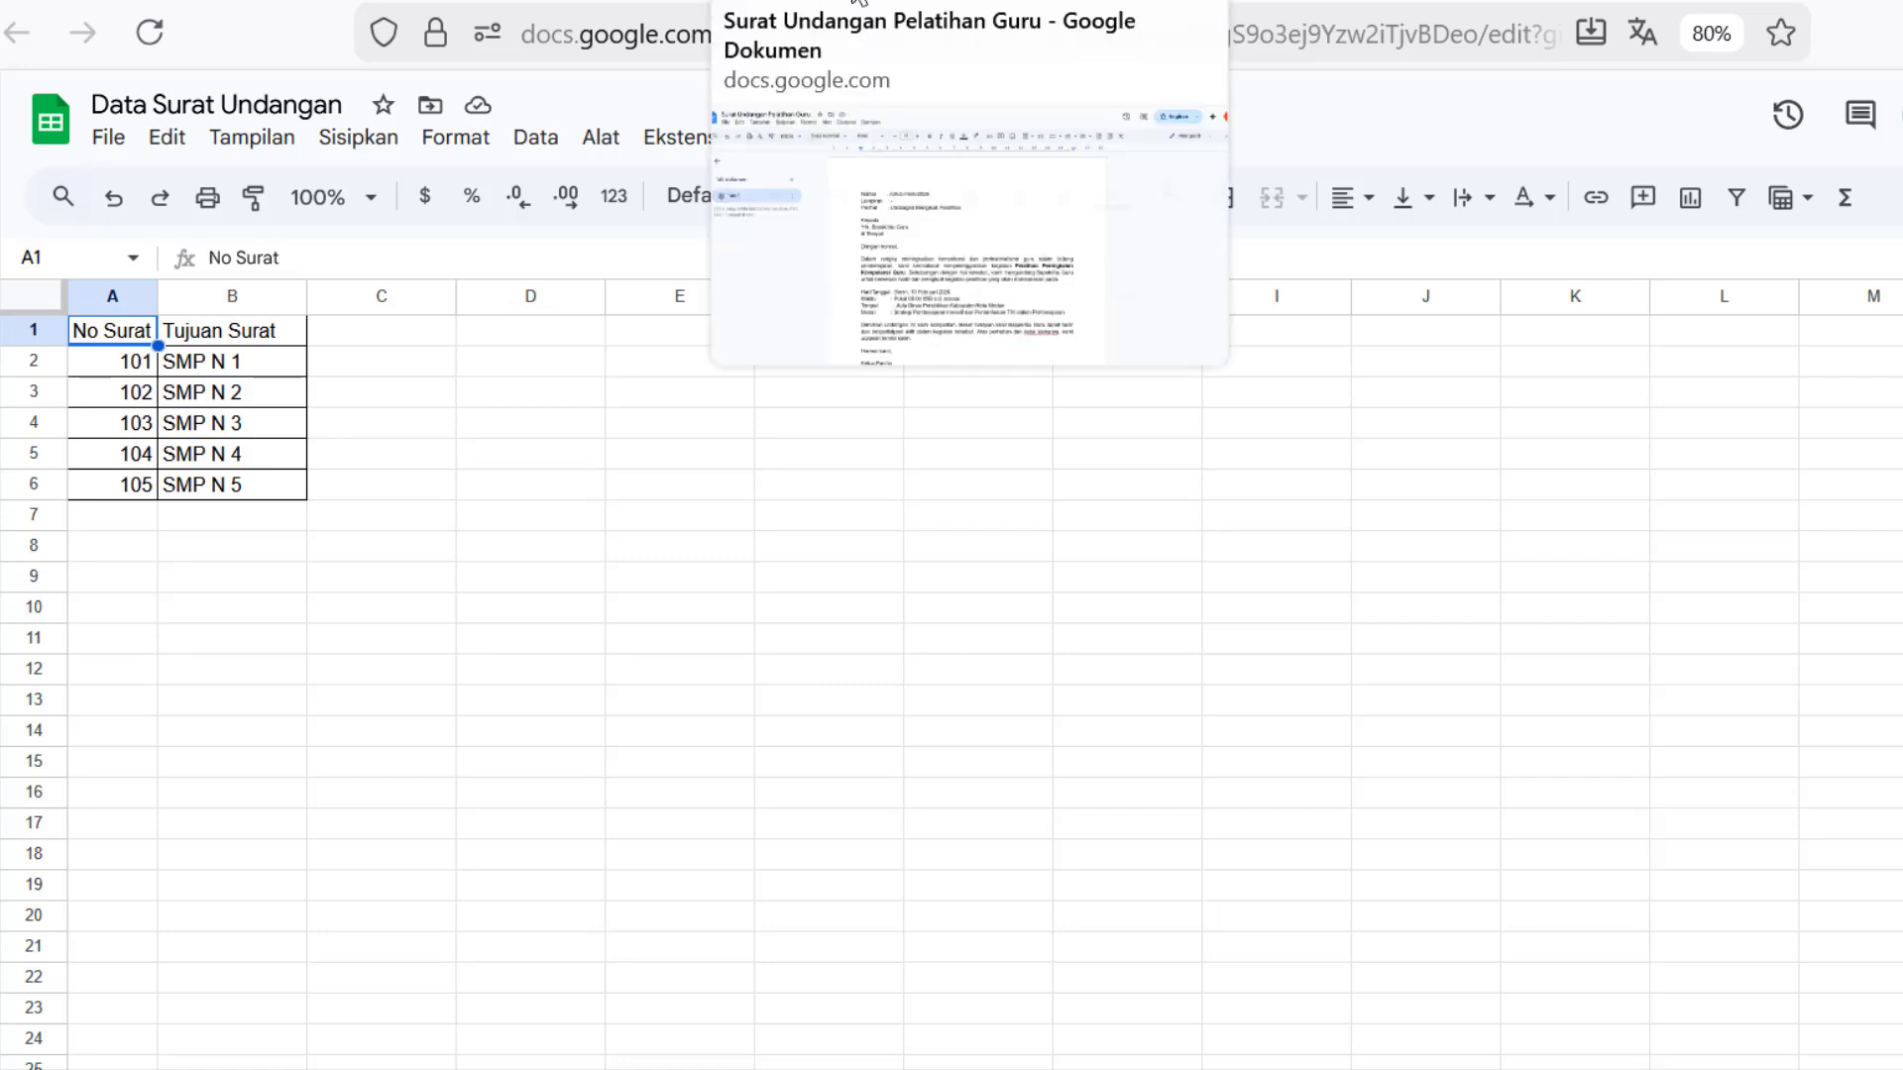
{"action": "left_click", "coordinate": [850, 2]}
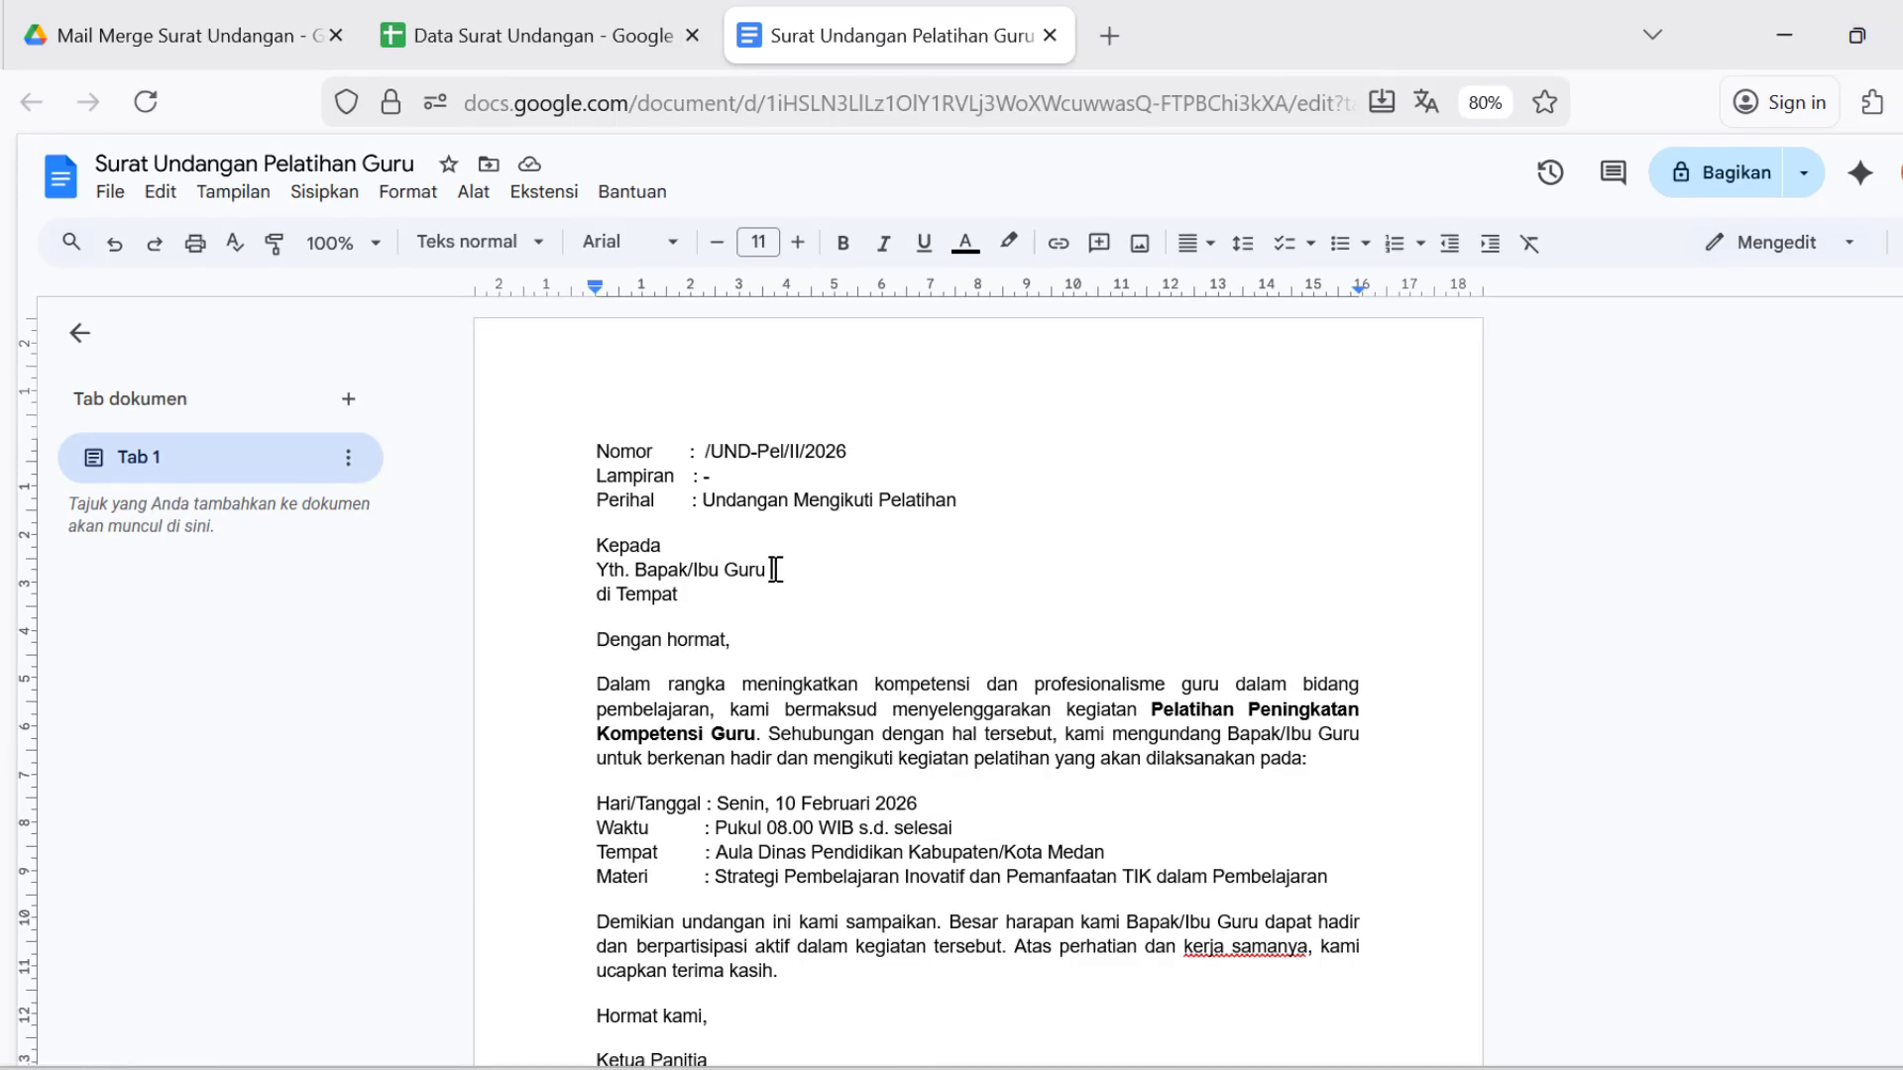
{"action": "left_click", "coordinate": [552, 40]}
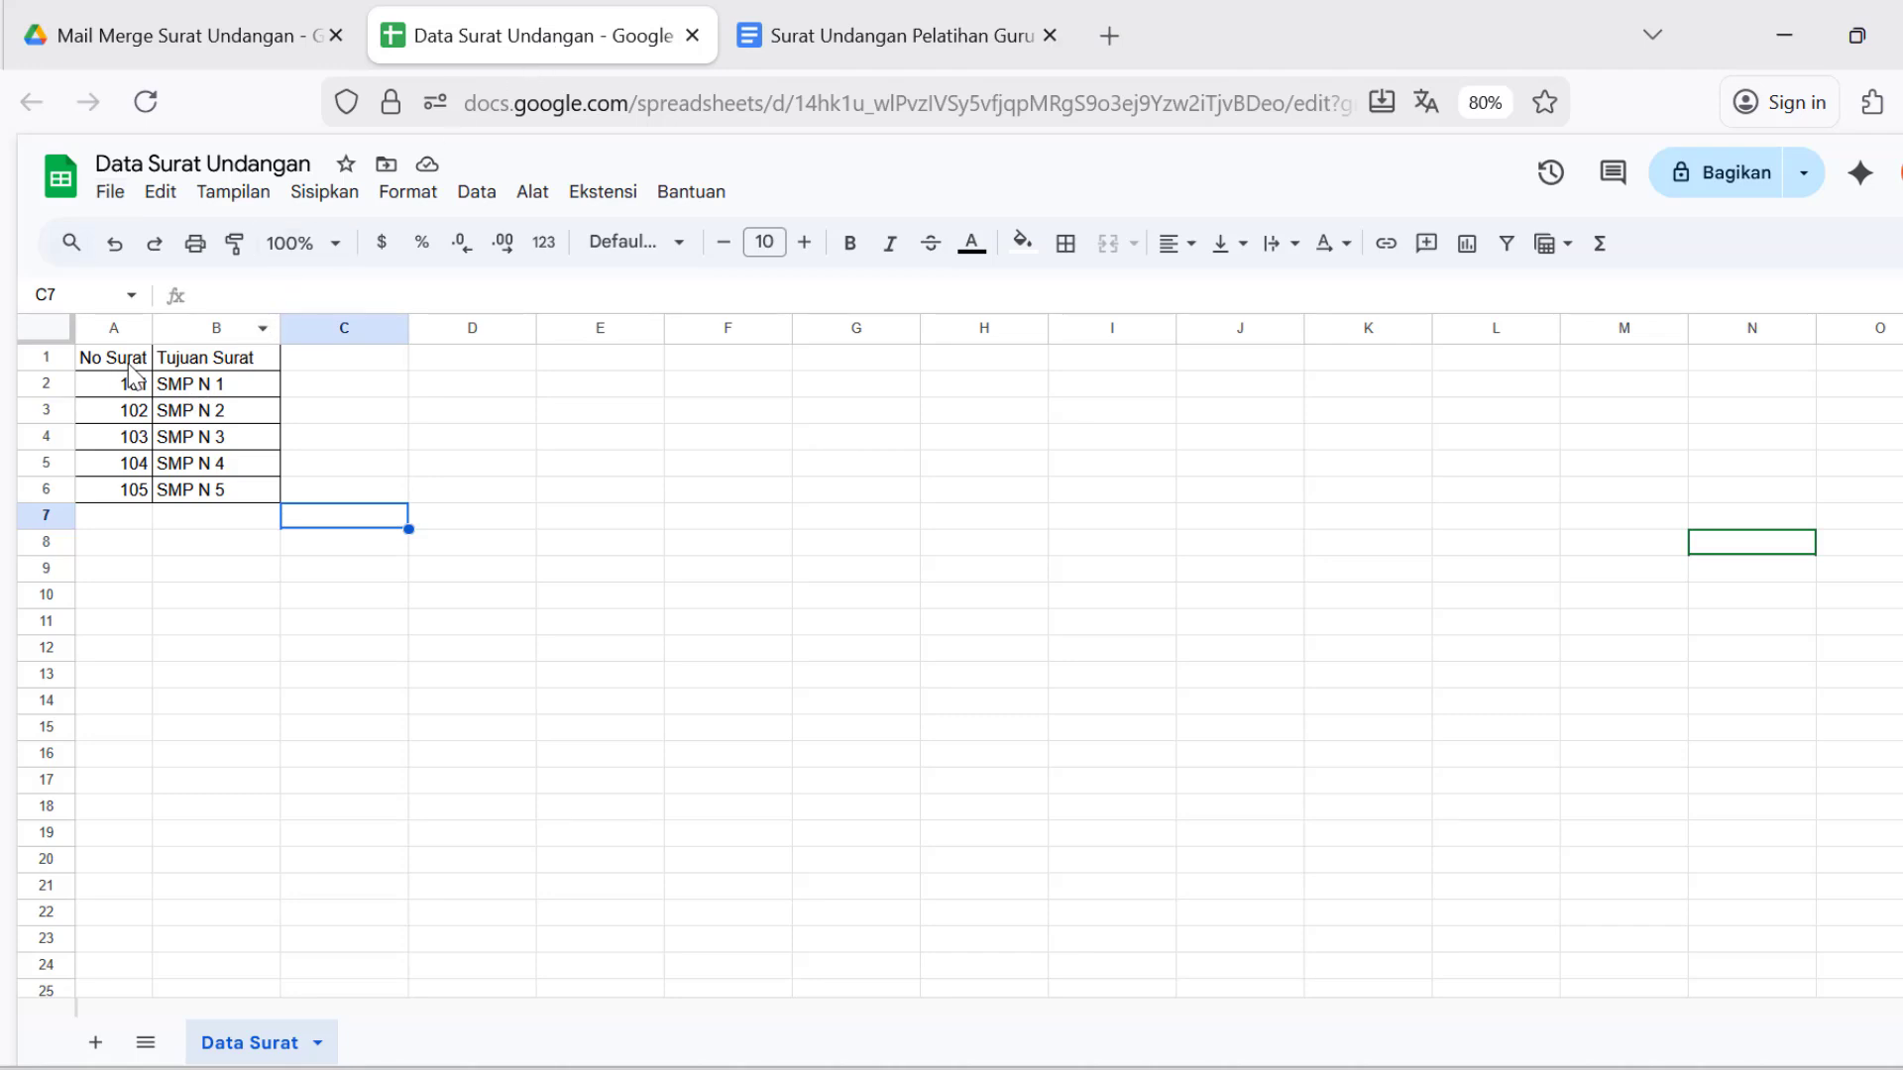
Insert the placeholder <<nomor>> before /UND-Pel/II/2026 on the Nomor line of the Surat Undangan Pelatihan Guru letter.
{"action": "left_click", "coordinate": [833, 44]}
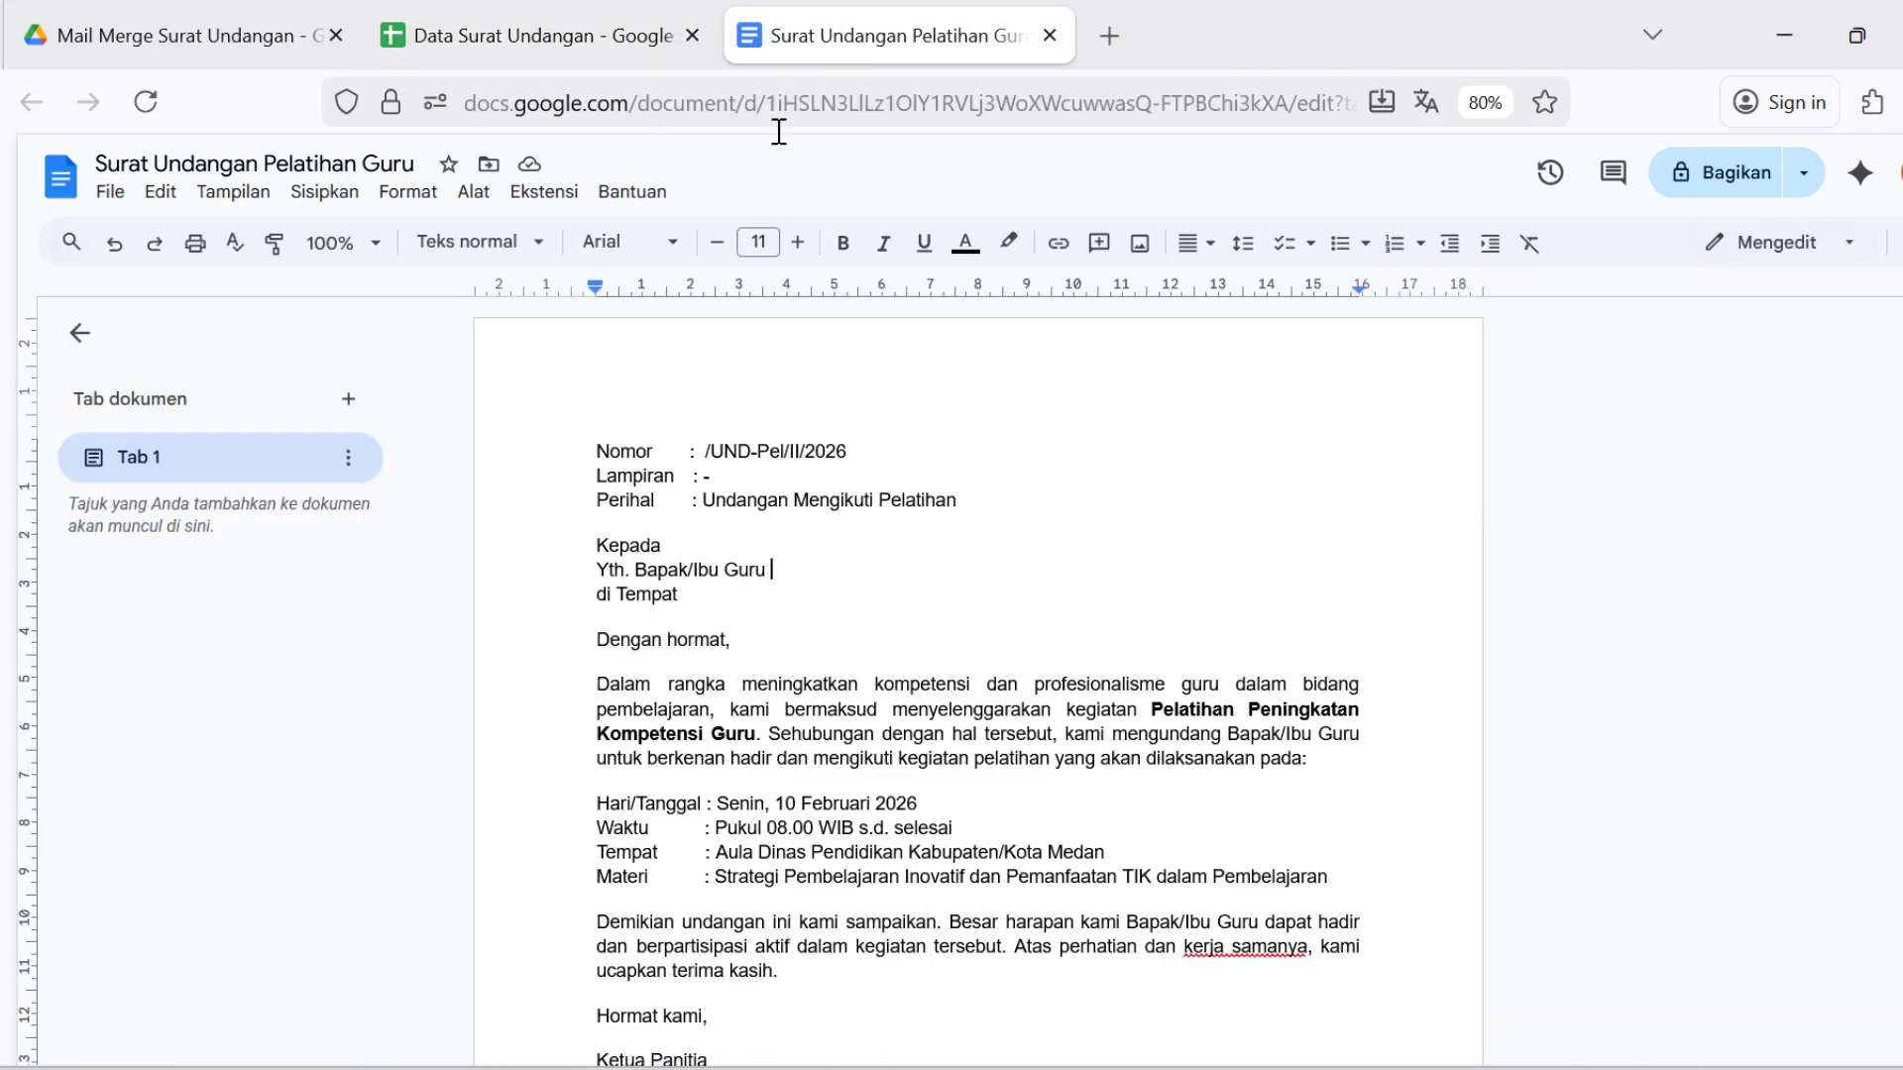
{"action": "left_click", "coordinate": [704, 451]}
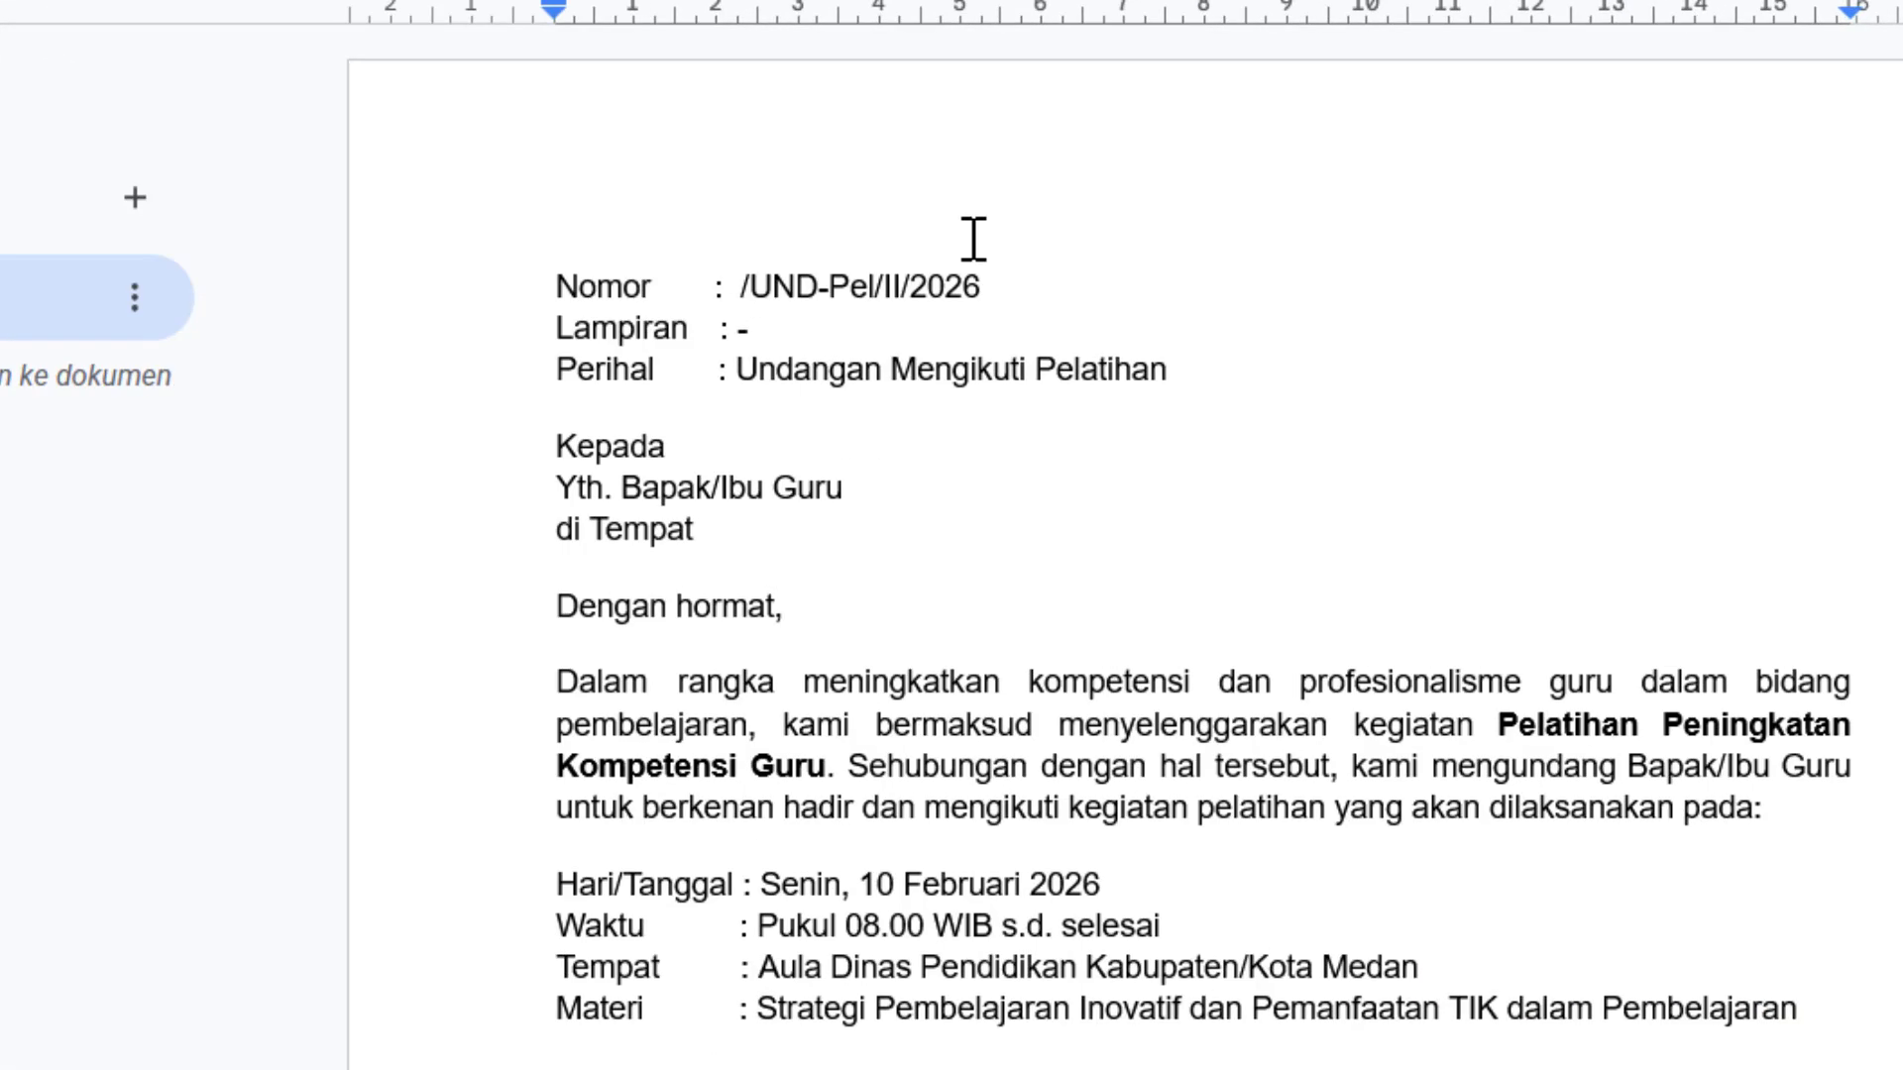
{"action": "type", "text": "<<"}
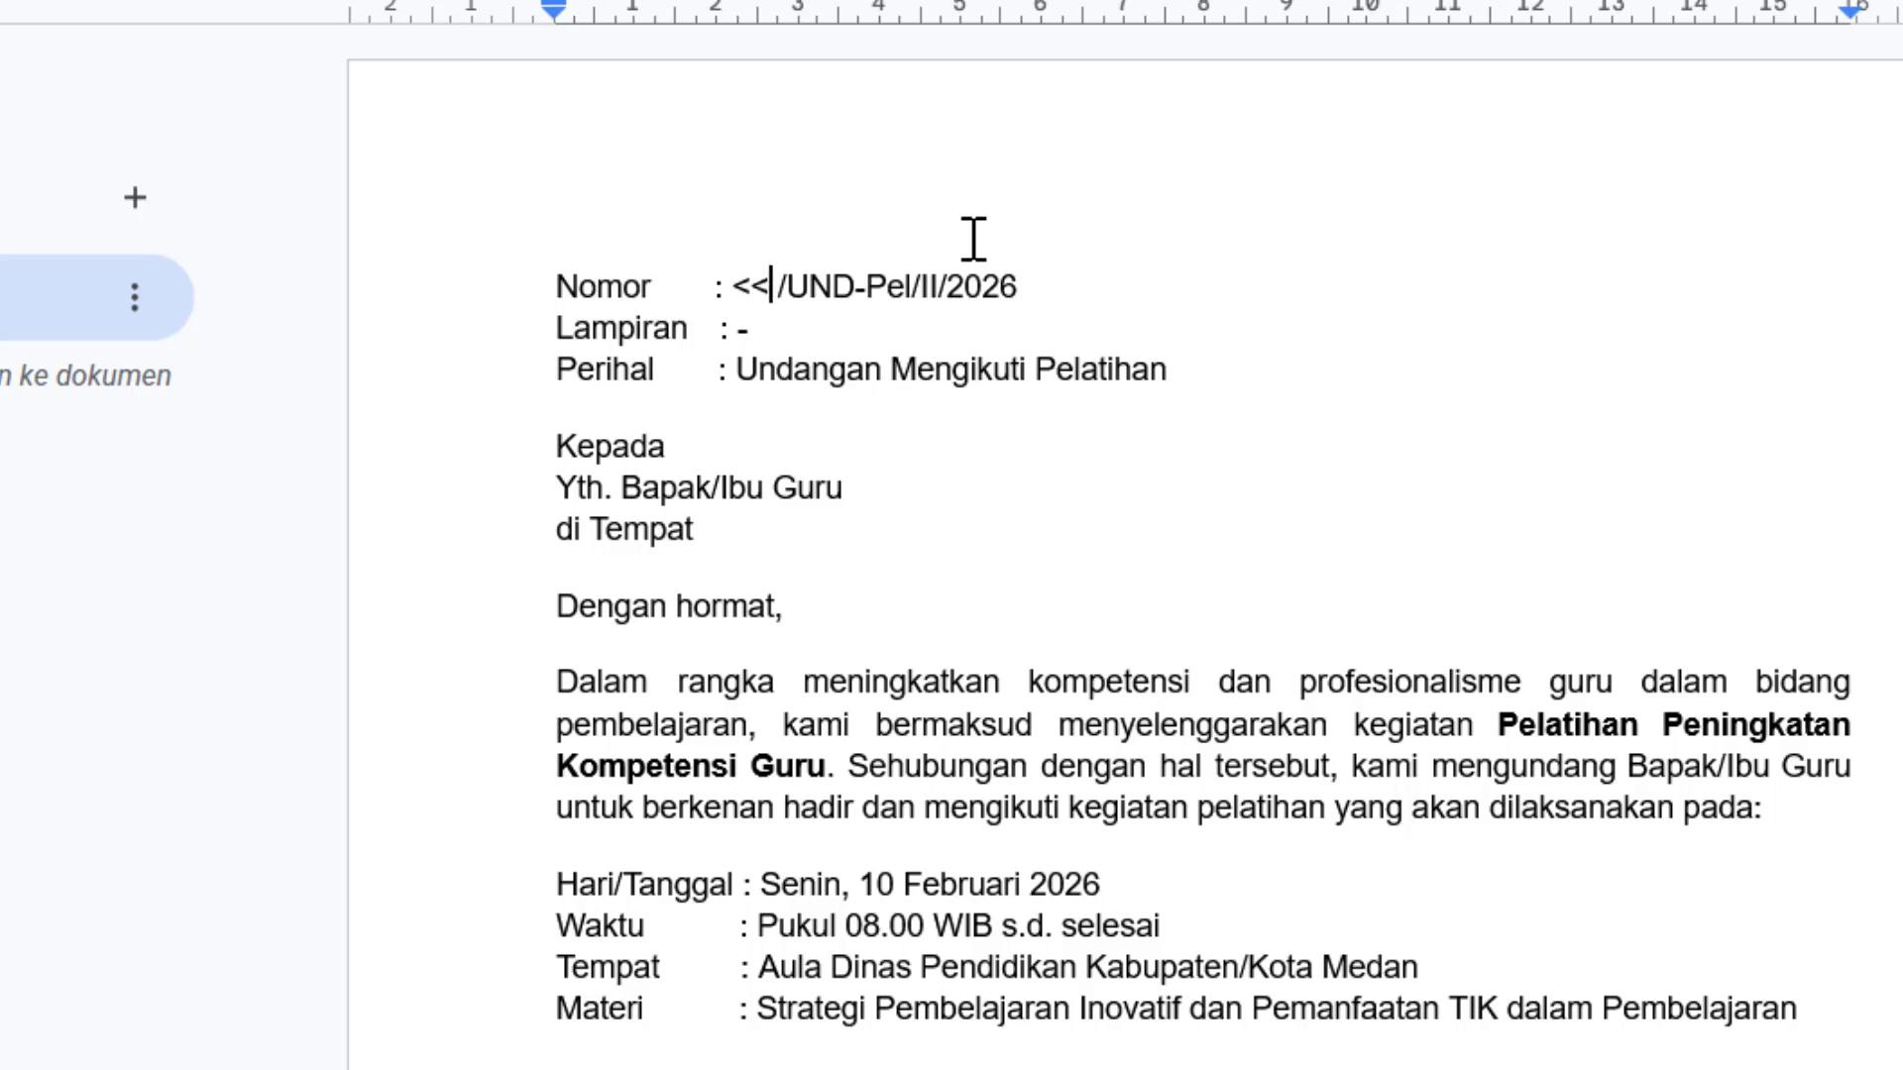
{"action": "type", "text": "no"}
{"action": "type", "text": "nor"}
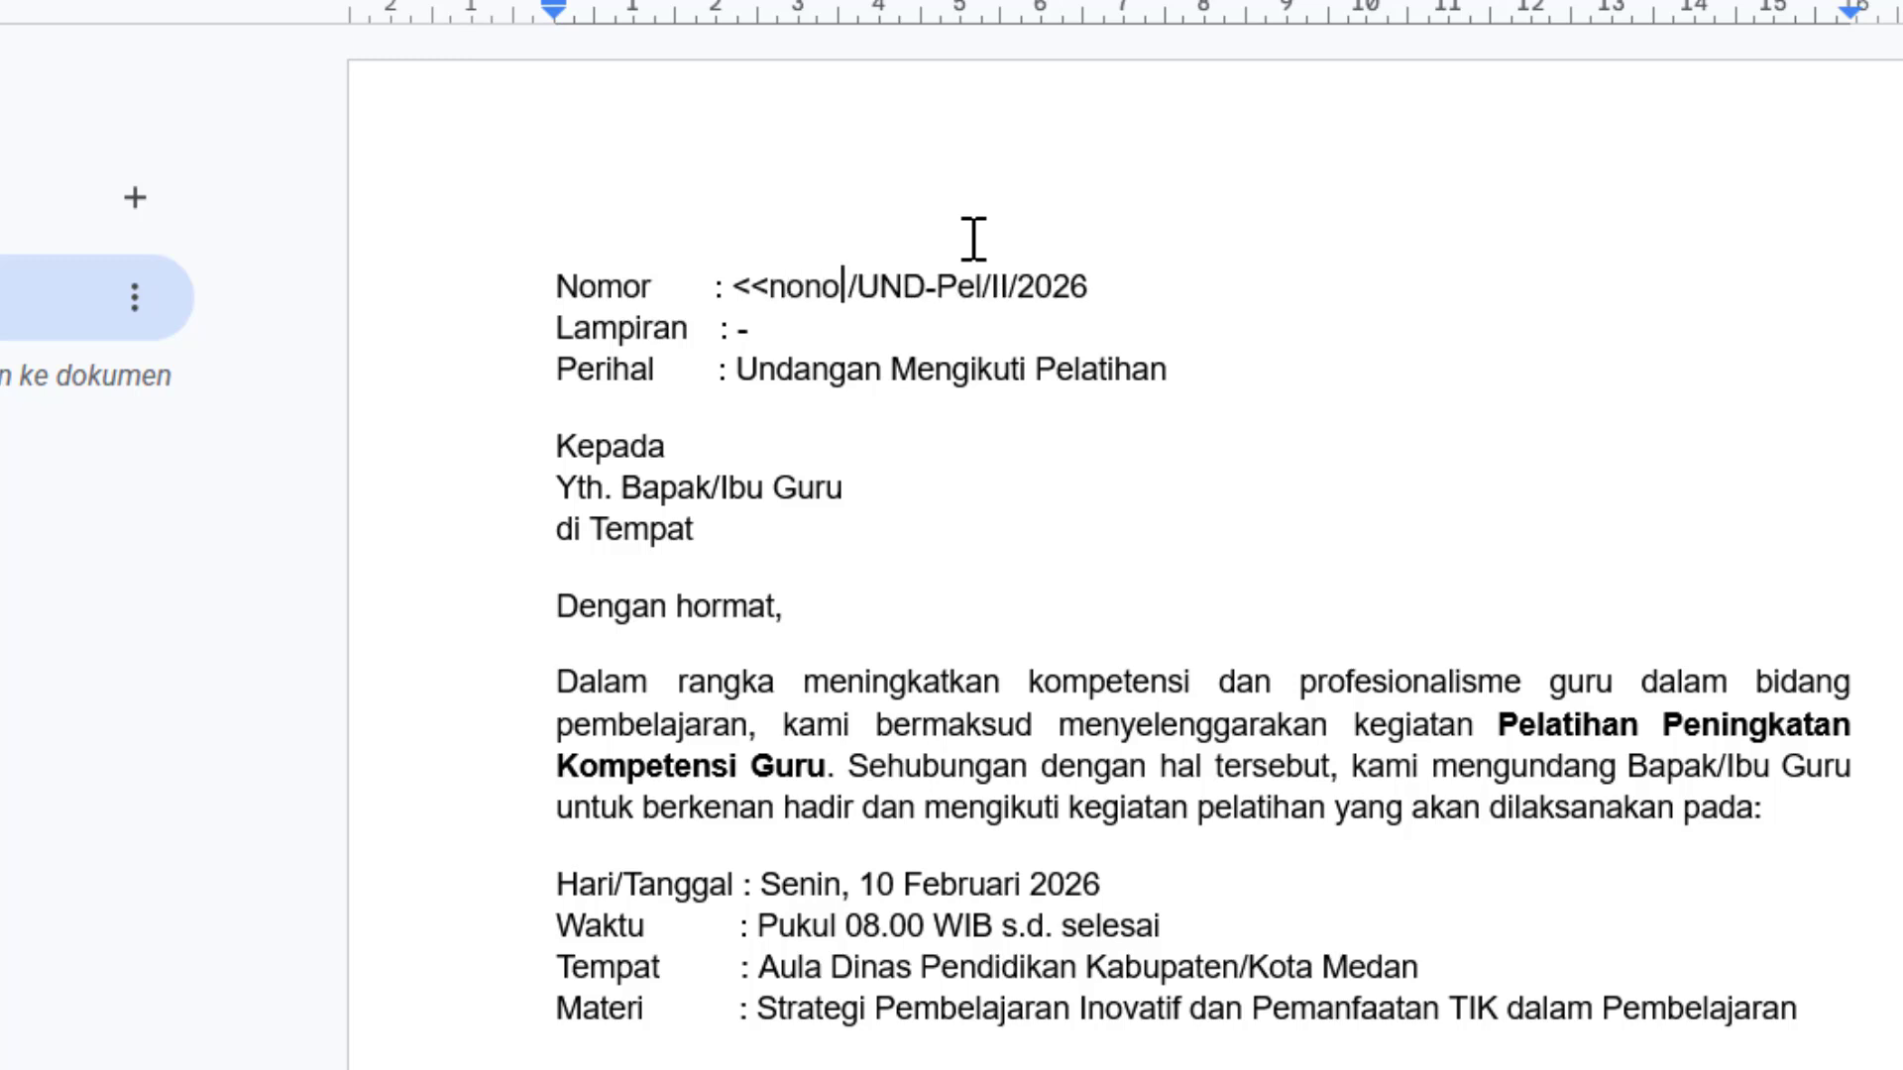
{"action": "key", "text": "BackSpace"}
{"action": "key", "text": "BackSpace"}
{"action": "key", "text": "BackSpace"}
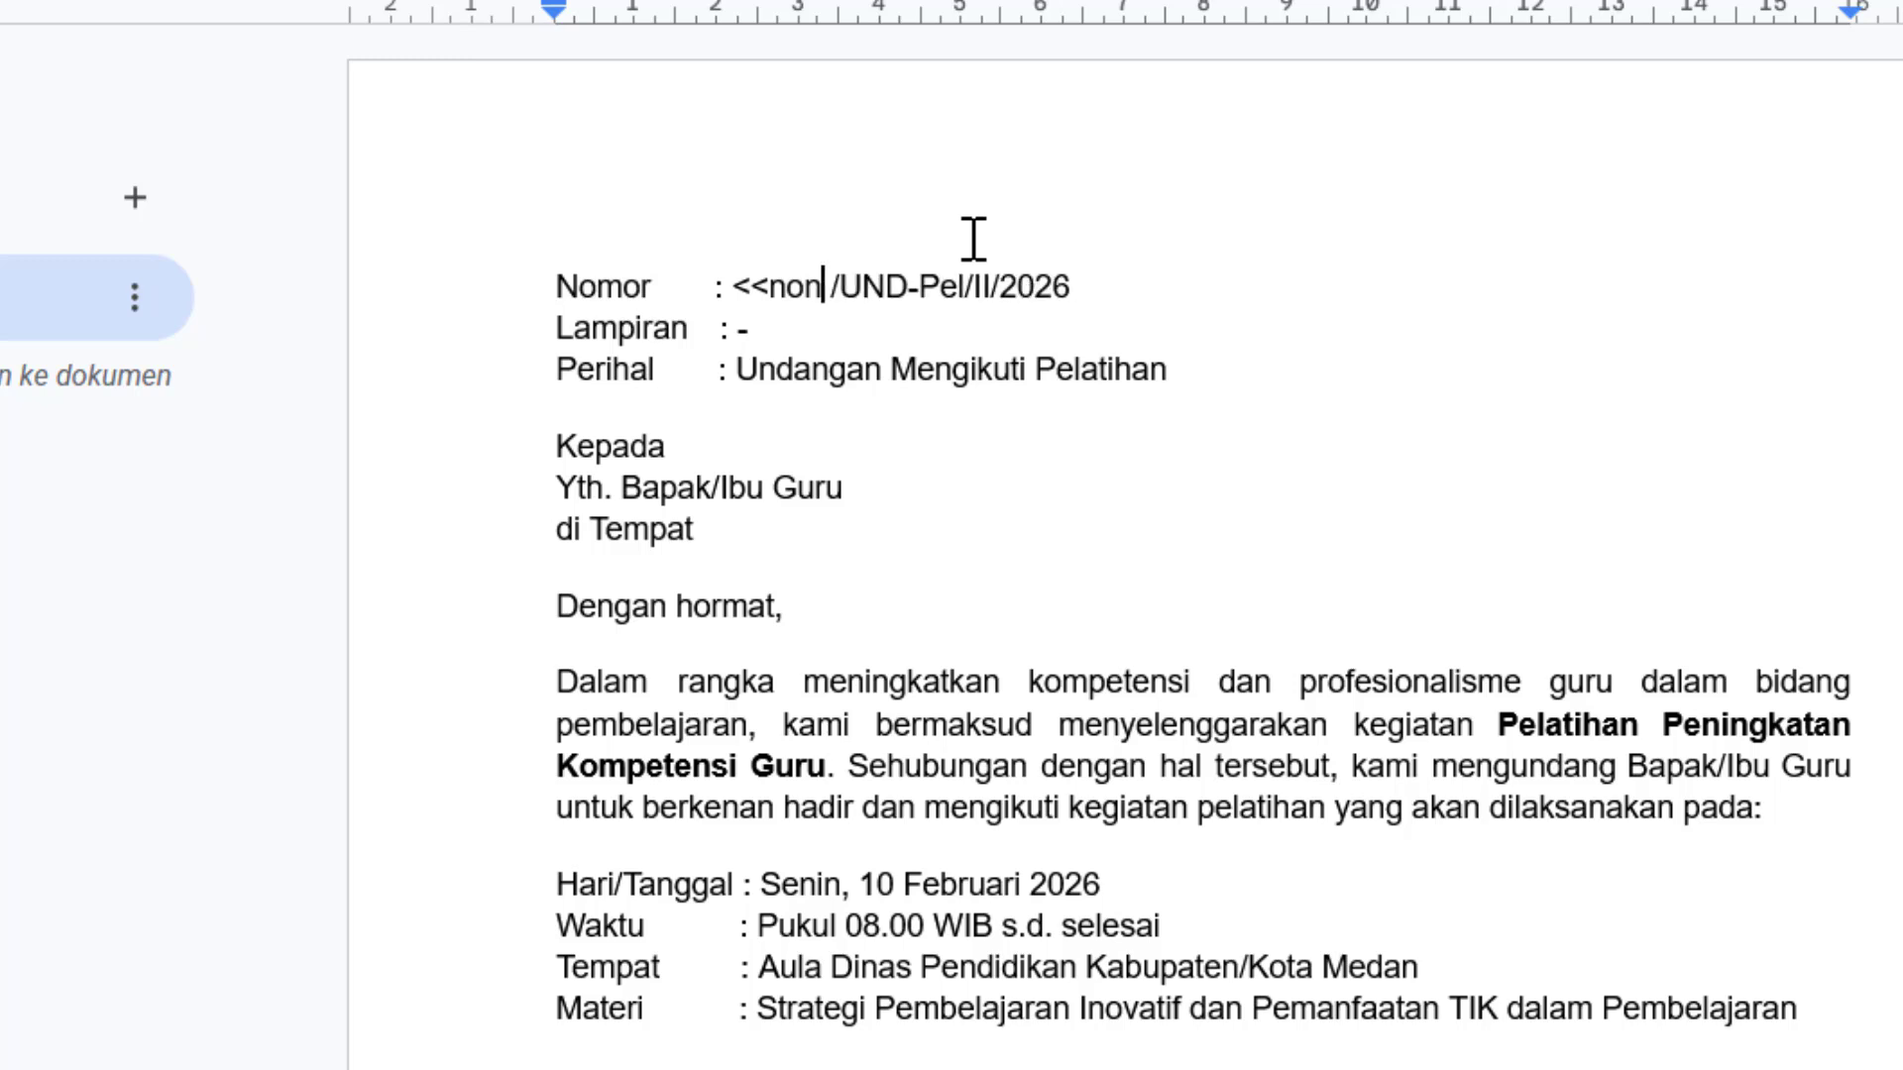
{"action": "type", "text": "mor"}
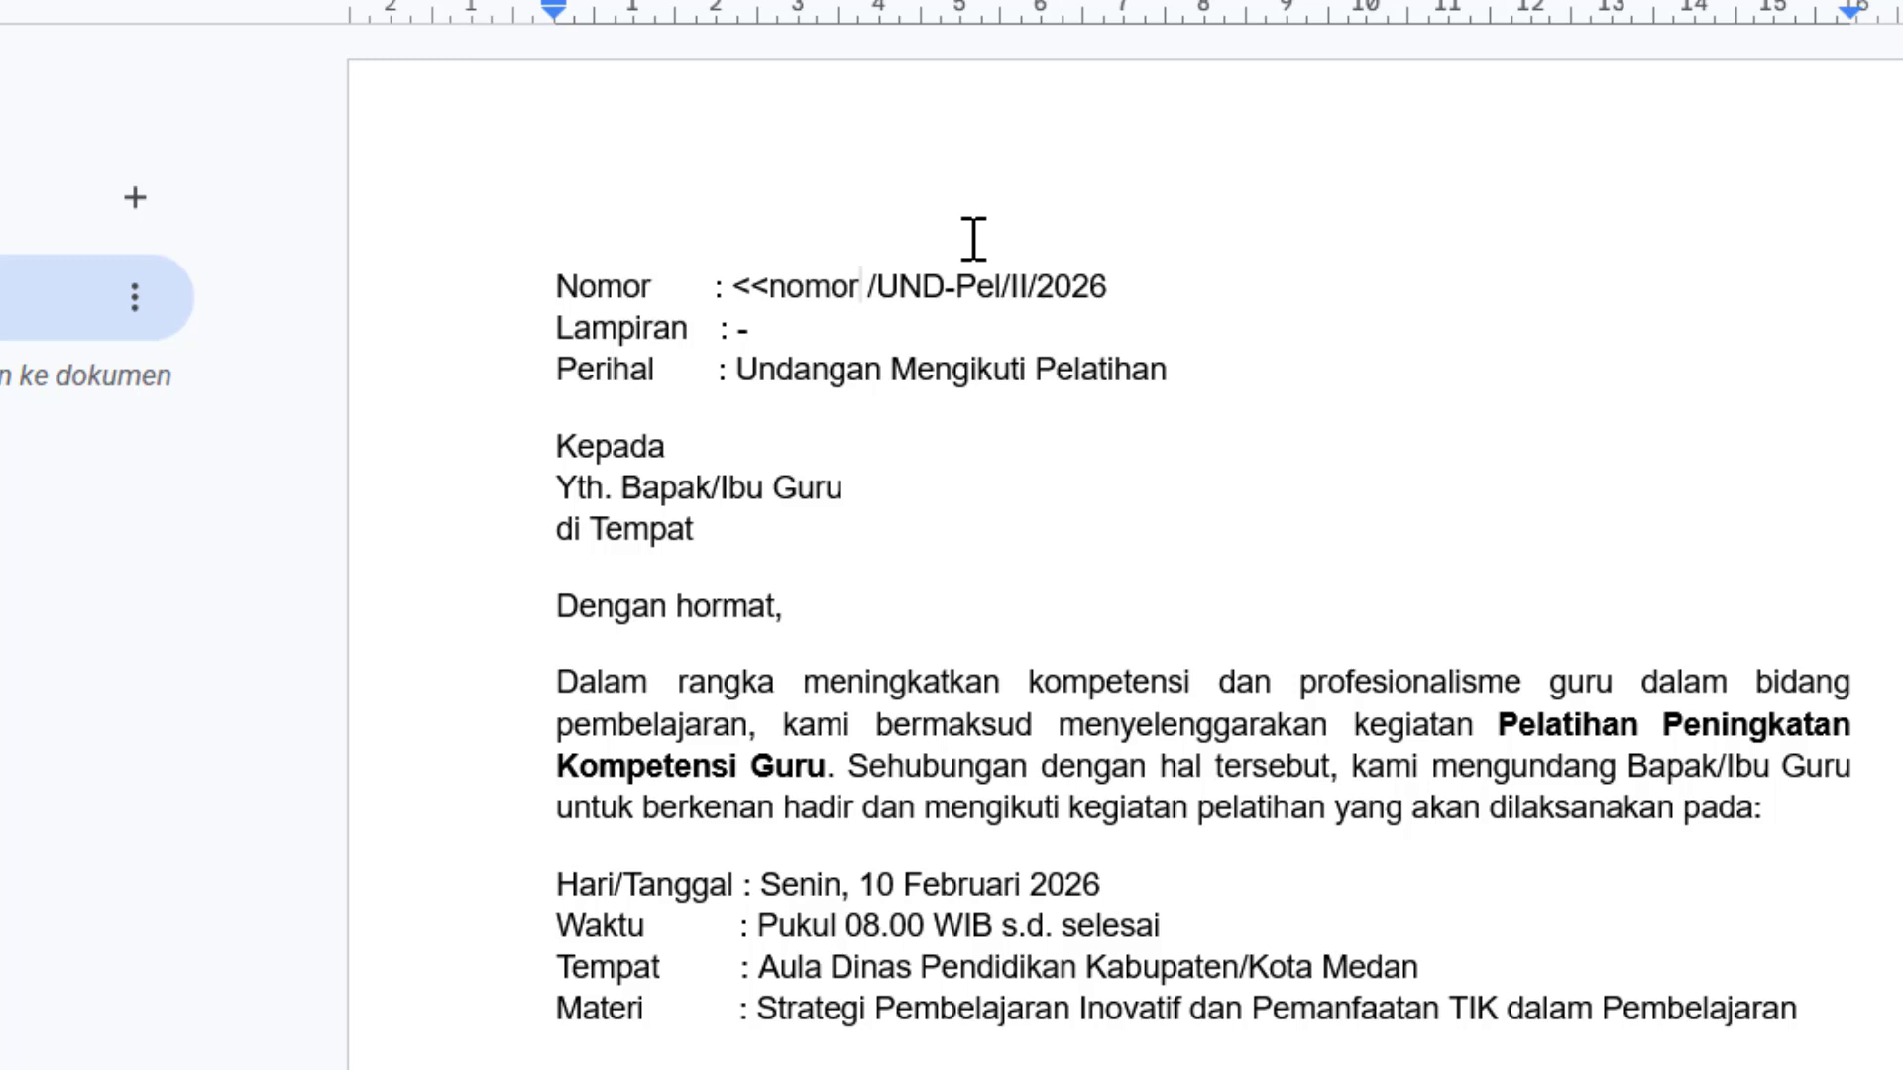
{"action": "type", "text": ">>"}
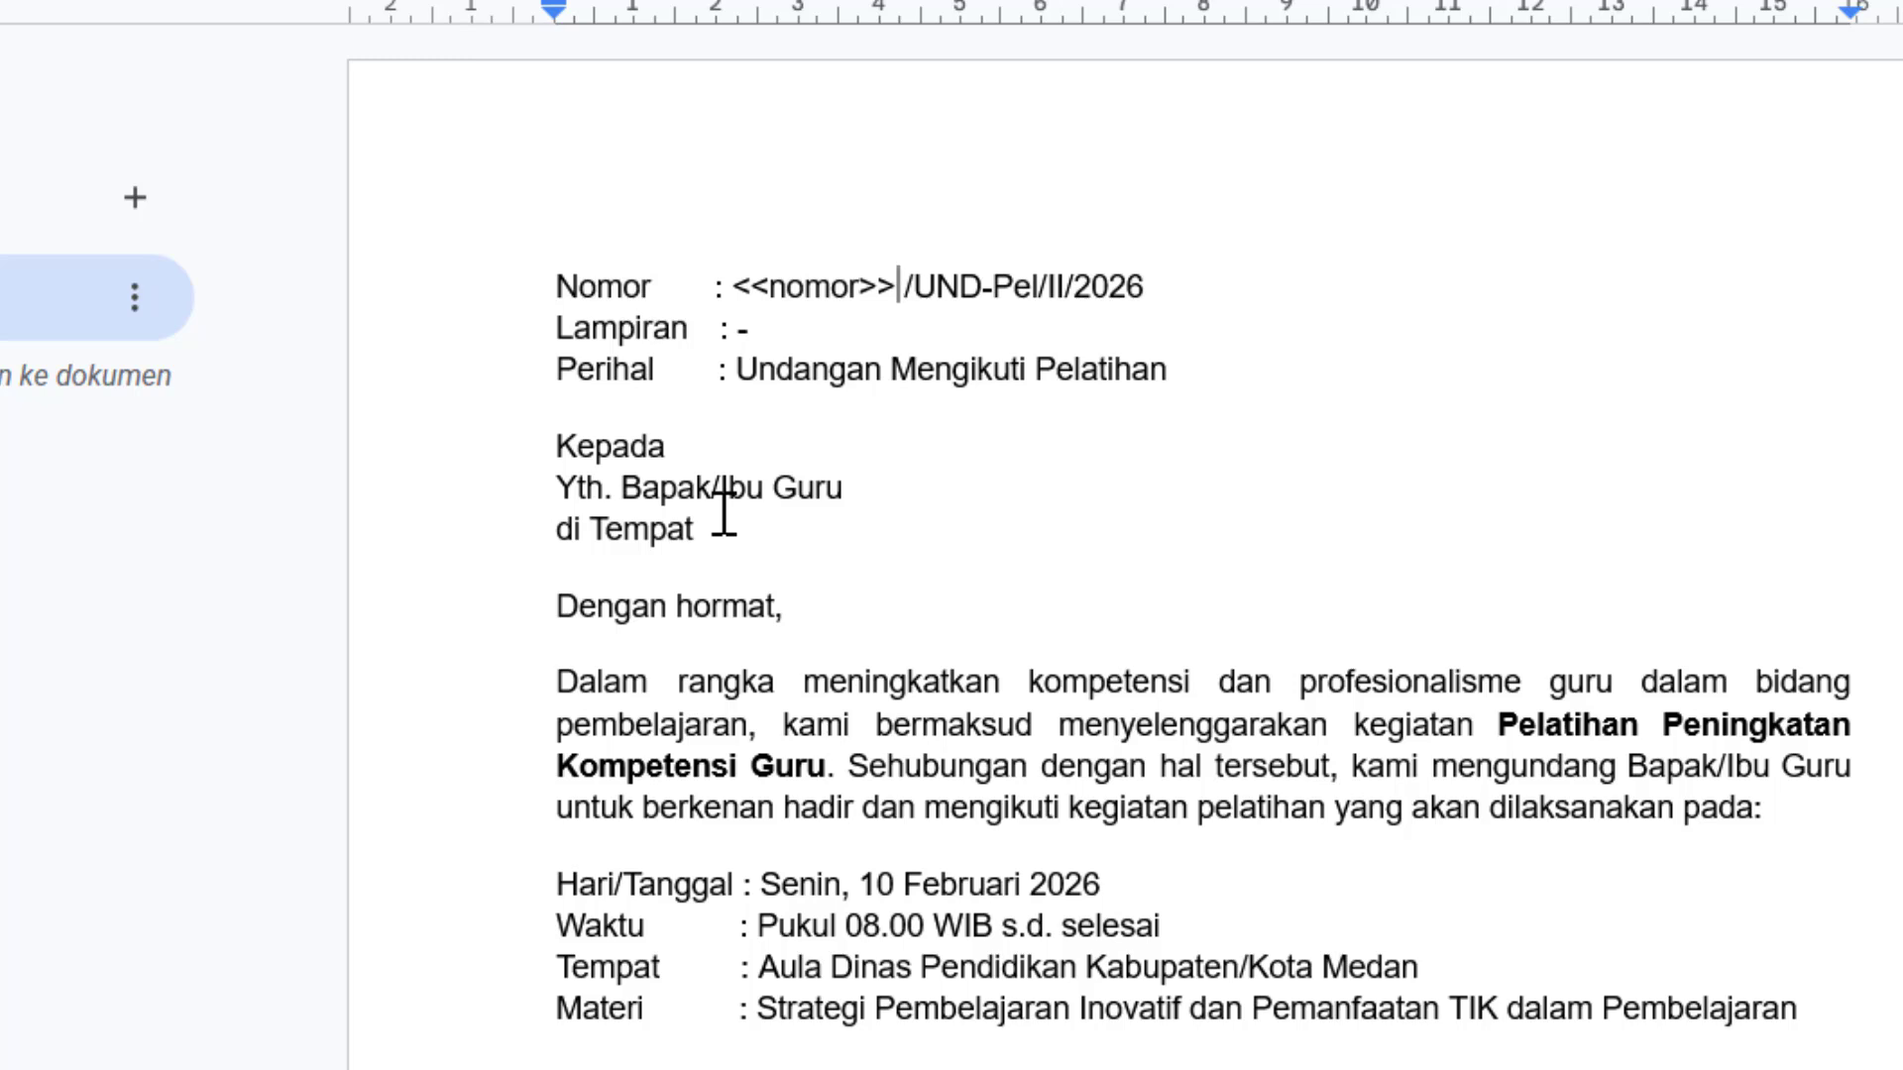
Add the placeholder <<tujuan>> after "Yth. Bapak/Ibu Guru" in the letter's recipient block.
{"action": "left_click", "coordinate": [1052, 487]}
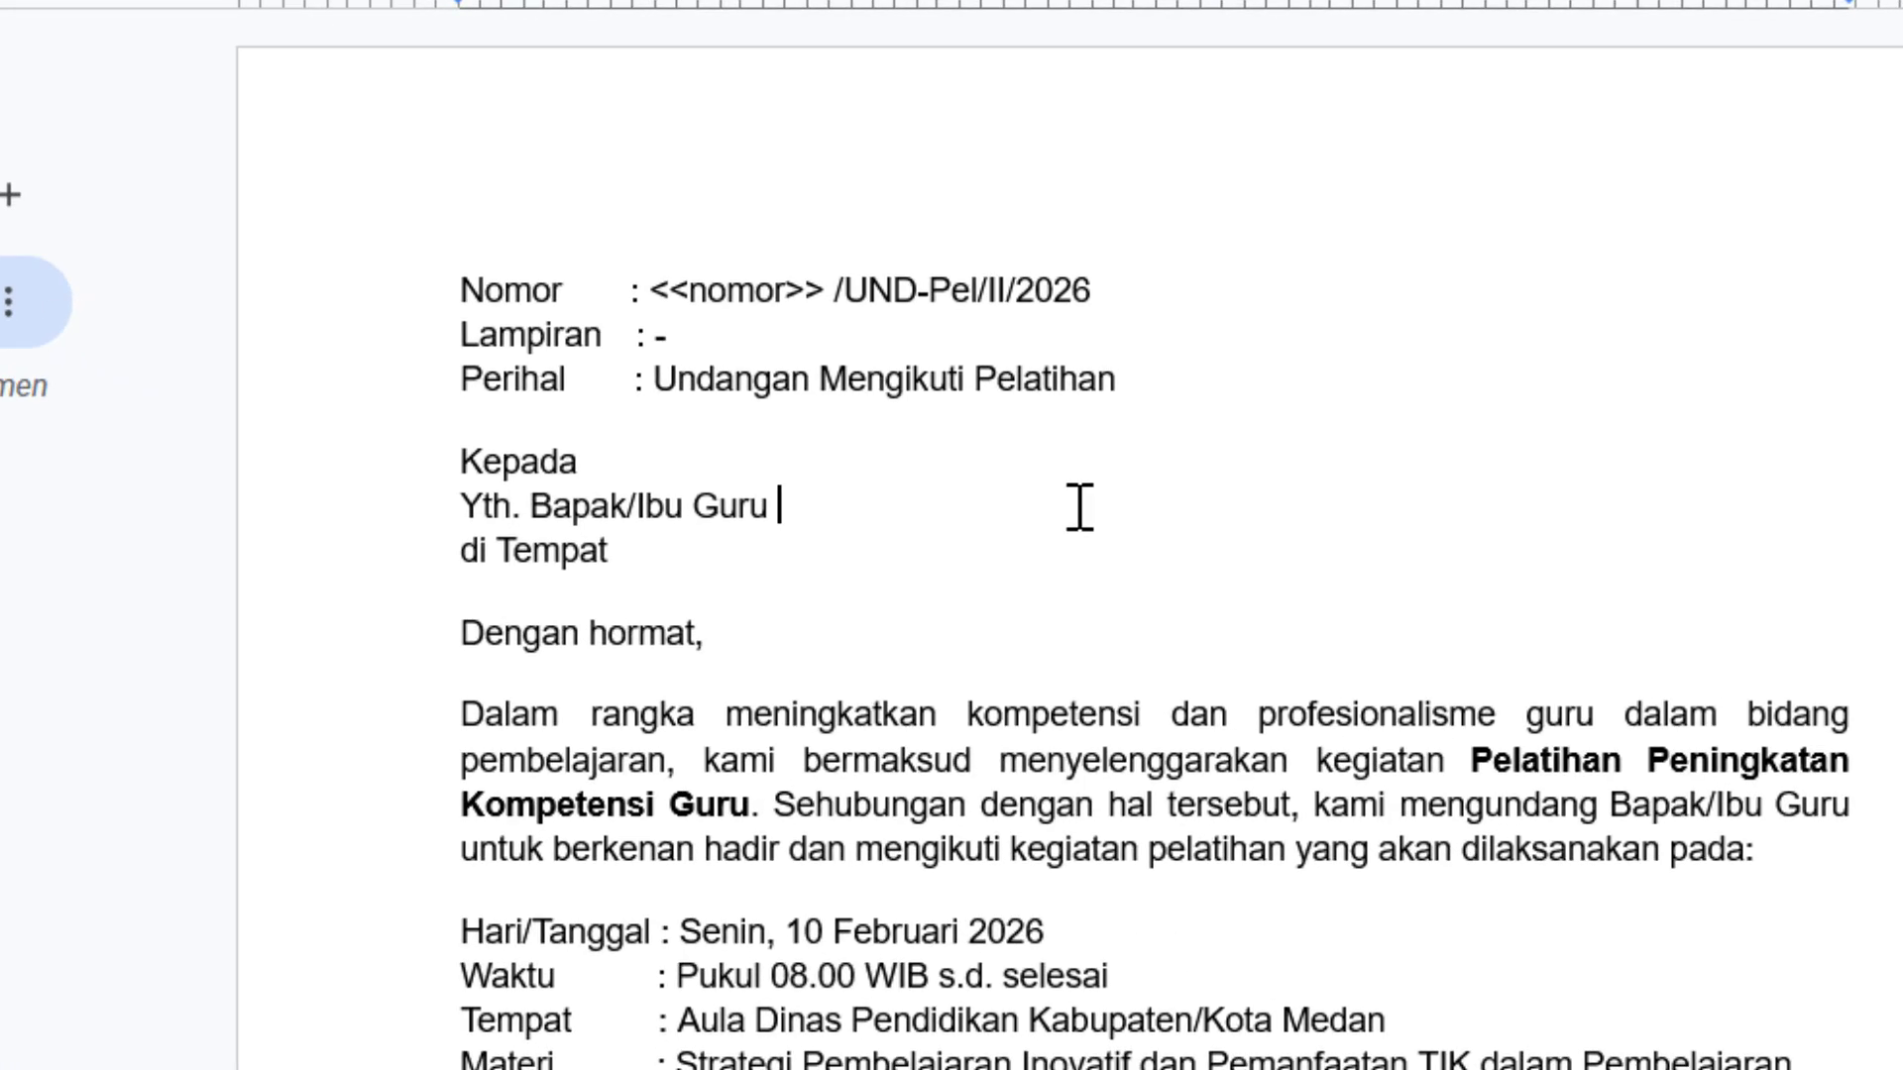
{"action": "type", "text": "<<"}
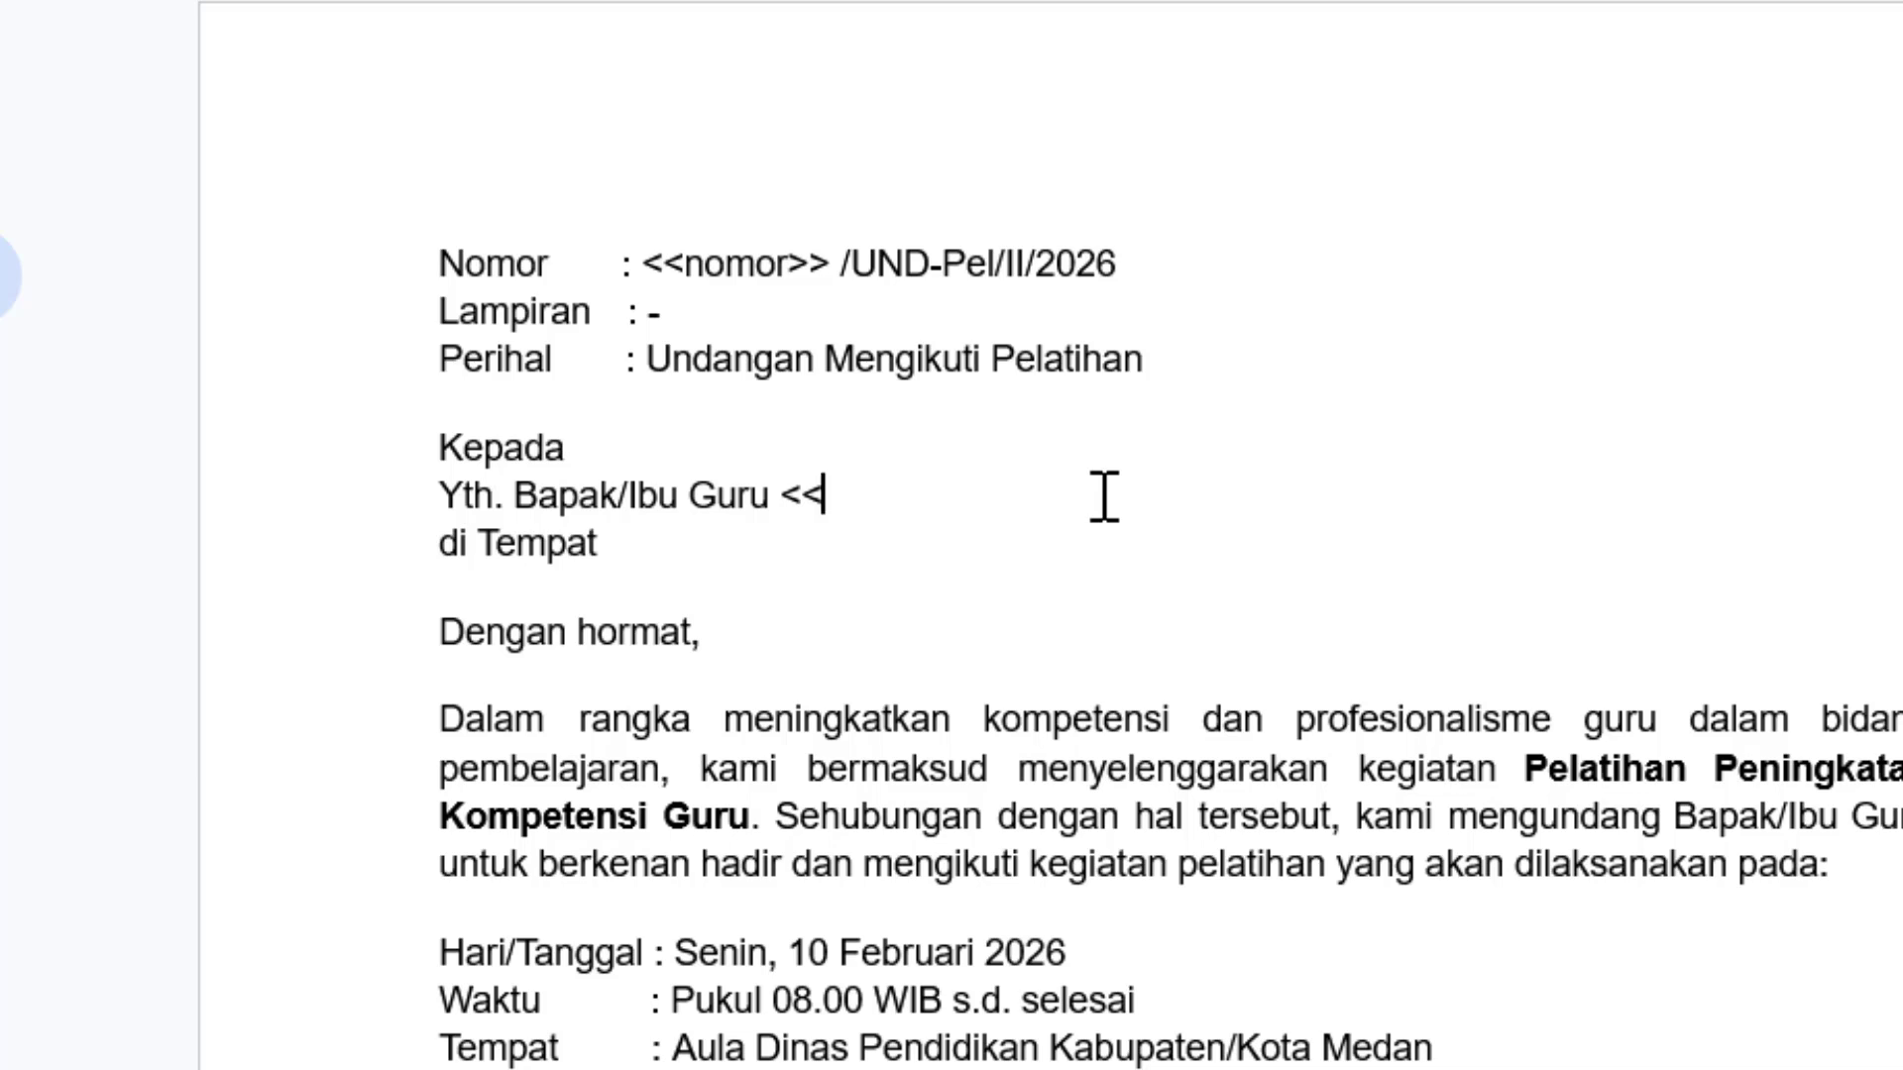
{"action": "type", "text": "tujuan"}
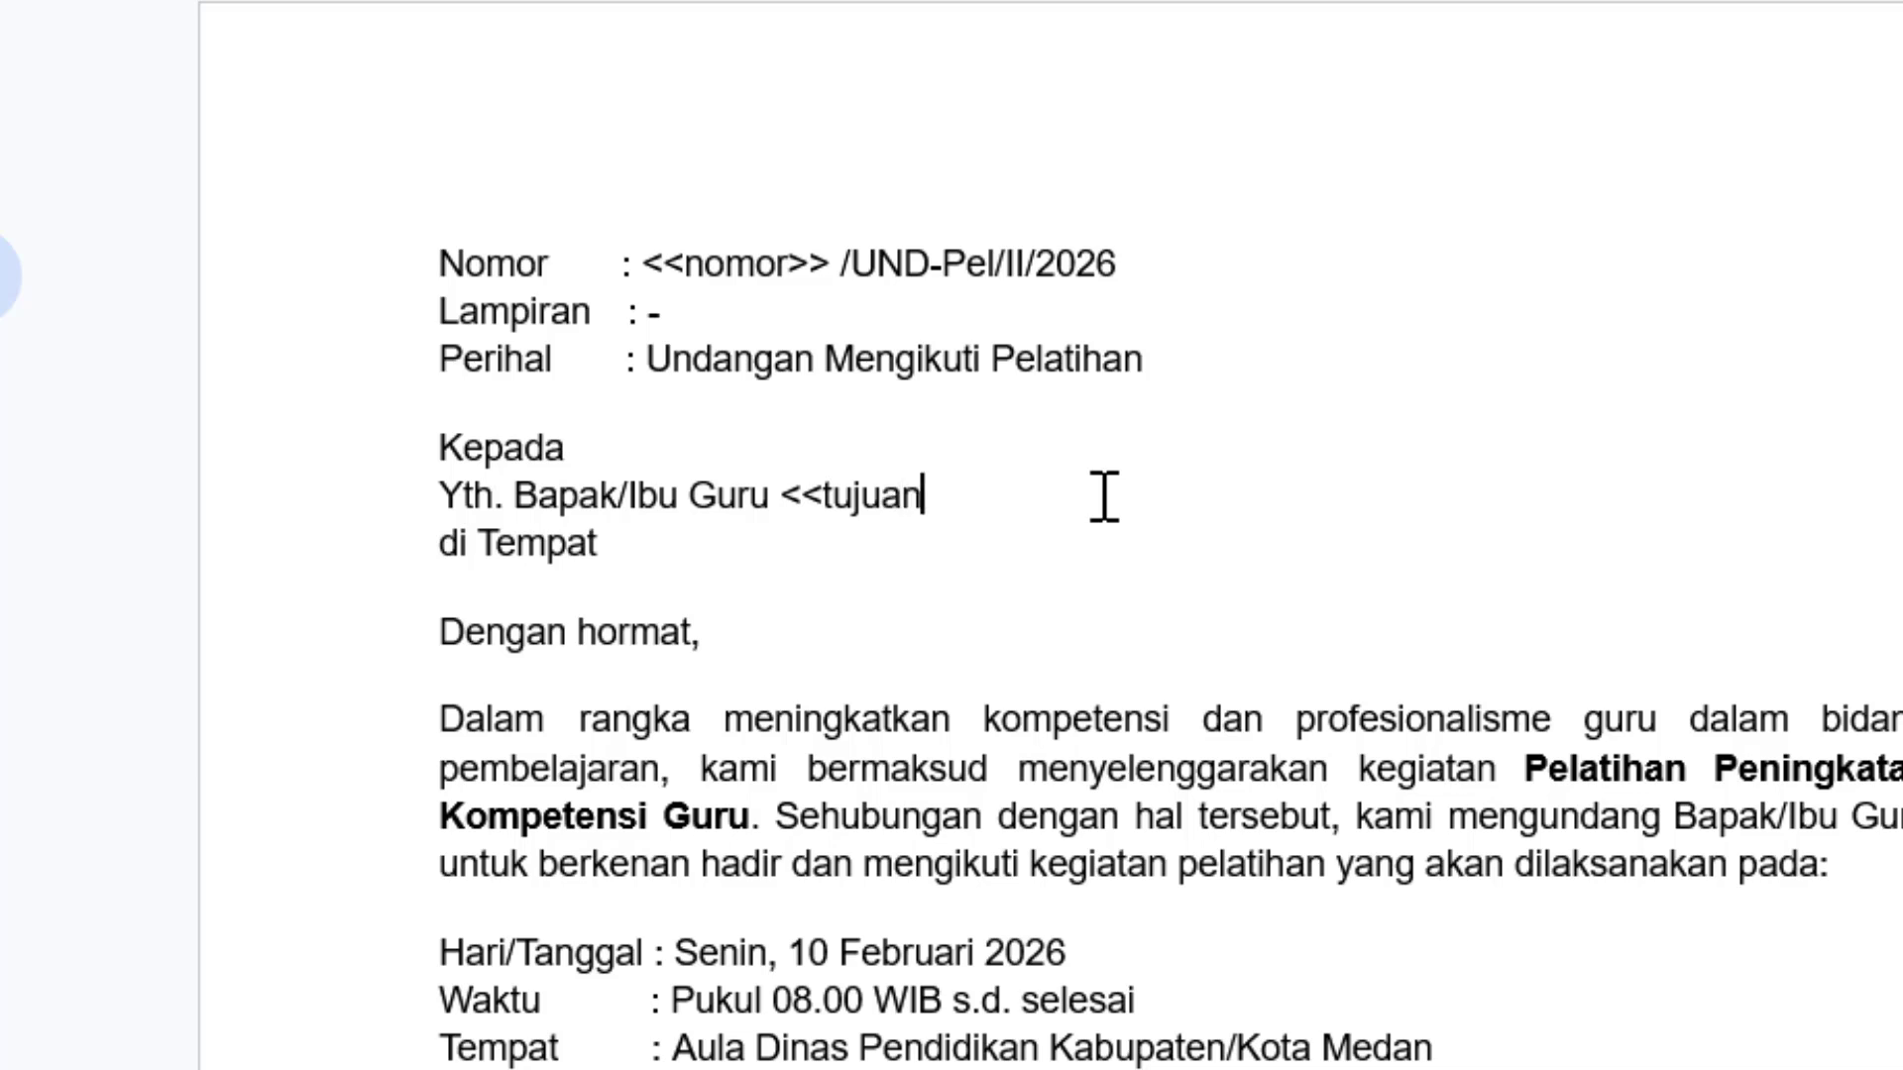
{"action": "type", "text": ">"}
{"action": "type", "text": ">"}
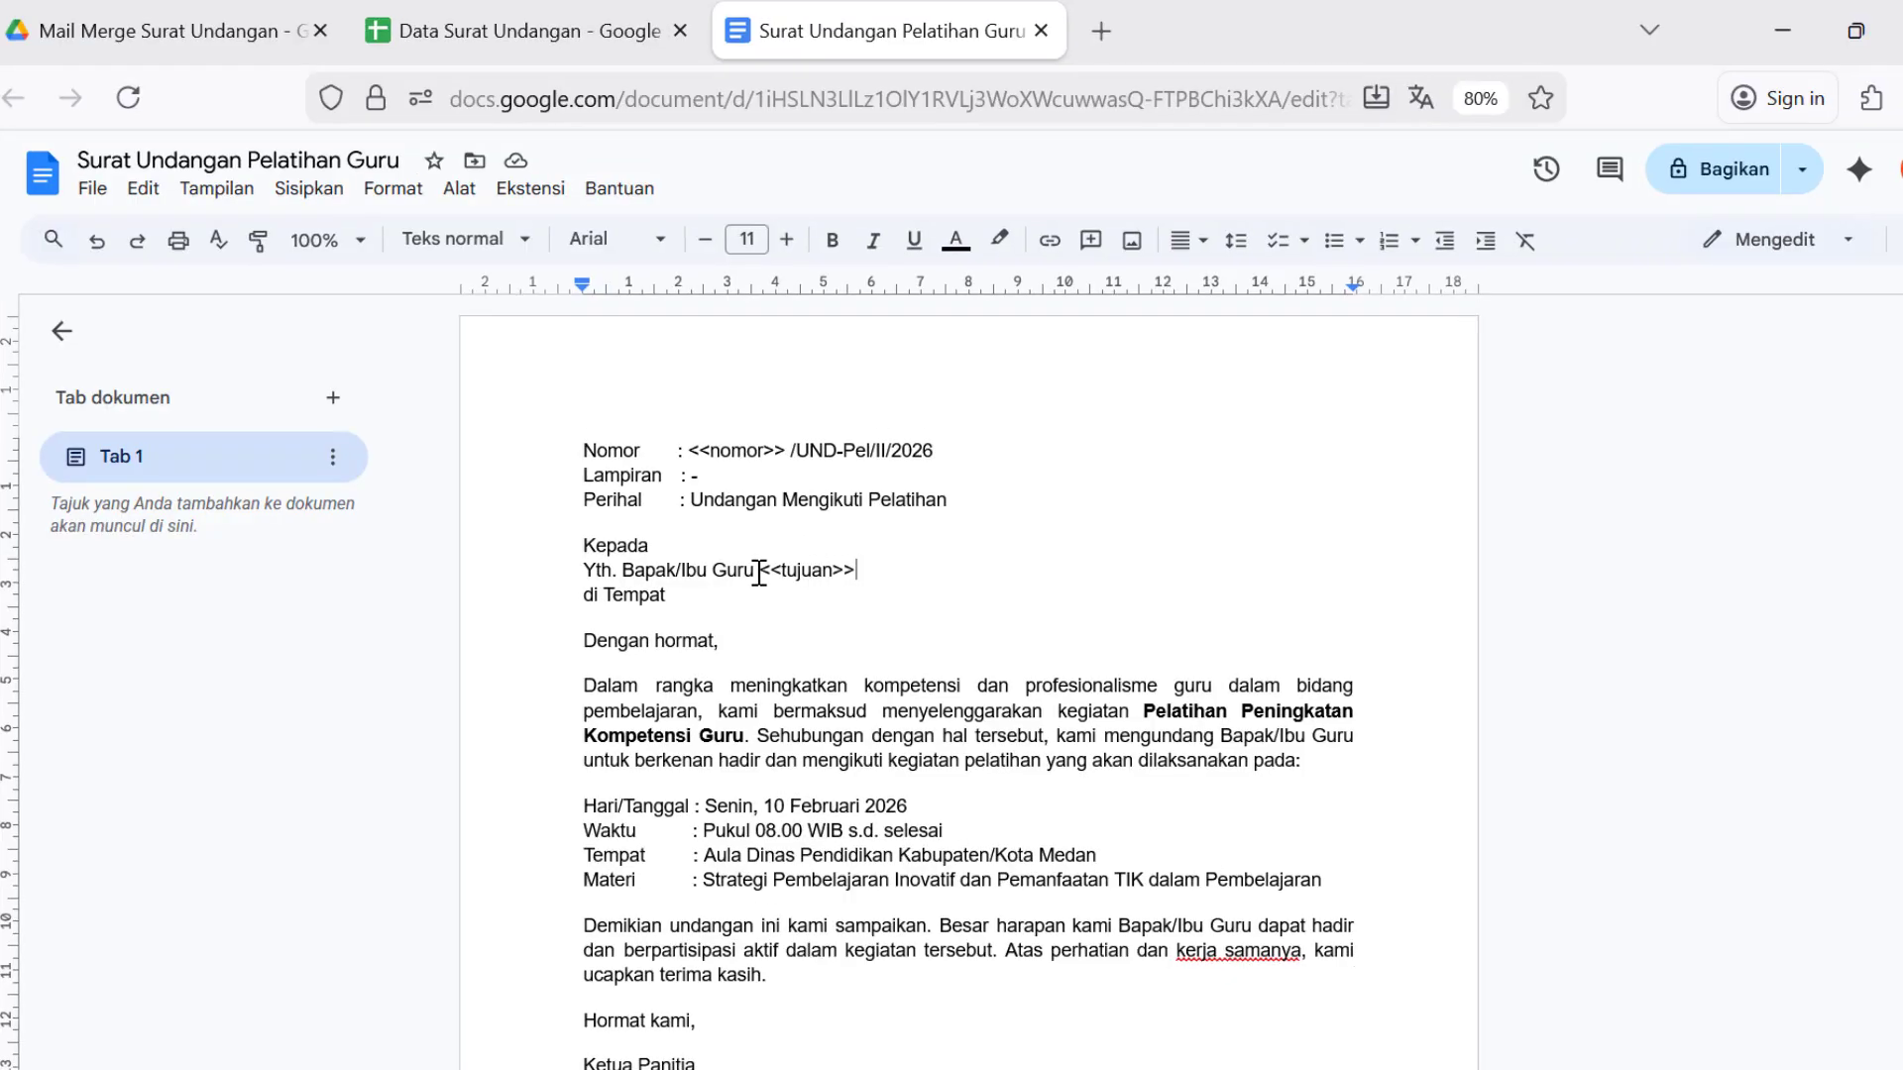
From the Data Surat Undangan spreadsheet, search the Google Workspace Marketplace for the Autocrat add-on and close the marketplace.
{"action": "left_click", "coordinate": [560, 45]}
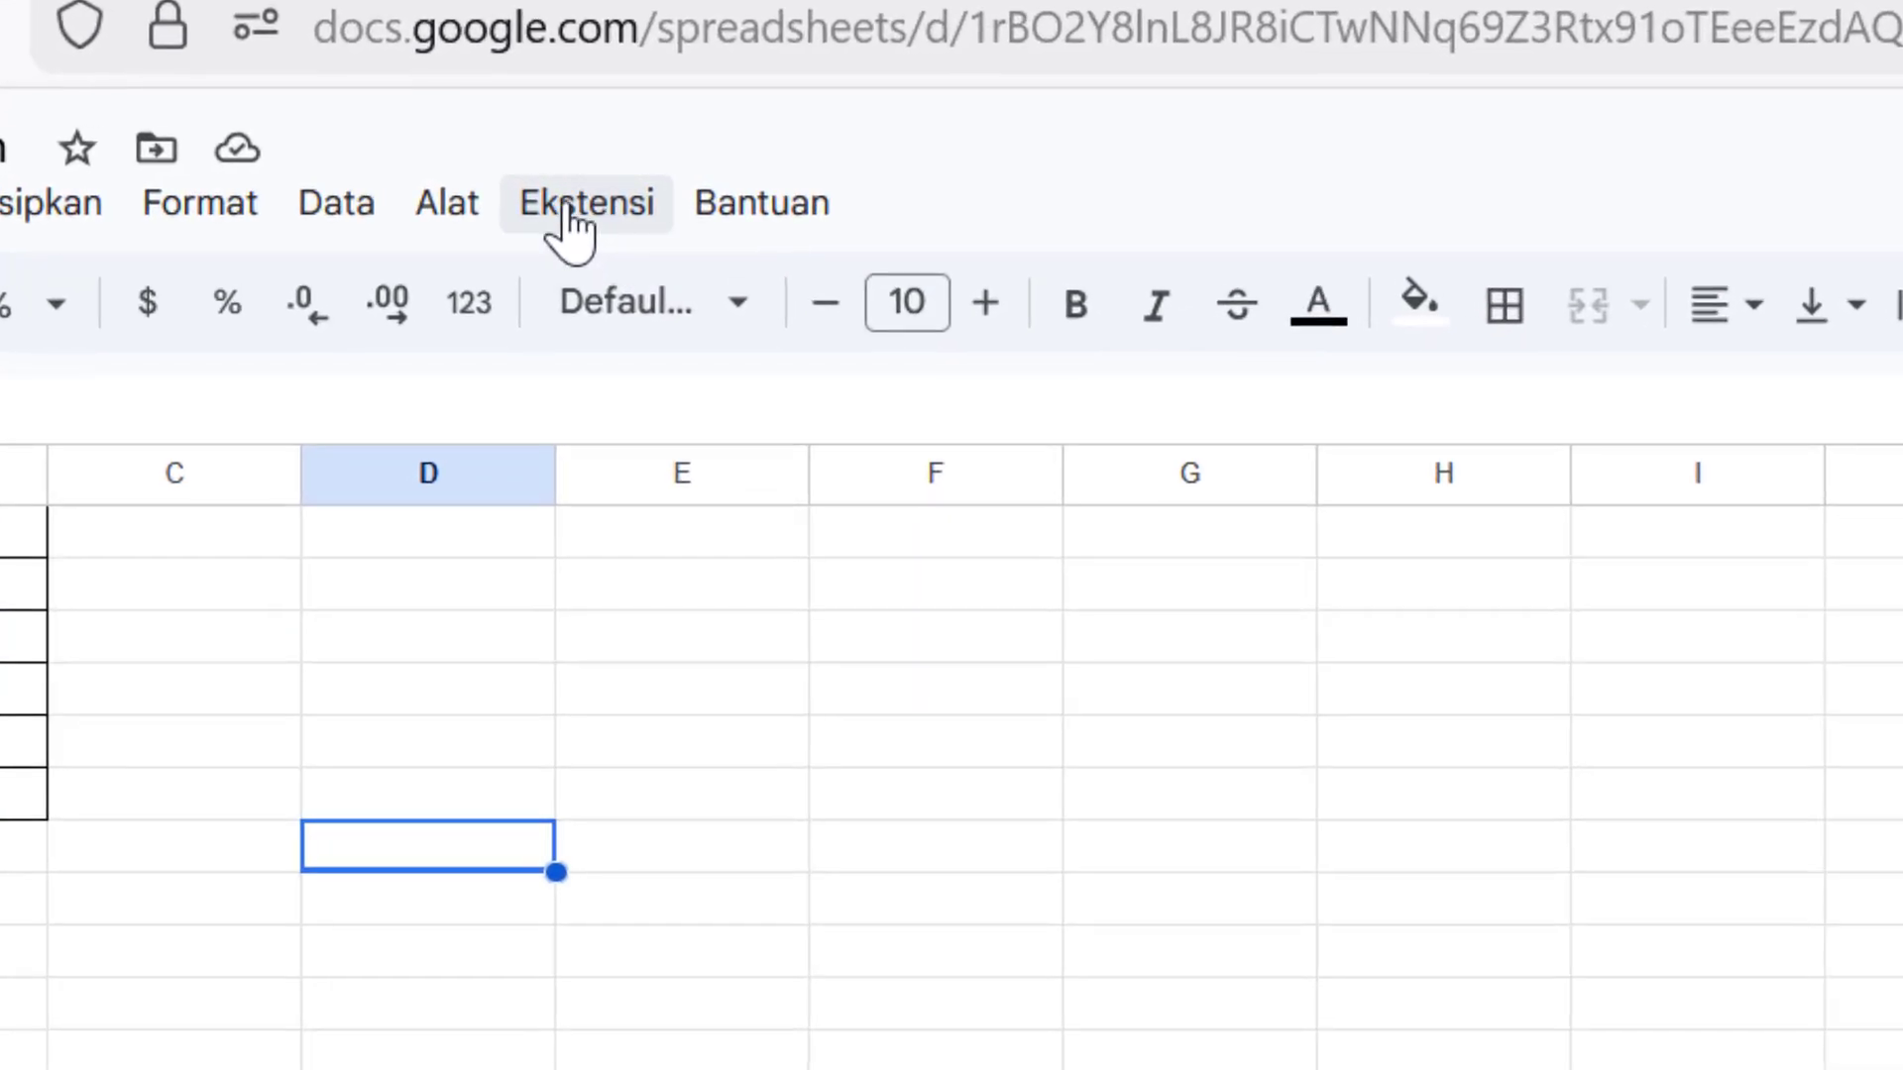
{"action": "left_click", "coordinate": [570, 208]}
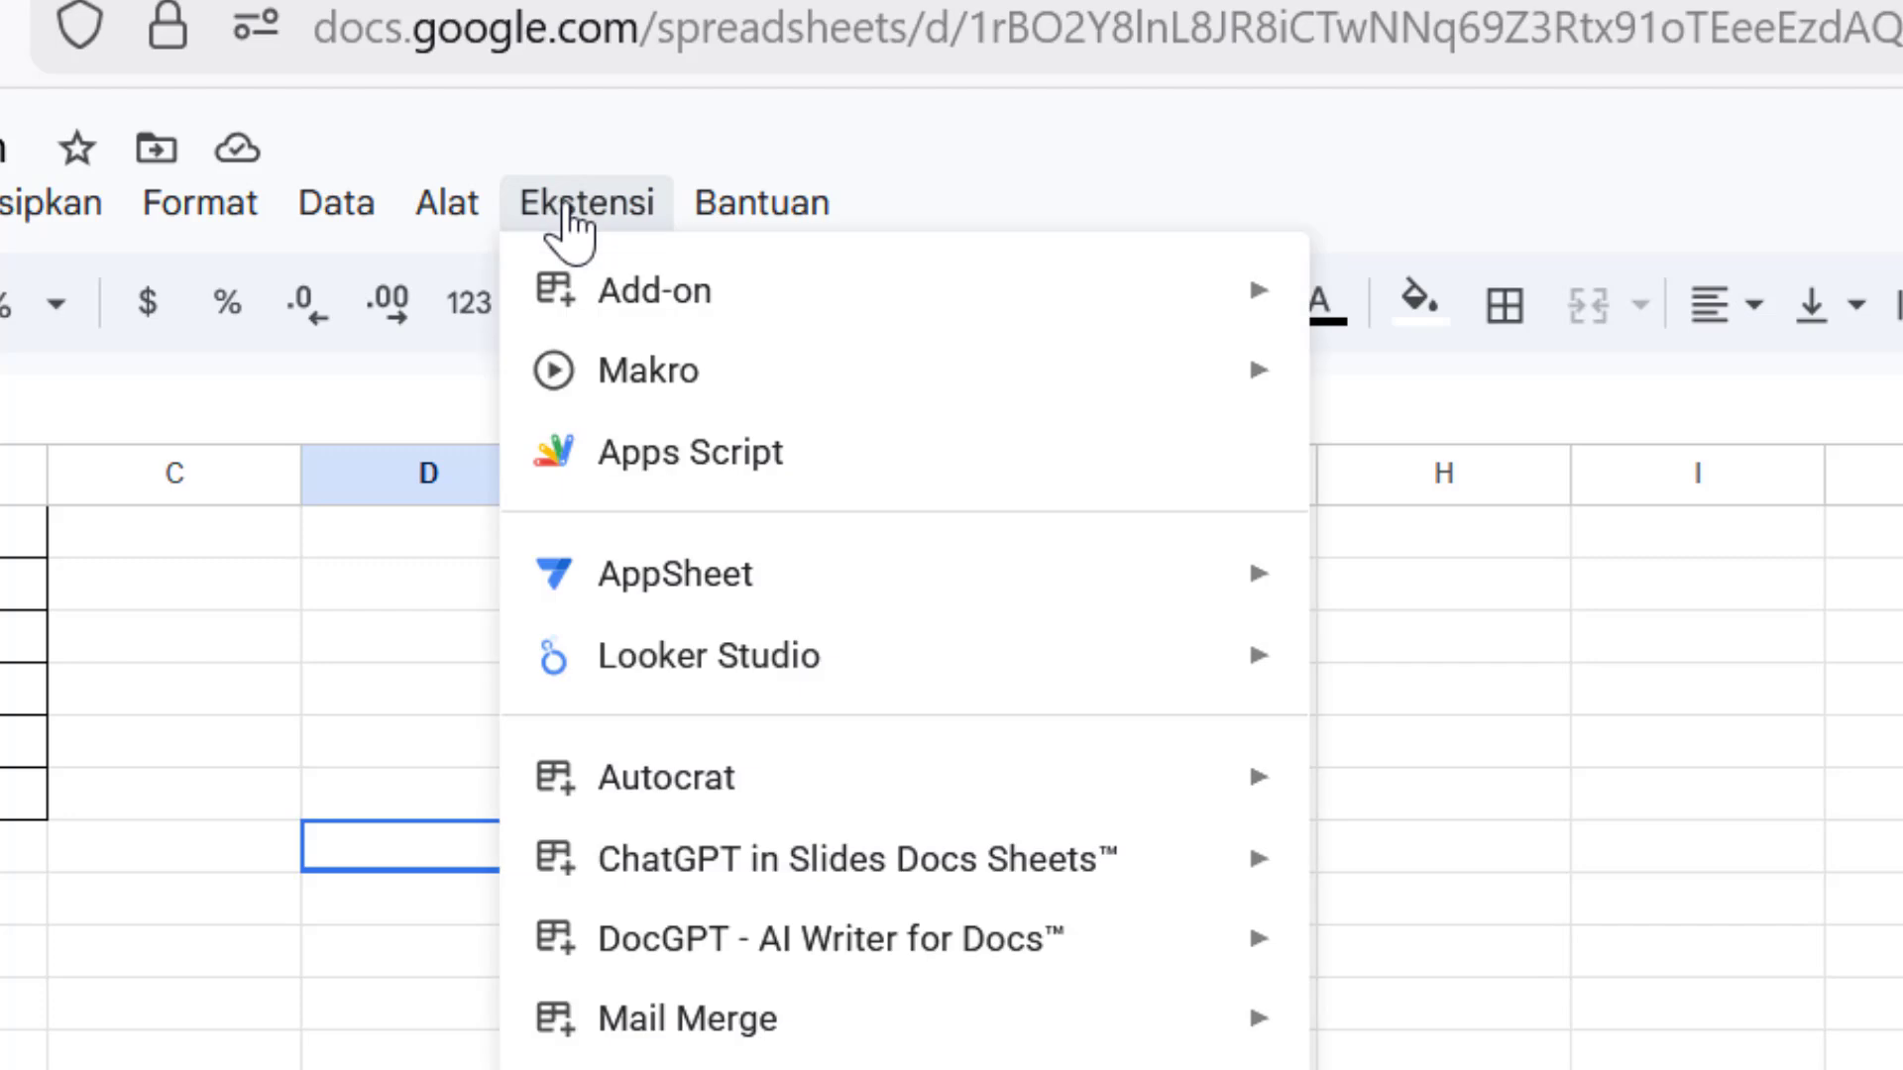
{"action": "mouse_move", "coordinate": [589, 298]}
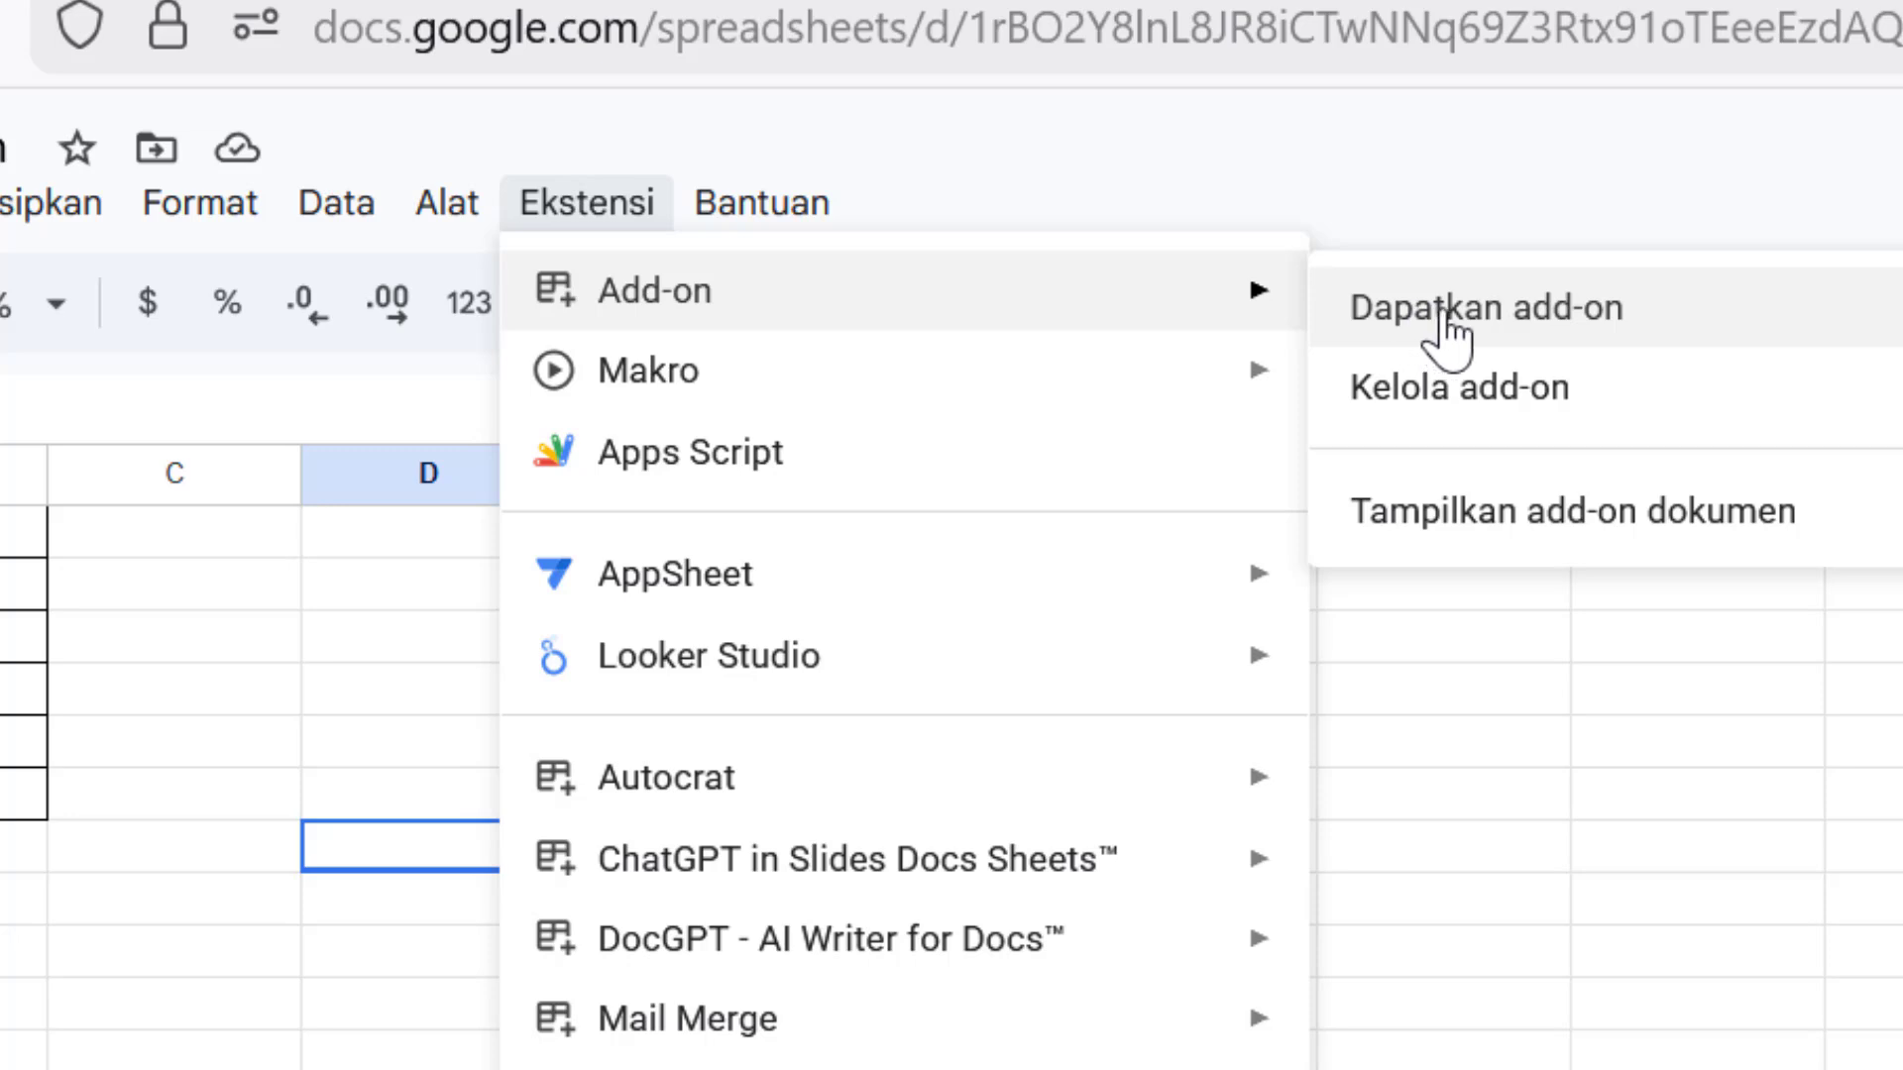
{"action": "left_click", "coordinate": [1518, 331]}
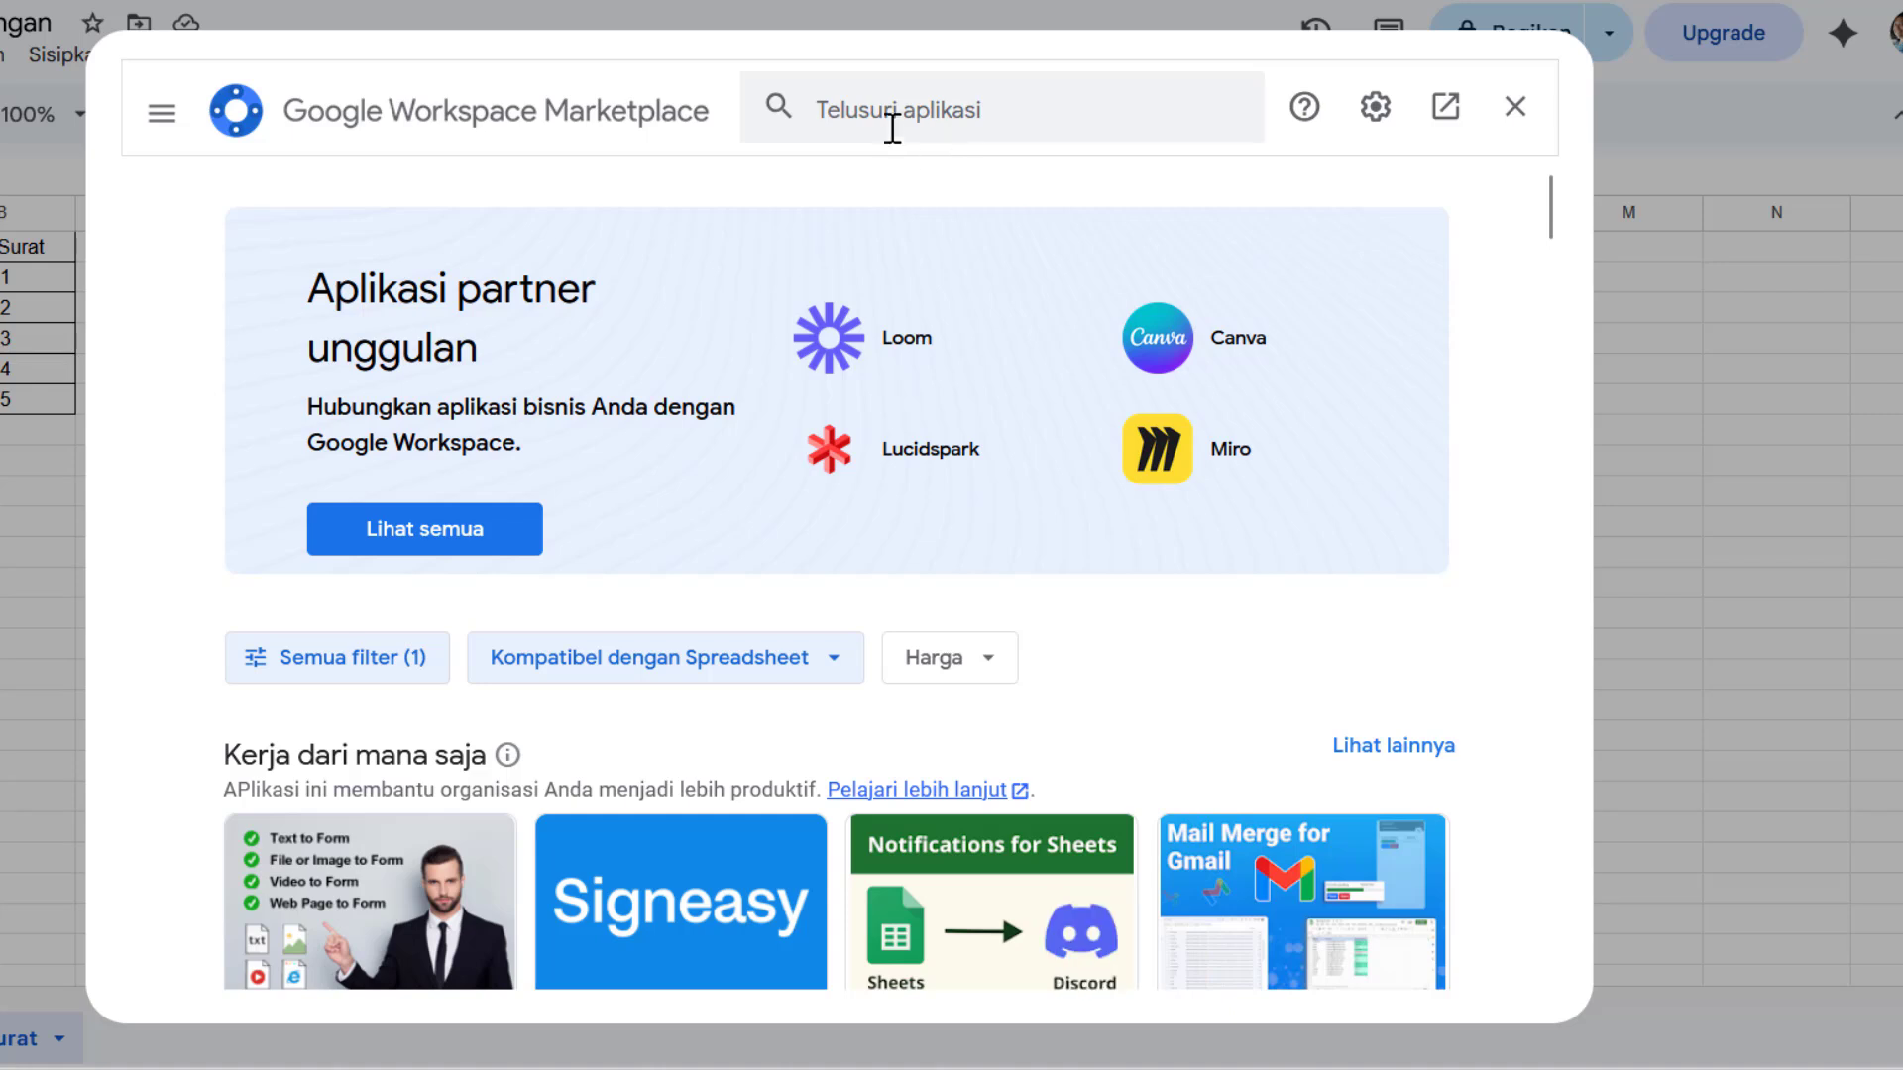
{"action": "left_click", "coordinate": [891, 109]}
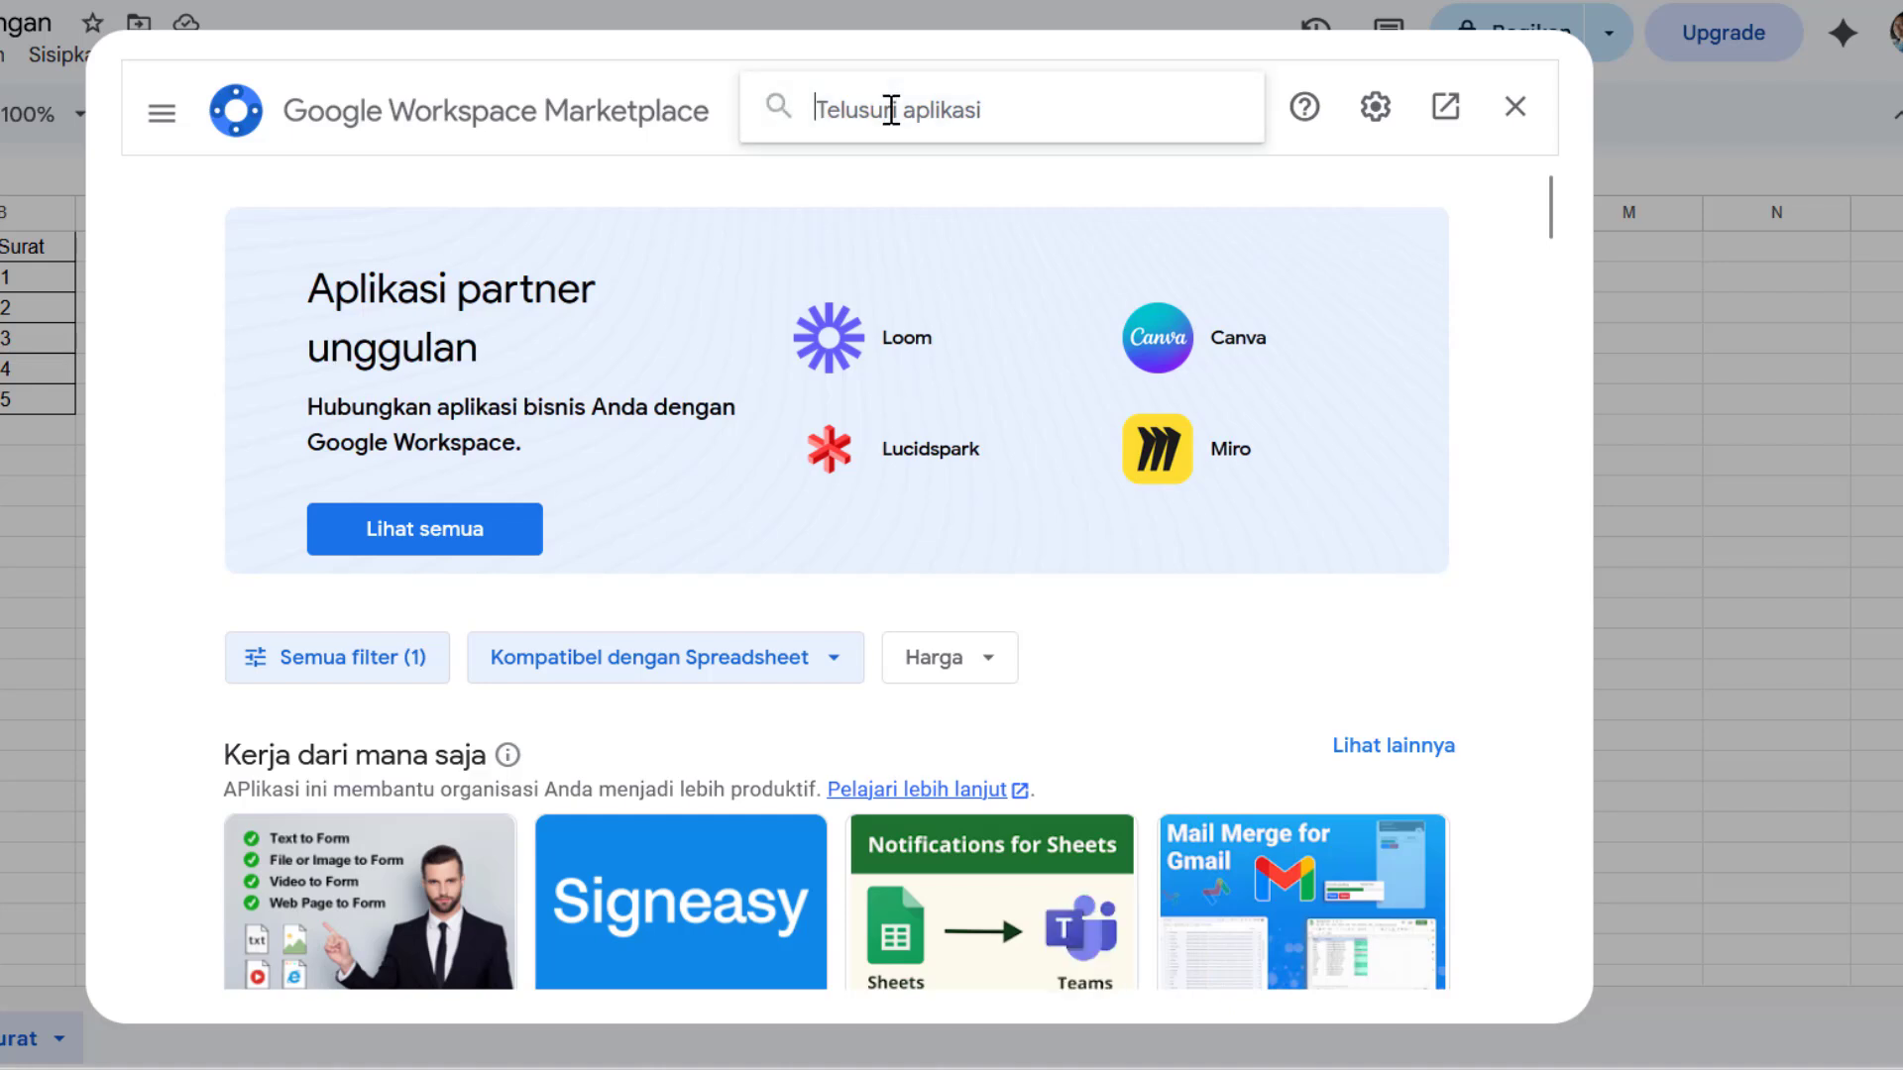
{"action": "type", "text": "A"}
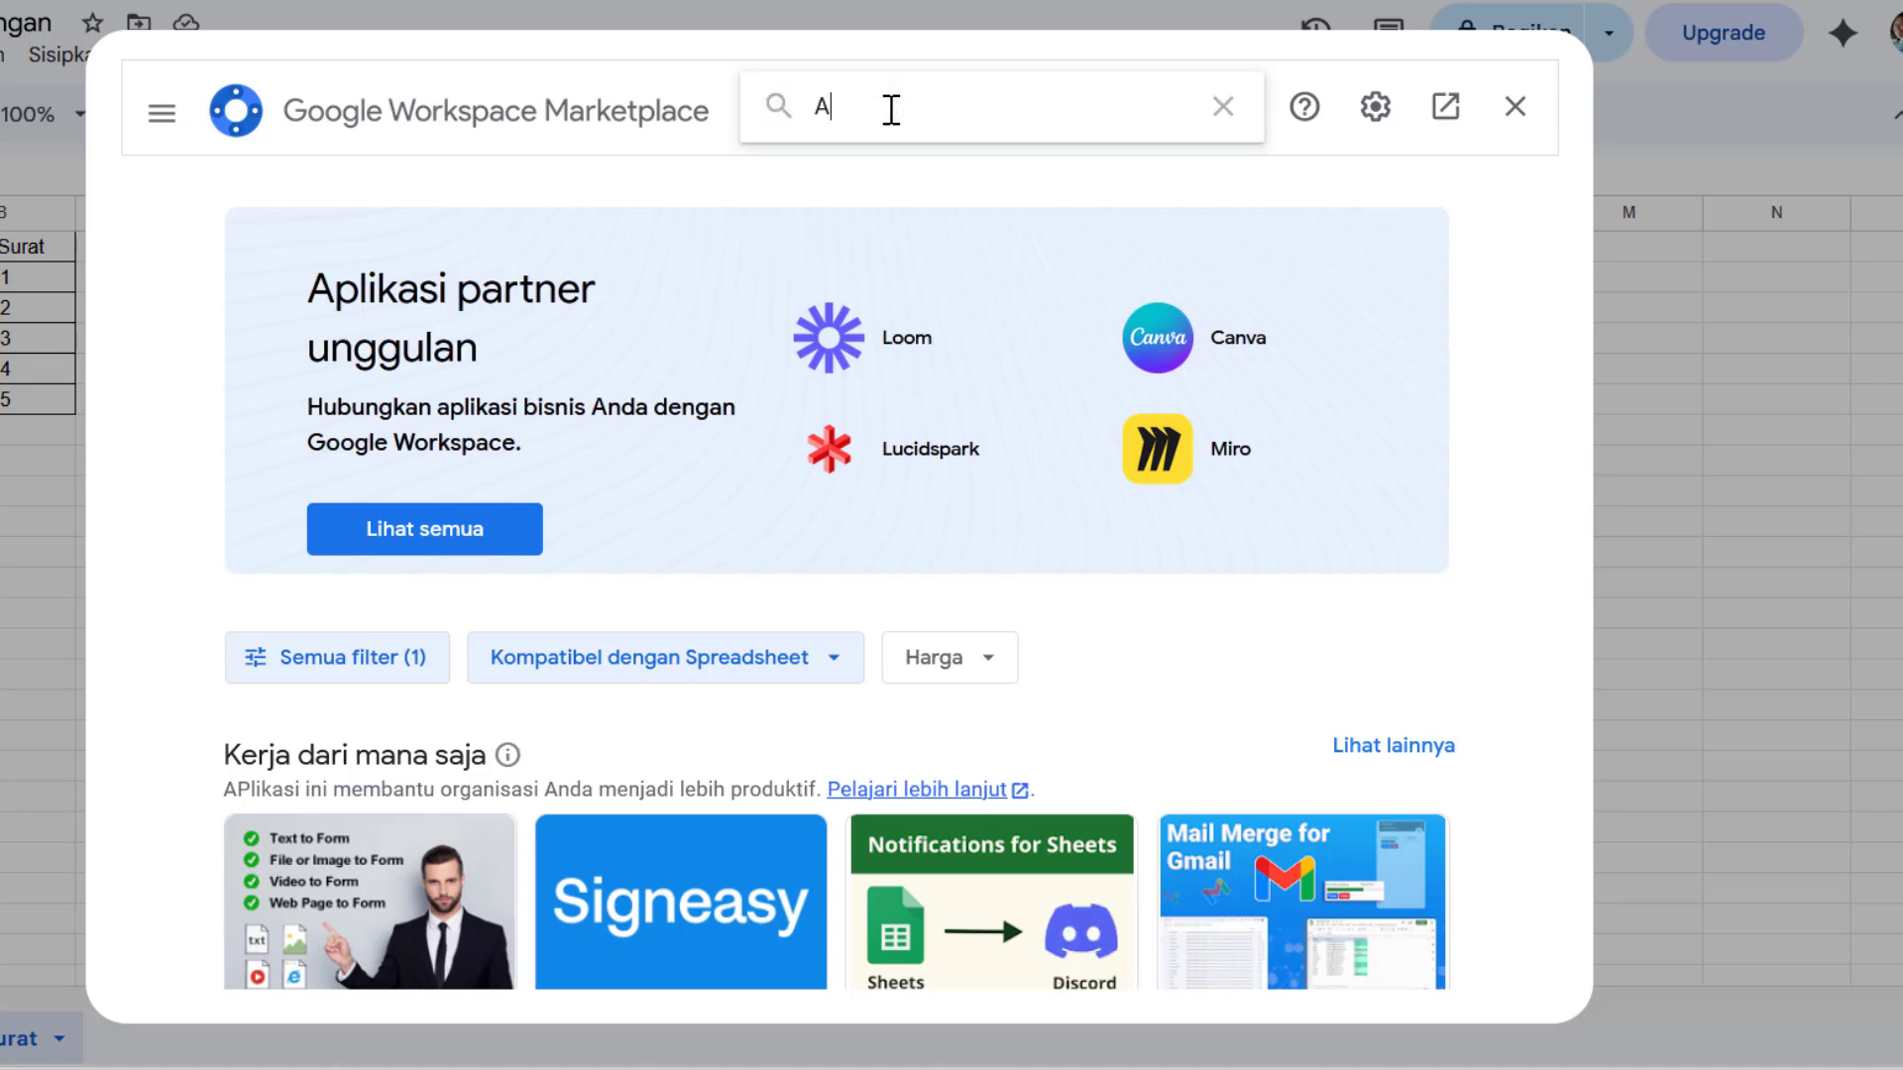
{"action": "type", "text": "utocra"}
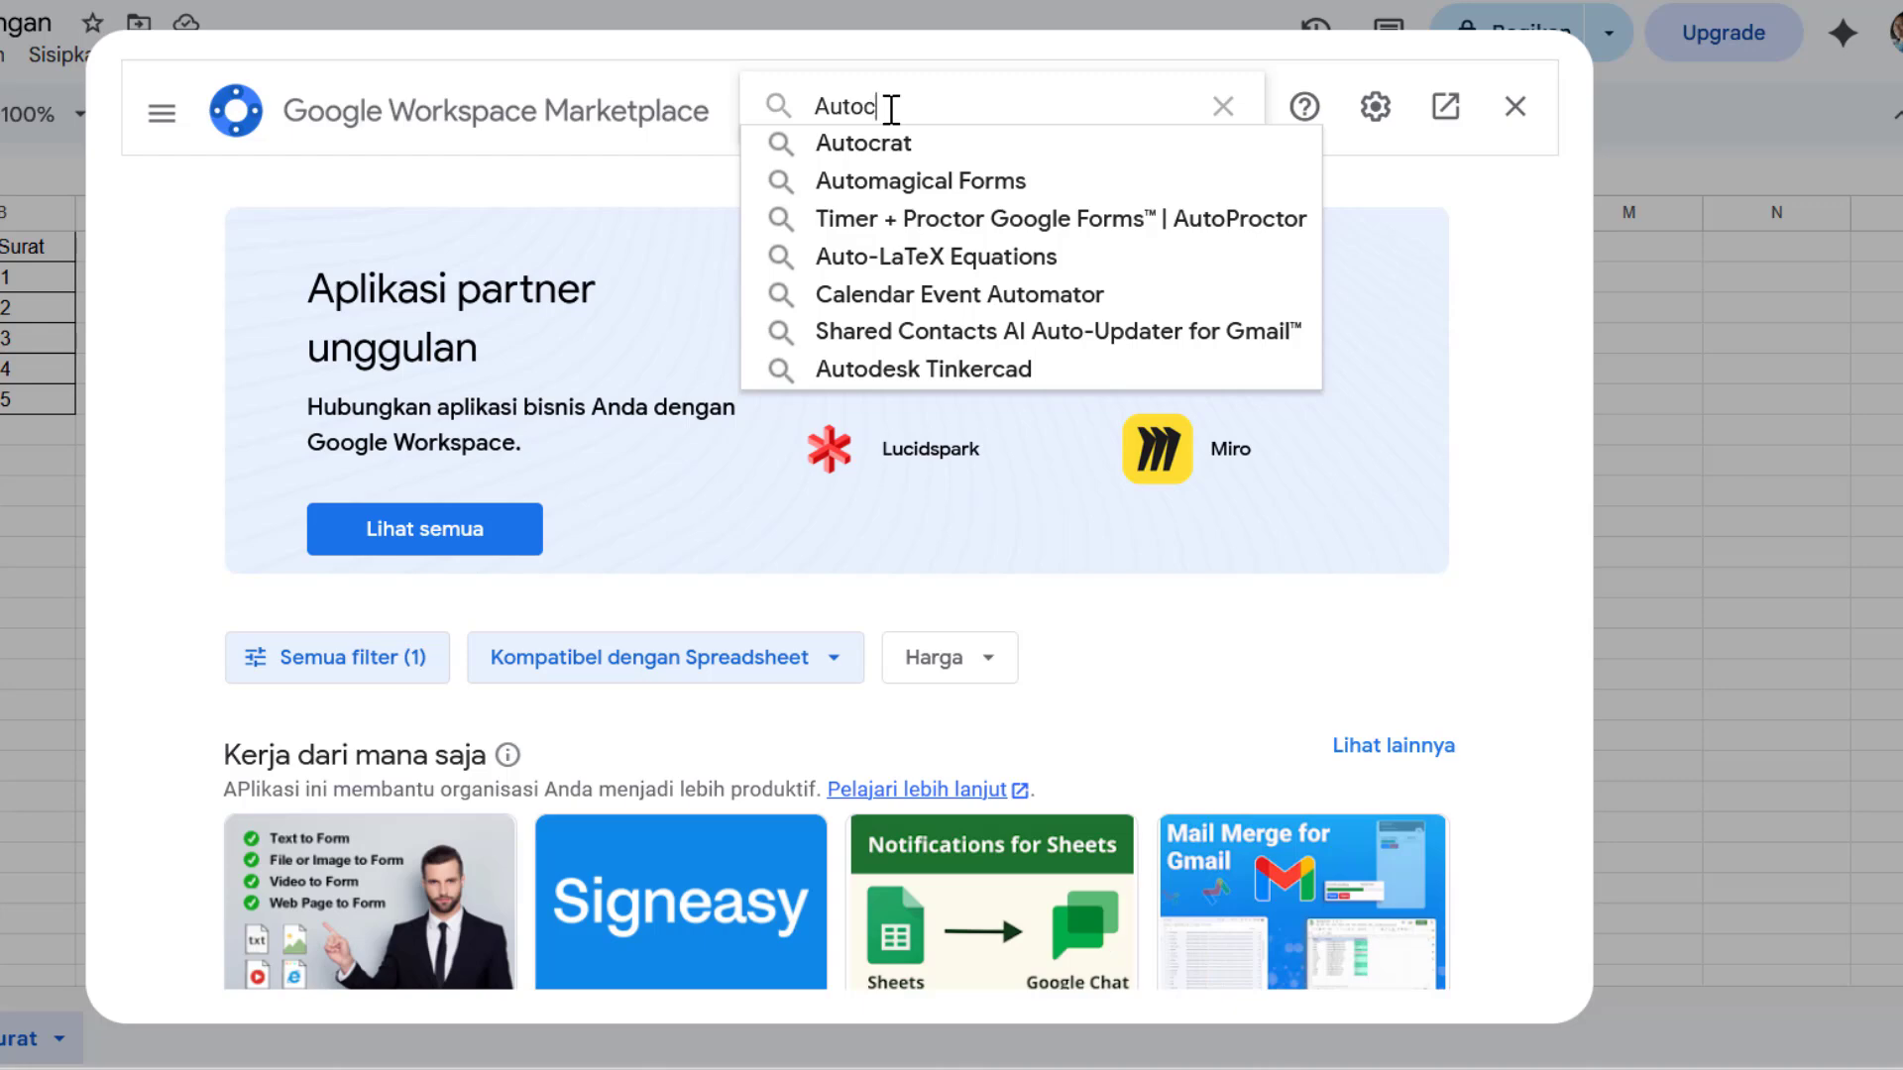
{"action": "type", "text": "t"}
{"action": "key", "text": "Return"}
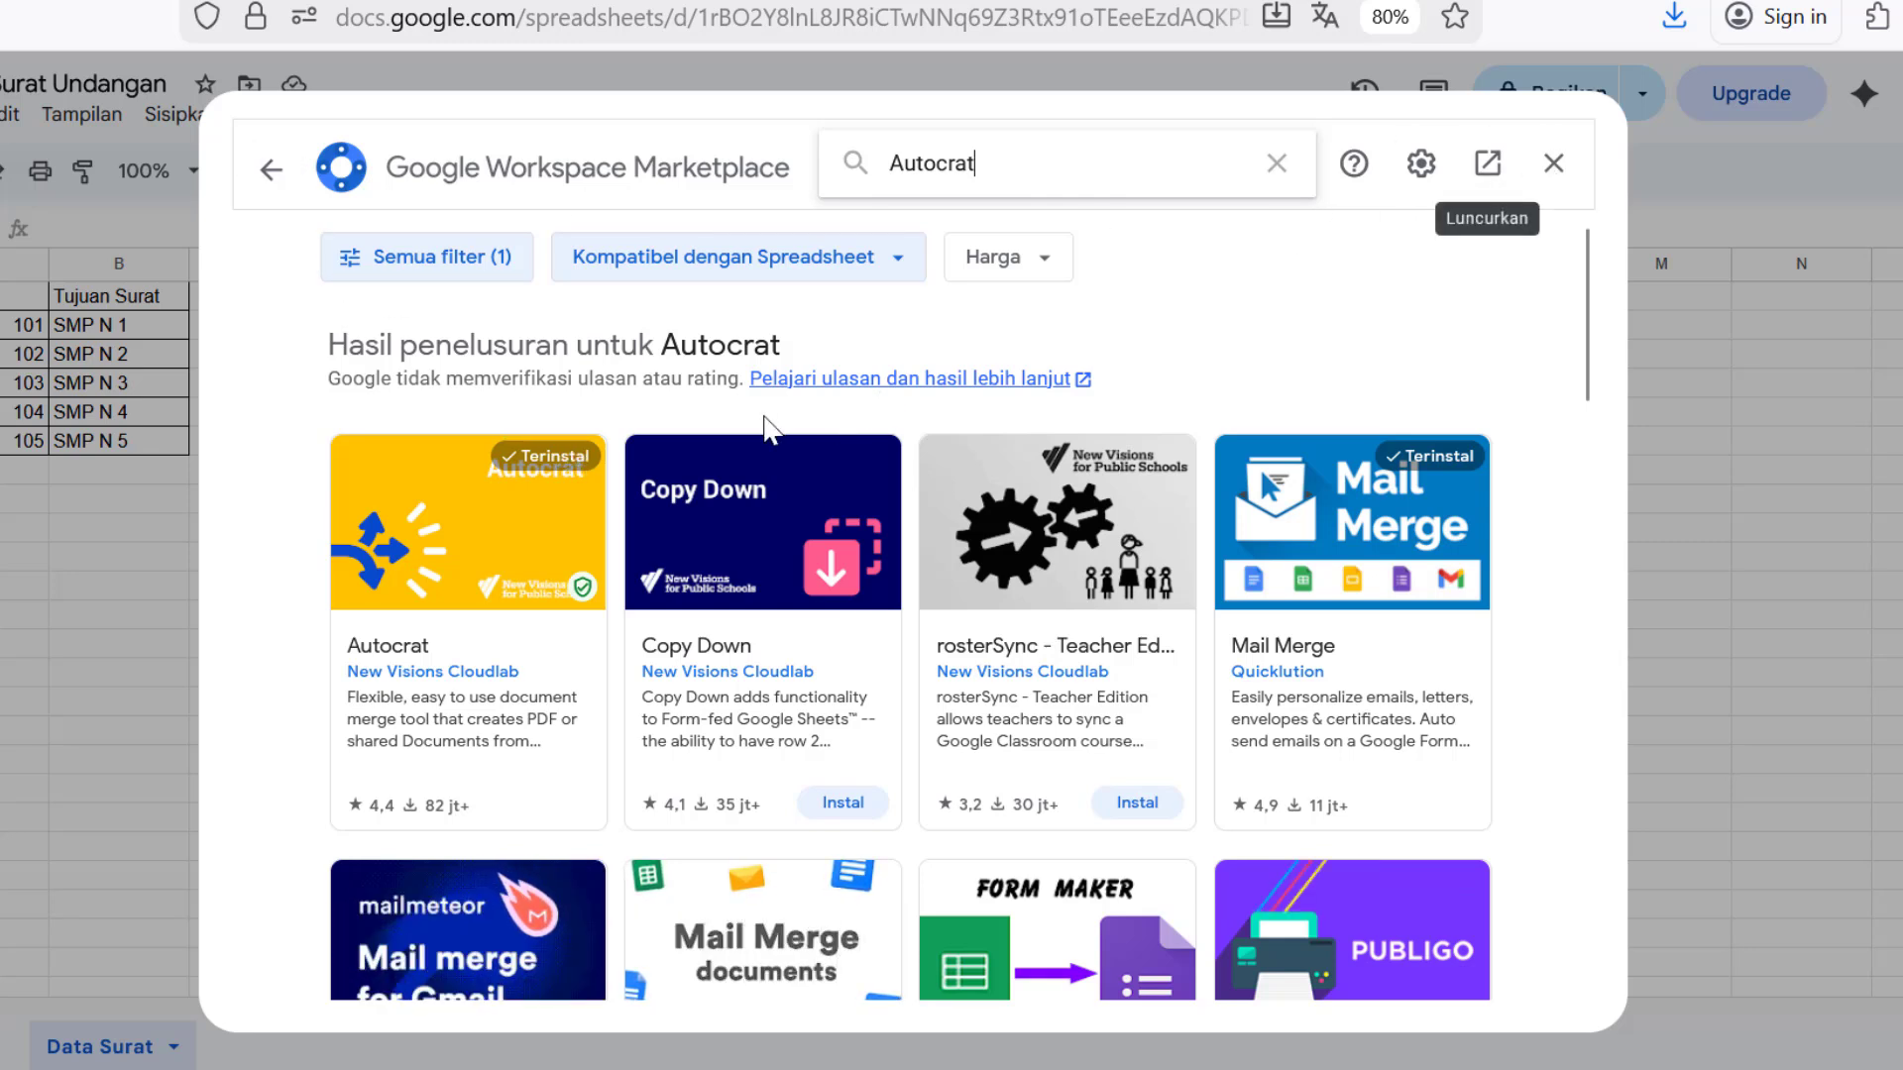
{"action": "left_click", "coordinate": [1560, 168]}
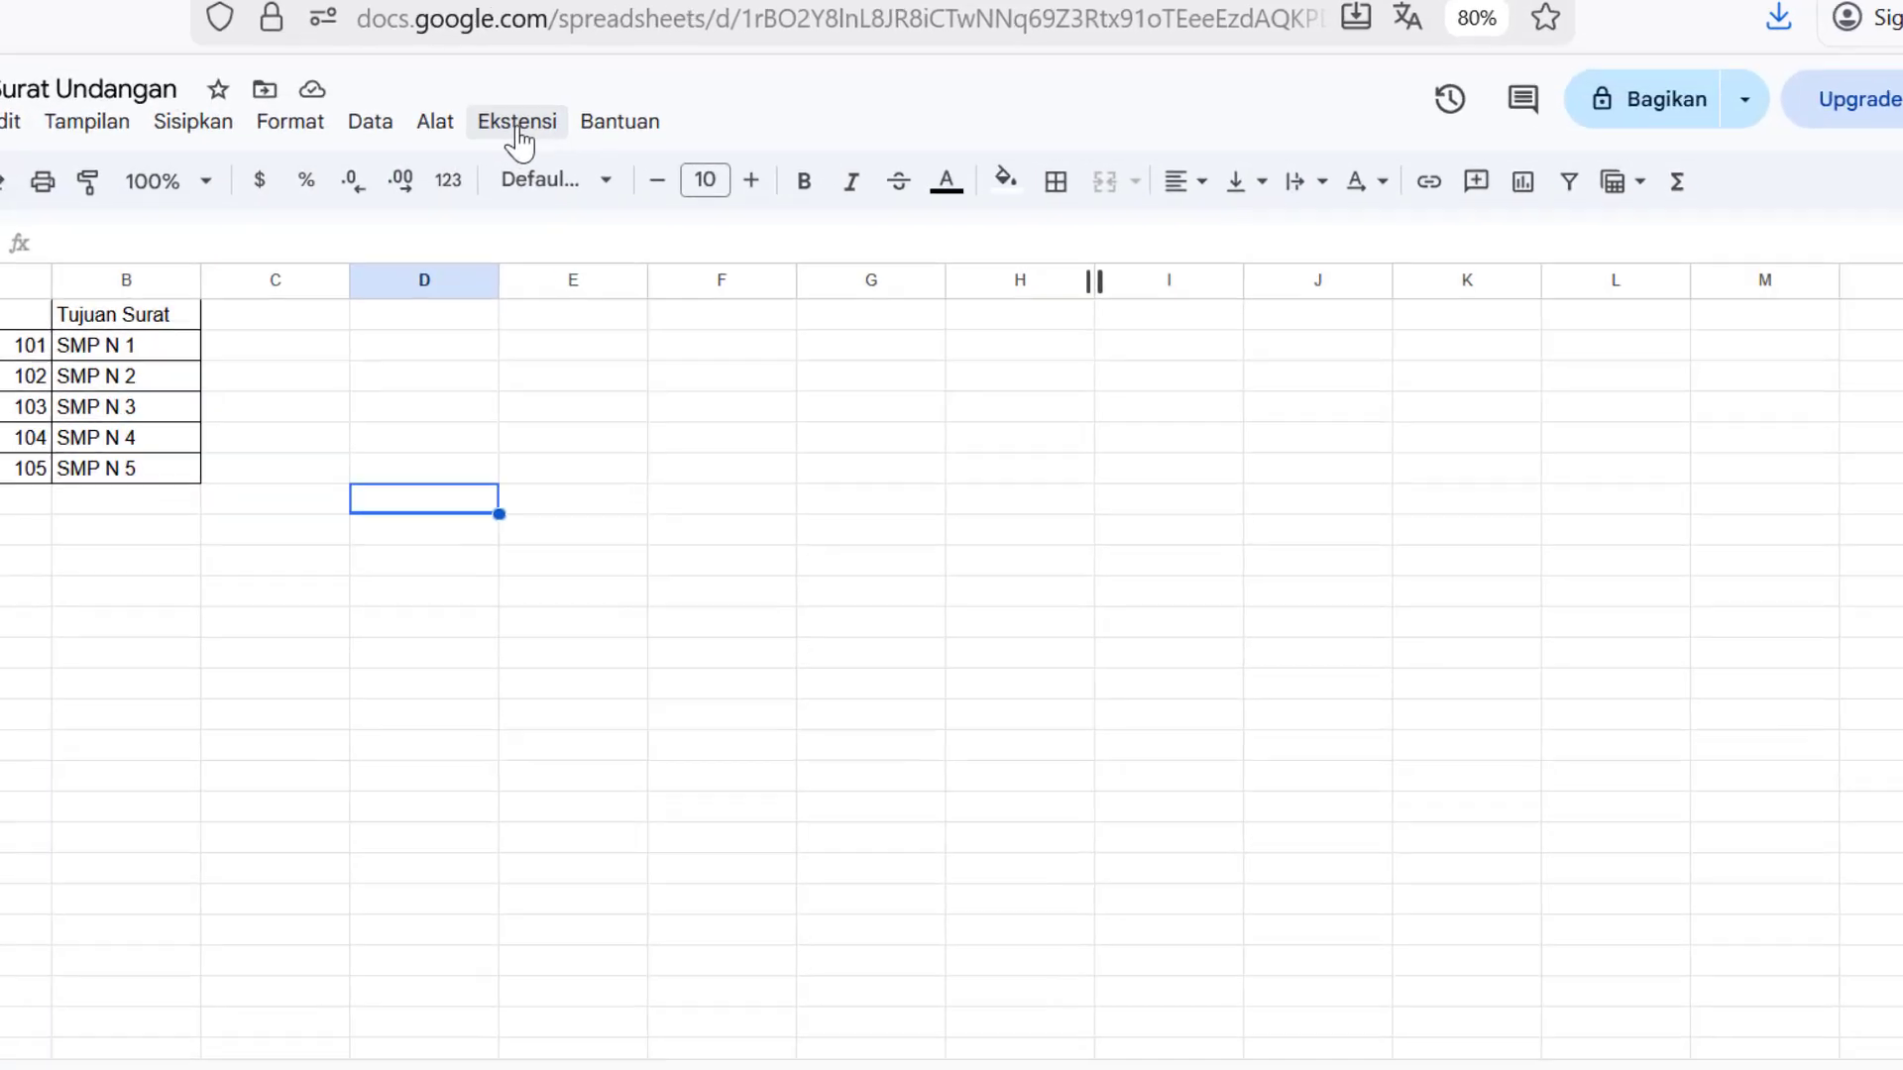
Open Autocrat in the spreadsheet and create a new merge job named Surat Undangan.
{"action": "left_click", "coordinate": [517, 124]}
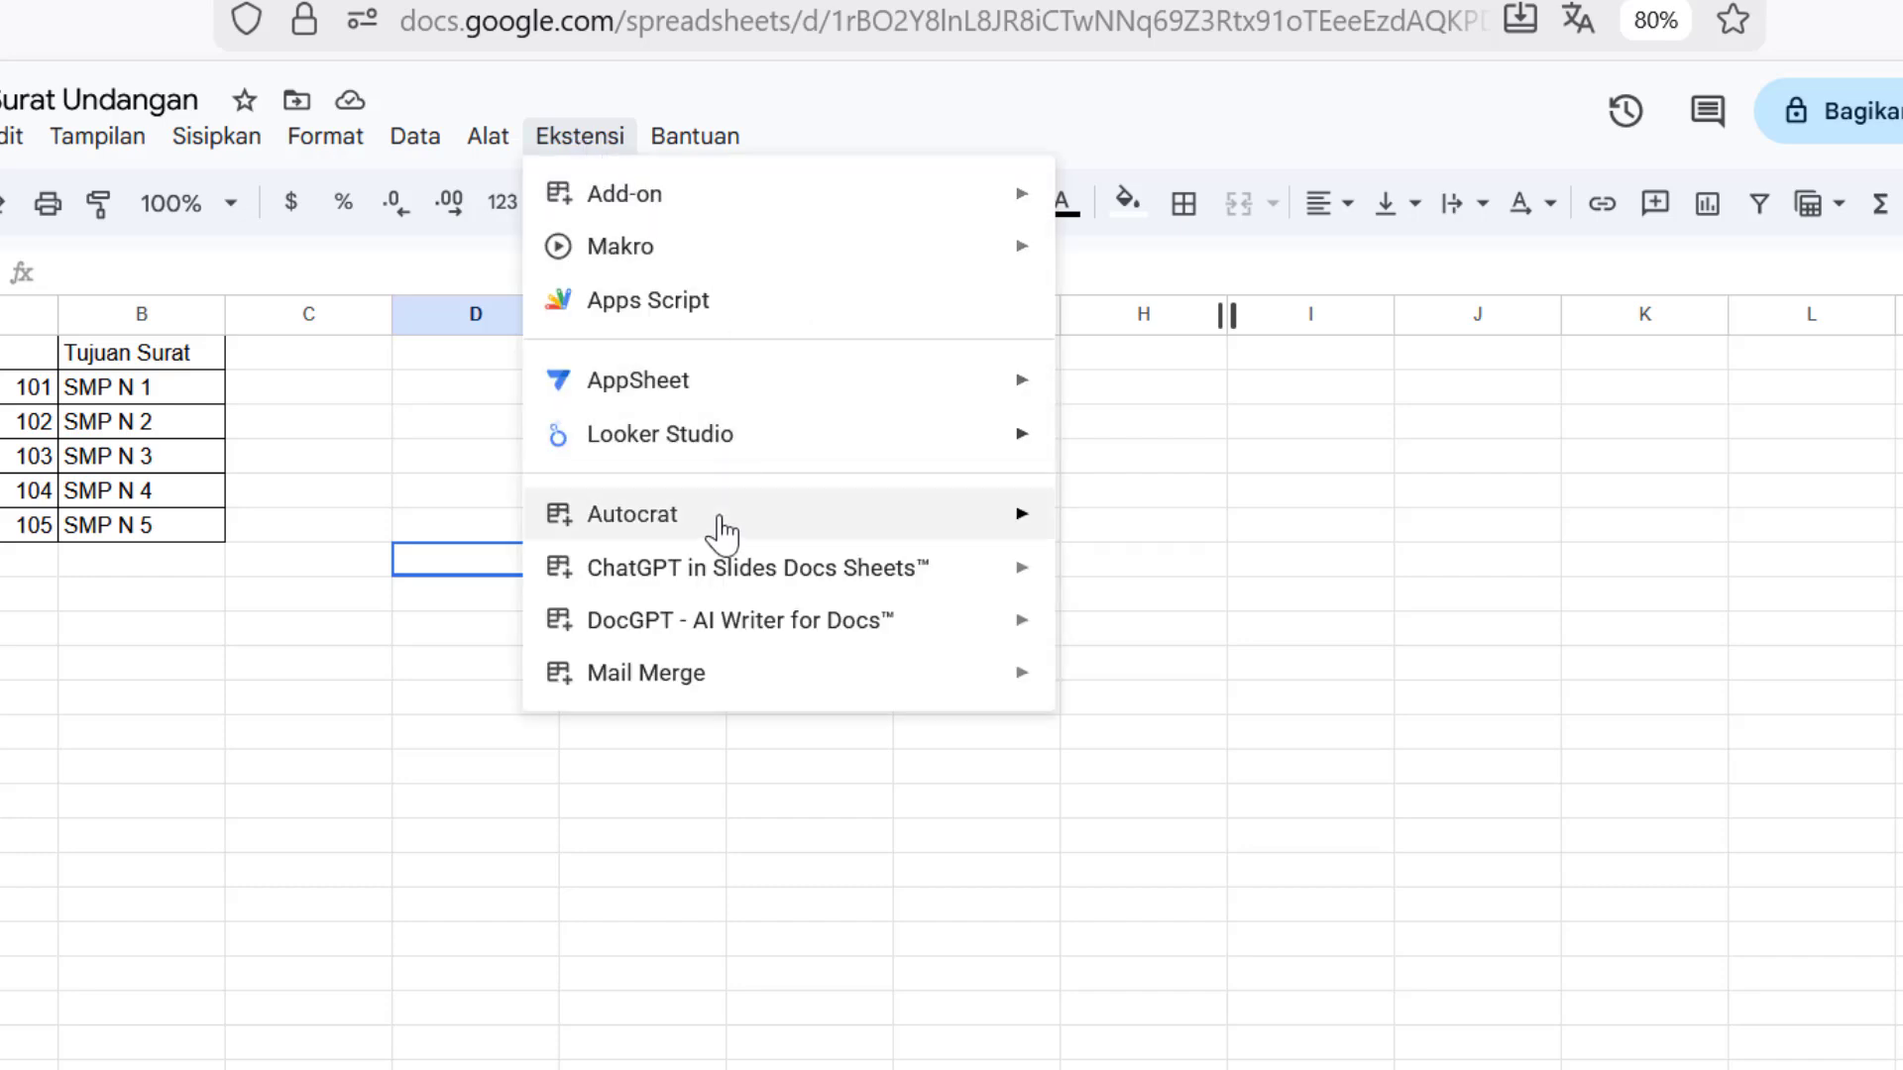
{"action": "mouse_move", "coordinate": [724, 535]}
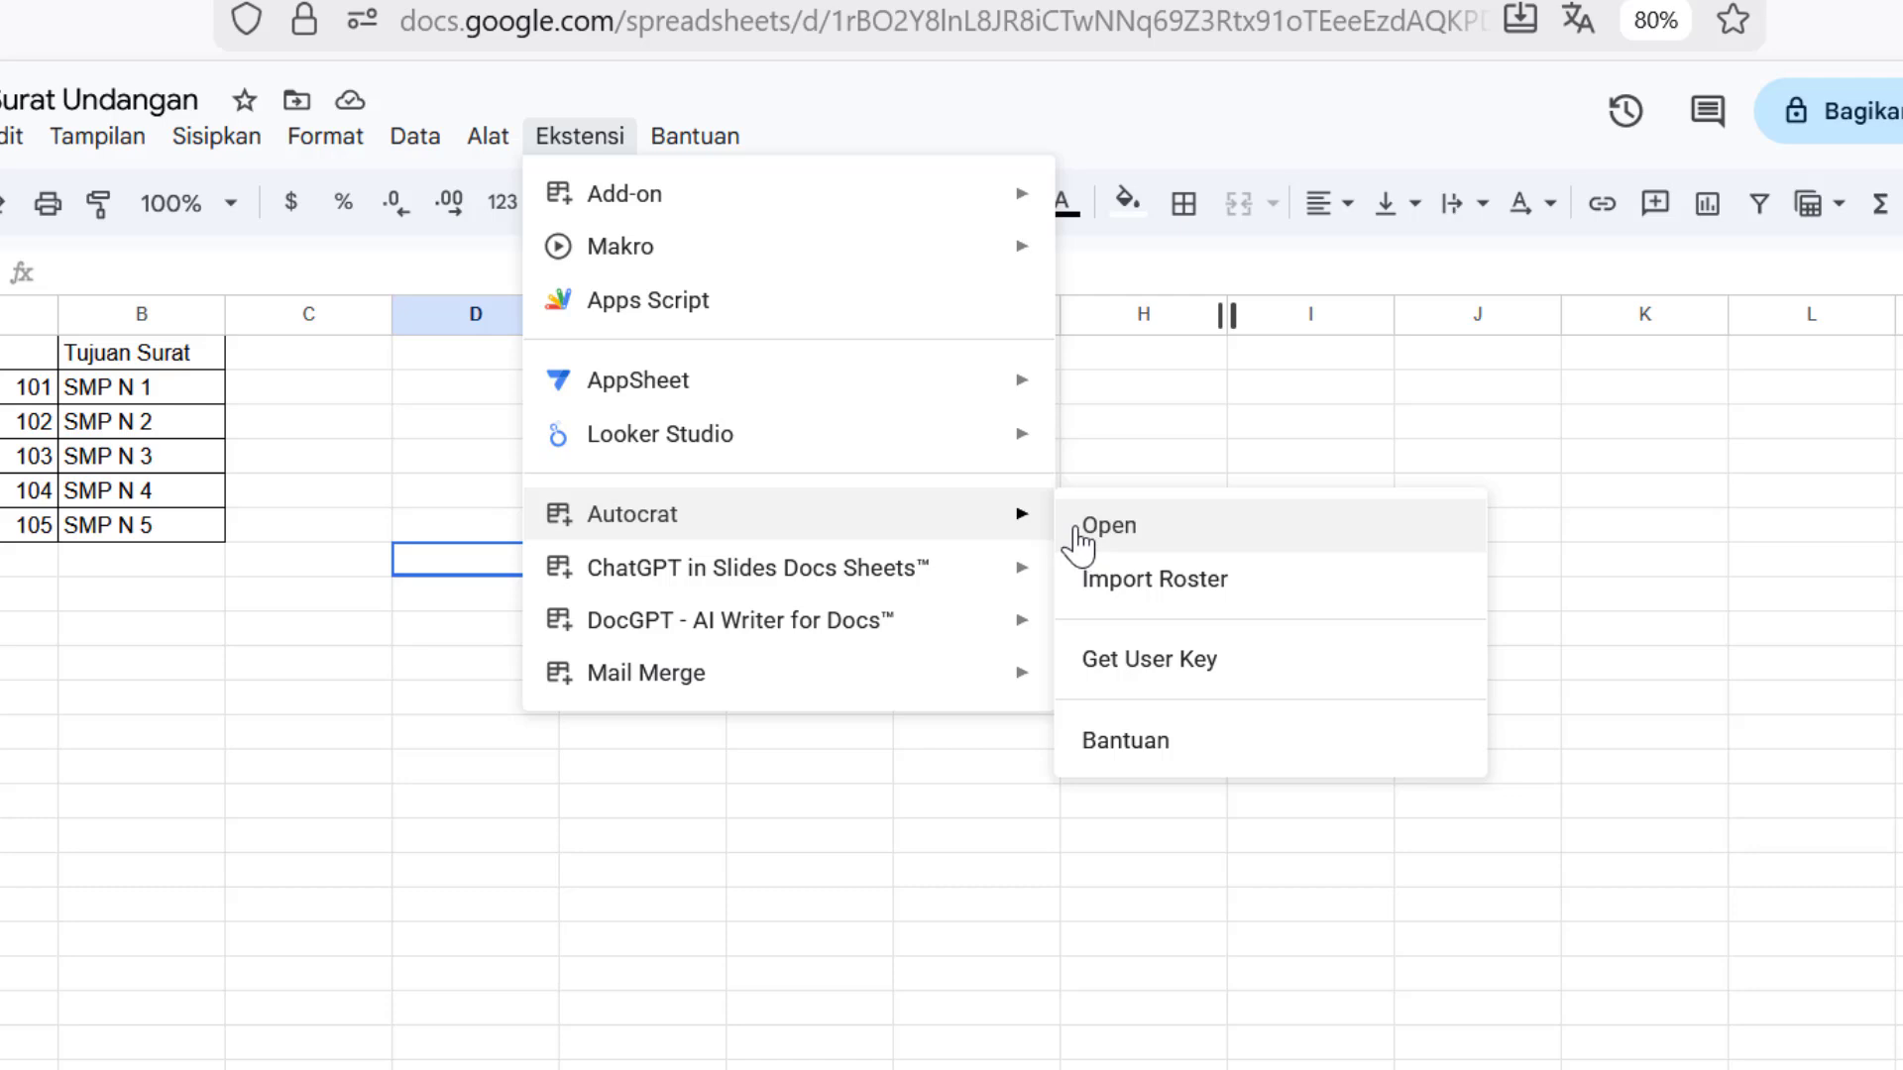
{"action": "left_click", "coordinate": [1127, 530]}
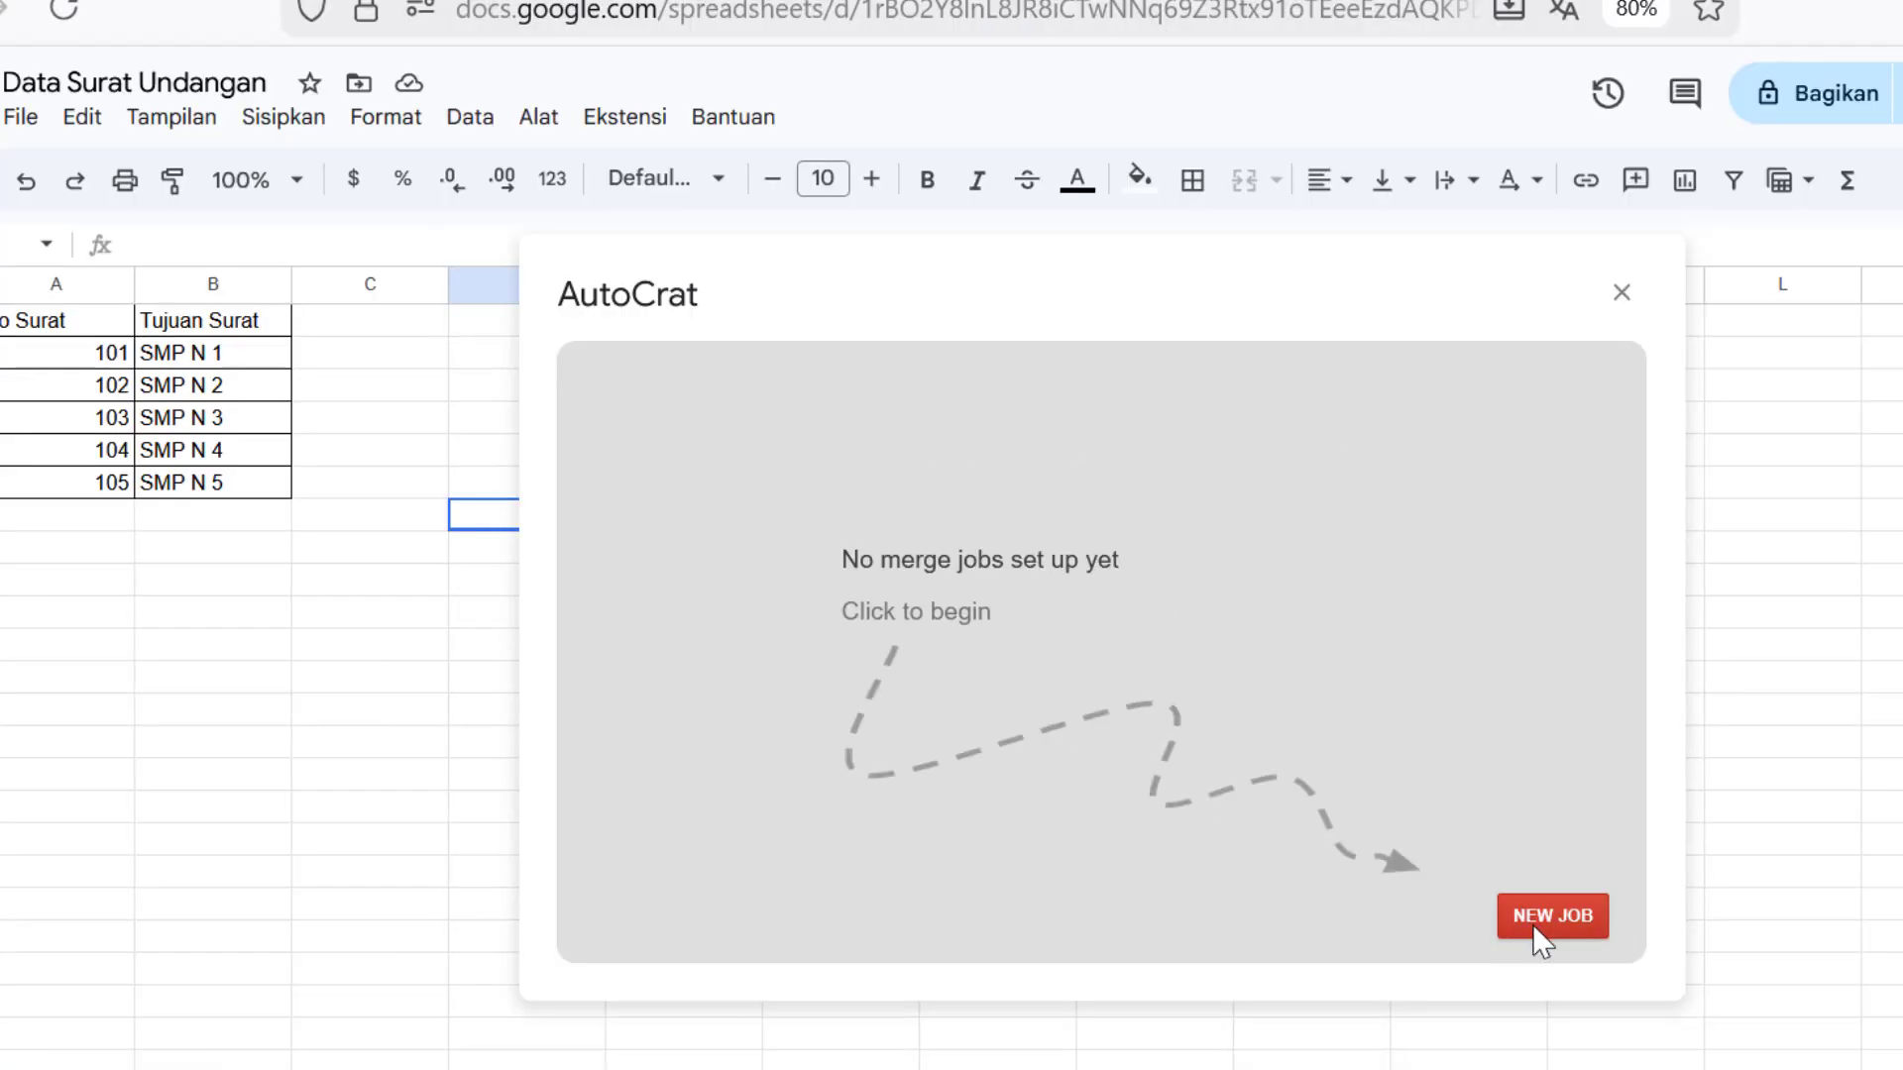
{"action": "left_click", "coordinate": [1532, 923]}
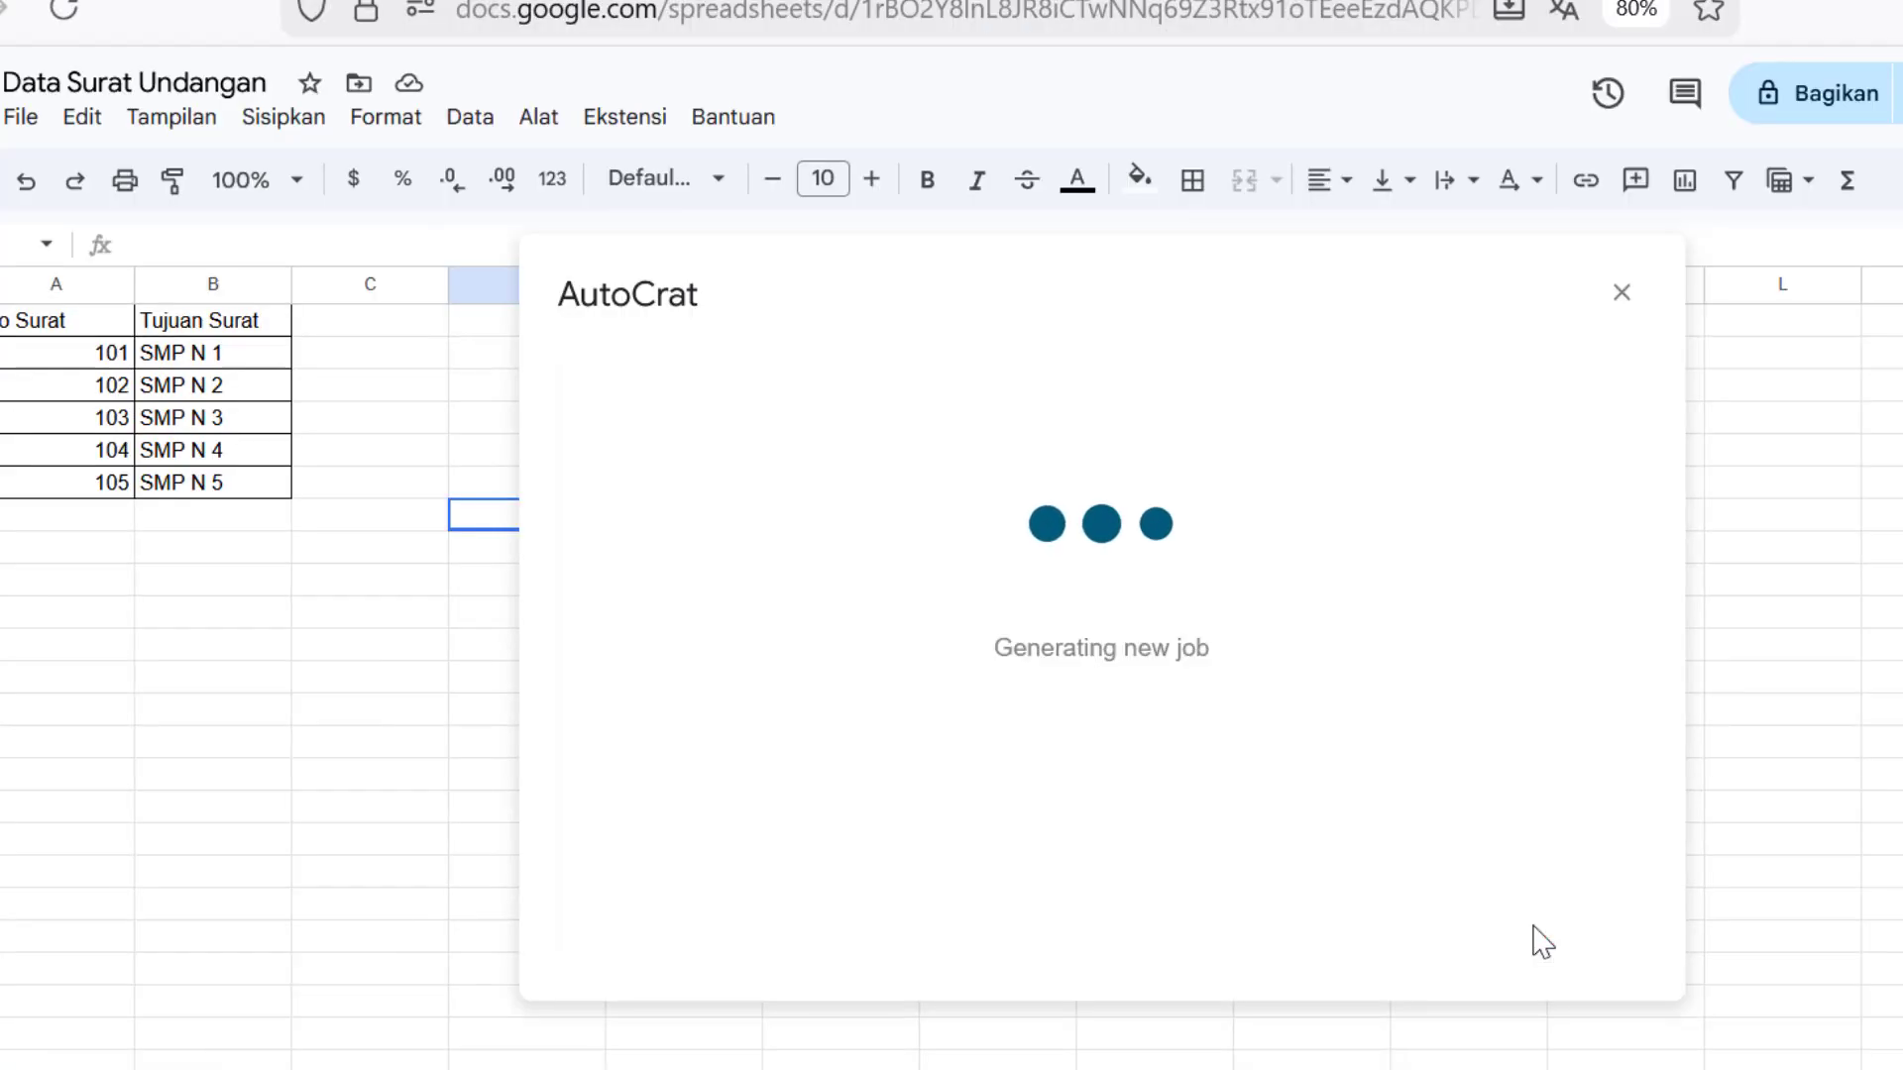
{"action": "left_click", "coordinate": [672, 500]}
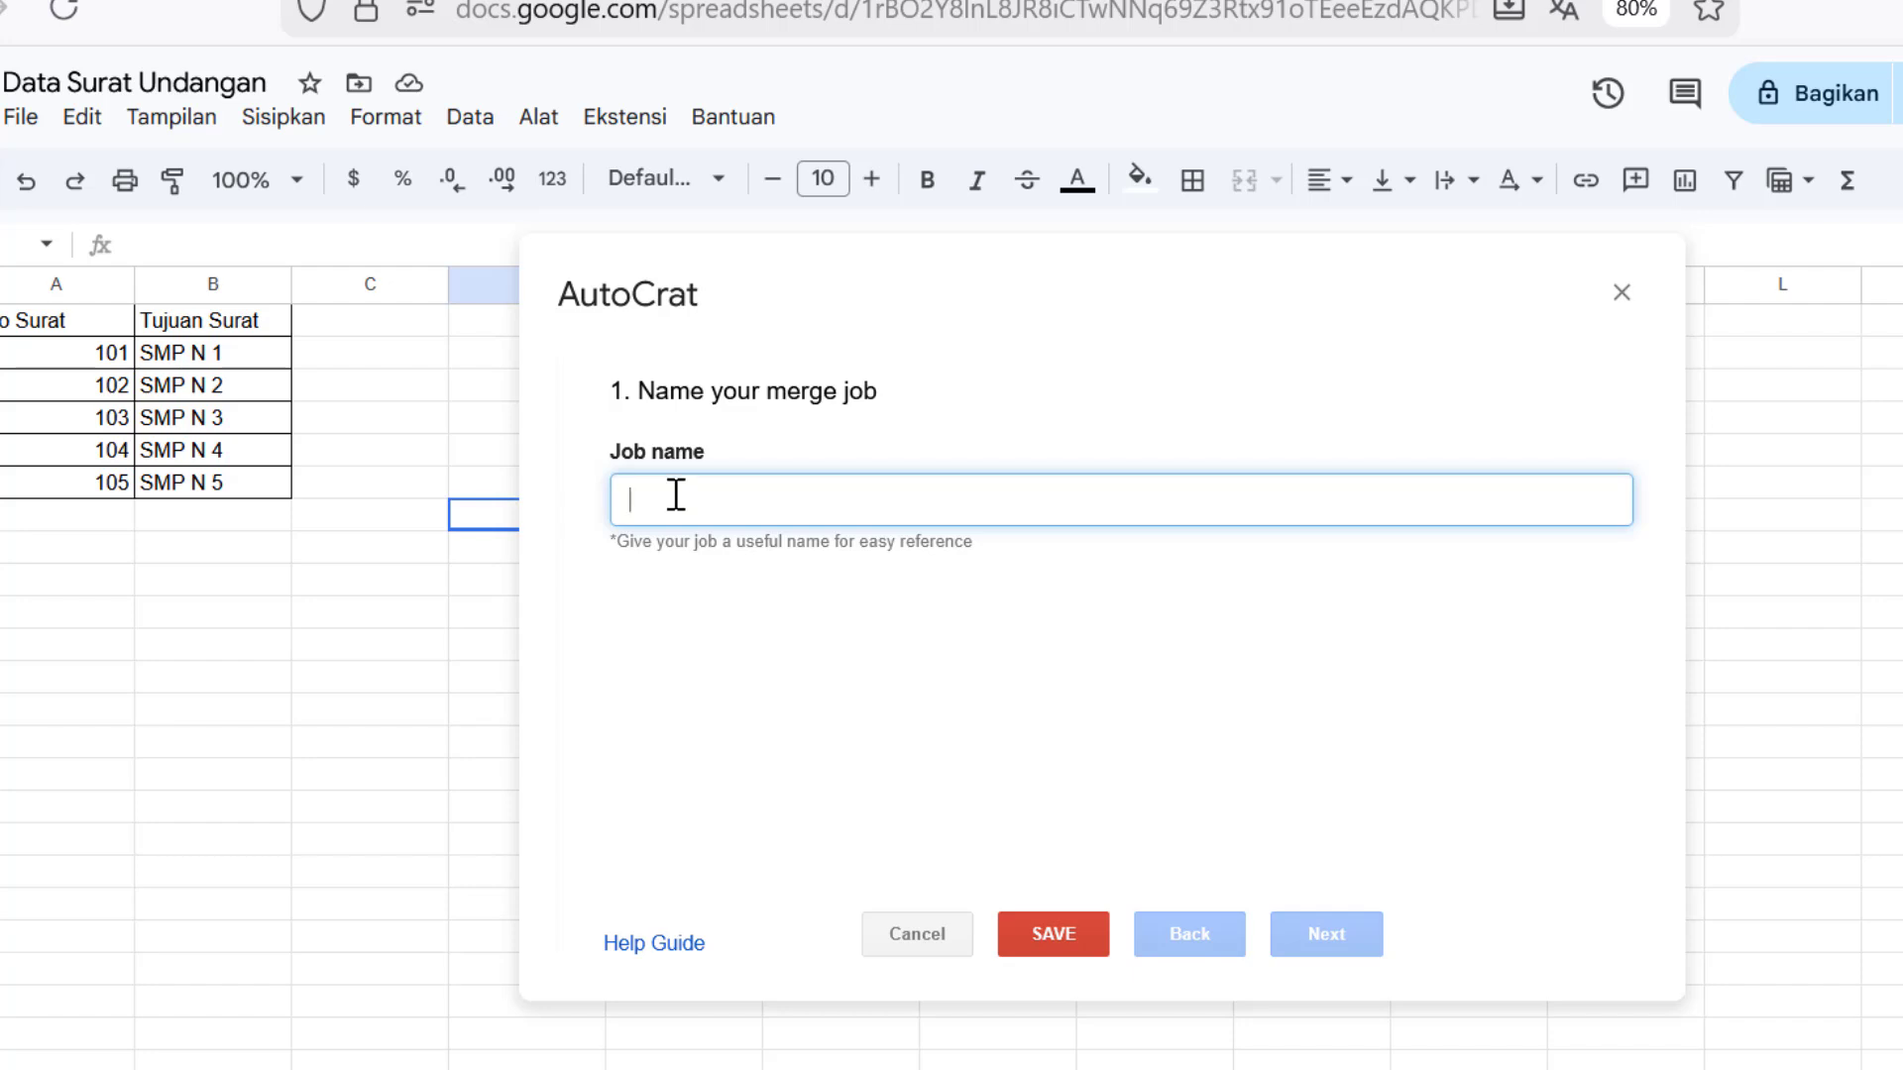
{"action": "type", "text": "Surat"}
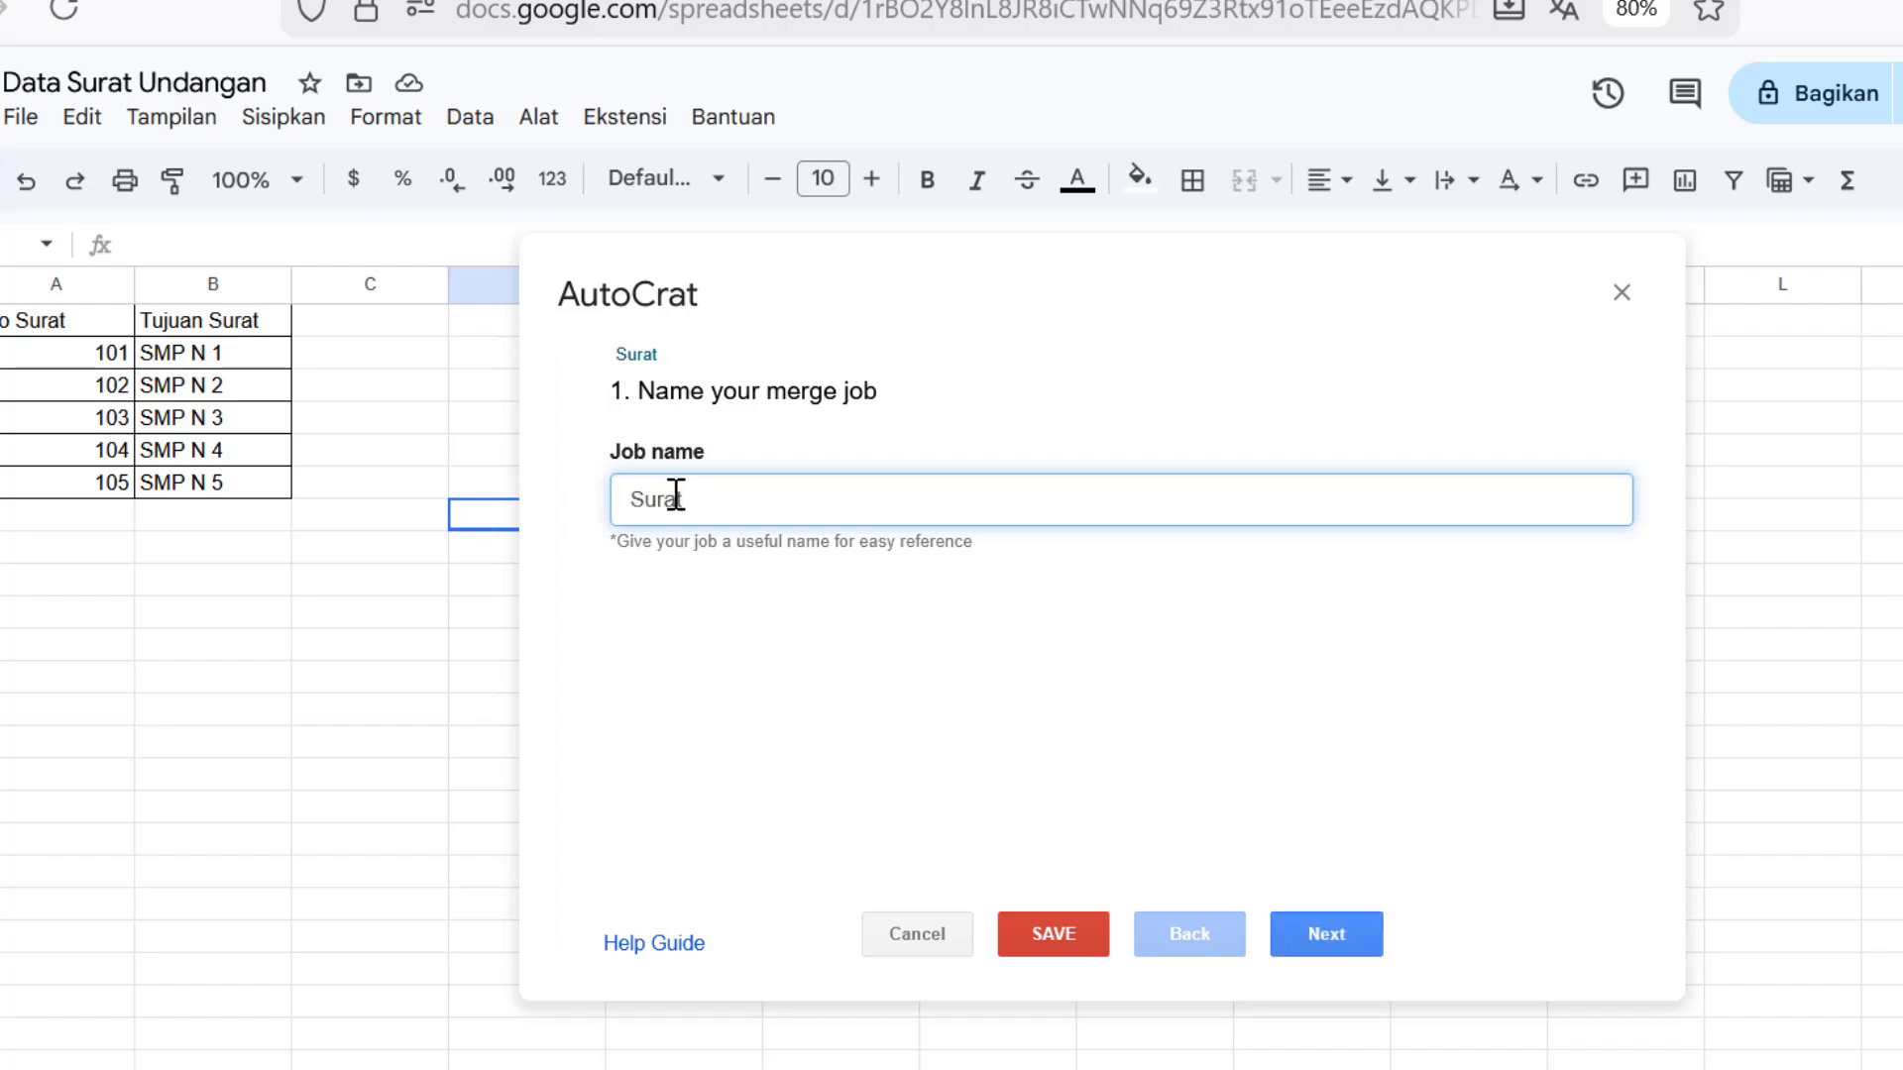
{"action": "type", "text": " Undangan"}
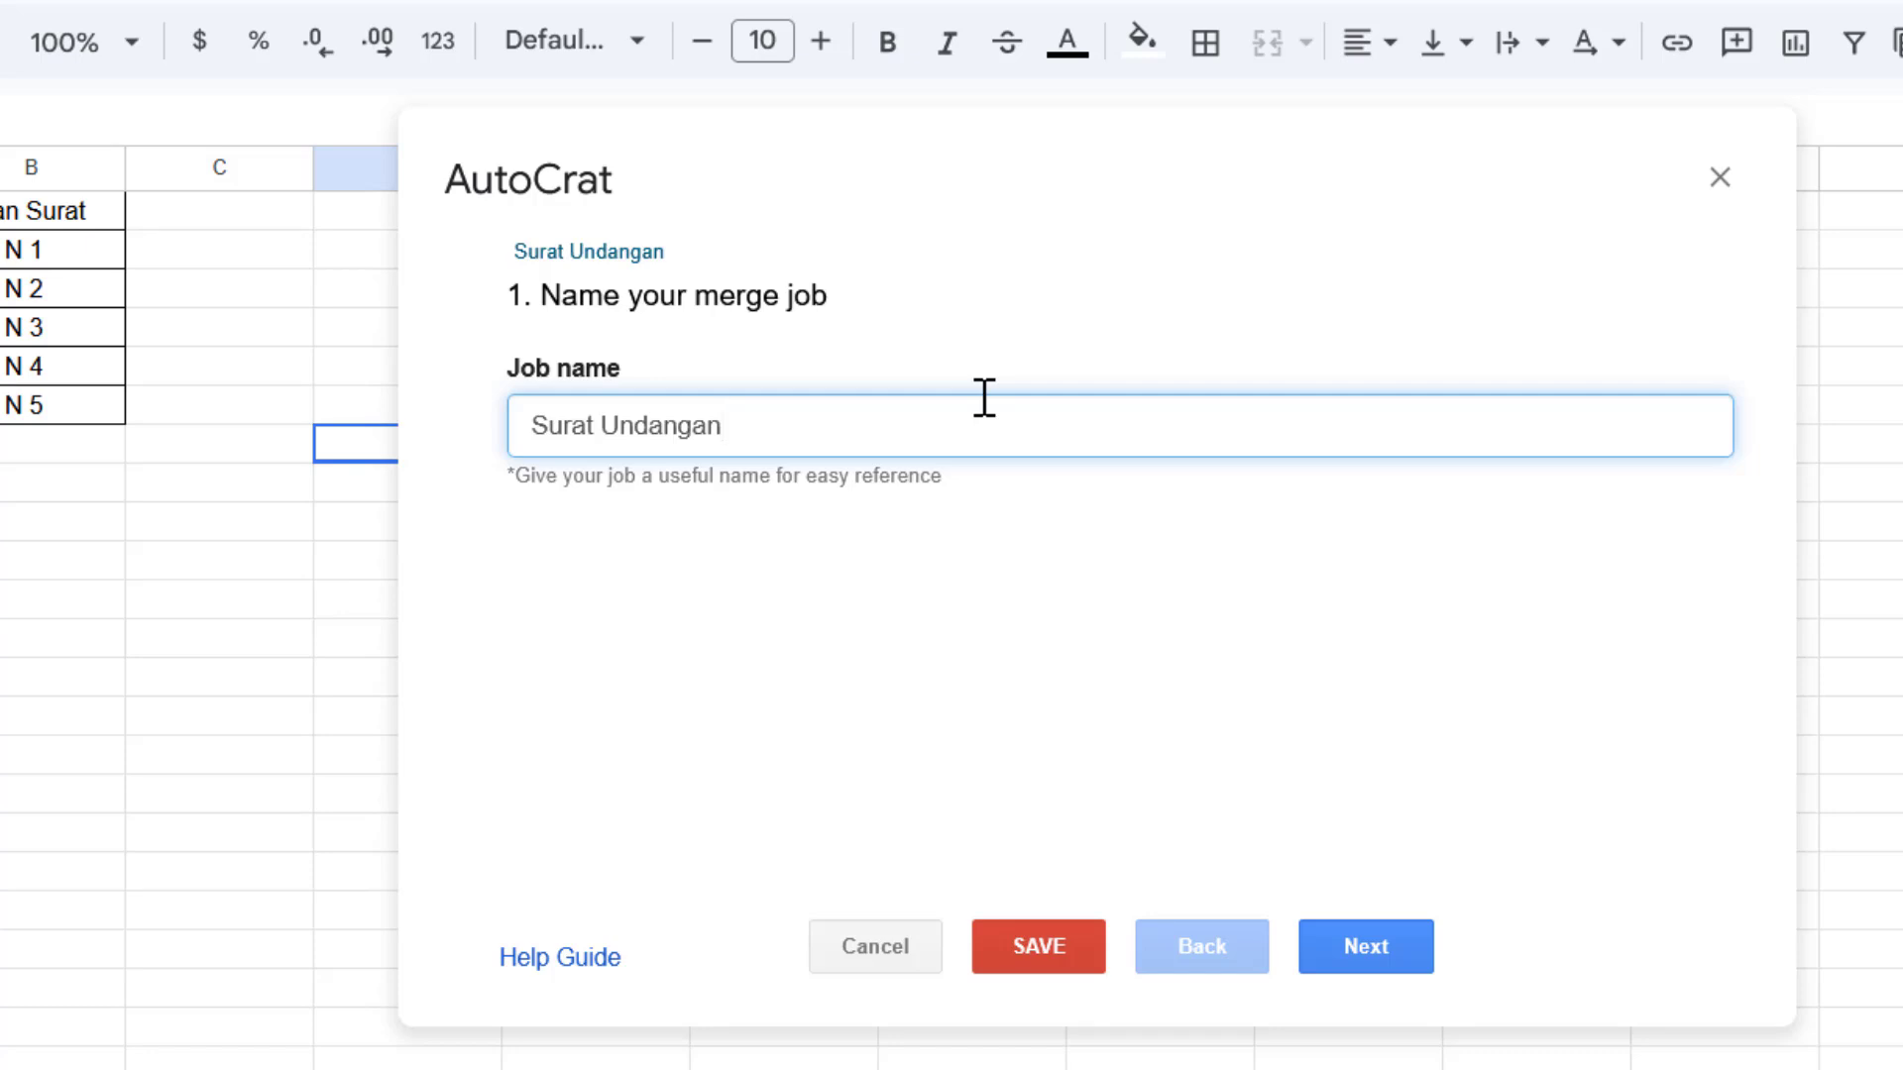
{"action": "left_click", "coordinate": [1378, 973]}
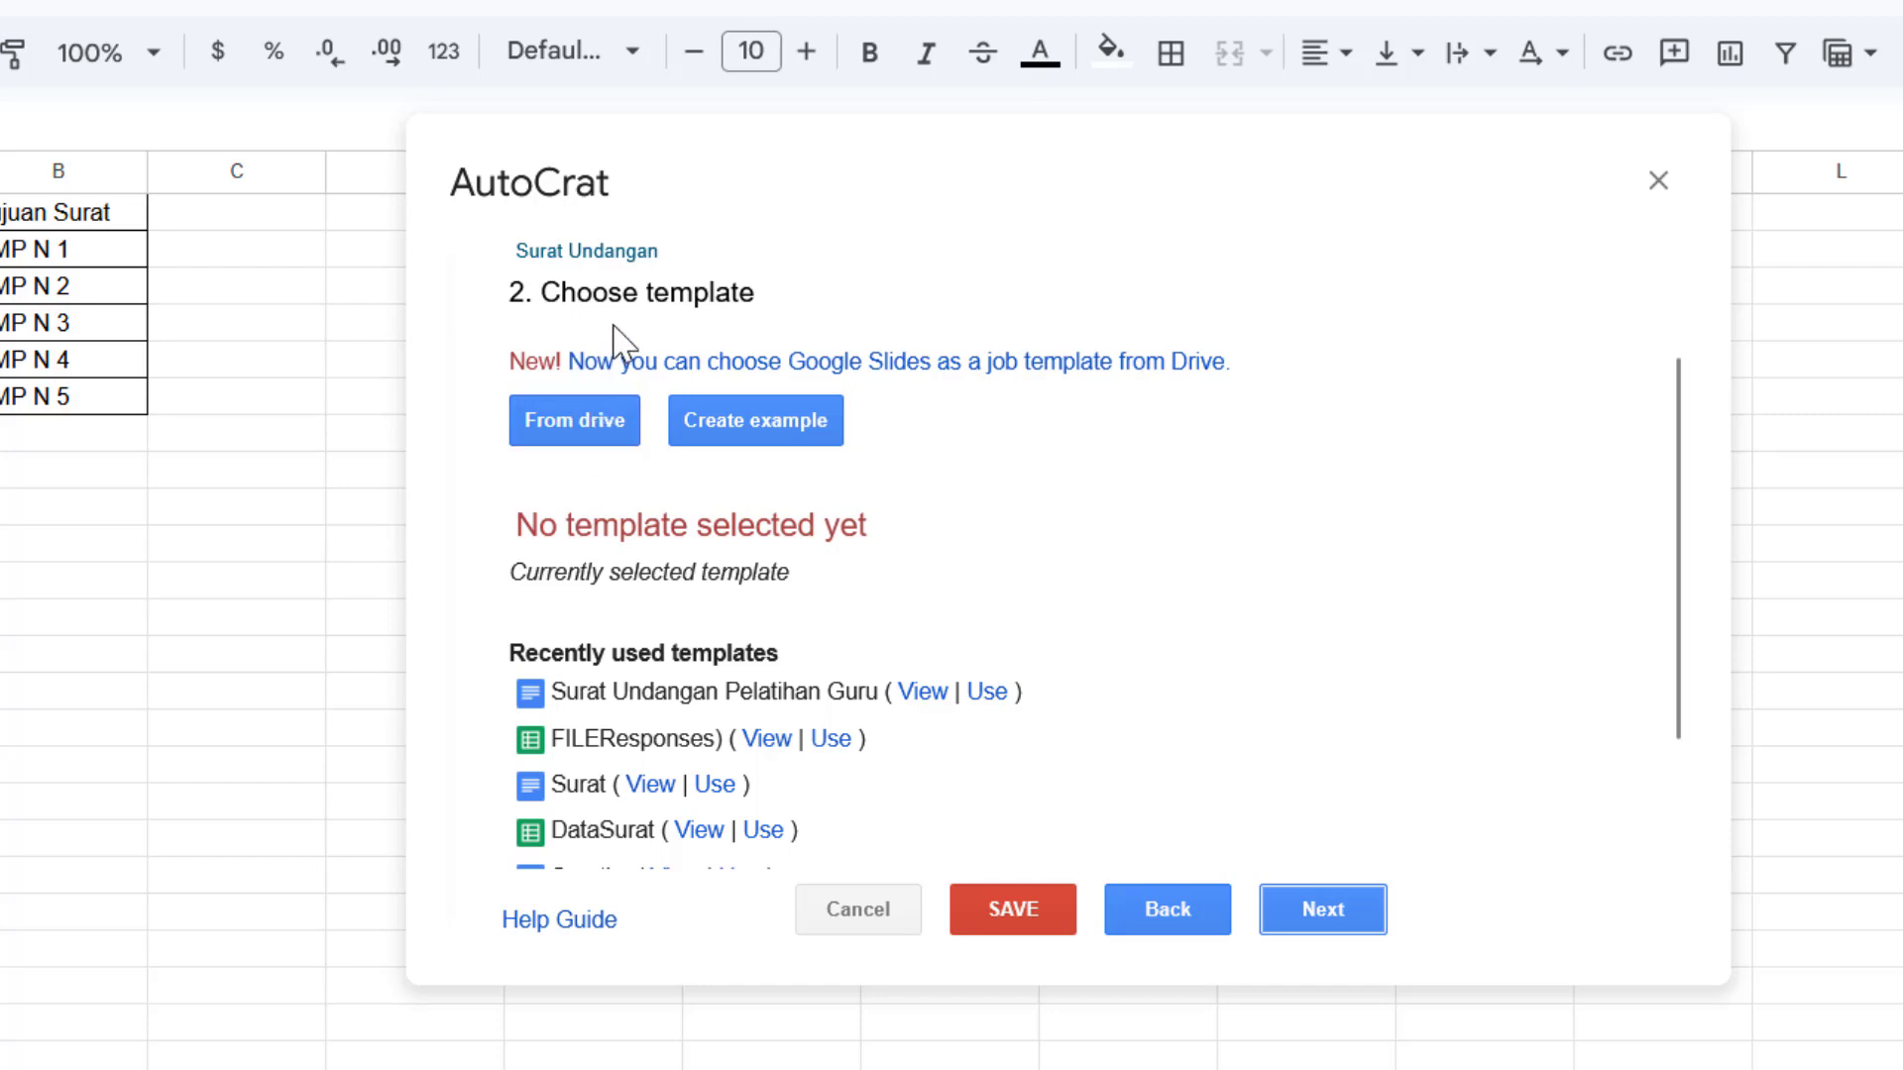
Choose the Surat Undangan Pelatihan Guru document from Drive as the job's template.
{"action": "left_click", "coordinate": [580, 426]}
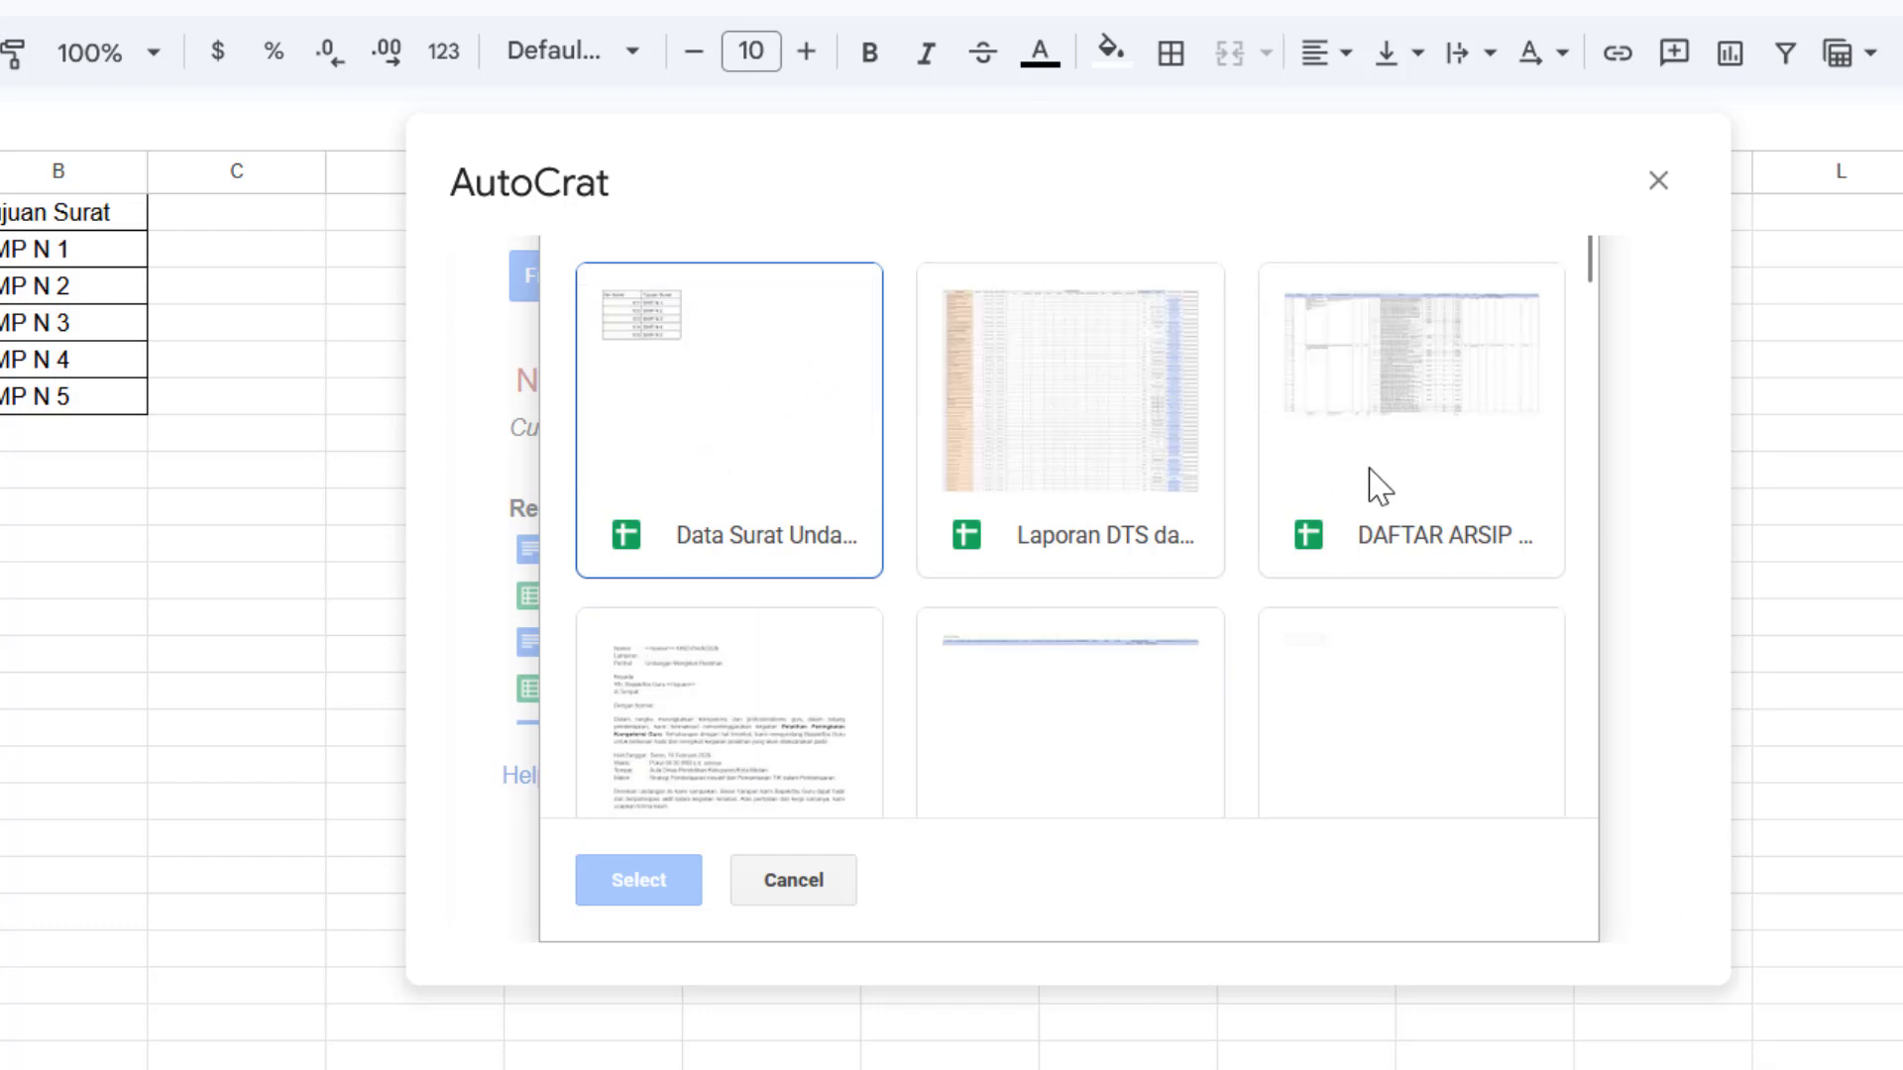
{"action": "scroll", "coordinate": [1304, 553], "scroll_direction": "down", "scroll_amount": 3}
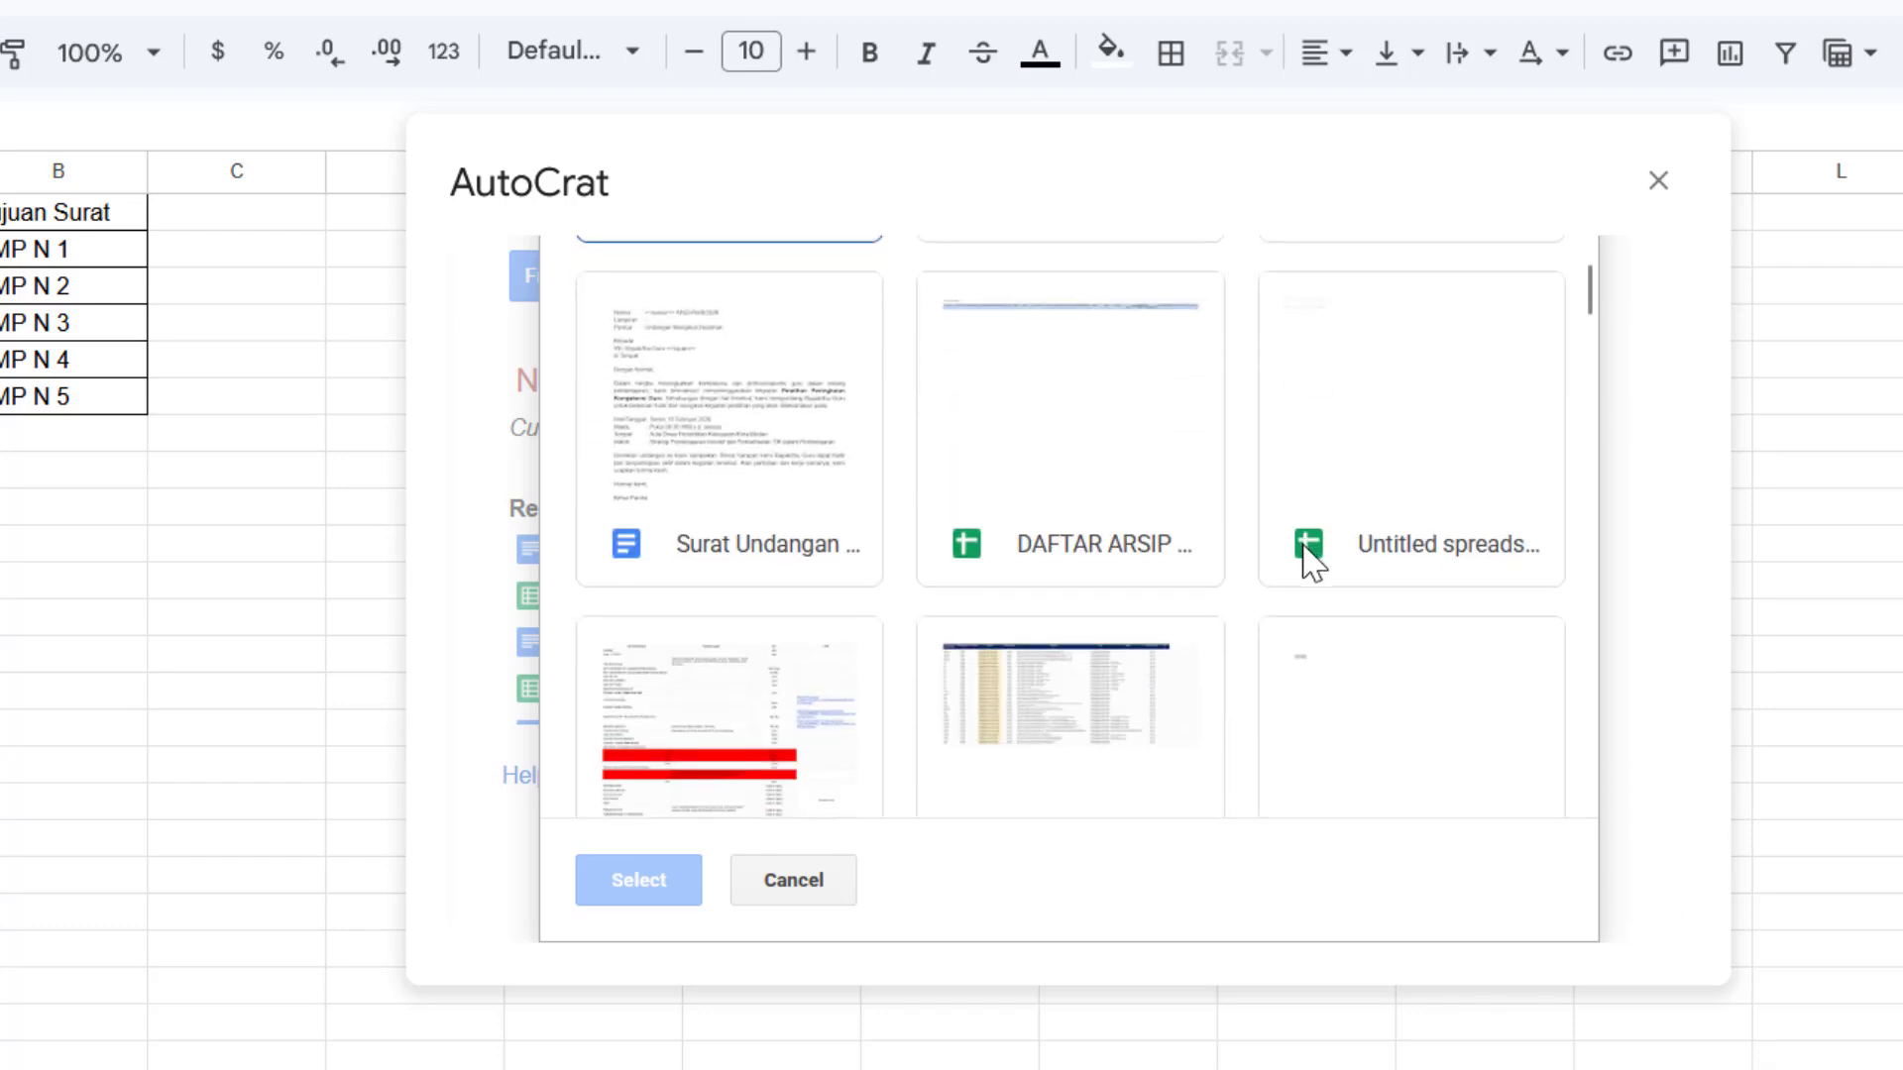
{"action": "left_click", "coordinate": [731, 446]}
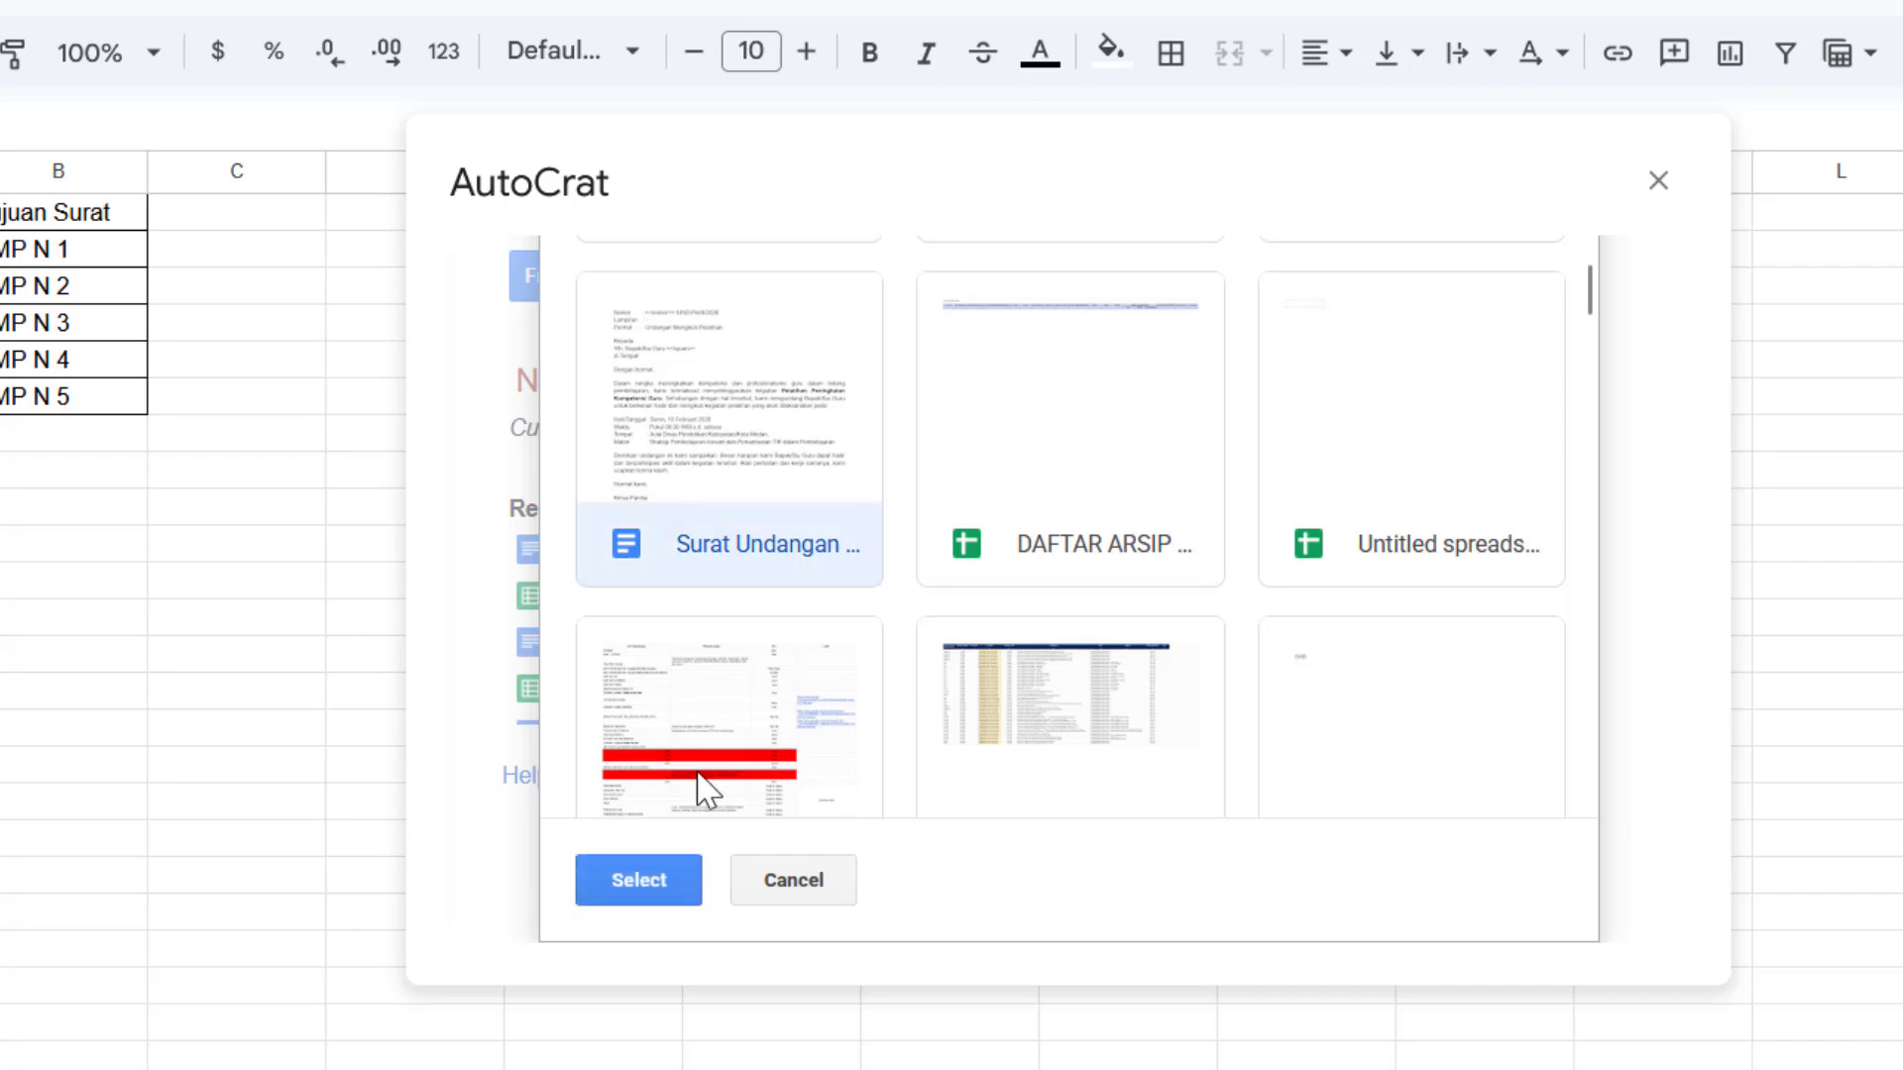
{"action": "left_click", "coordinate": [646, 885]}
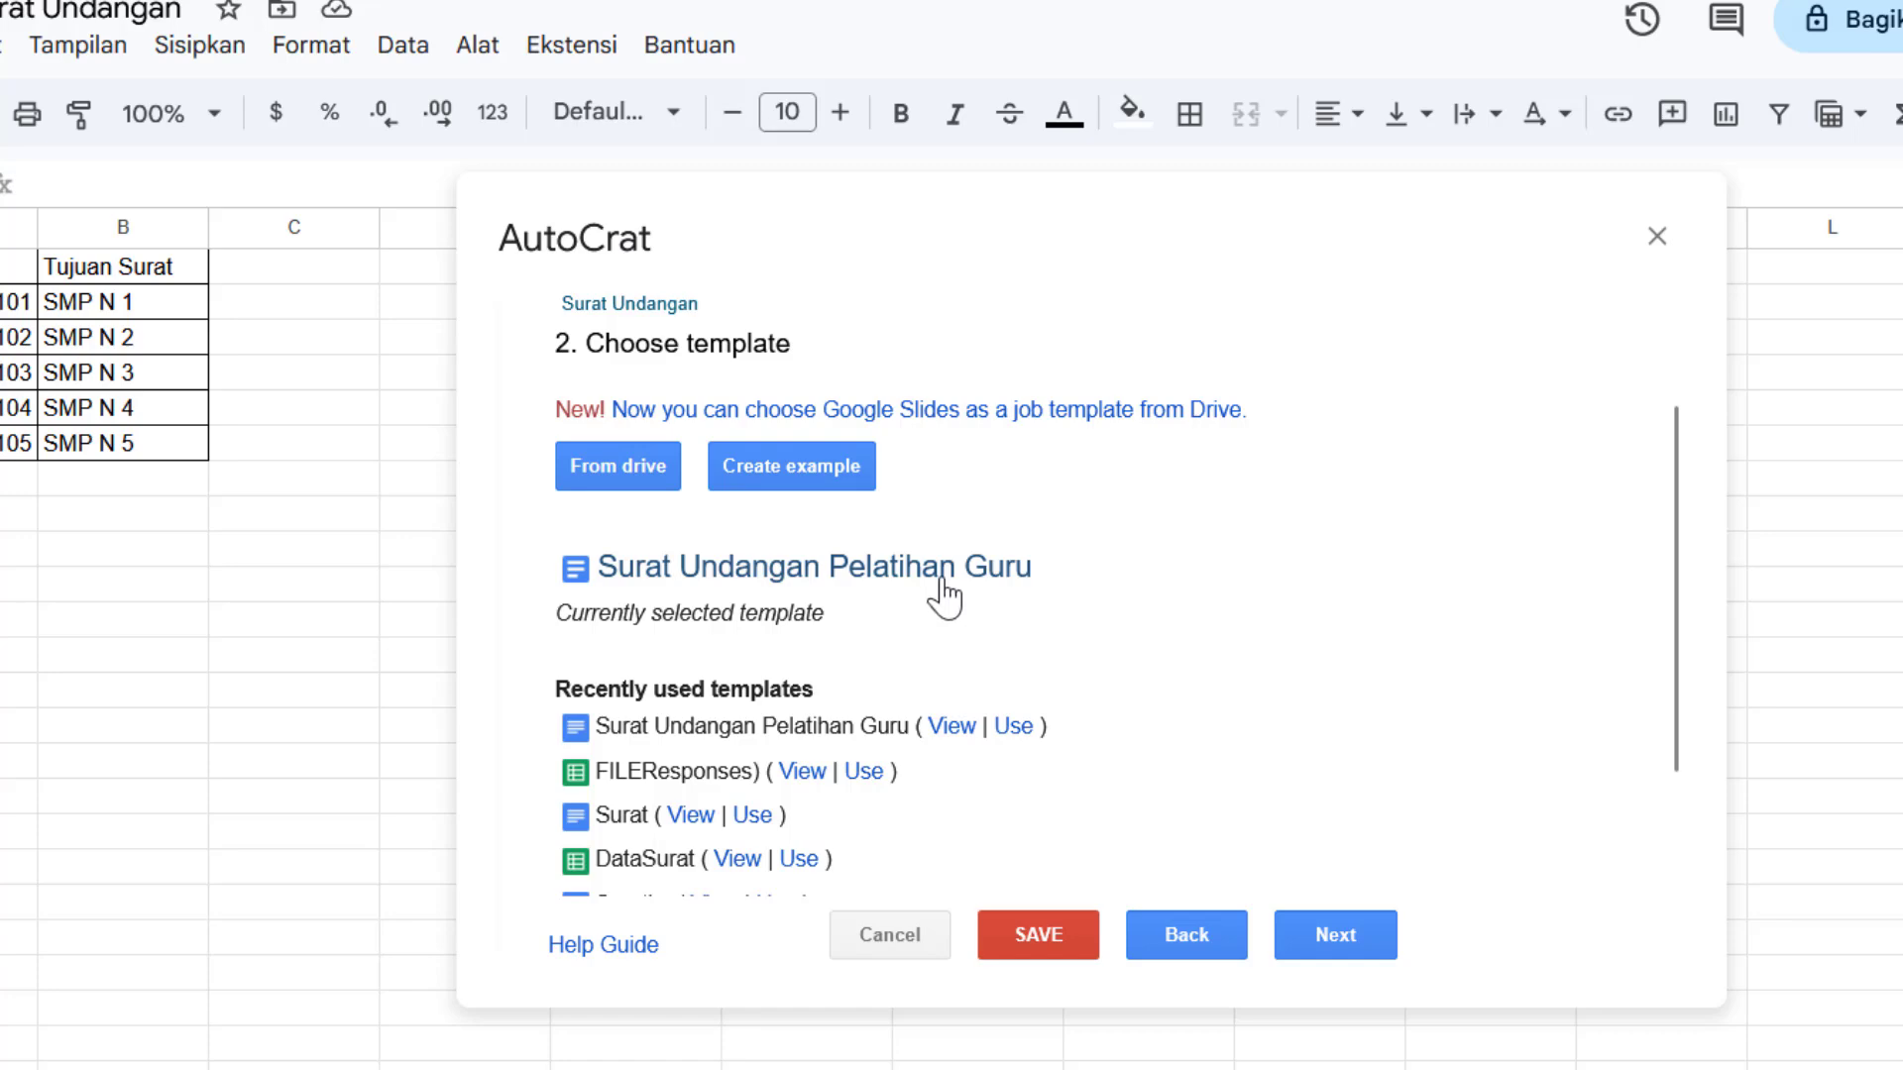
{"action": "left_click", "coordinate": [1349, 935]}
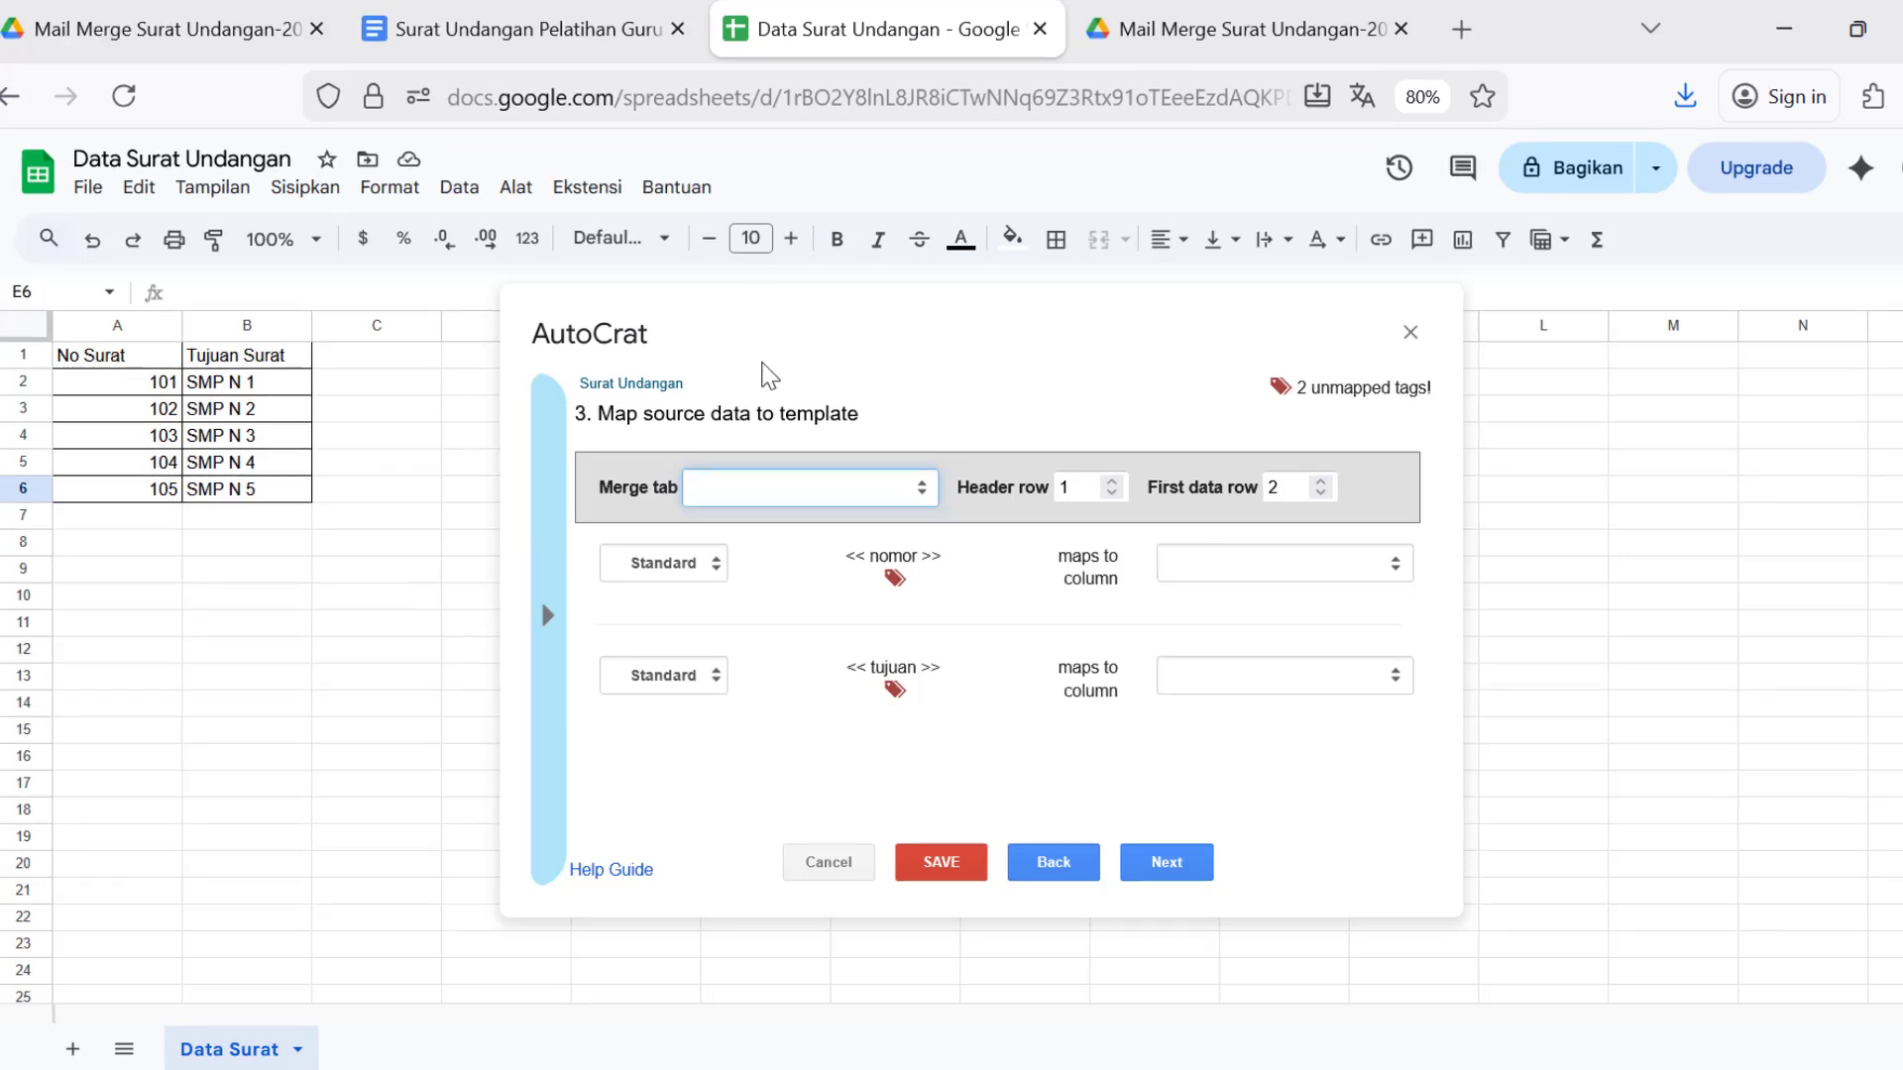
Set Data Surat as the merge tab and map <<nomor>> to No Surat and <<tujuan>> to Tujuan Surat.
{"action": "left_click", "coordinate": [917, 508]}
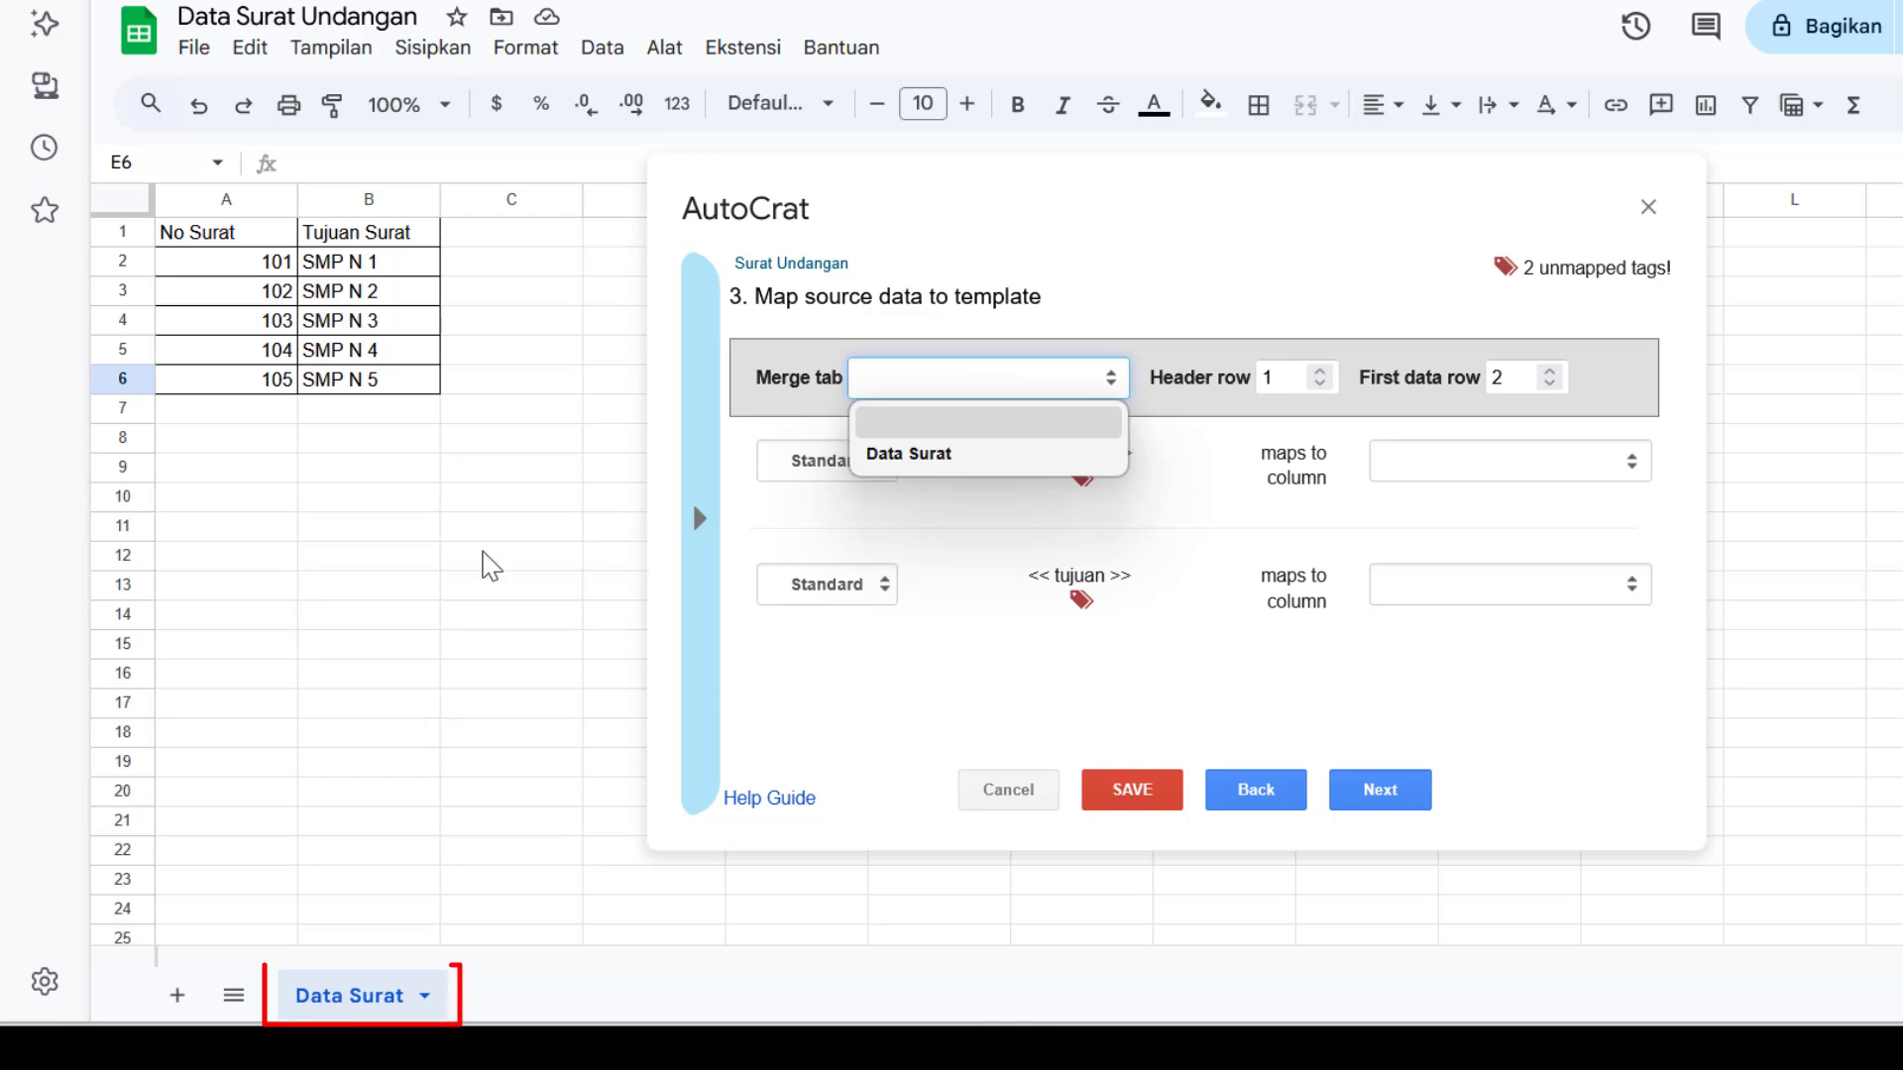
{"action": "left_click", "coordinate": [884, 456]}
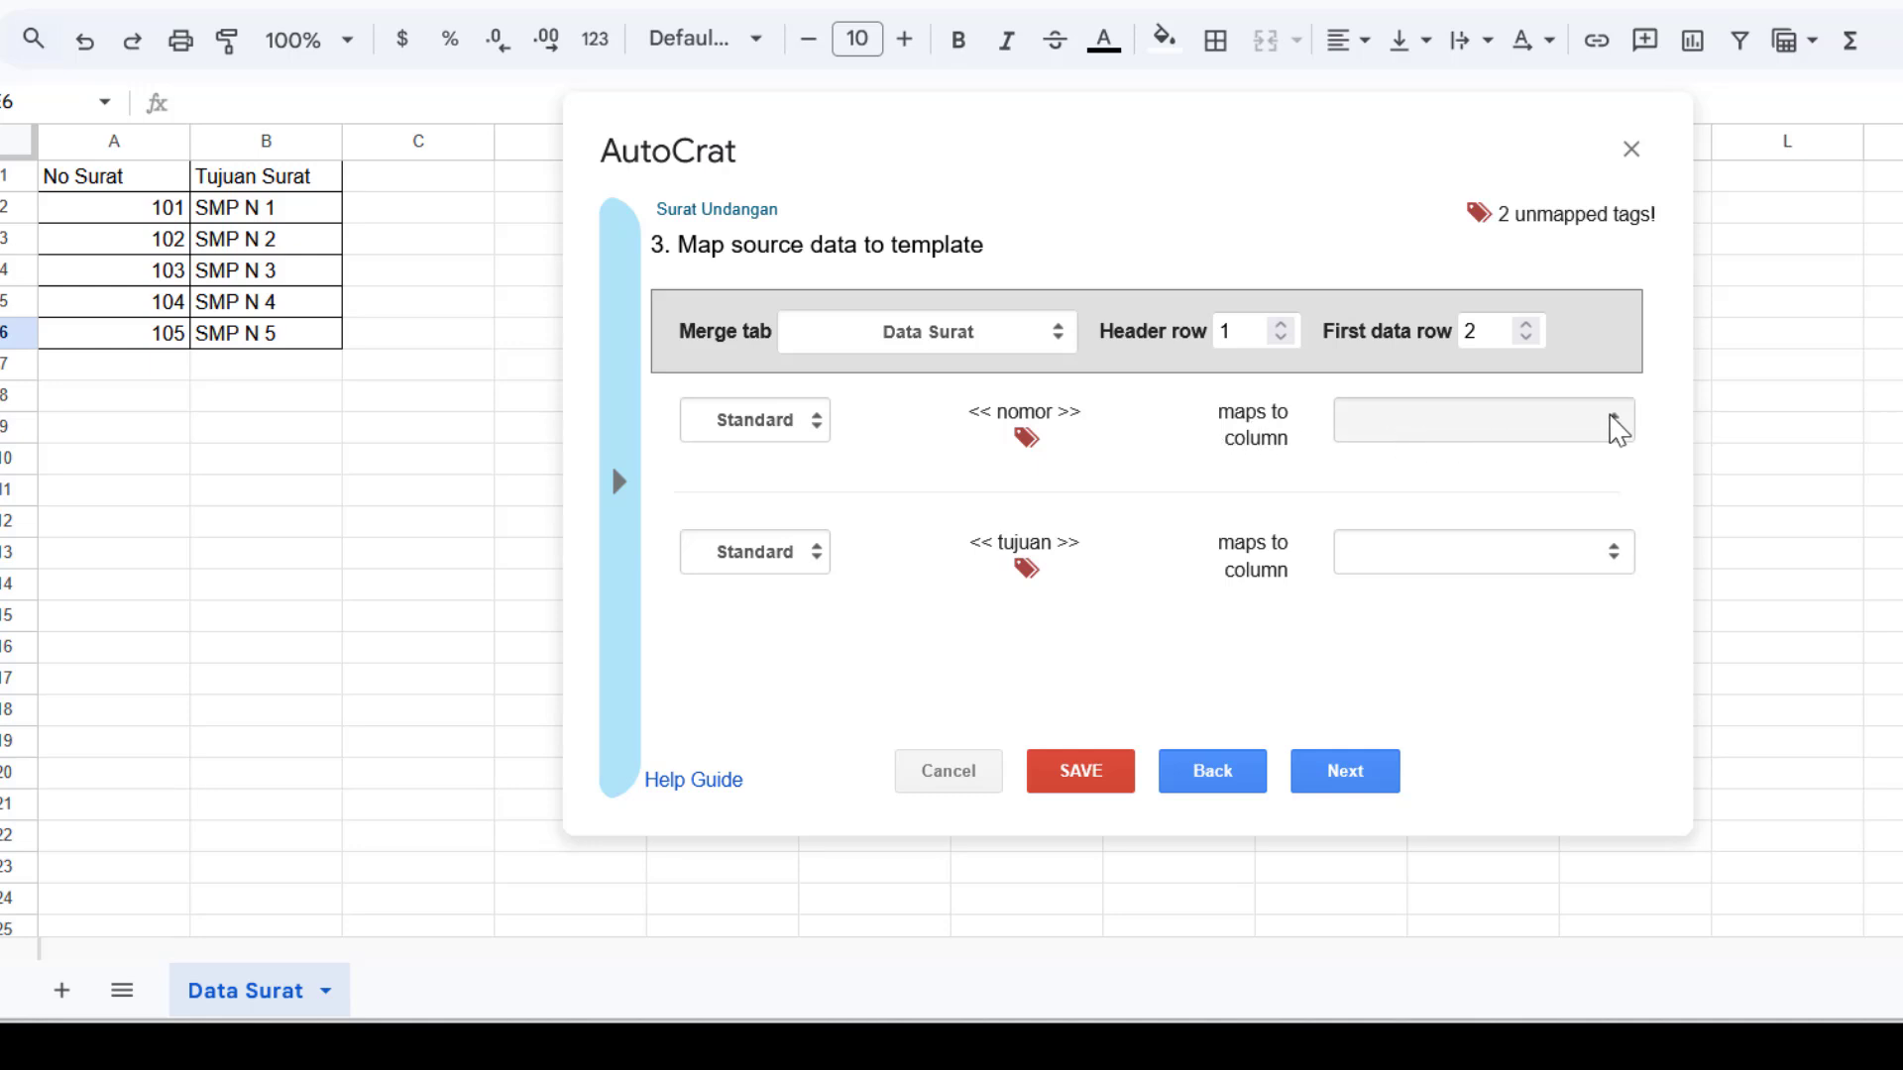
{"action": "left_click", "coordinate": [1617, 429]}
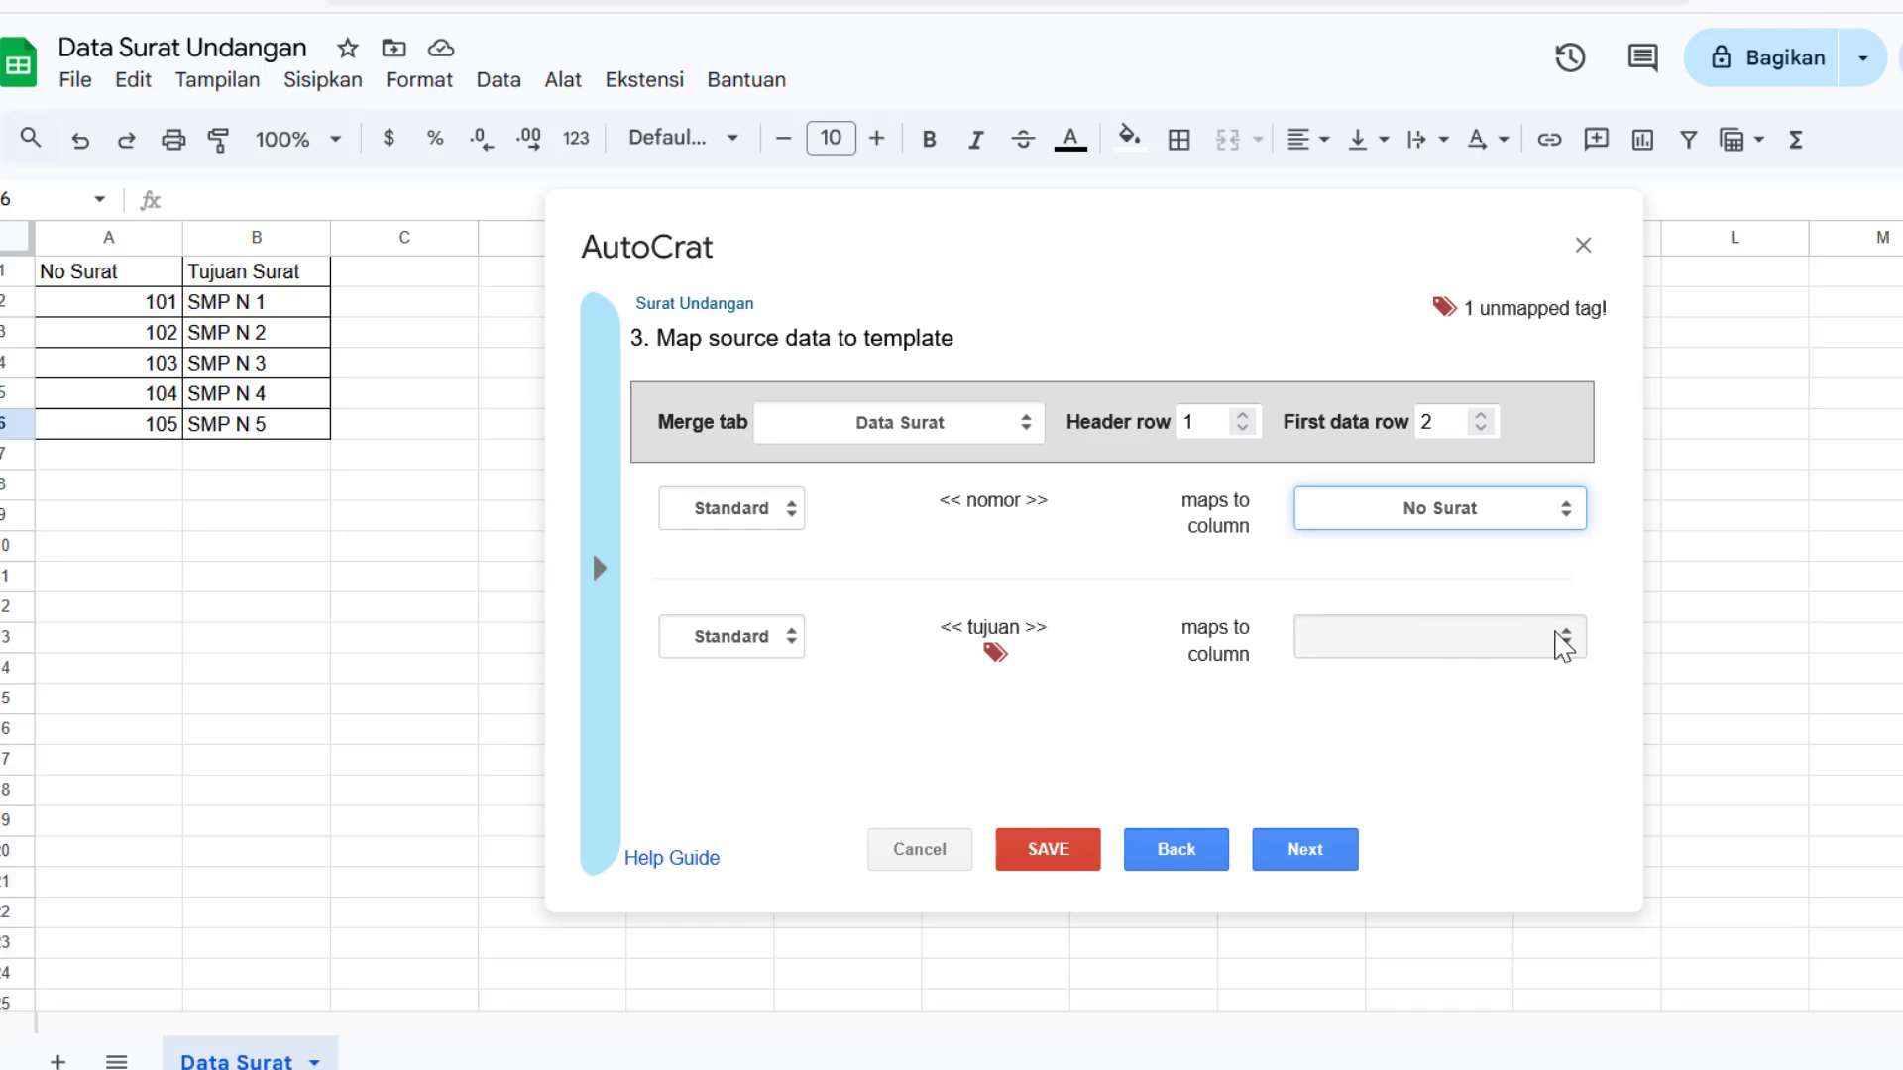
{"action": "left_click", "coordinate": [1563, 637]}
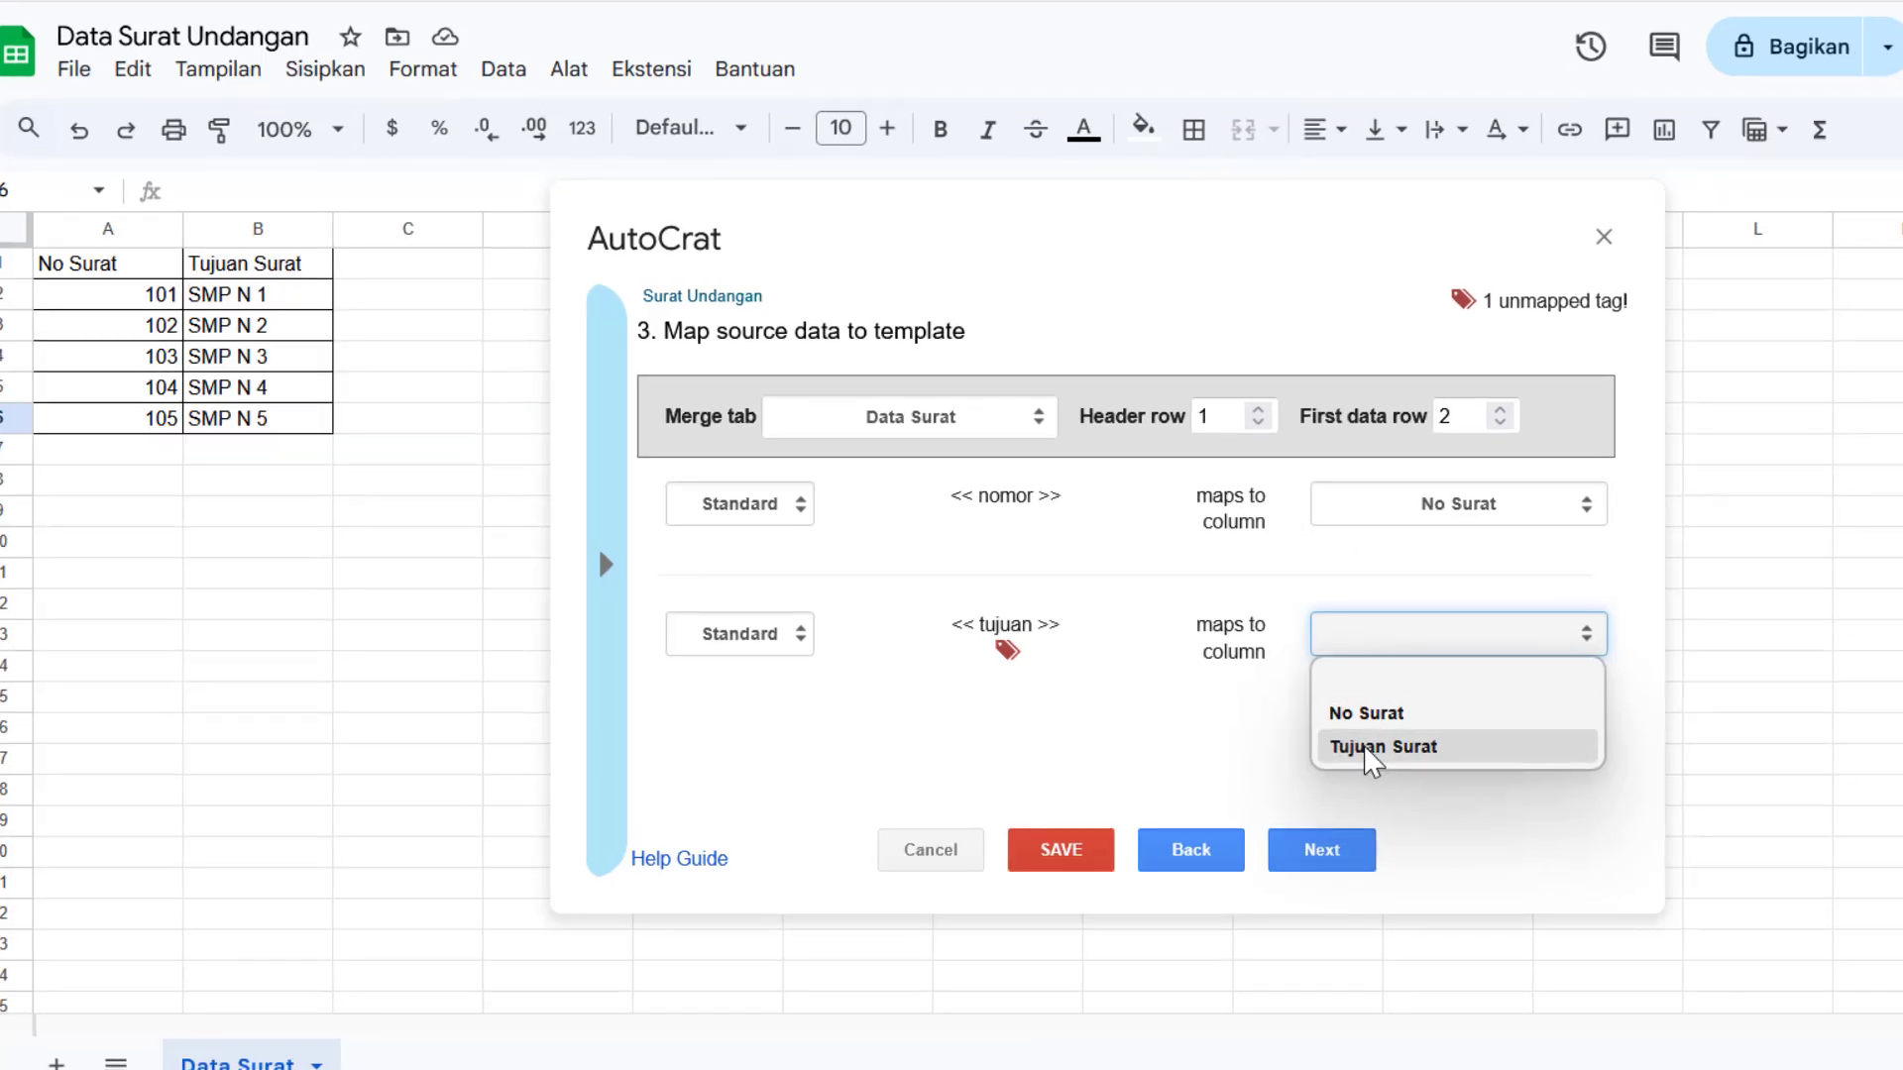
{"action": "left_click", "coordinate": [1370, 748]}
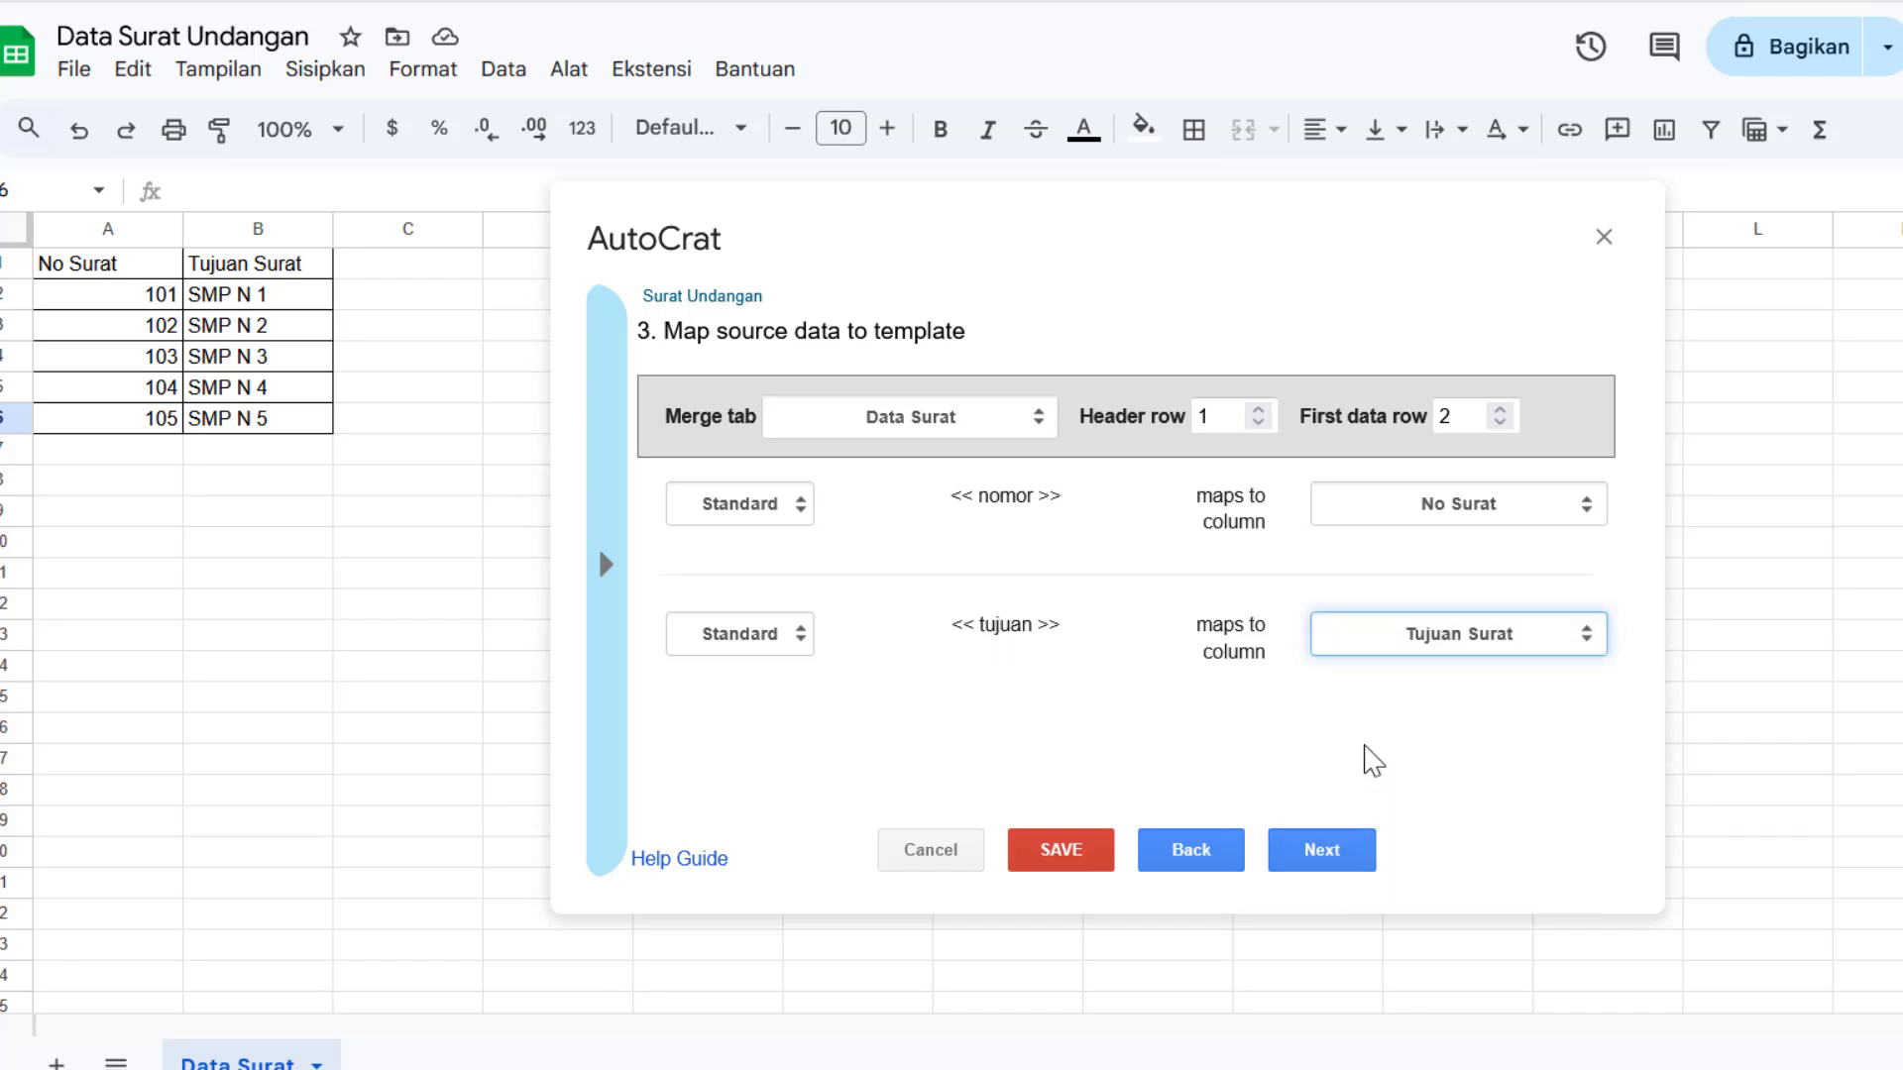
{"action": "left_click", "coordinate": [1340, 864]}
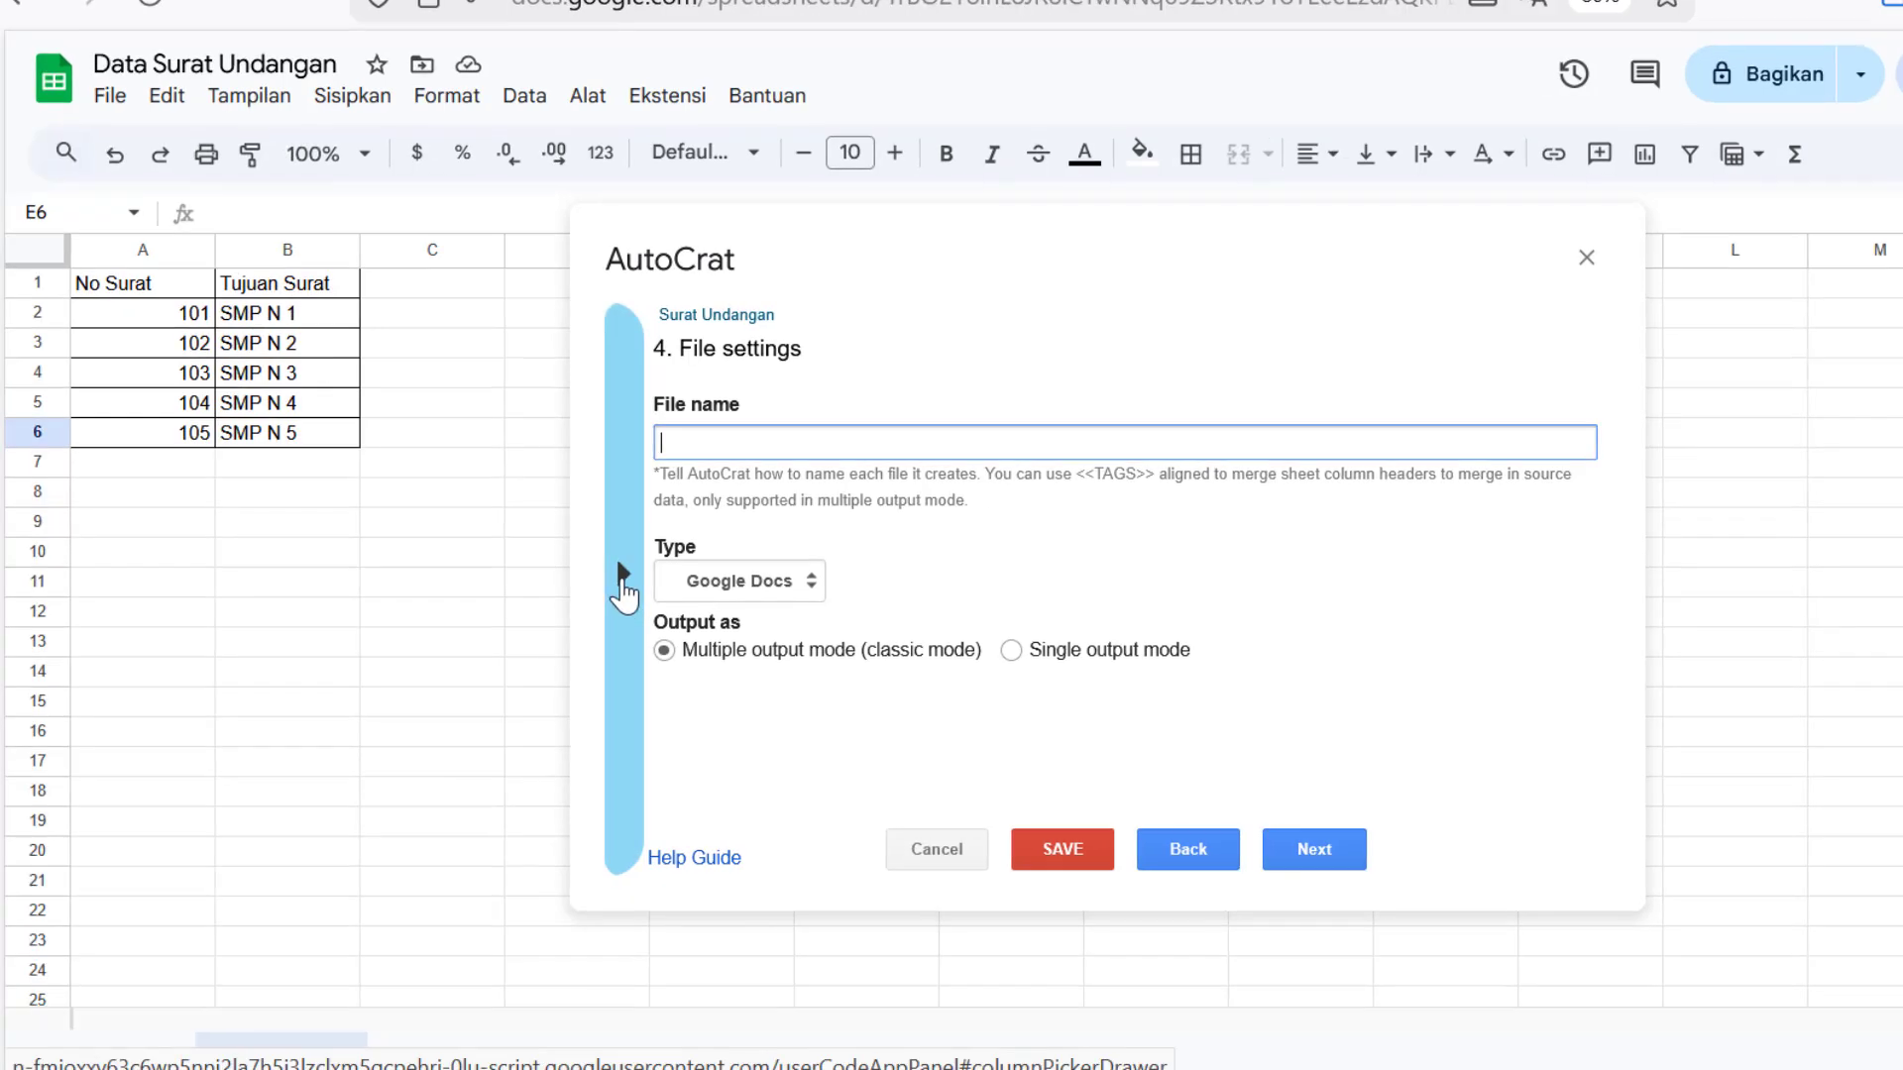
Set the output file name to the <<Tujuan Surat>> tag and the file type to PDF, keeping multiple output mode.
{"action": "left_click", "coordinate": [622, 582]}
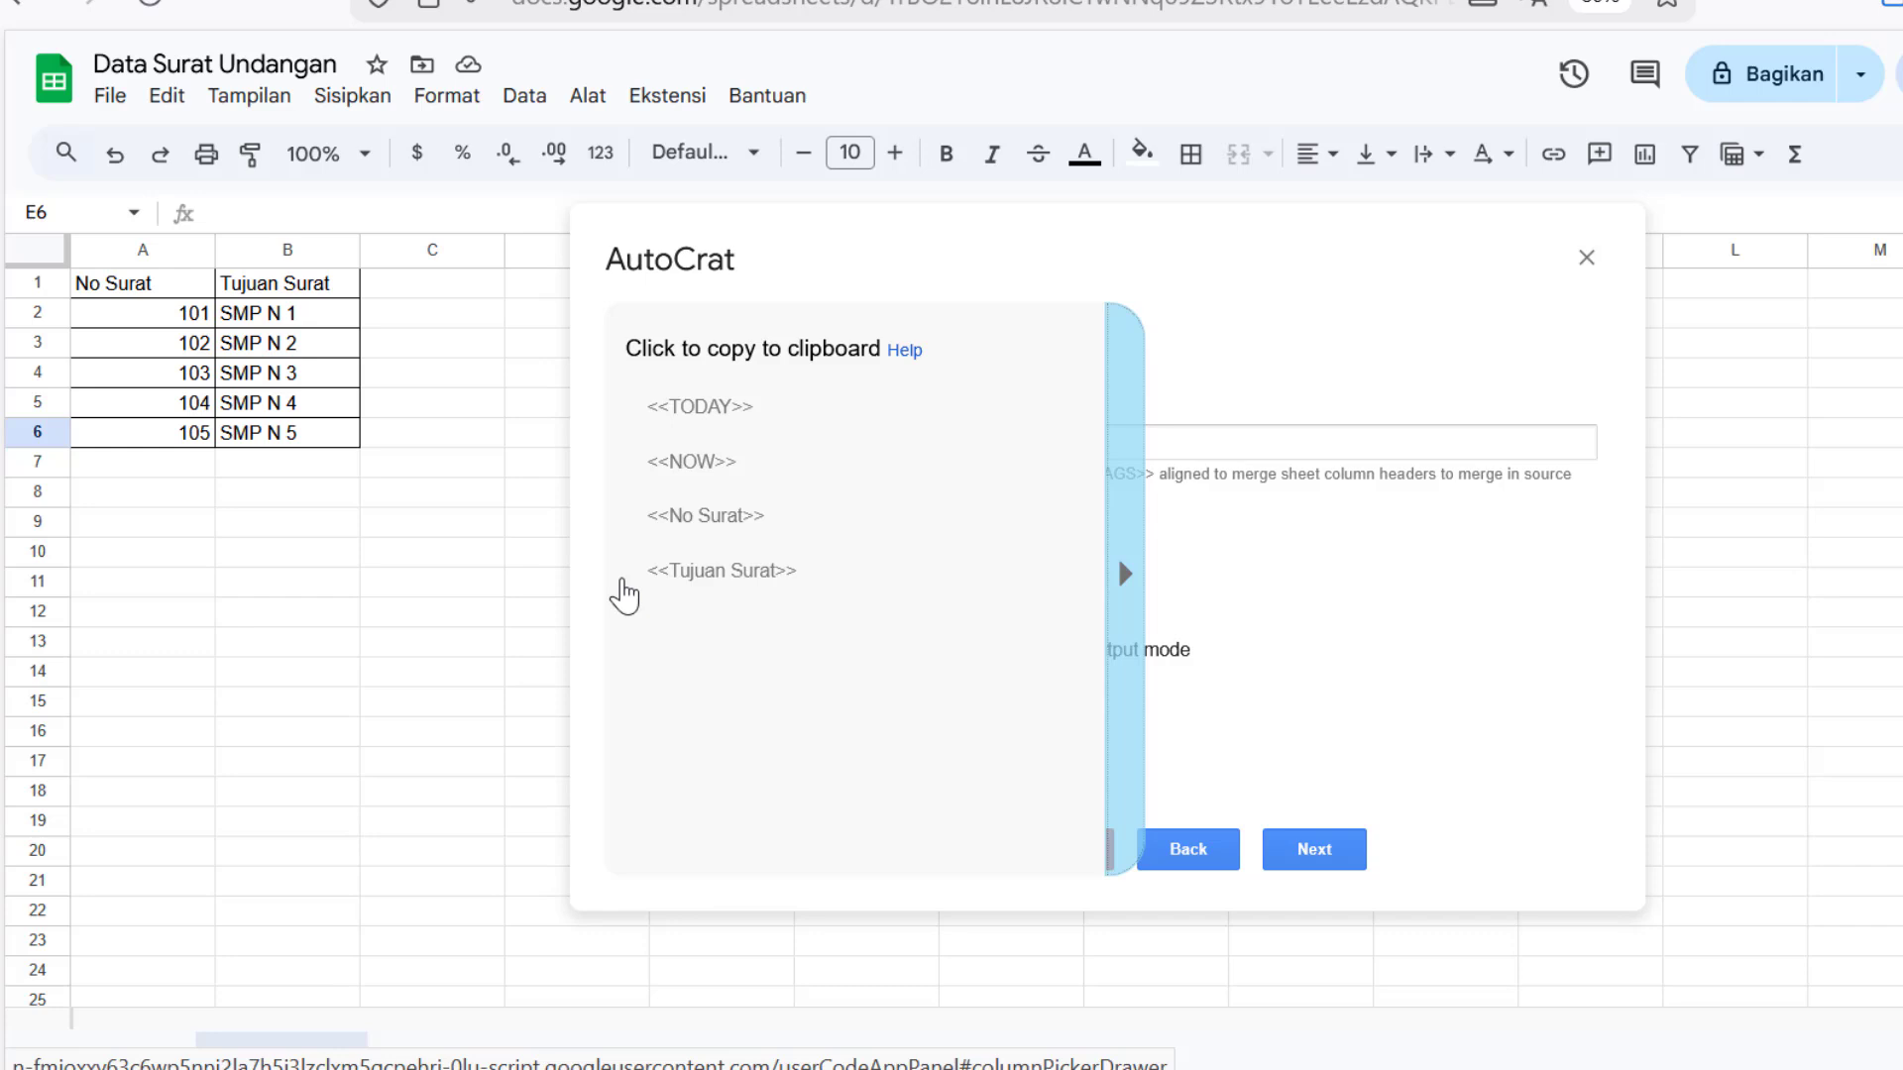
{"action": "left_click", "coordinate": [710, 600]}
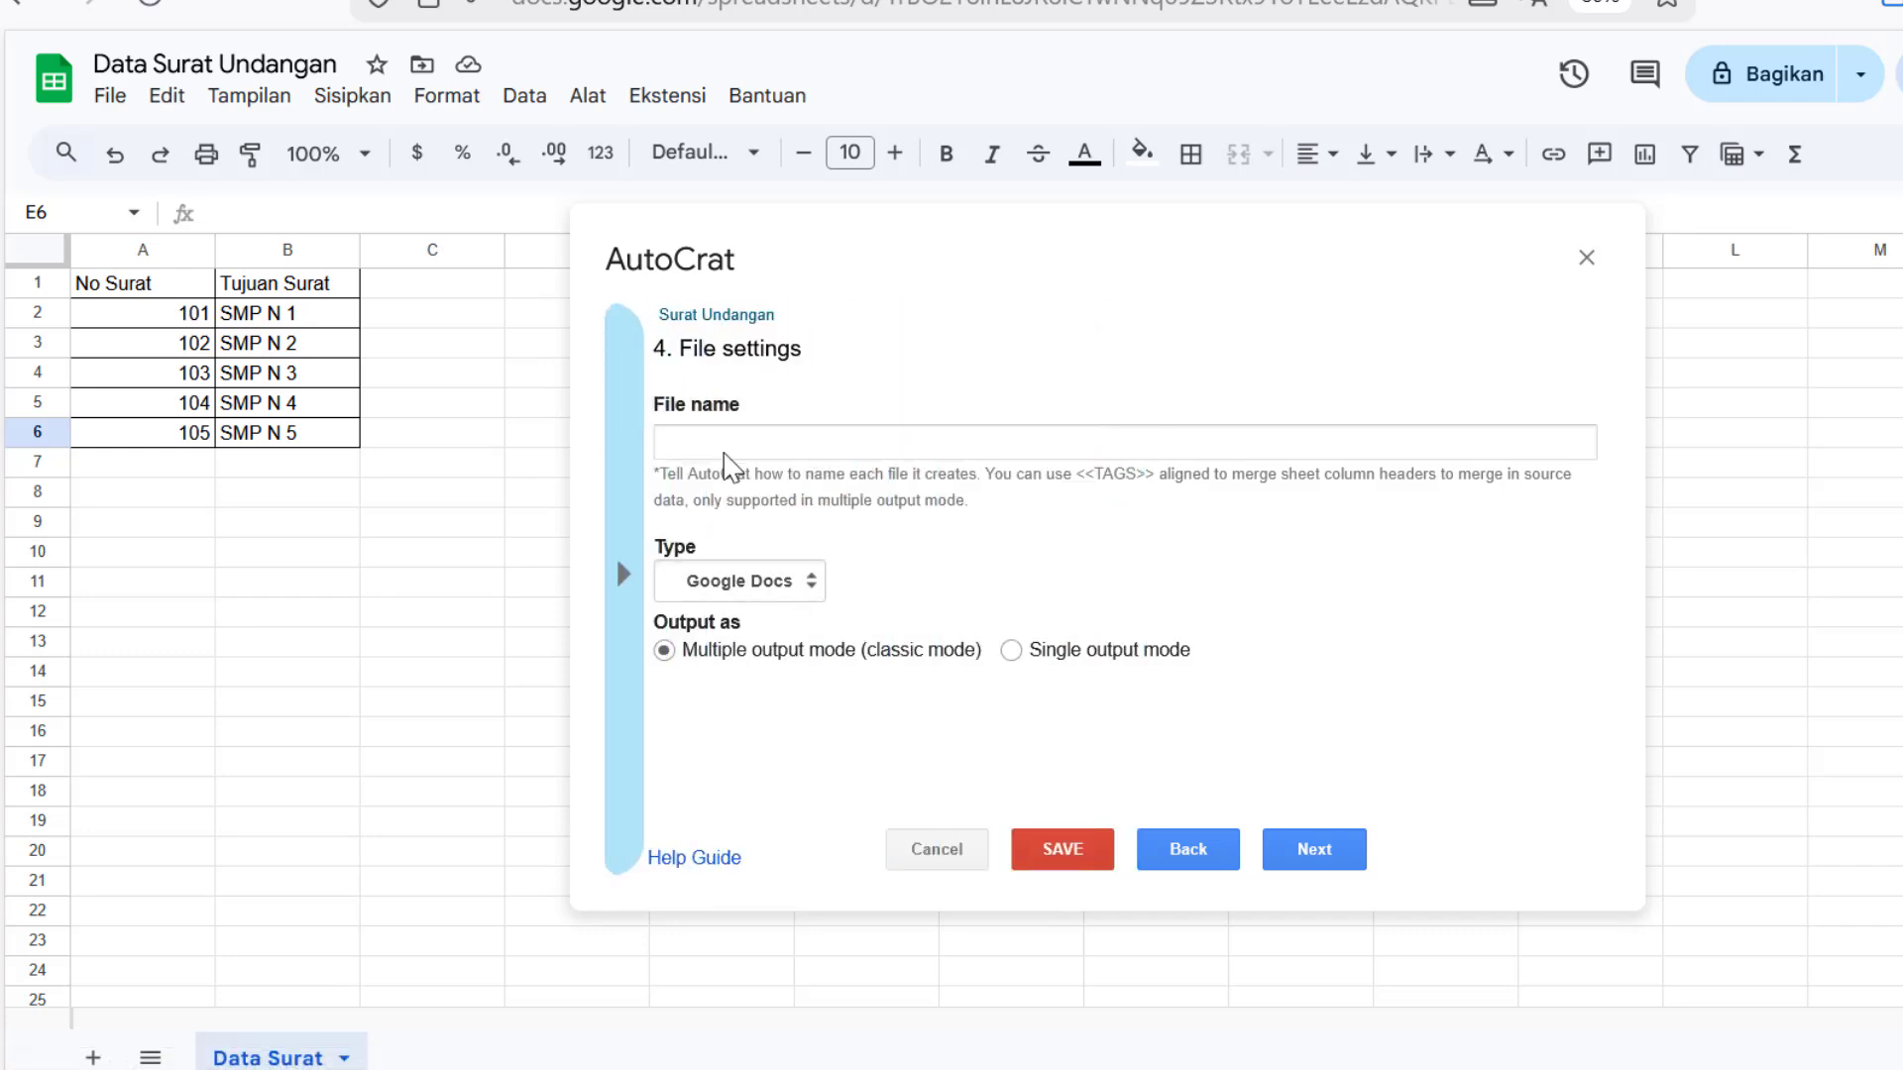
{"action": "left_click", "coordinate": [683, 446]}
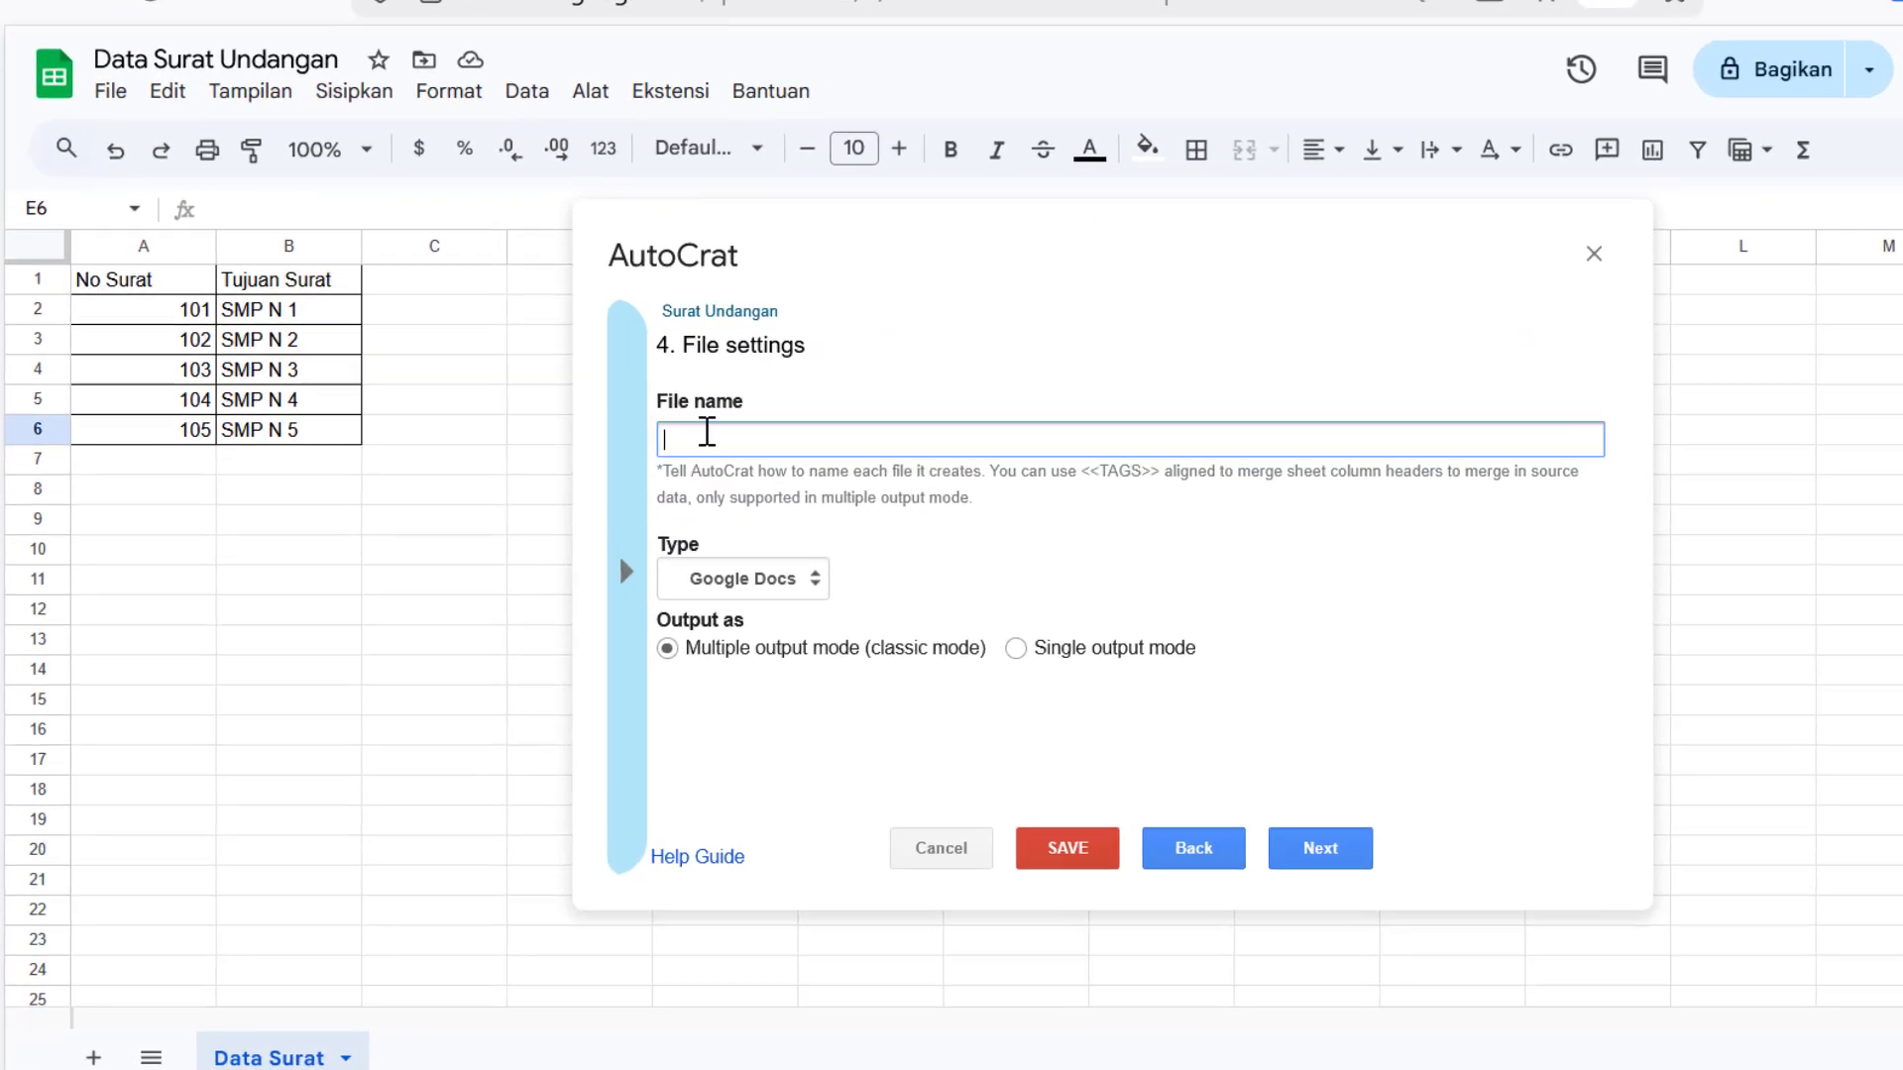
{"action": "key", "text": "ctrl+v"}
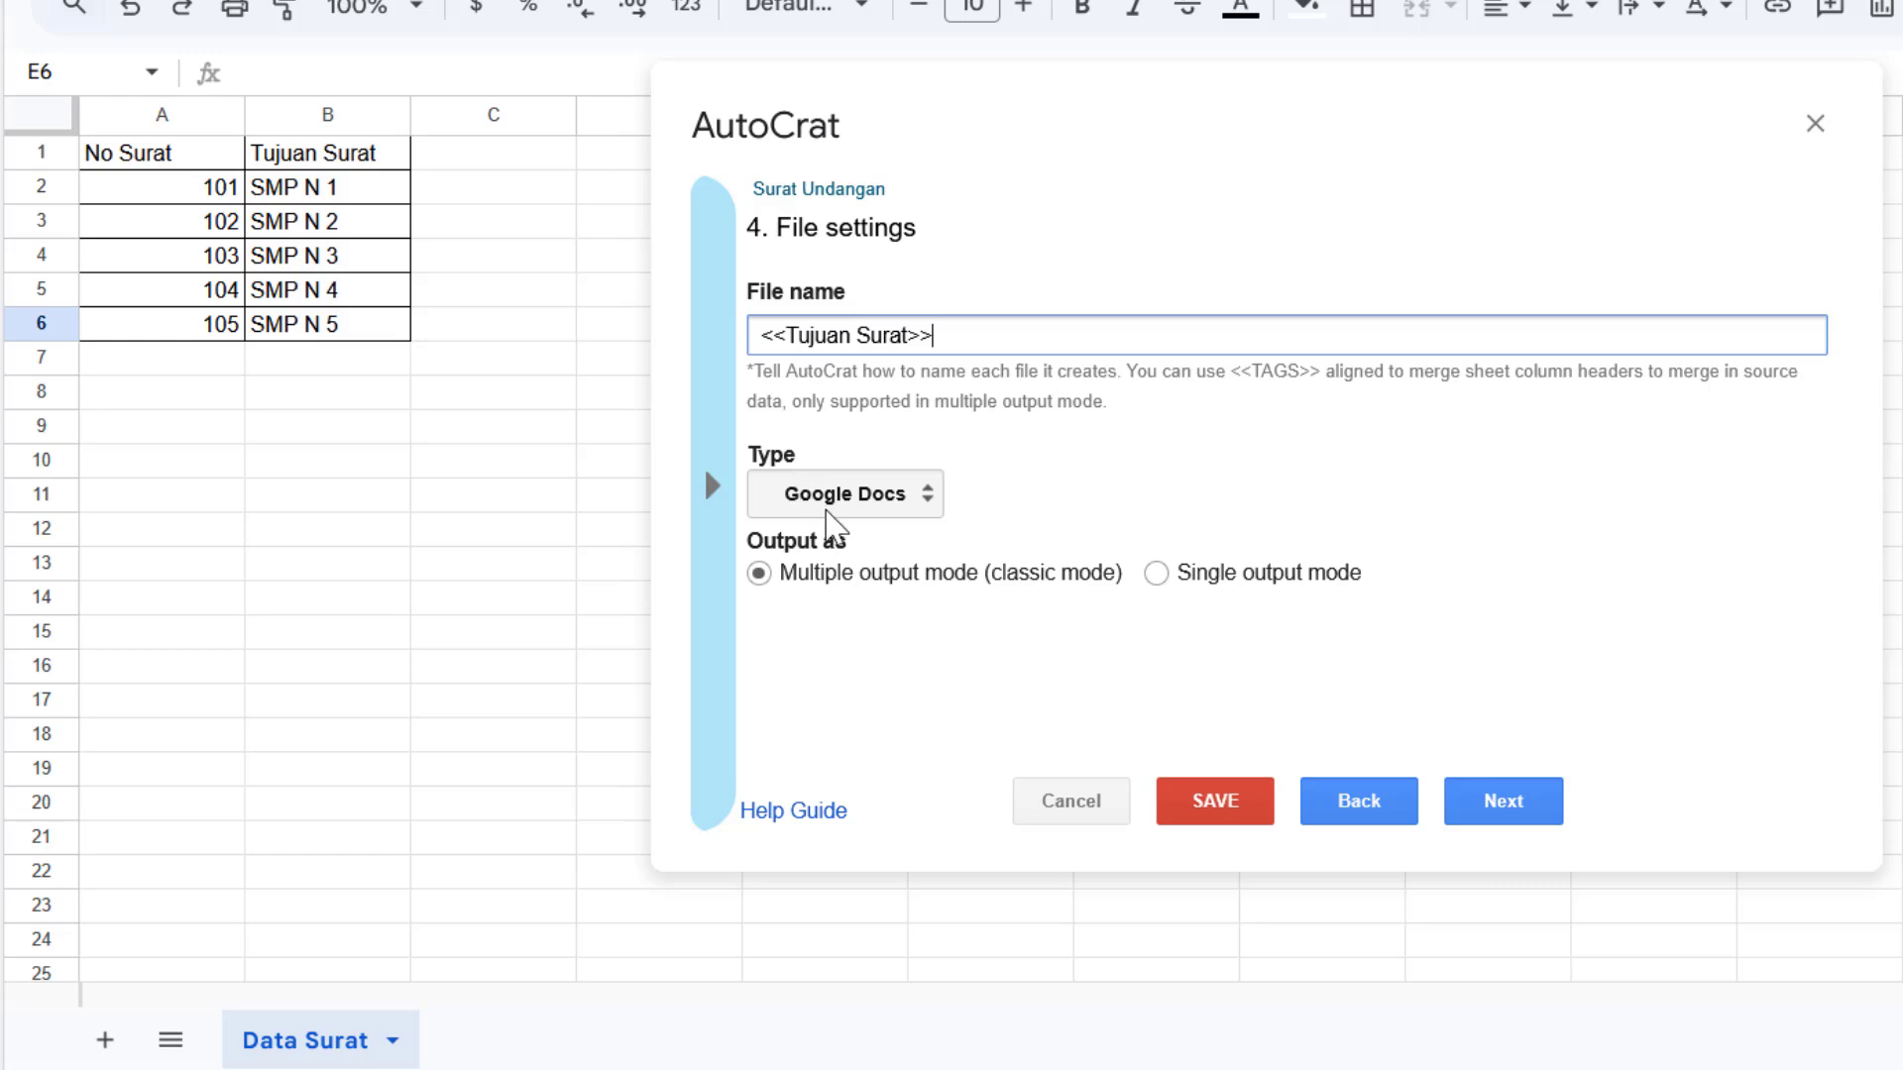
{"action": "left_click", "coordinate": [928, 502]}
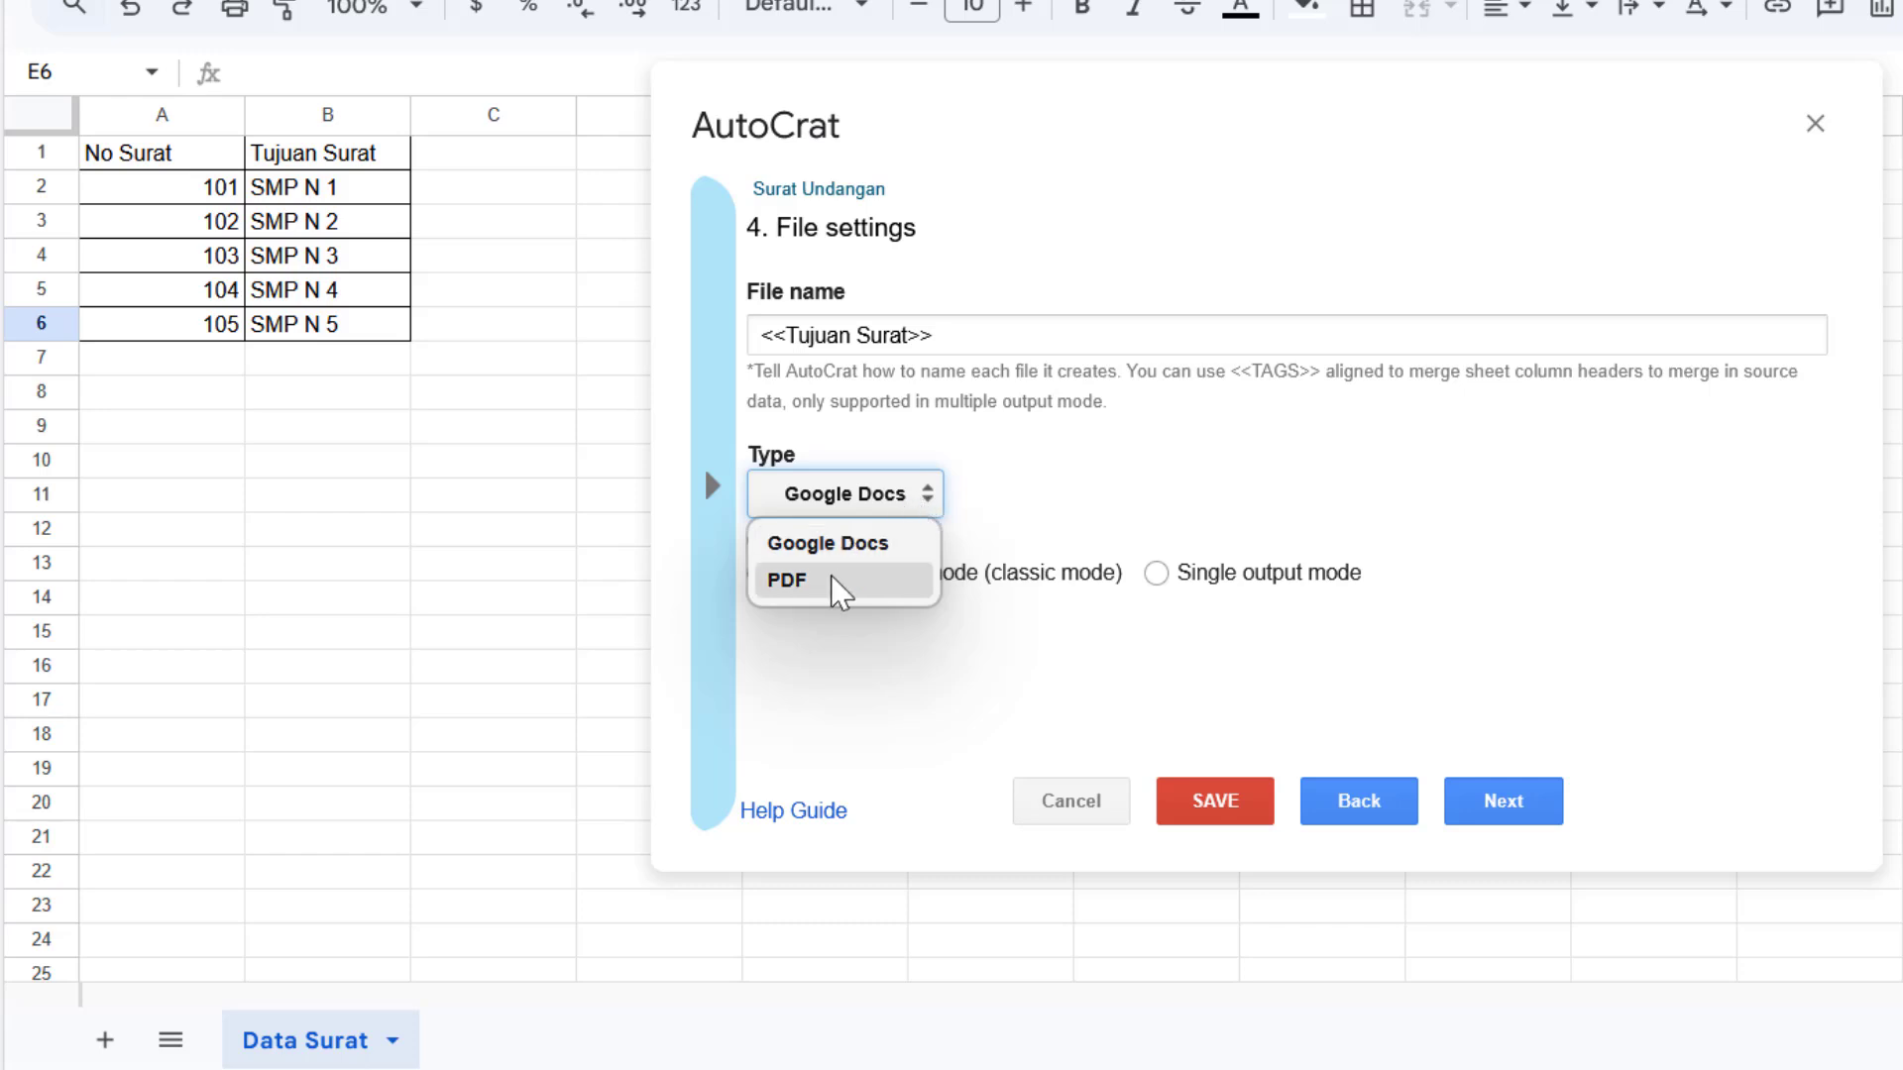
{"action": "left_click", "coordinate": [793, 582]}
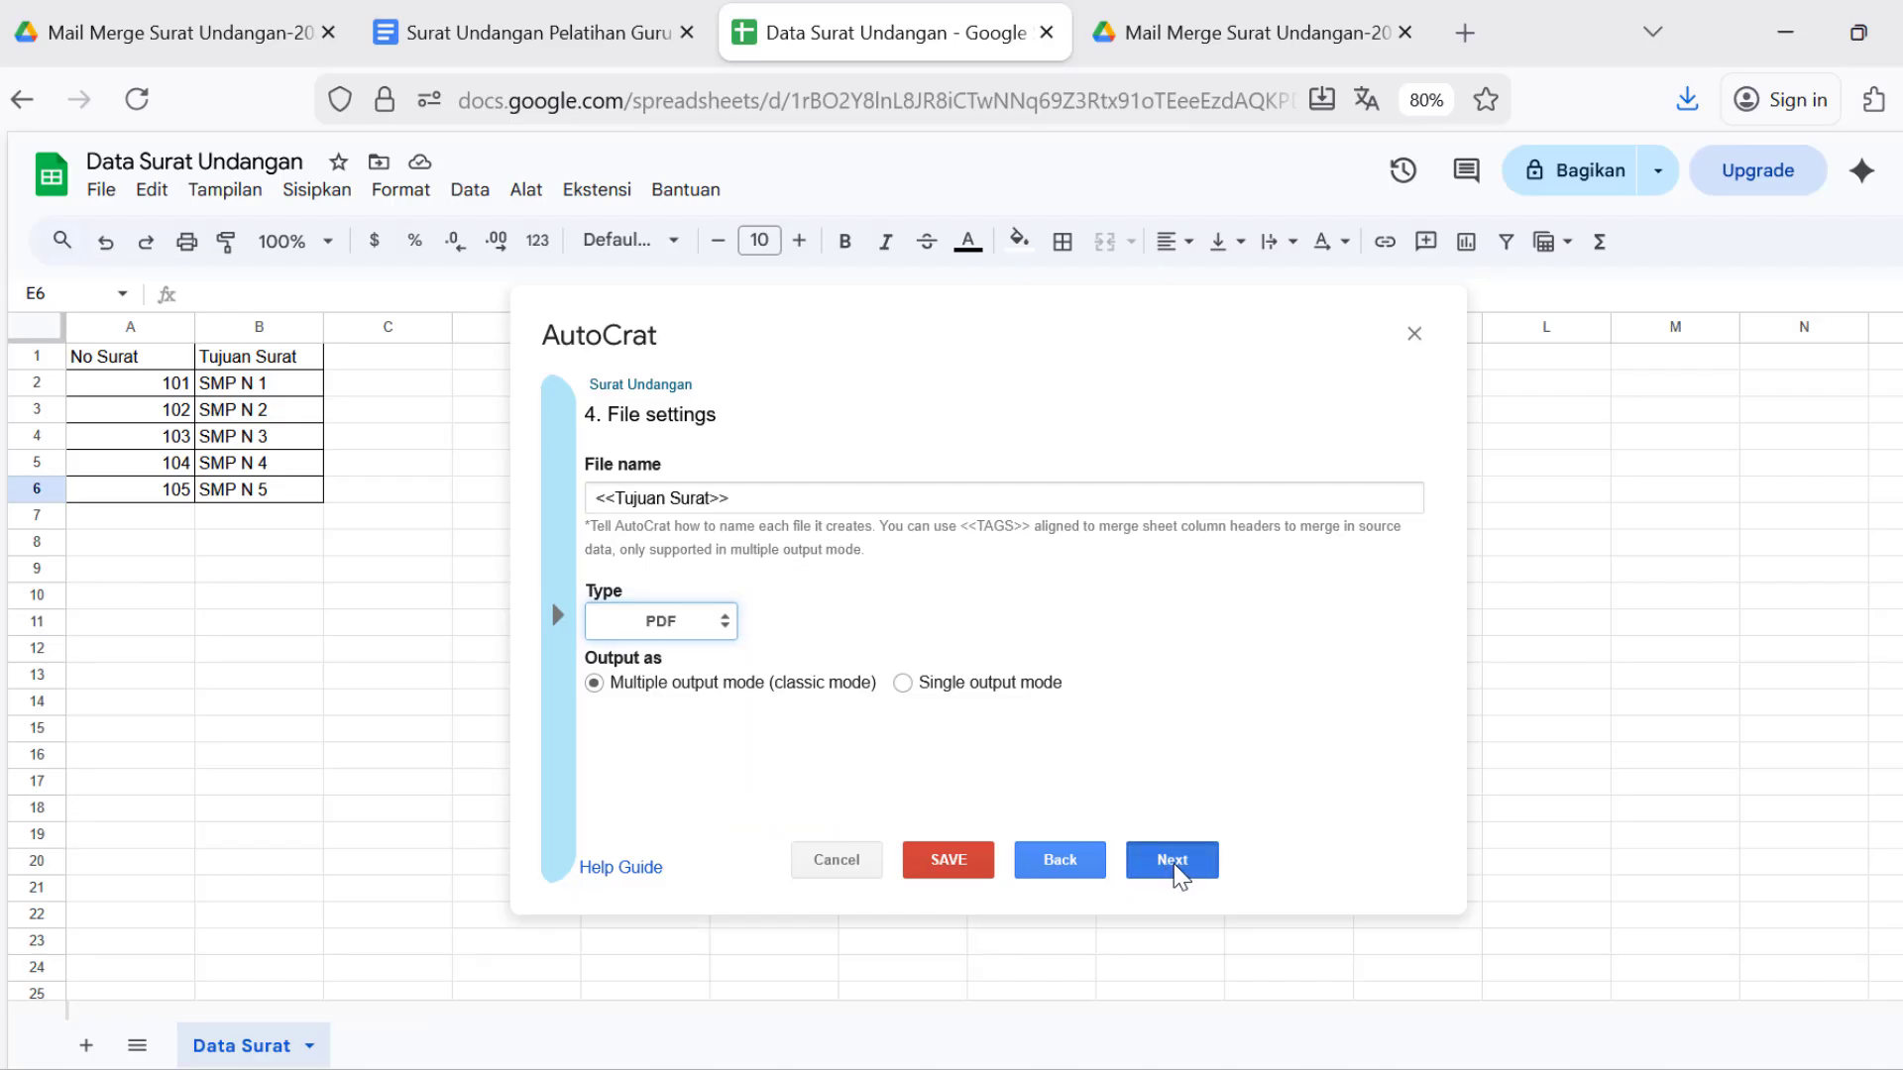
{"action": "left_click", "coordinate": [1169, 867]}
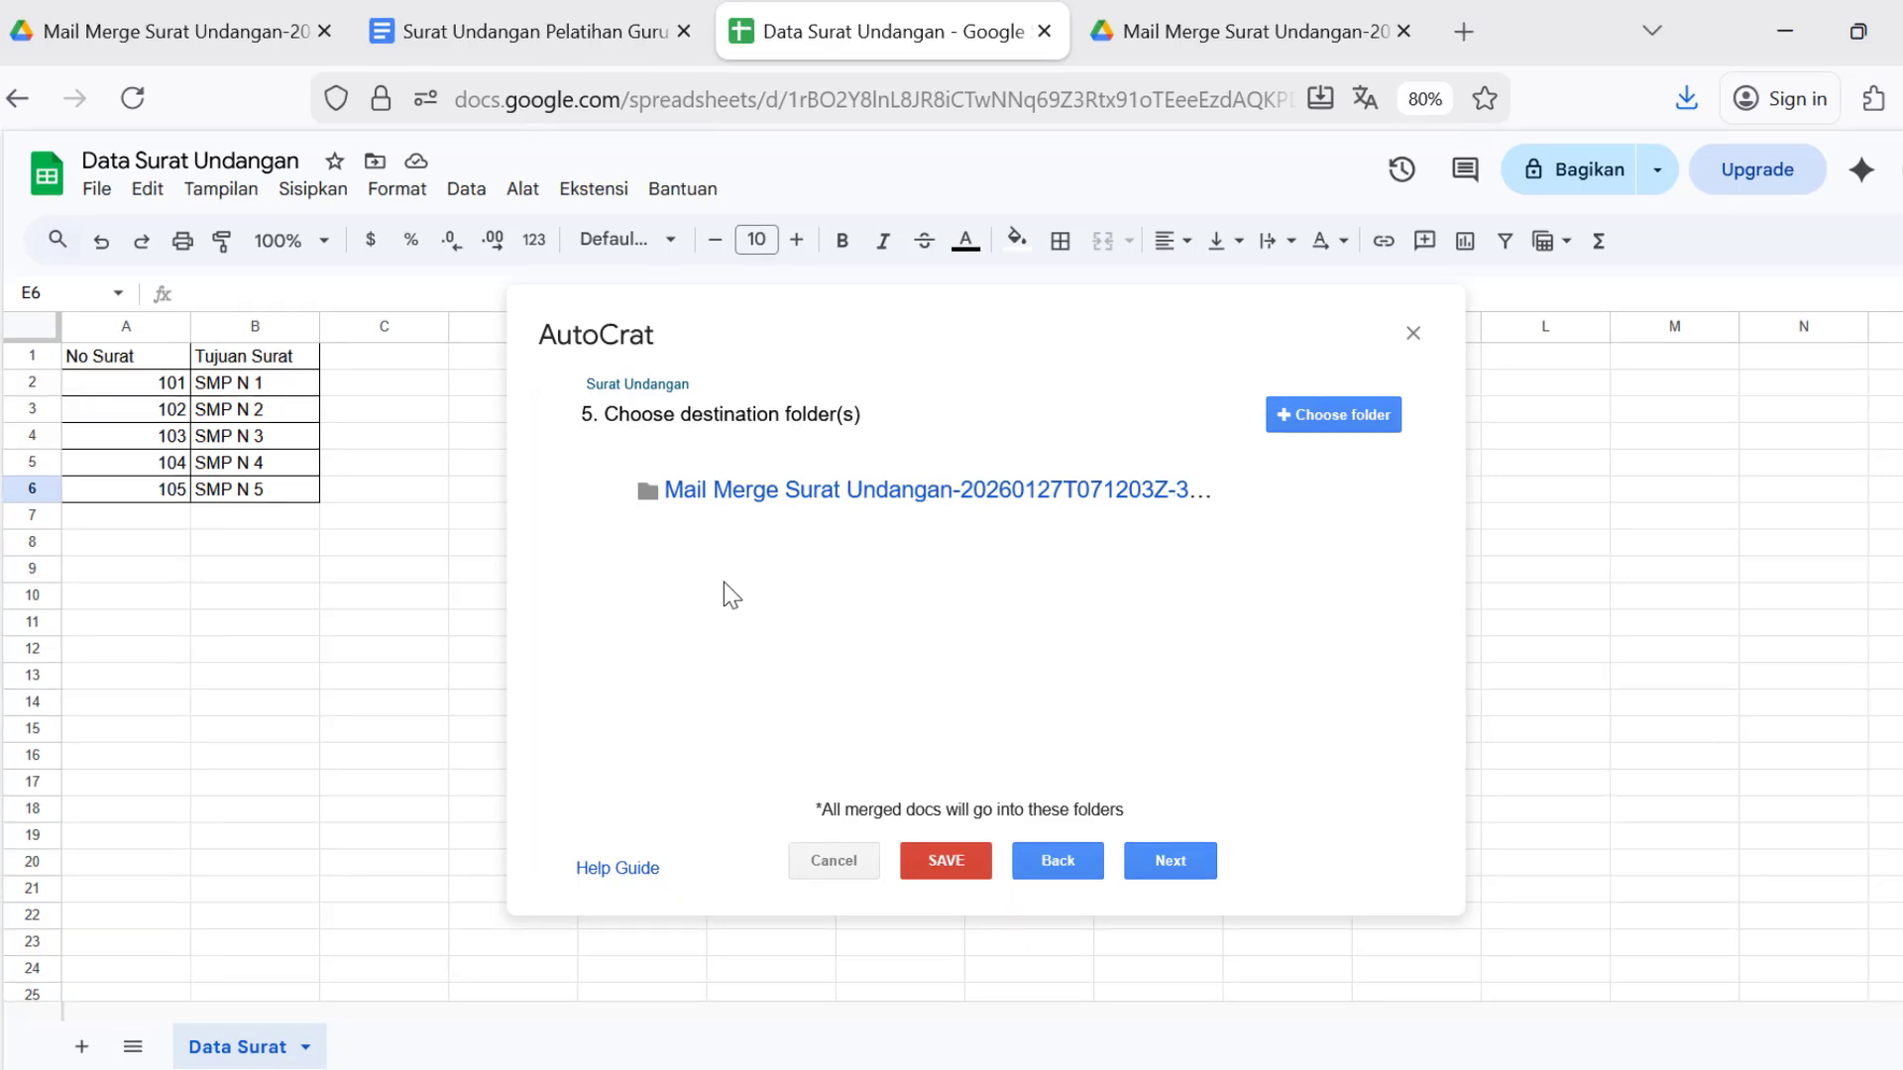
Add the Mail Merge Surat Undangan folder as a second destination folder and remove the duplicate entry.
{"action": "left_click", "coordinate": [1336, 417]}
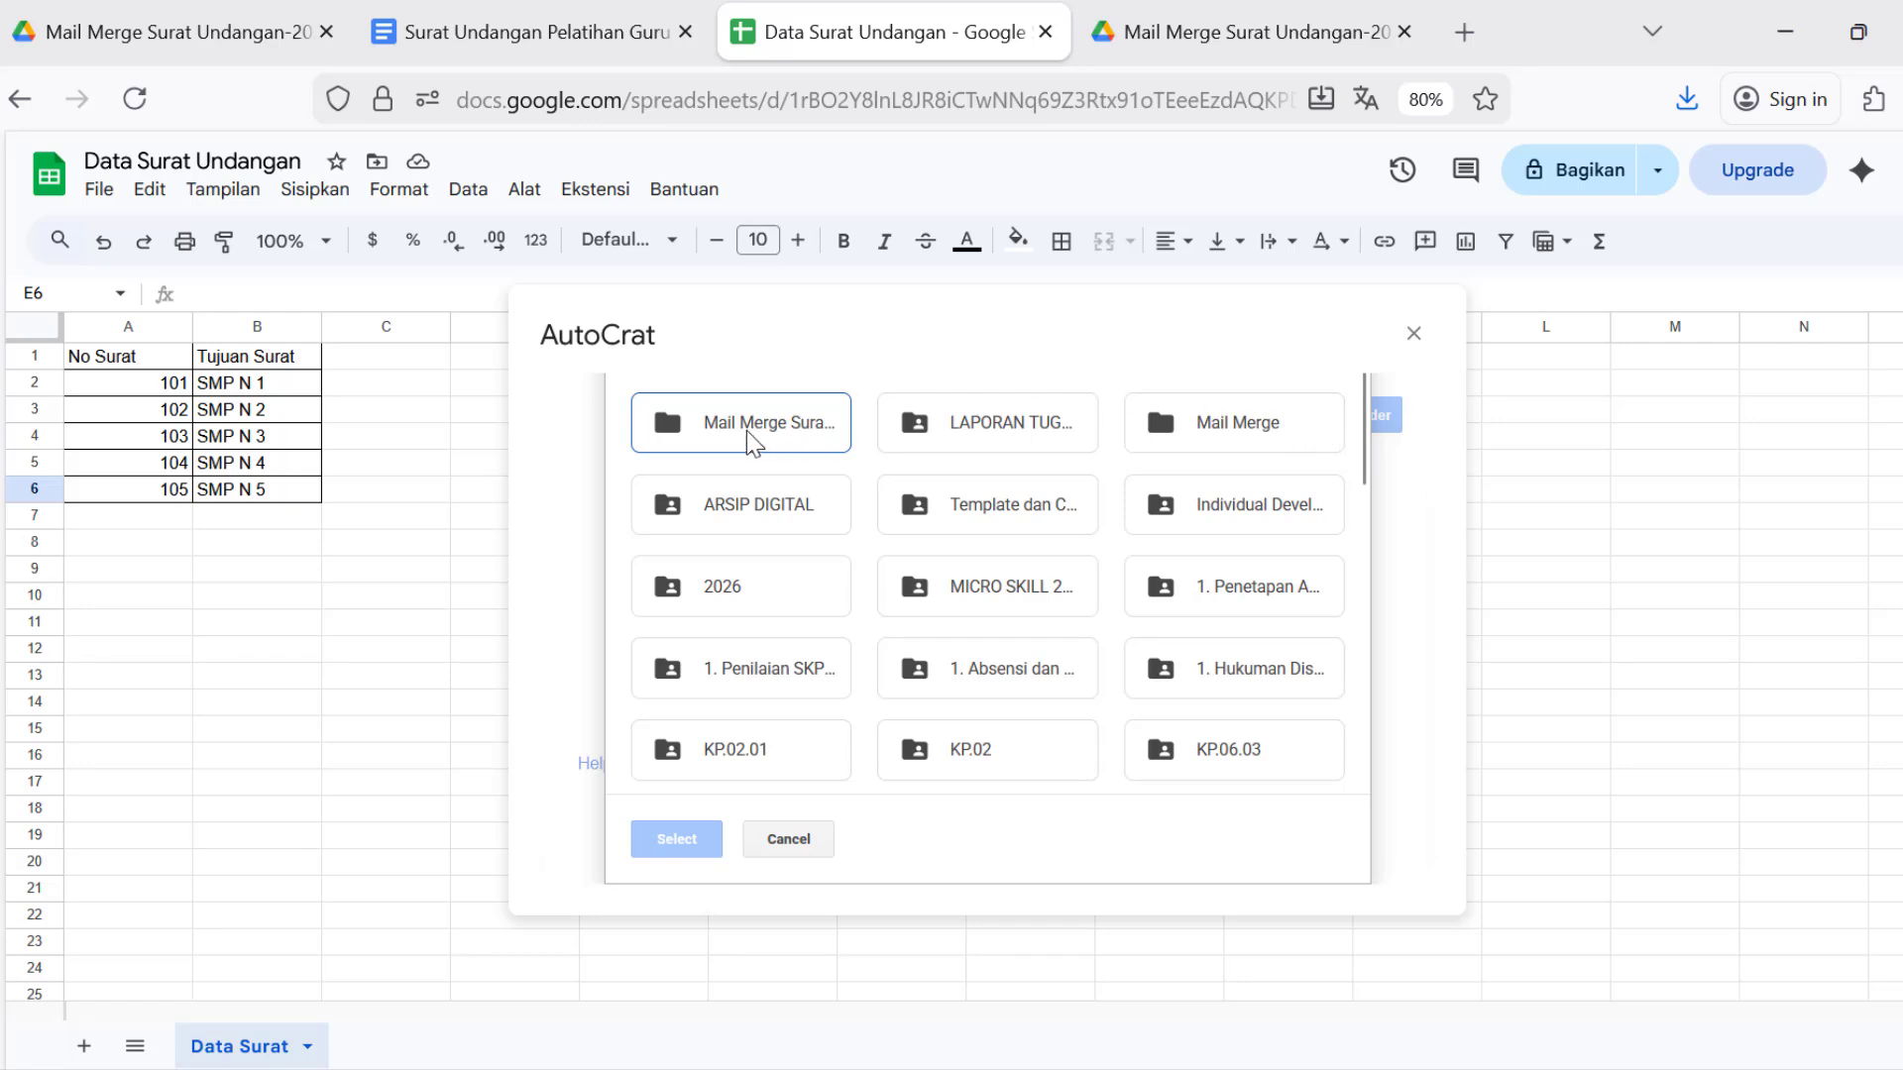
{"action": "left_click", "coordinate": [746, 430]}
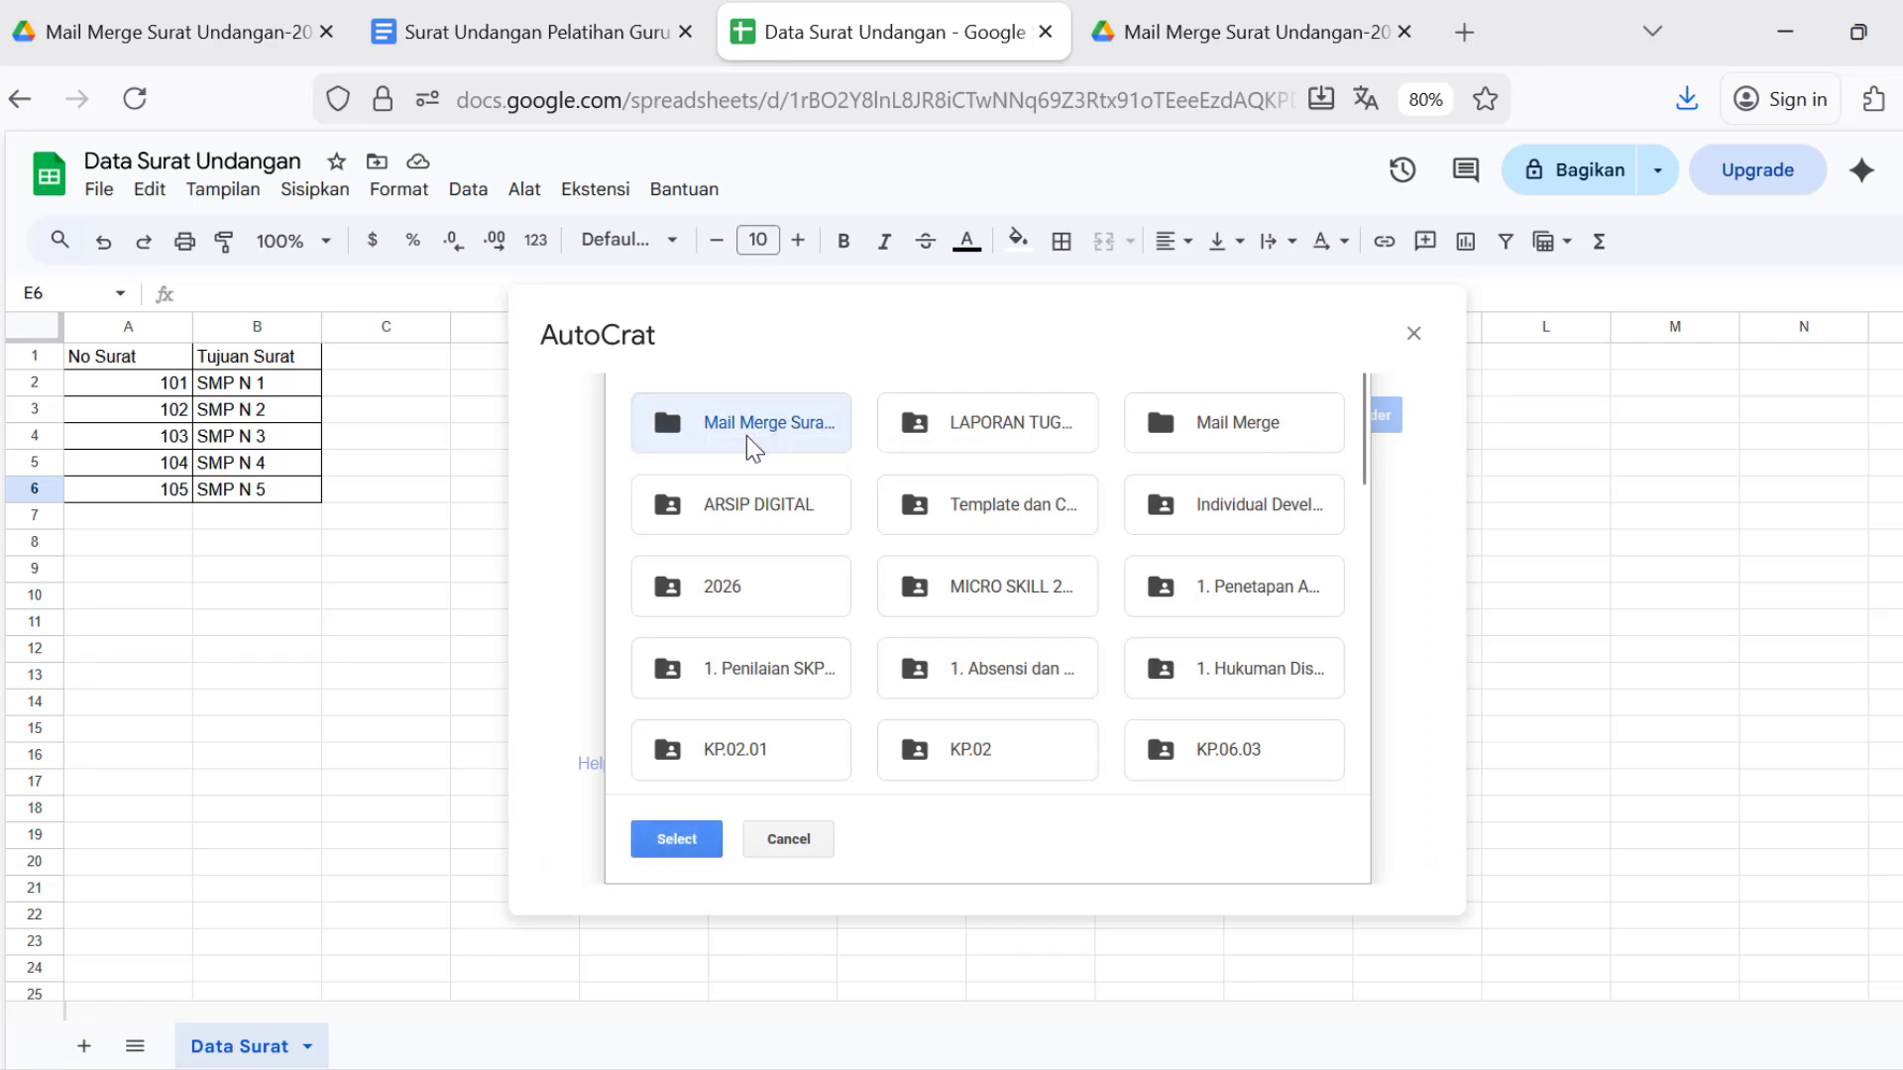
{"action": "left_click", "coordinate": [682, 842]}
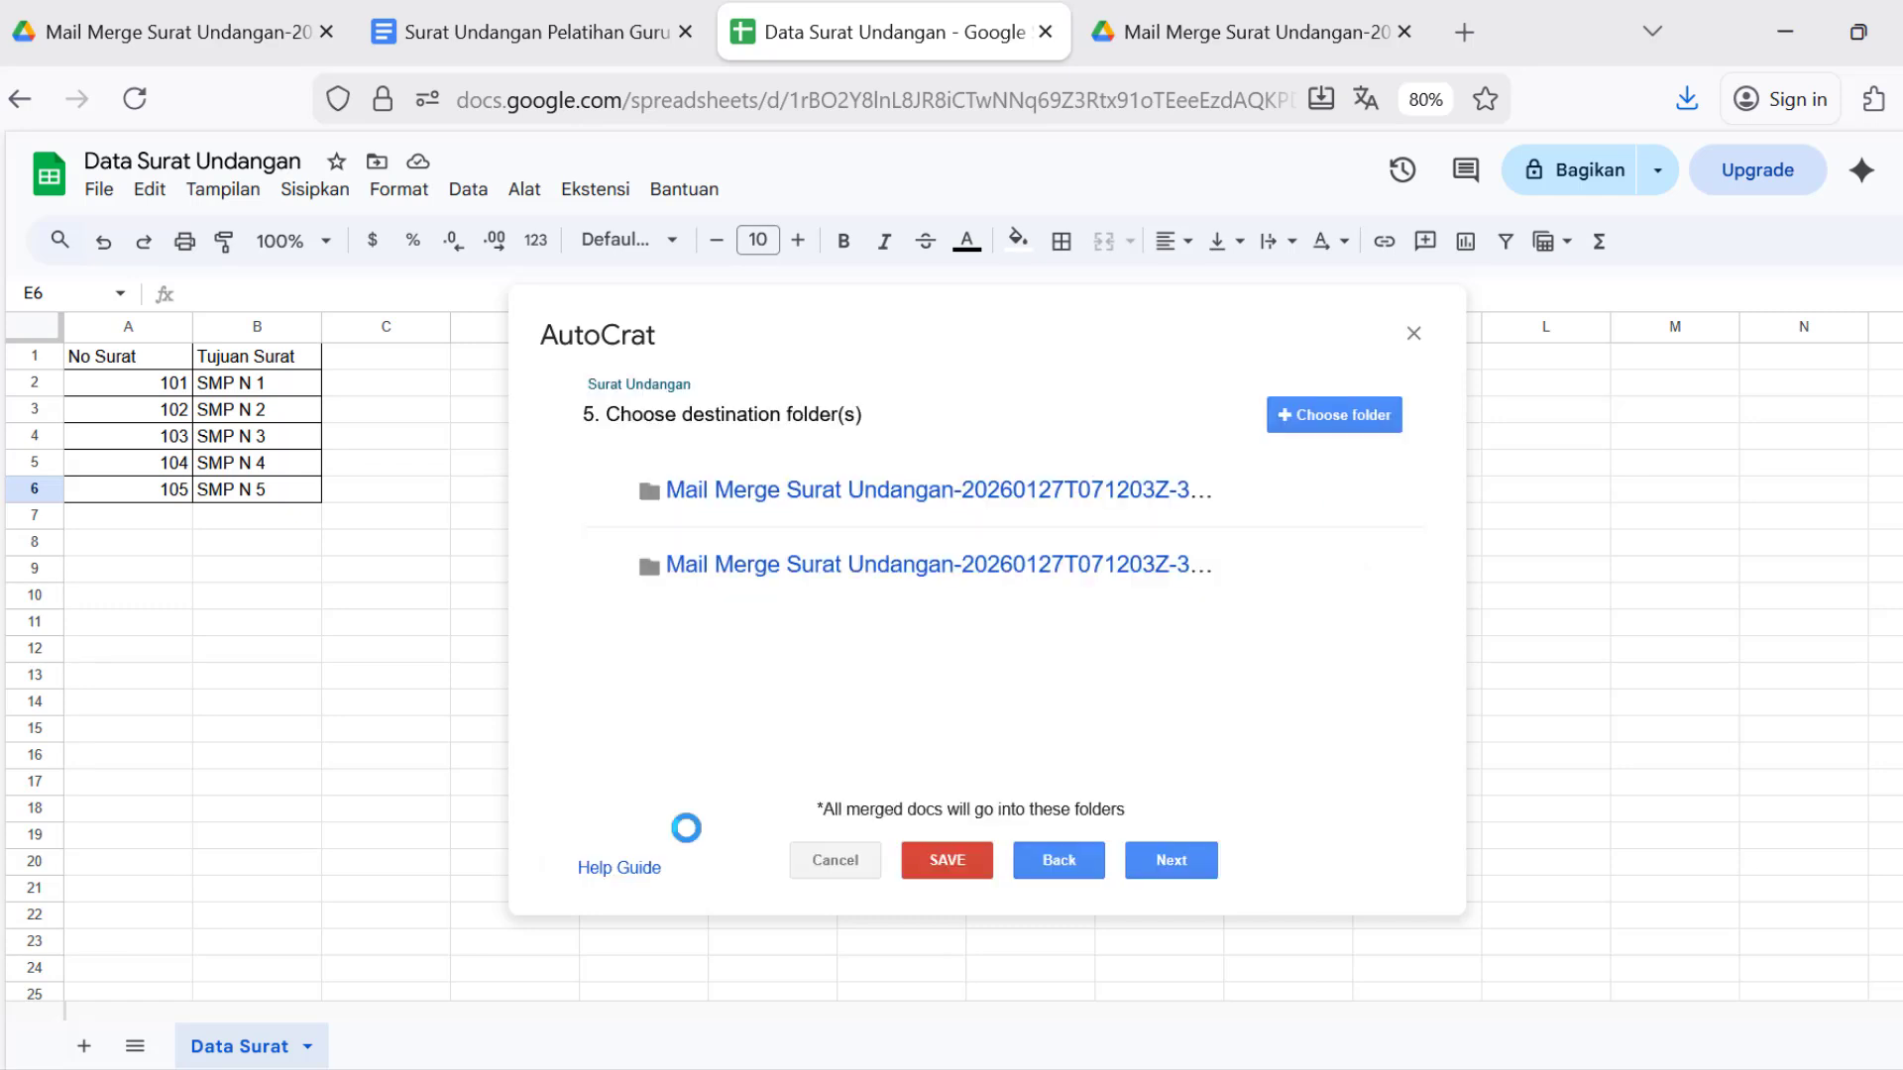
{"action": "mouse_move", "coordinate": [1302, 572]}
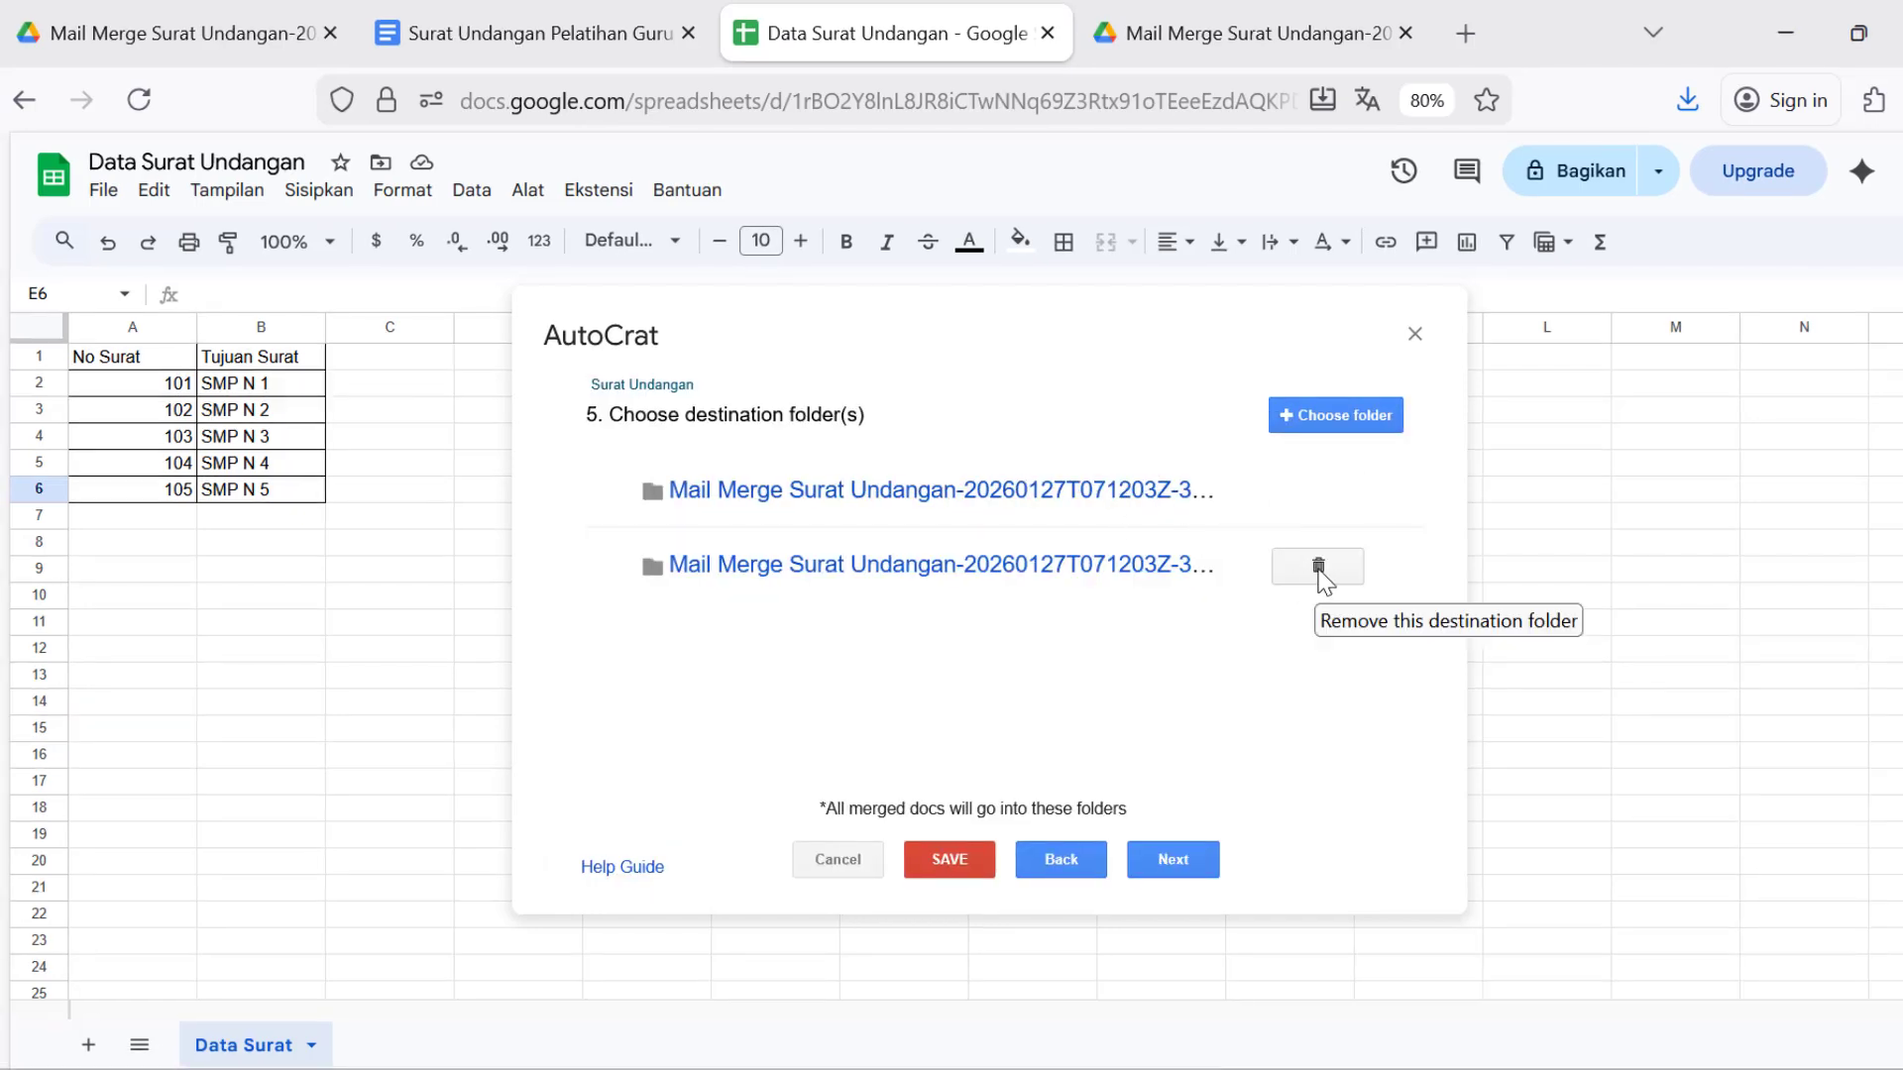
{"action": "left_click", "coordinate": [1318, 567]}
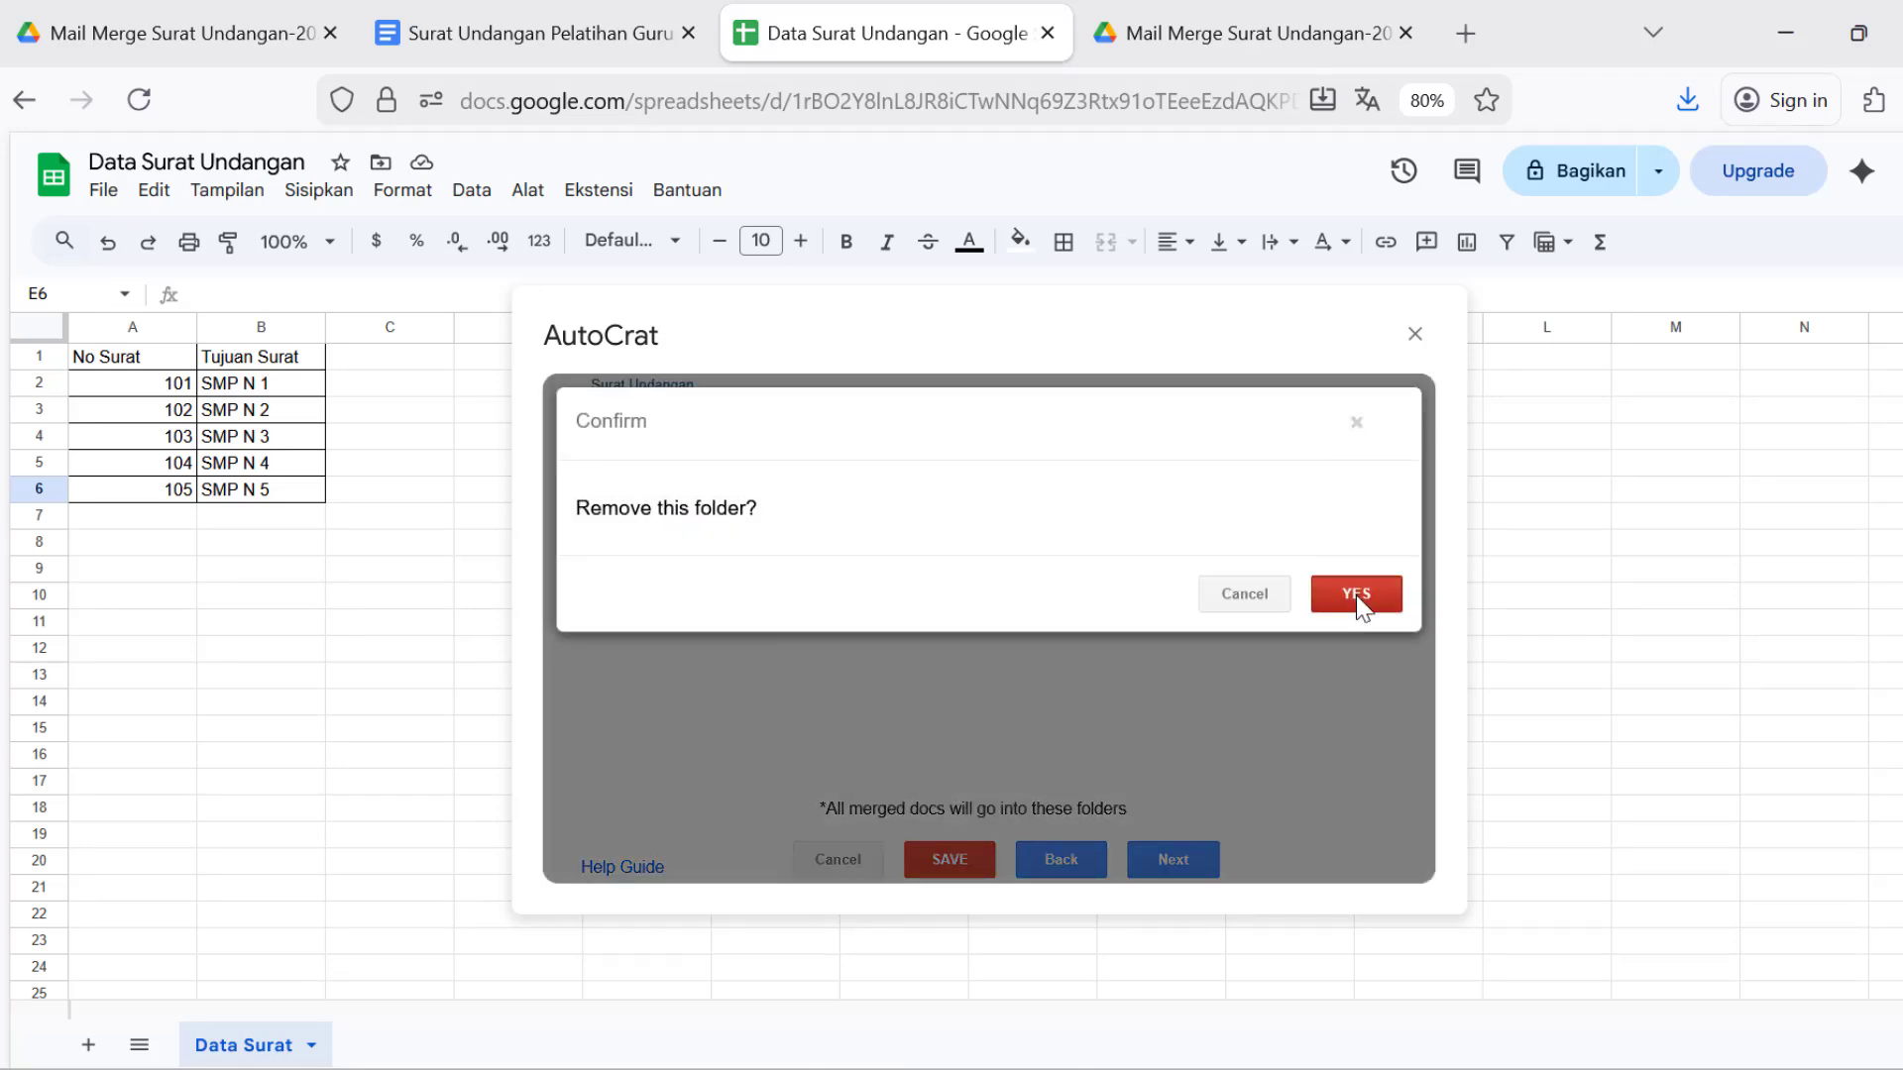
{"action": "left_click", "coordinate": [1357, 600]}
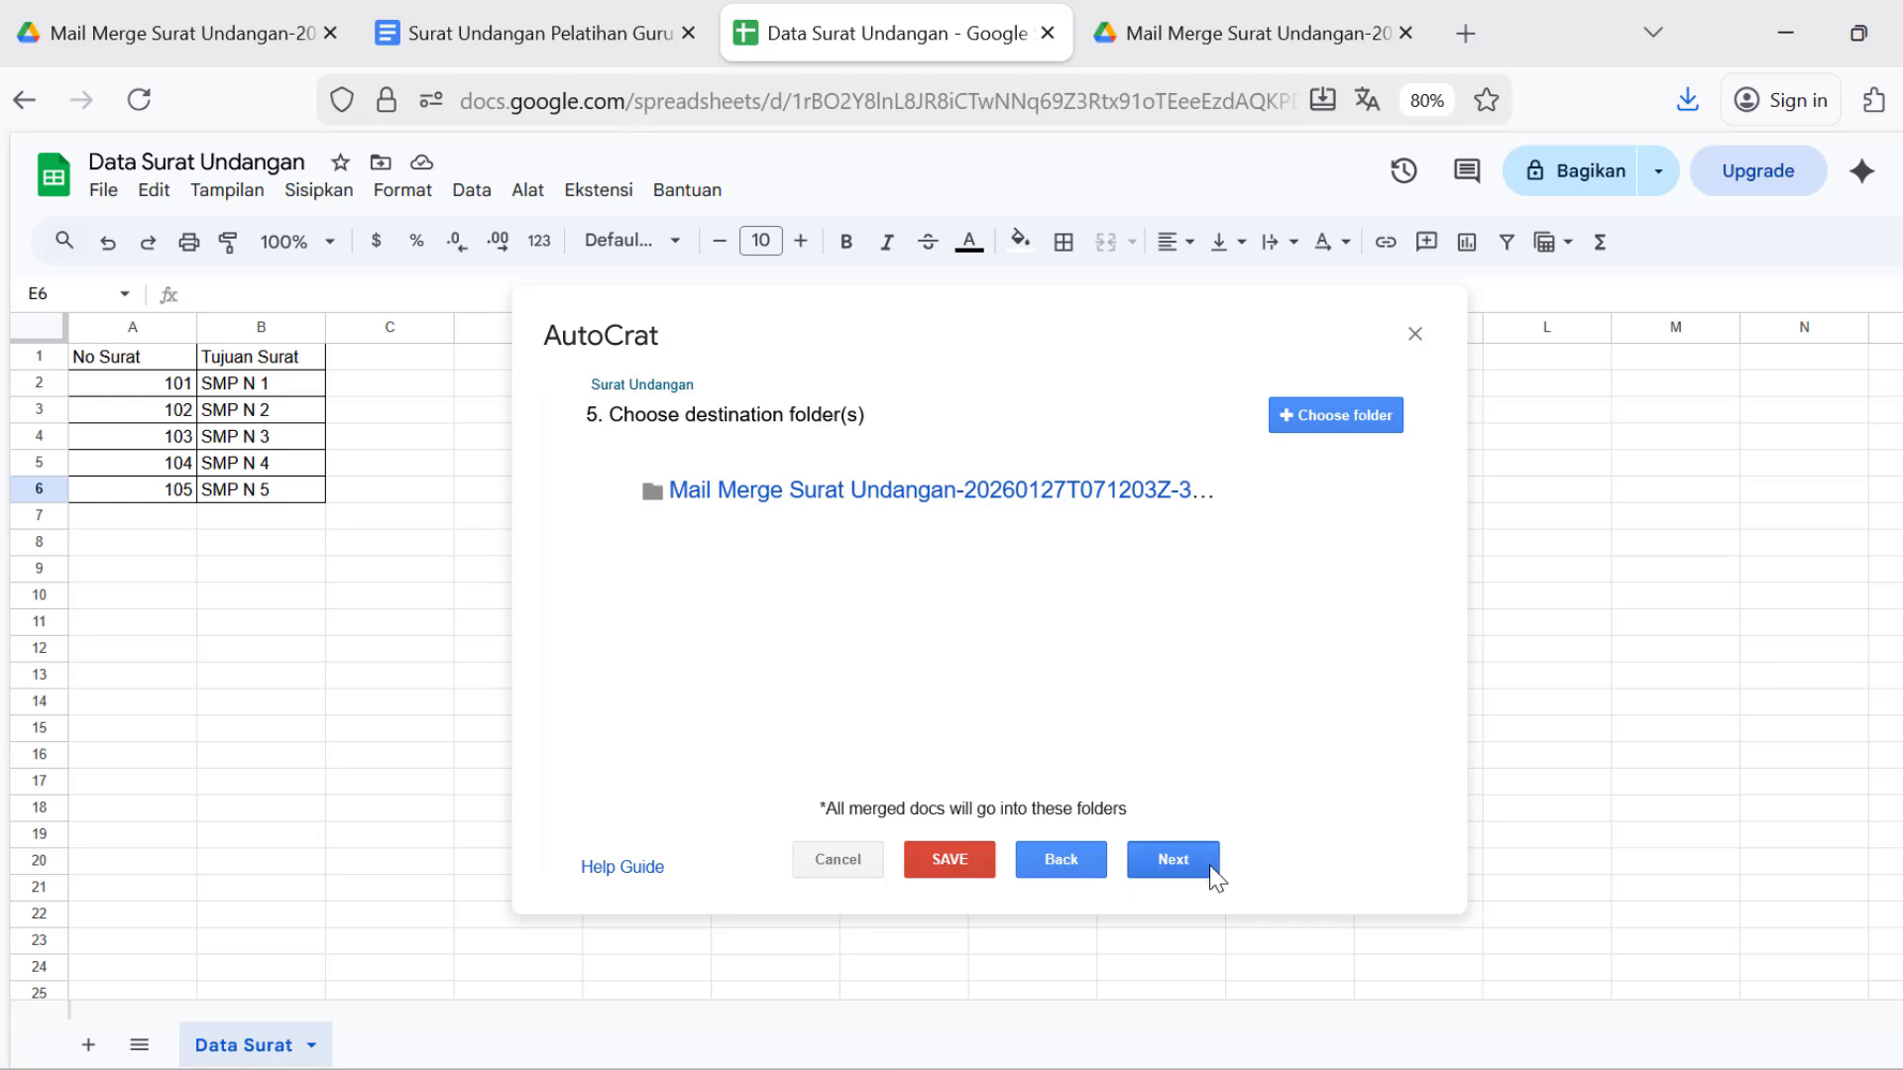
Accept the listed destination folder and skip the optional dynamic folder reference and merge condition.
{"action": "left_click", "coordinate": [1173, 860]}
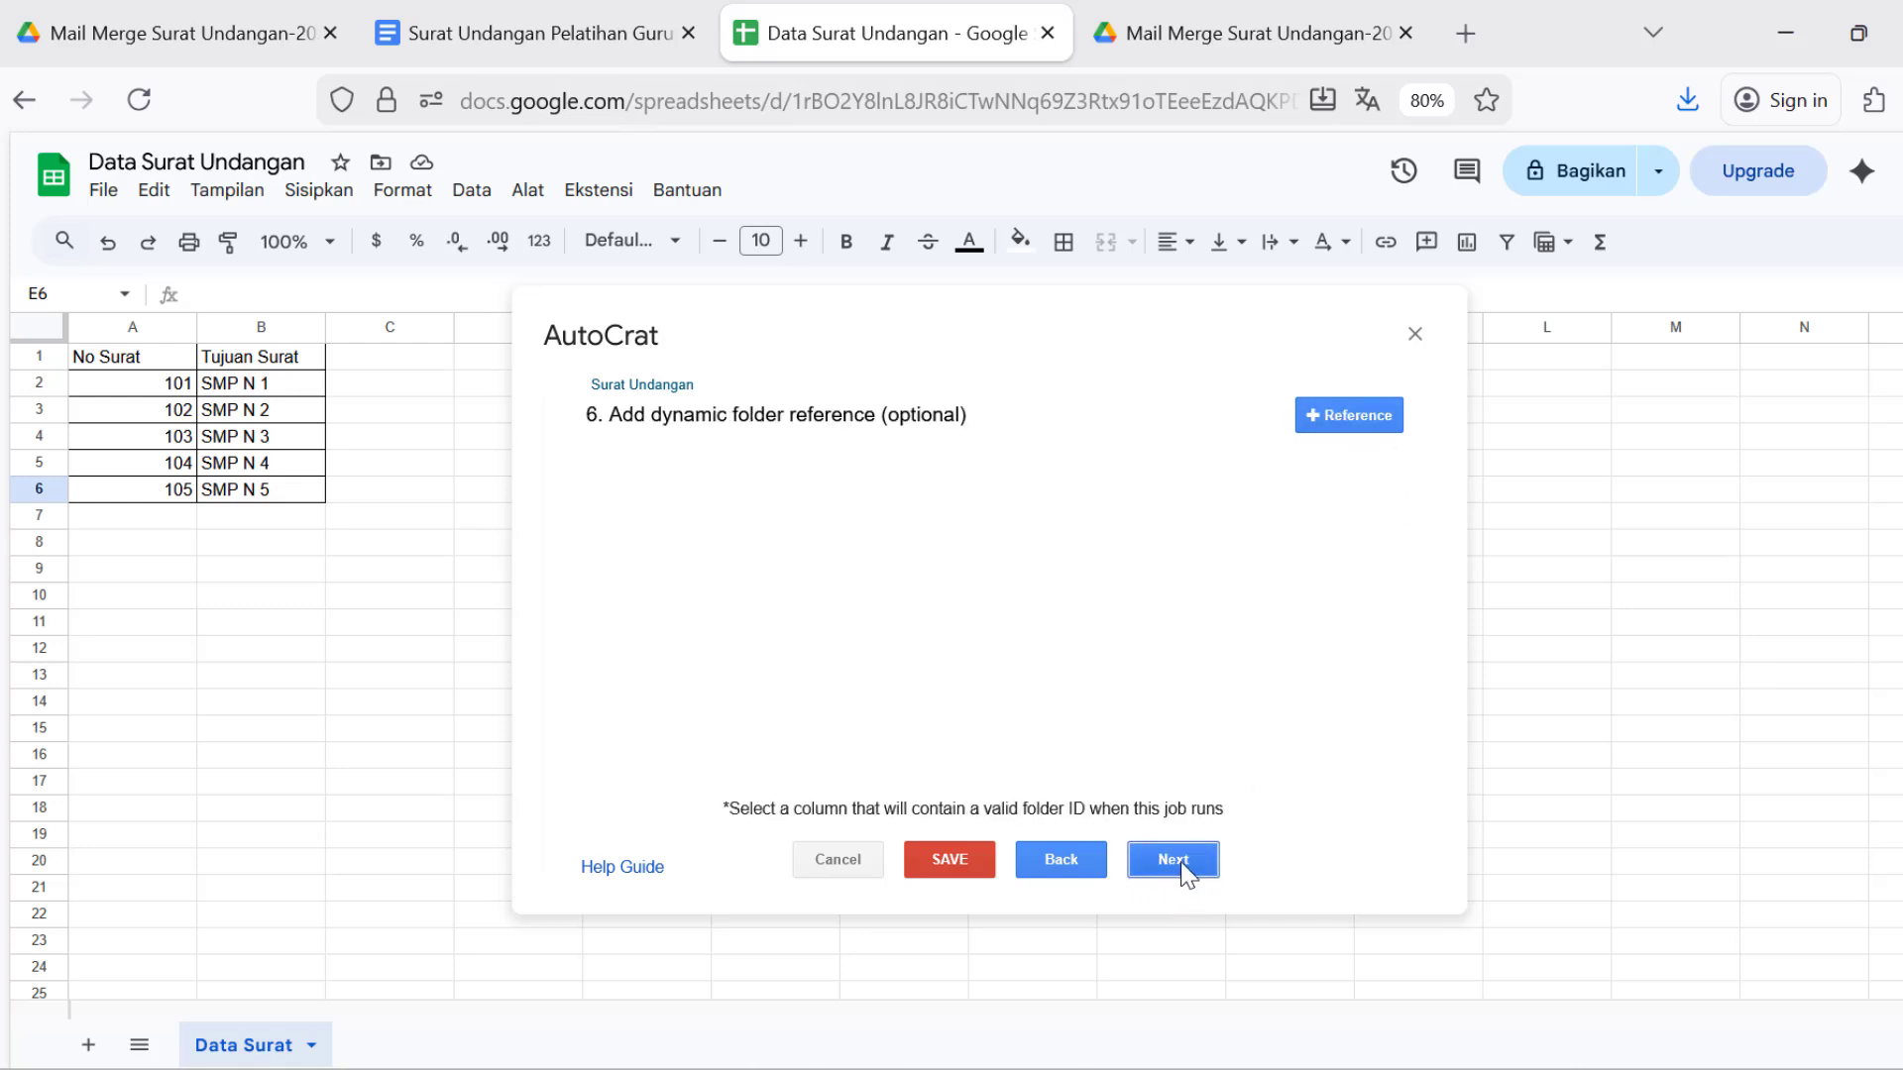
{"action": "left_click", "coordinate": [1175, 860]}
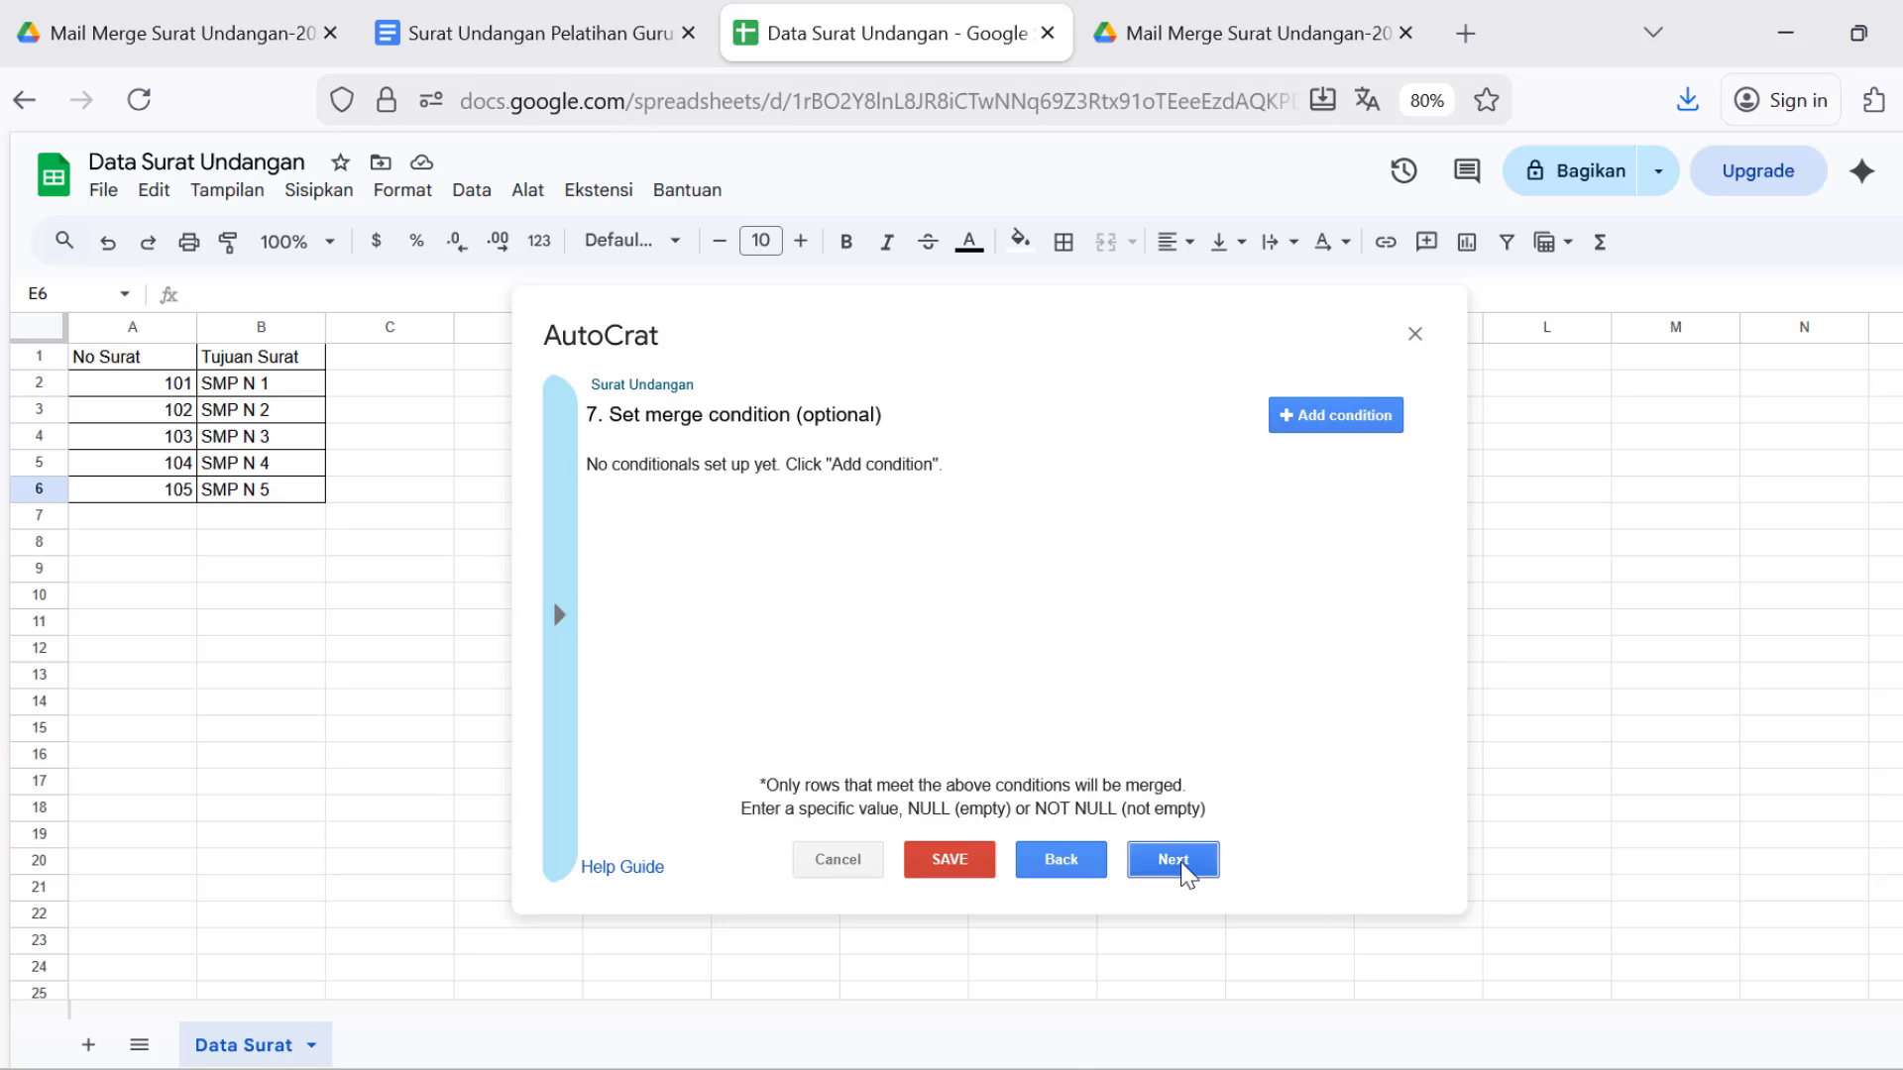
{"action": "left_click", "coordinate": [1180, 868]}
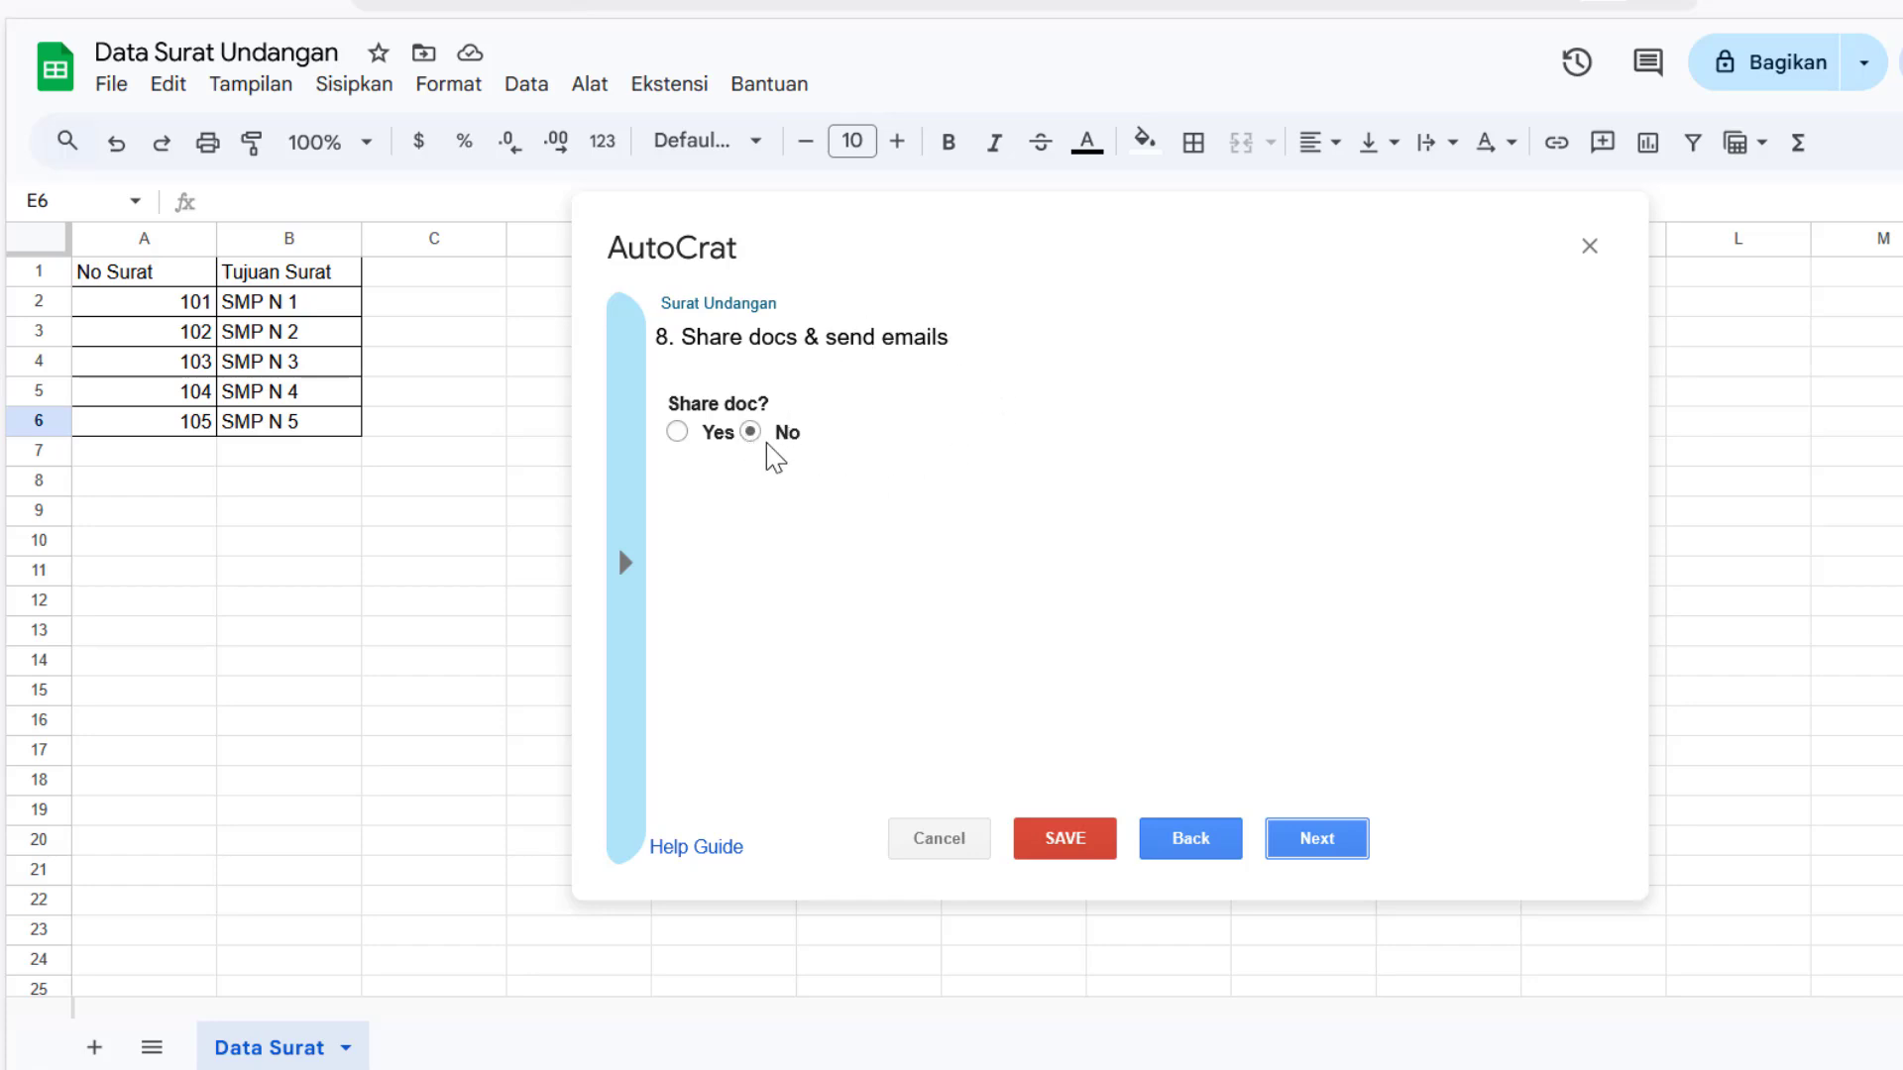
{"action": "left_click", "coordinate": [677, 436]}
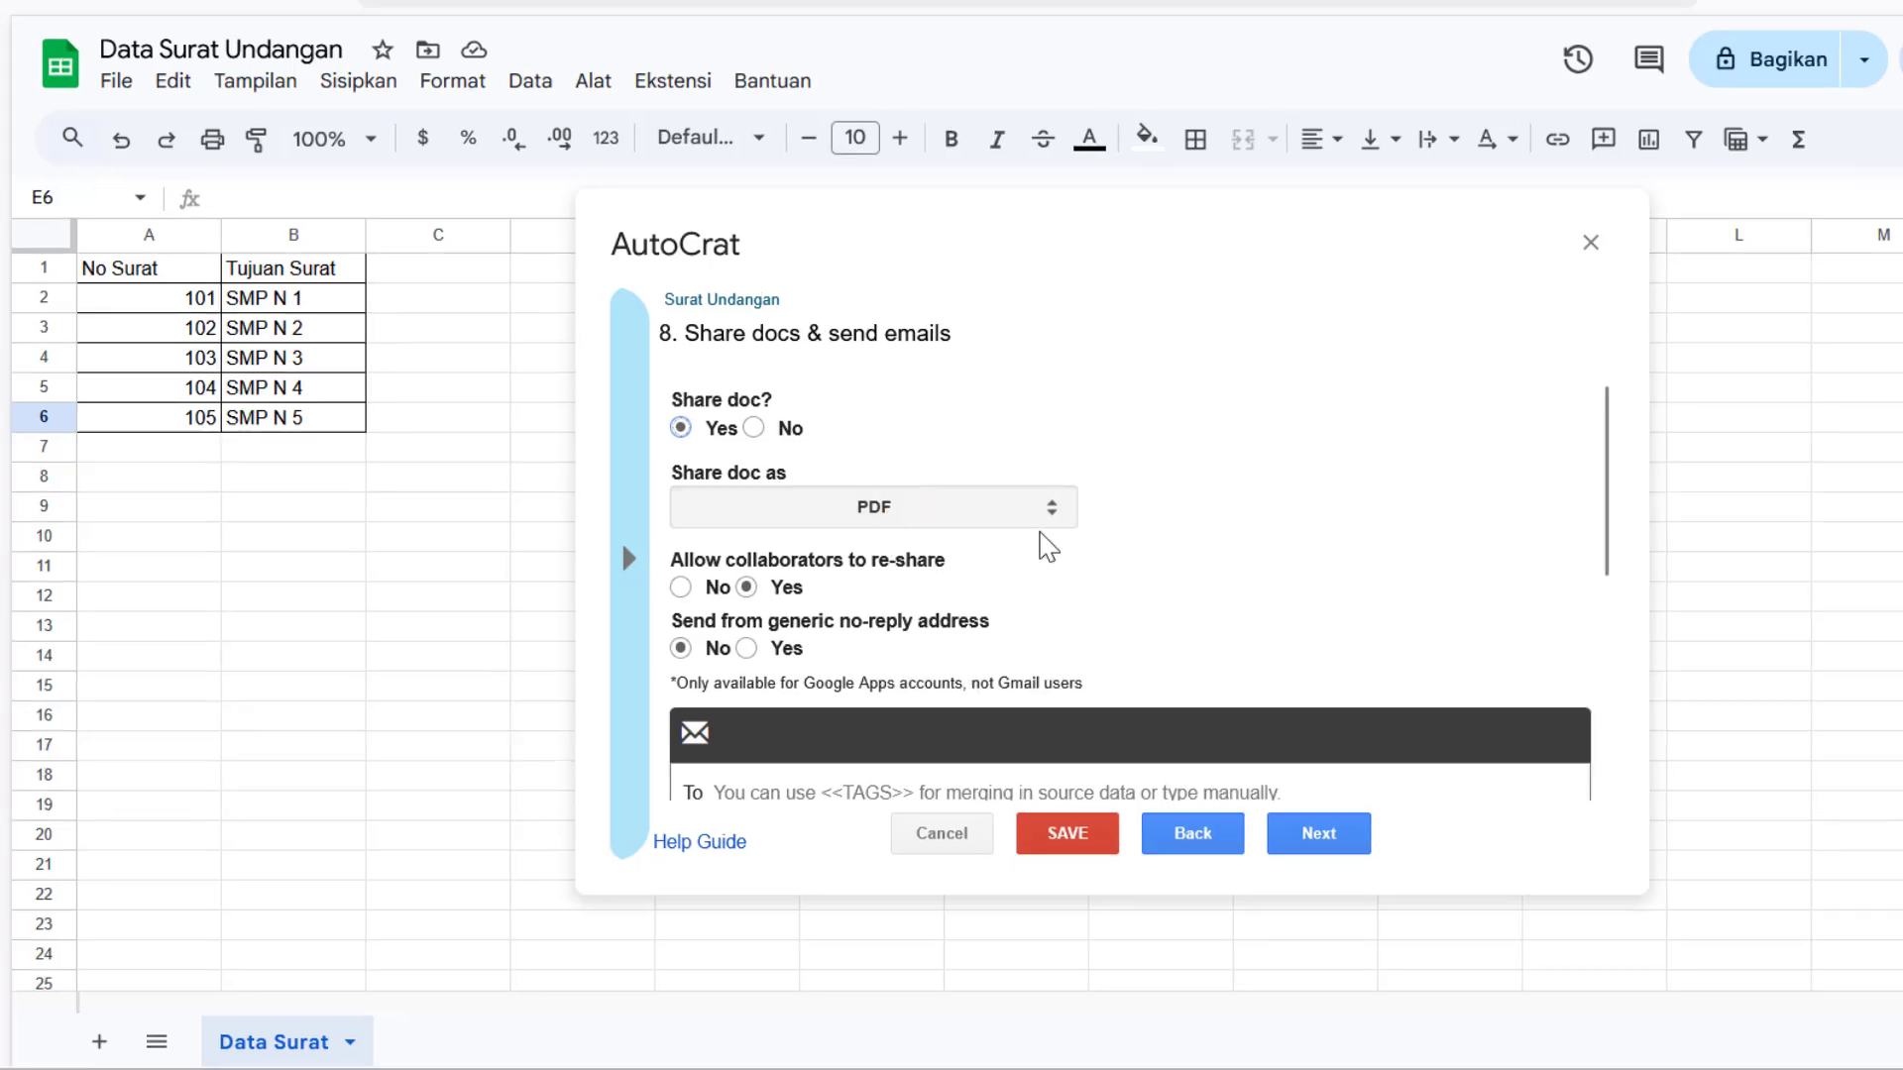
{"action": "scroll", "coordinate": [1096, 539], "scroll_direction": "down", "scroll_amount": 3}
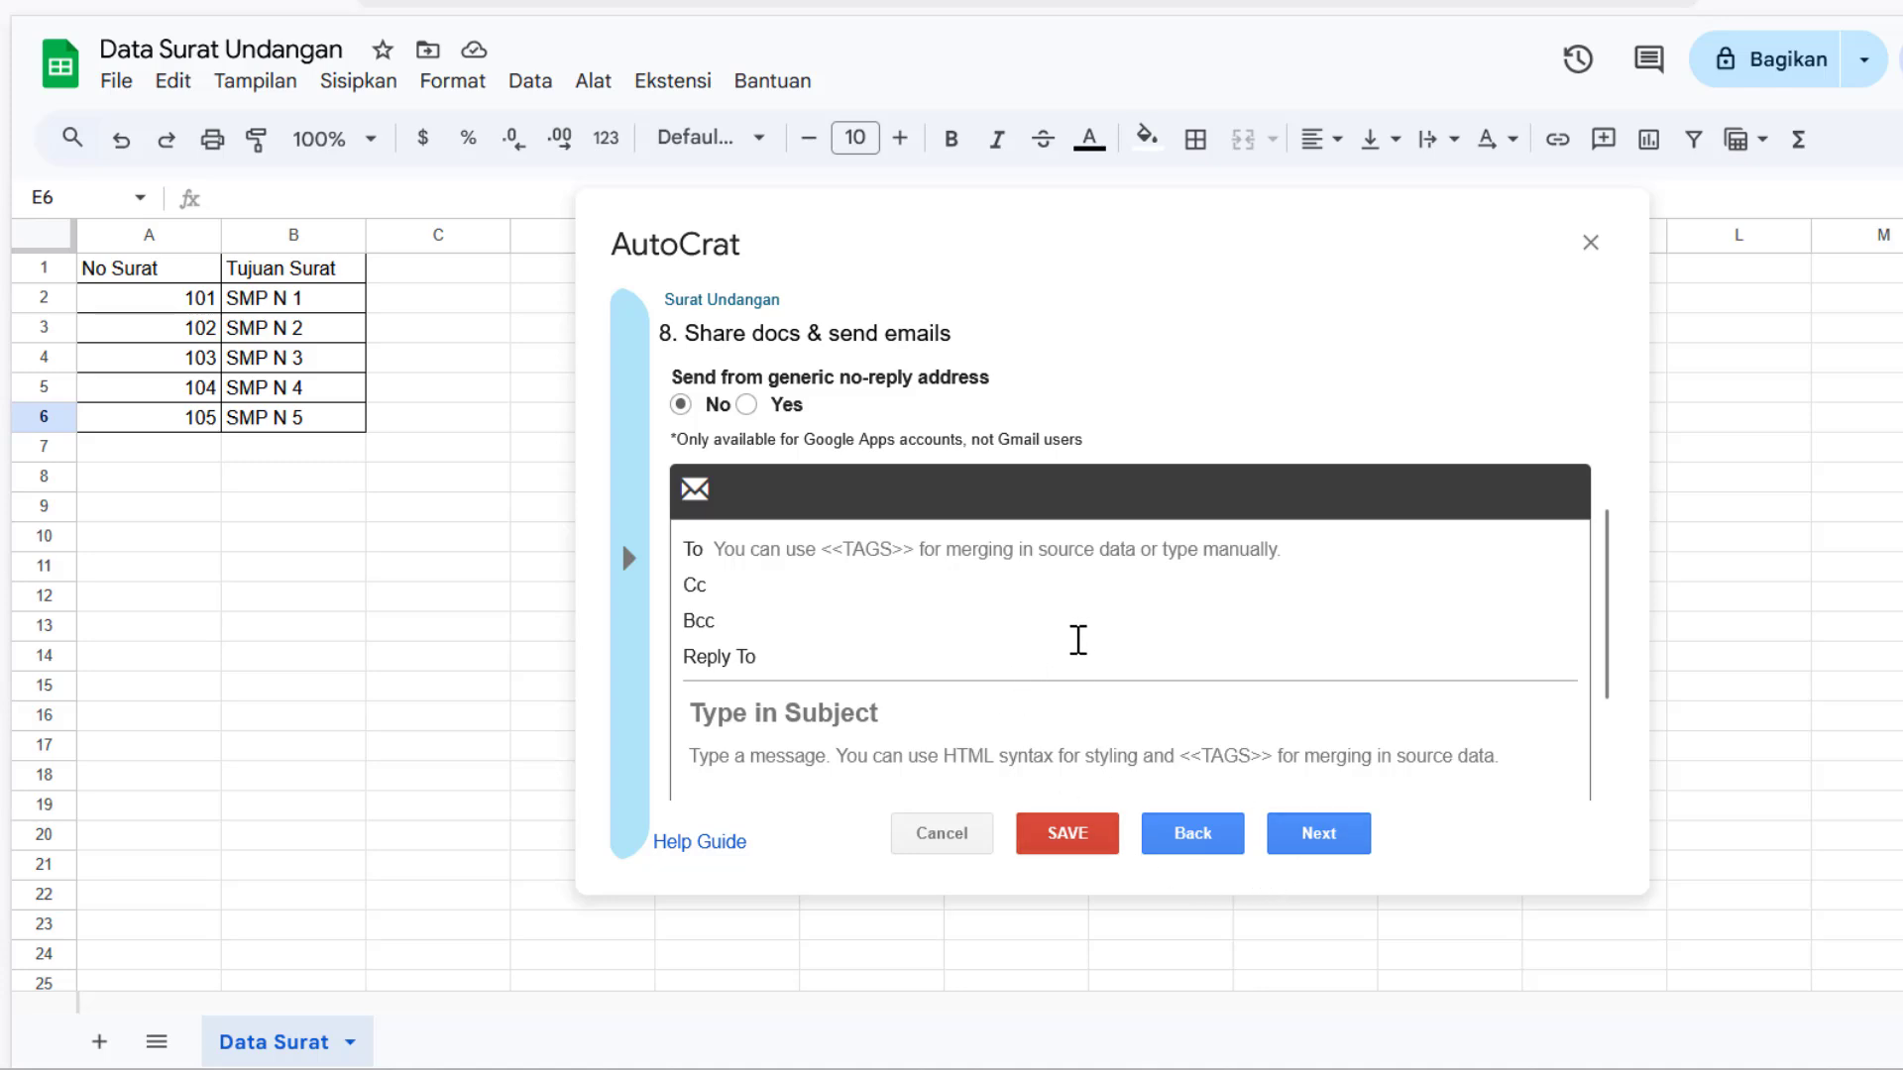
{"action": "scroll", "coordinate": [1074, 641], "scroll_direction": "up", "scroll_amount": 3}
{"action": "left_click", "coordinate": [754, 427]}
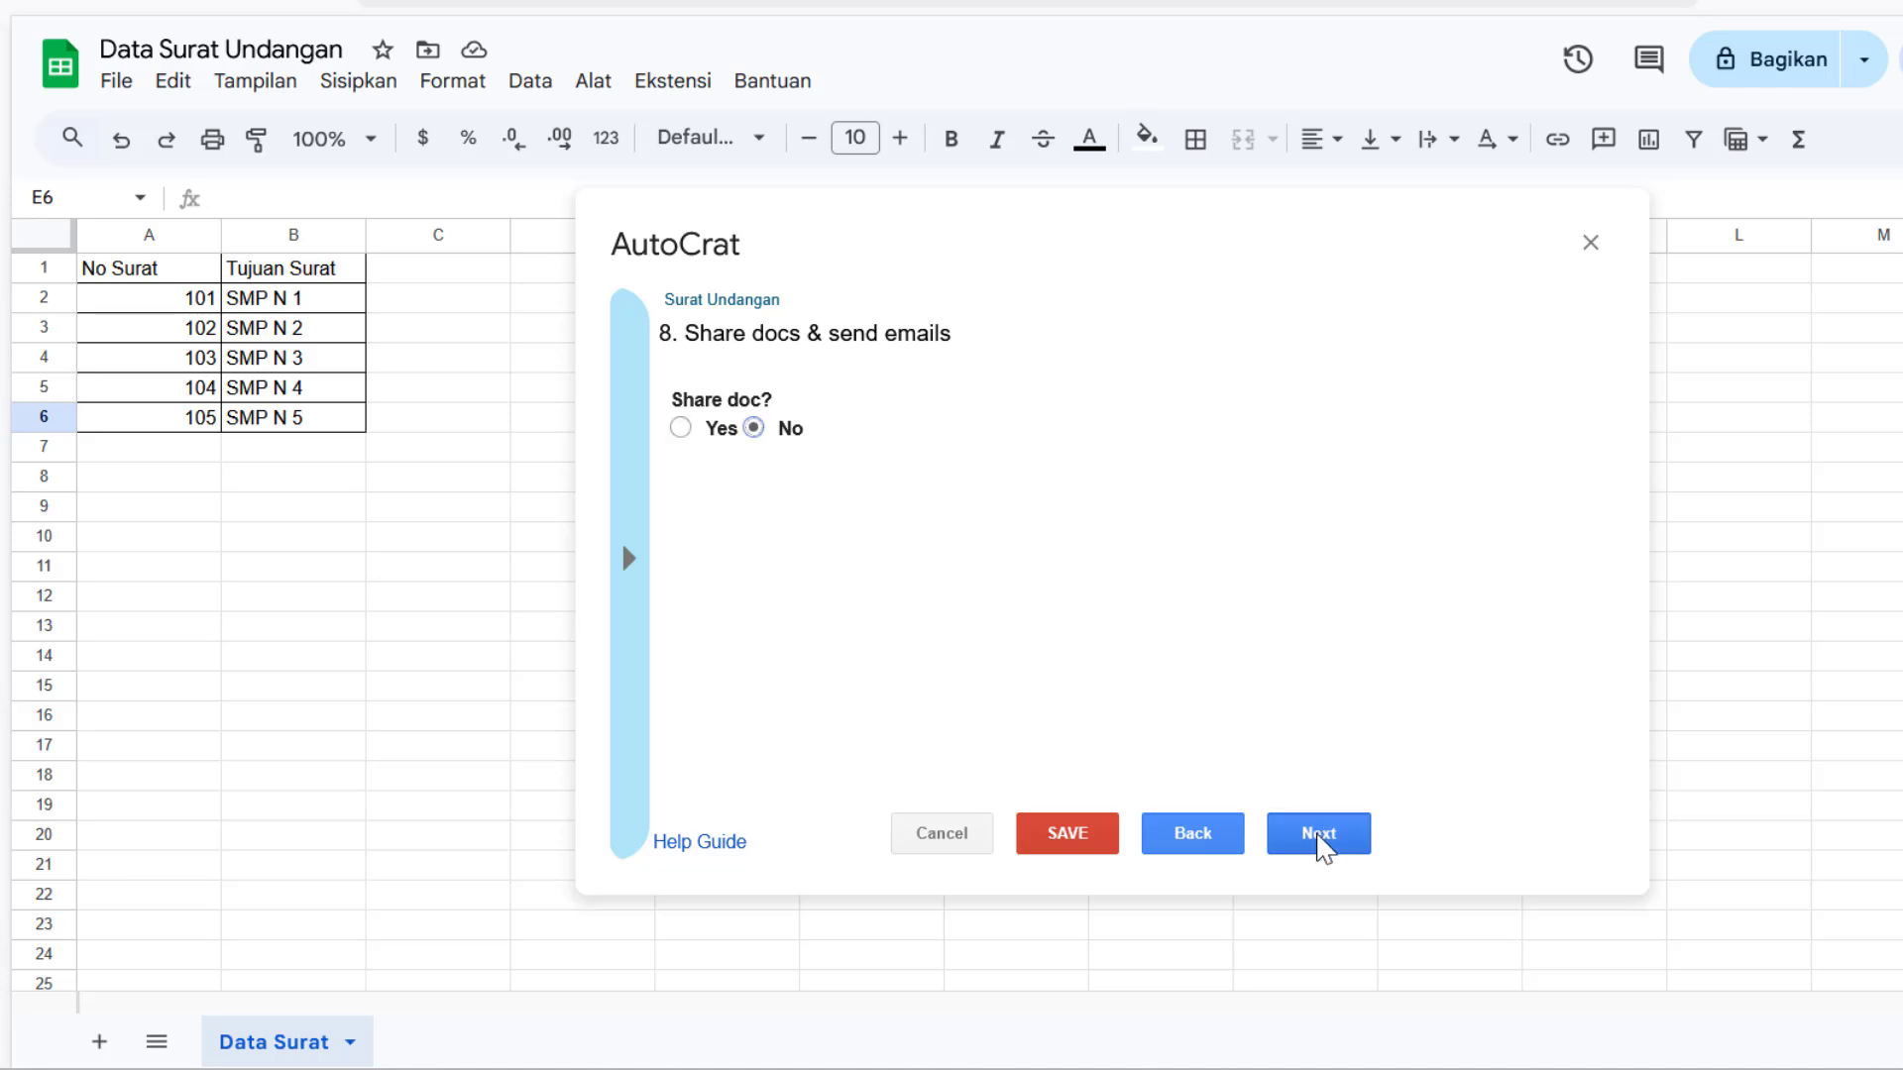
Save the merge job with the form and time triggers left off, and delete the duplicate Surat Undangan job.
{"action": "left_click", "coordinate": [1318, 835]}
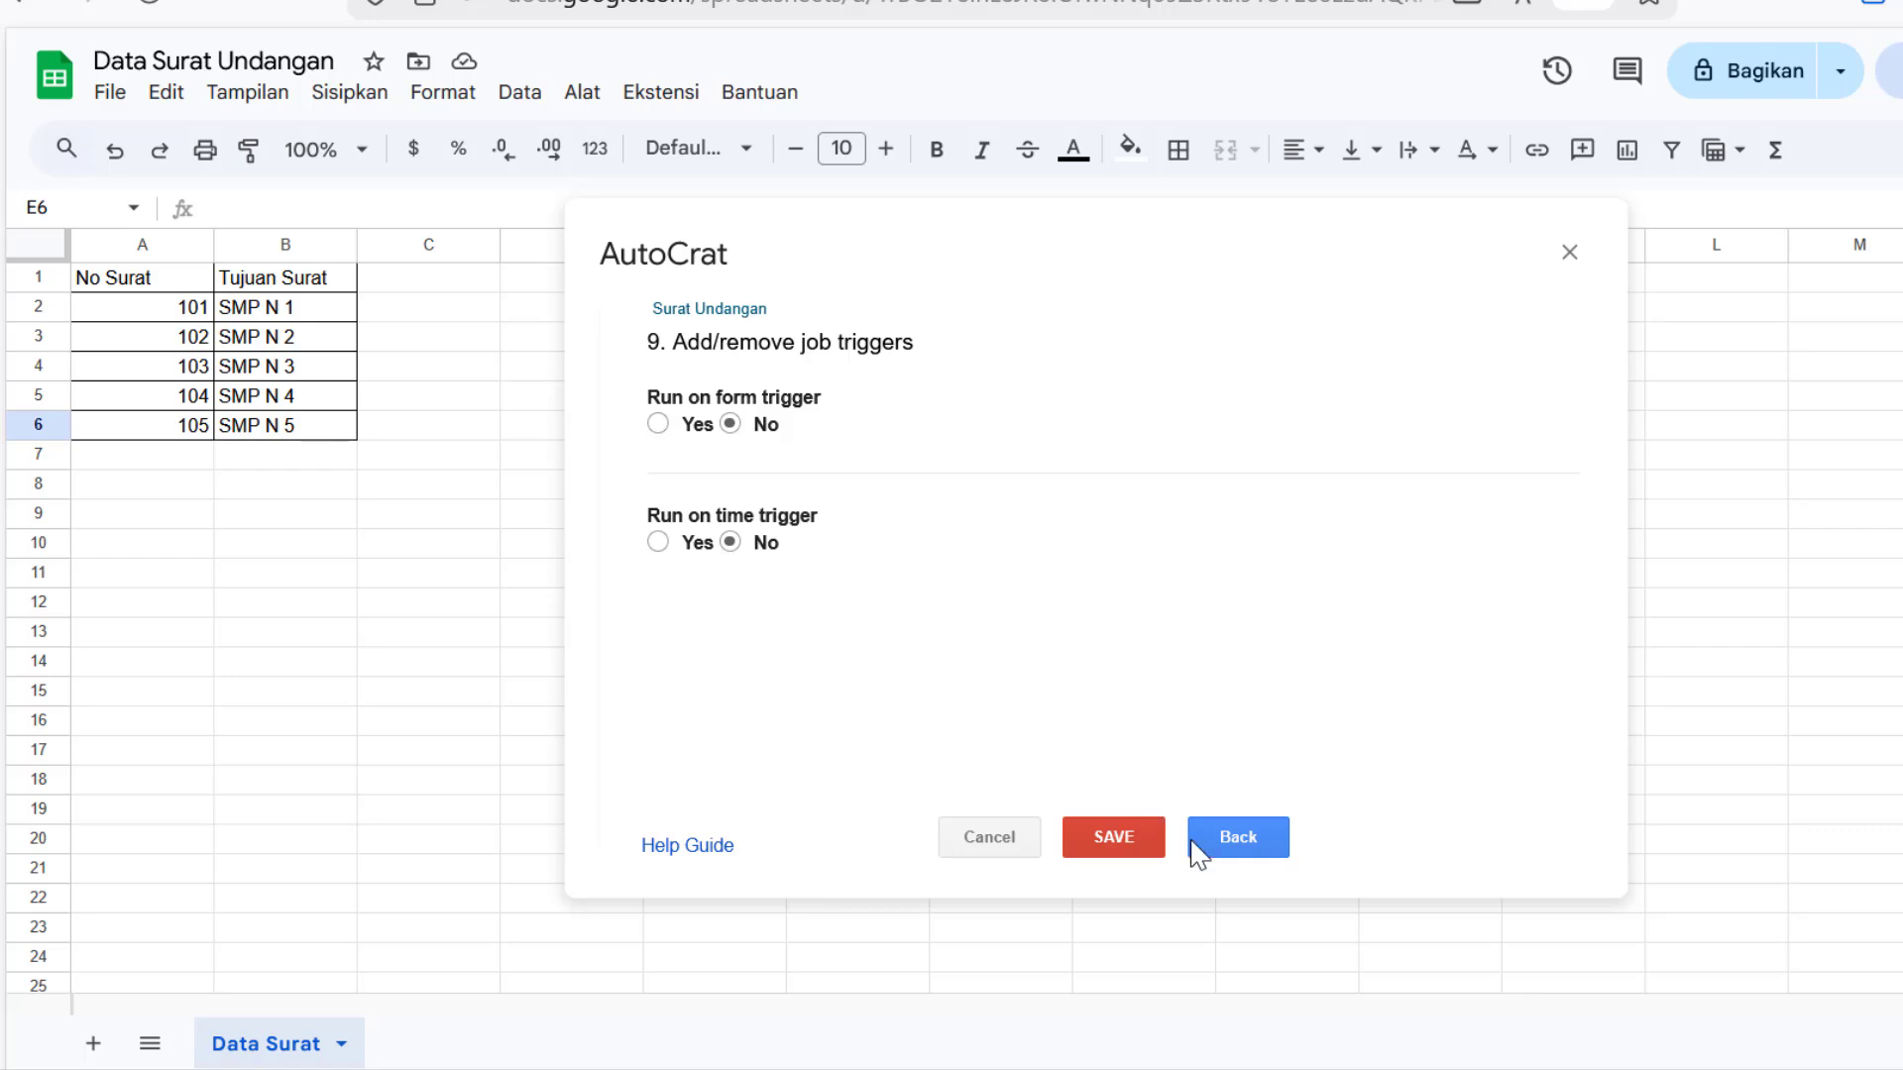
{"action": "left_click", "coordinate": [1114, 845]}
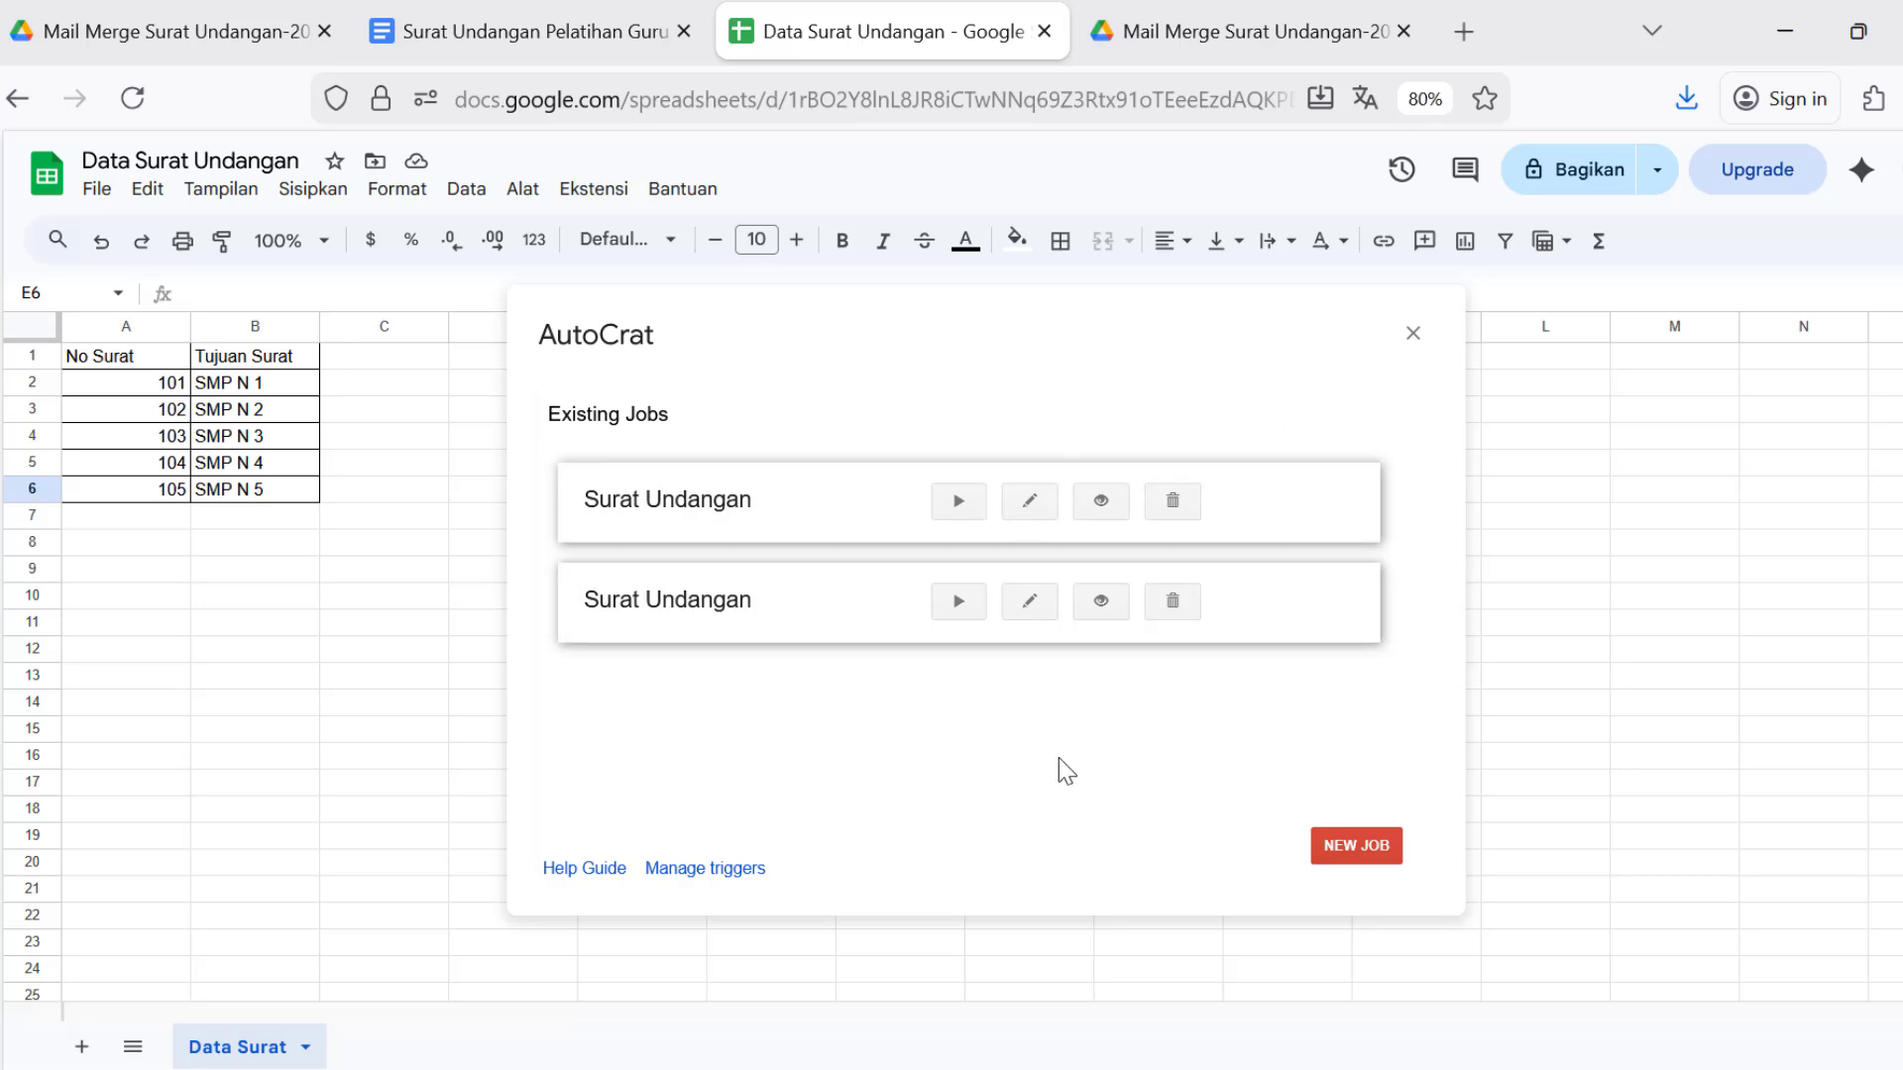
{"action": "left_click", "coordinate": [1173, 601]}
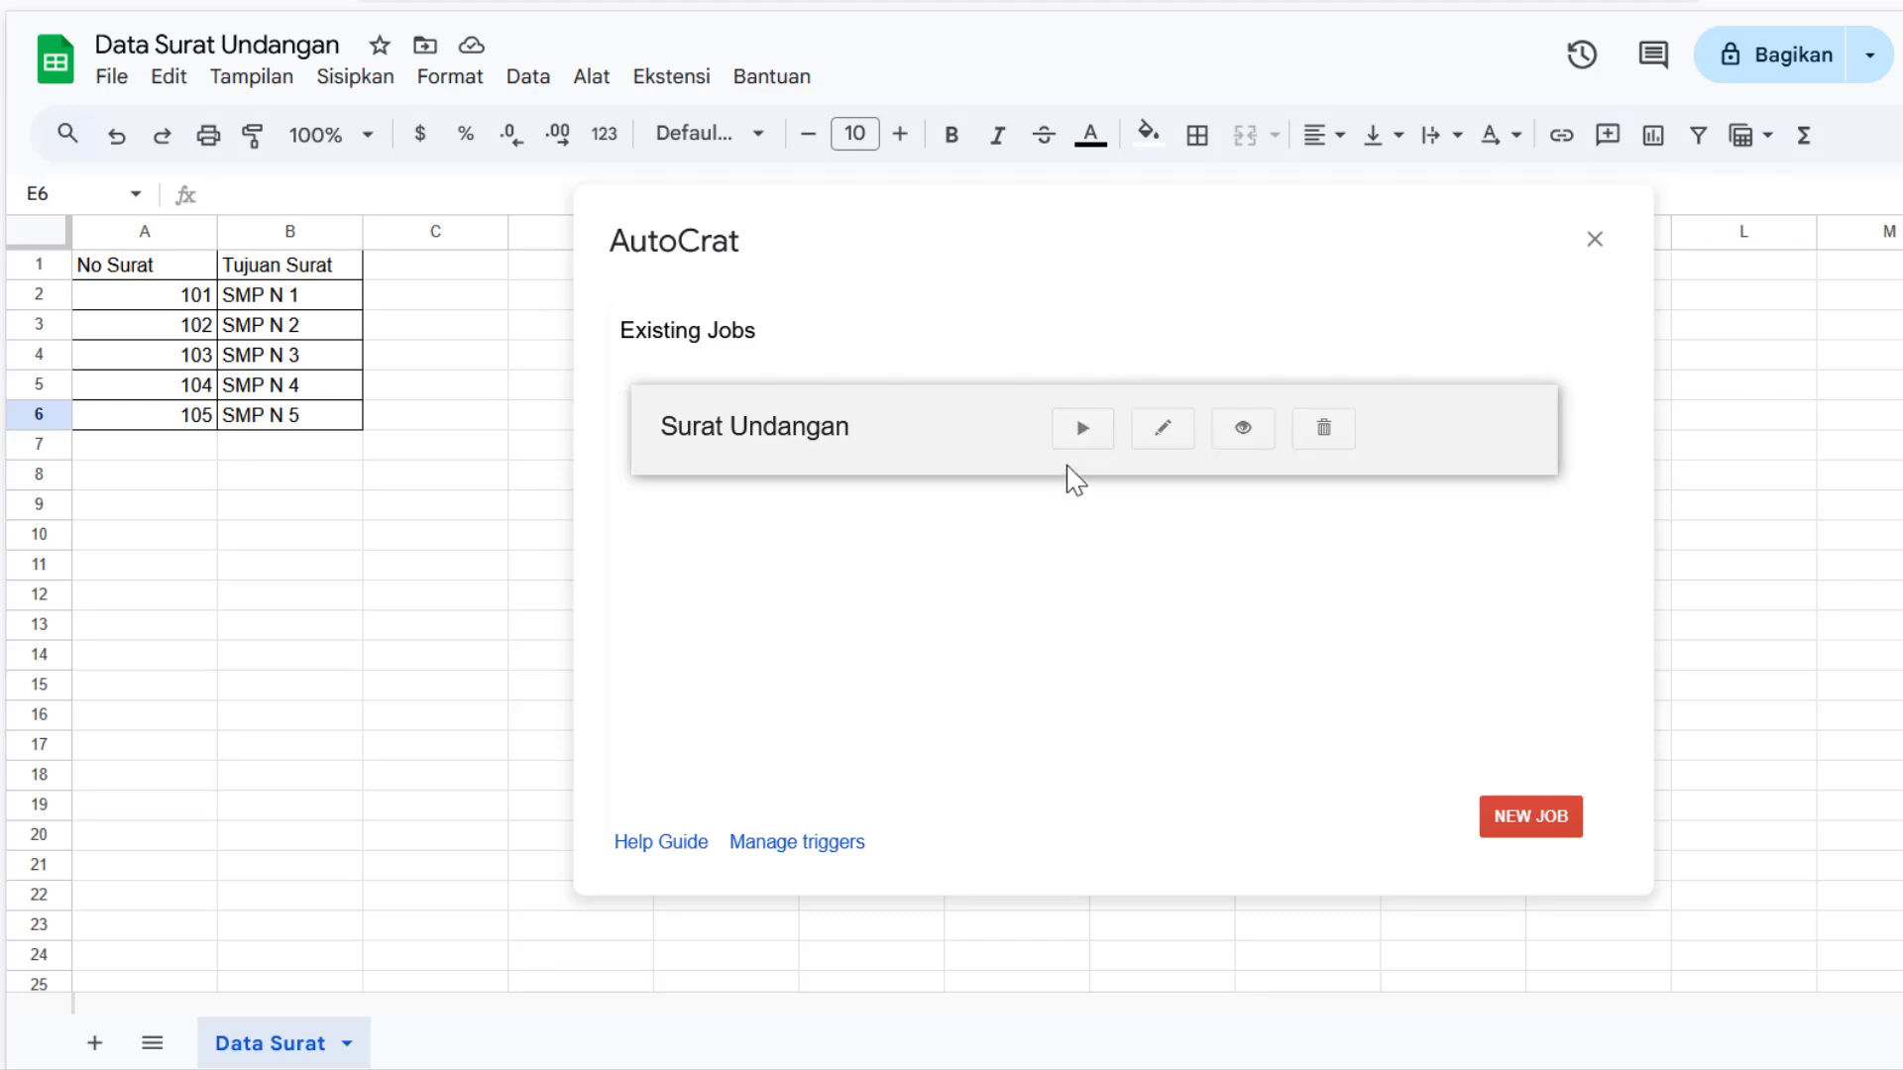
Check the Surat Undangan job's edit view and job details, and generate a preview for the first mergeable row.
{"action": "left_click", "coordinate": [1166, 441]}
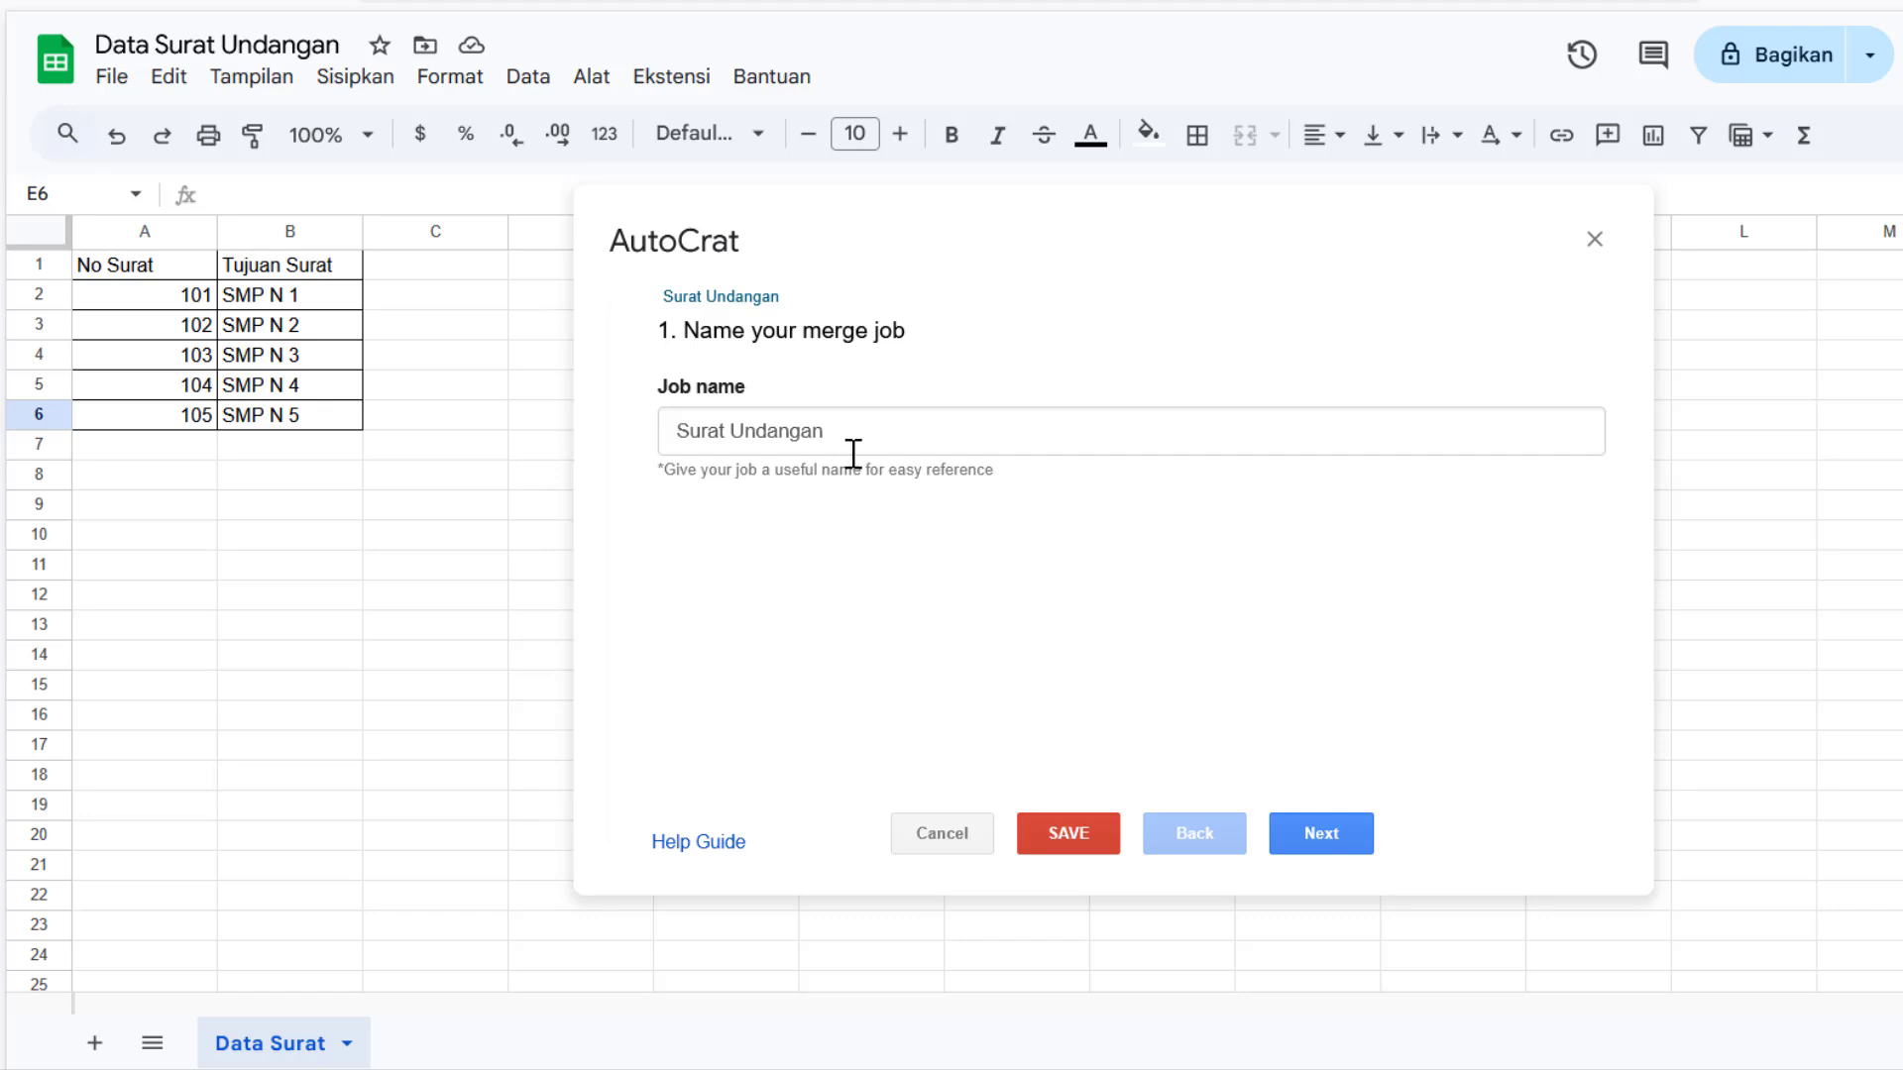
{"action": "left_click", "coordinate": [932, 845]}
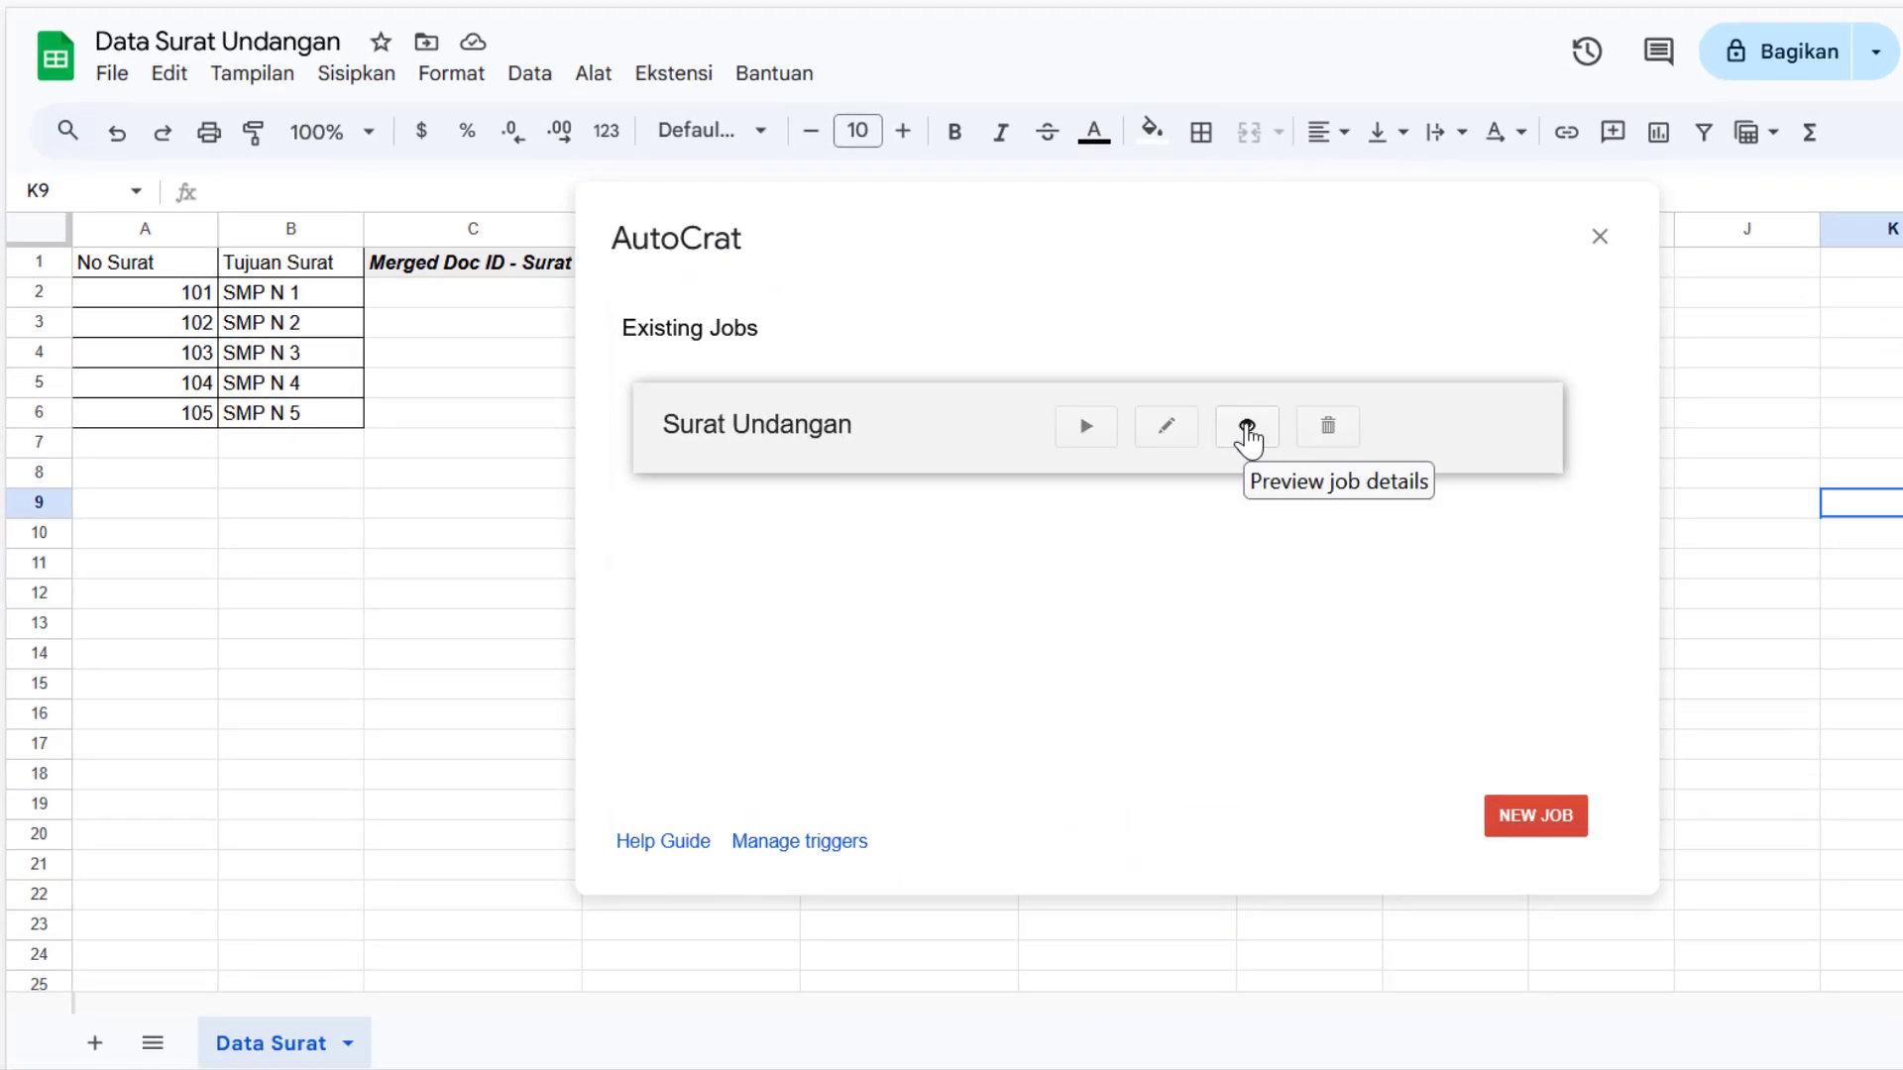
{"action": "left_click", "coordinate": [1247, 427]}
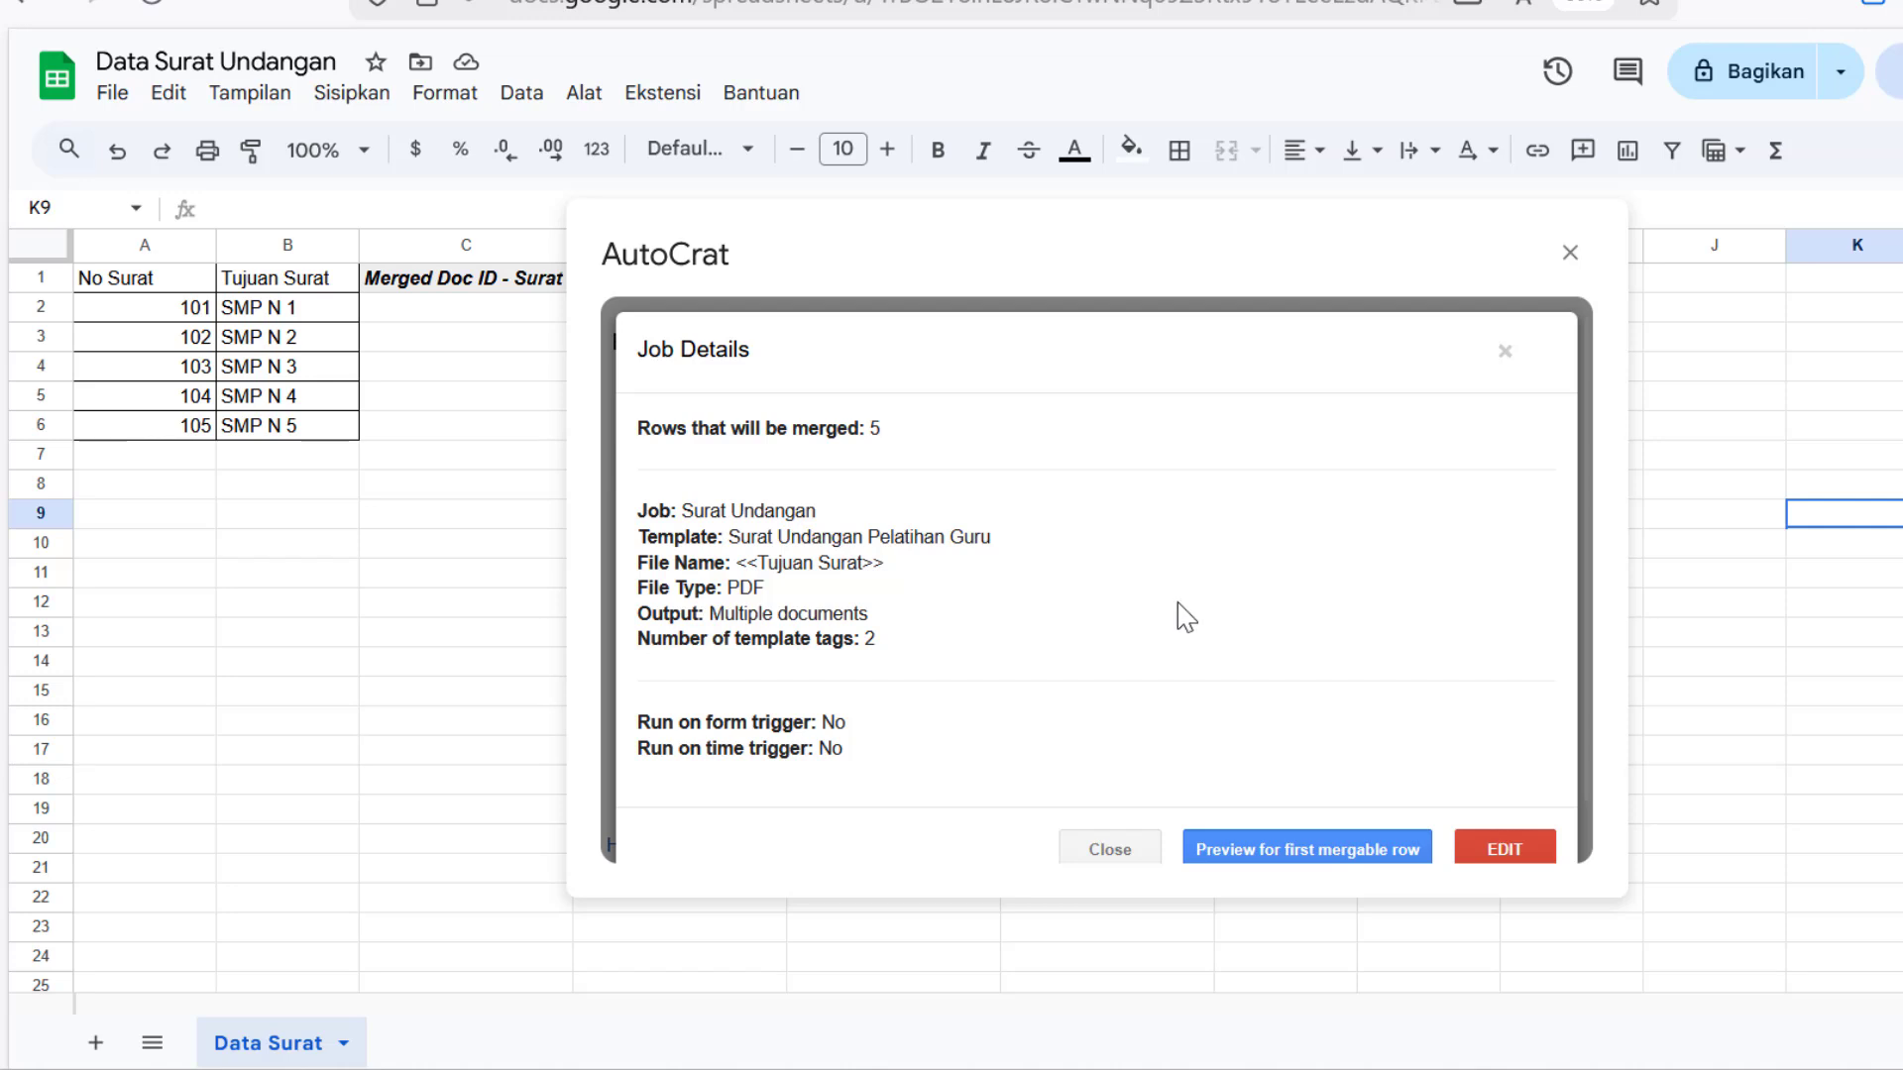
{"action": "left_click", "coordinate": [1290, 853]}
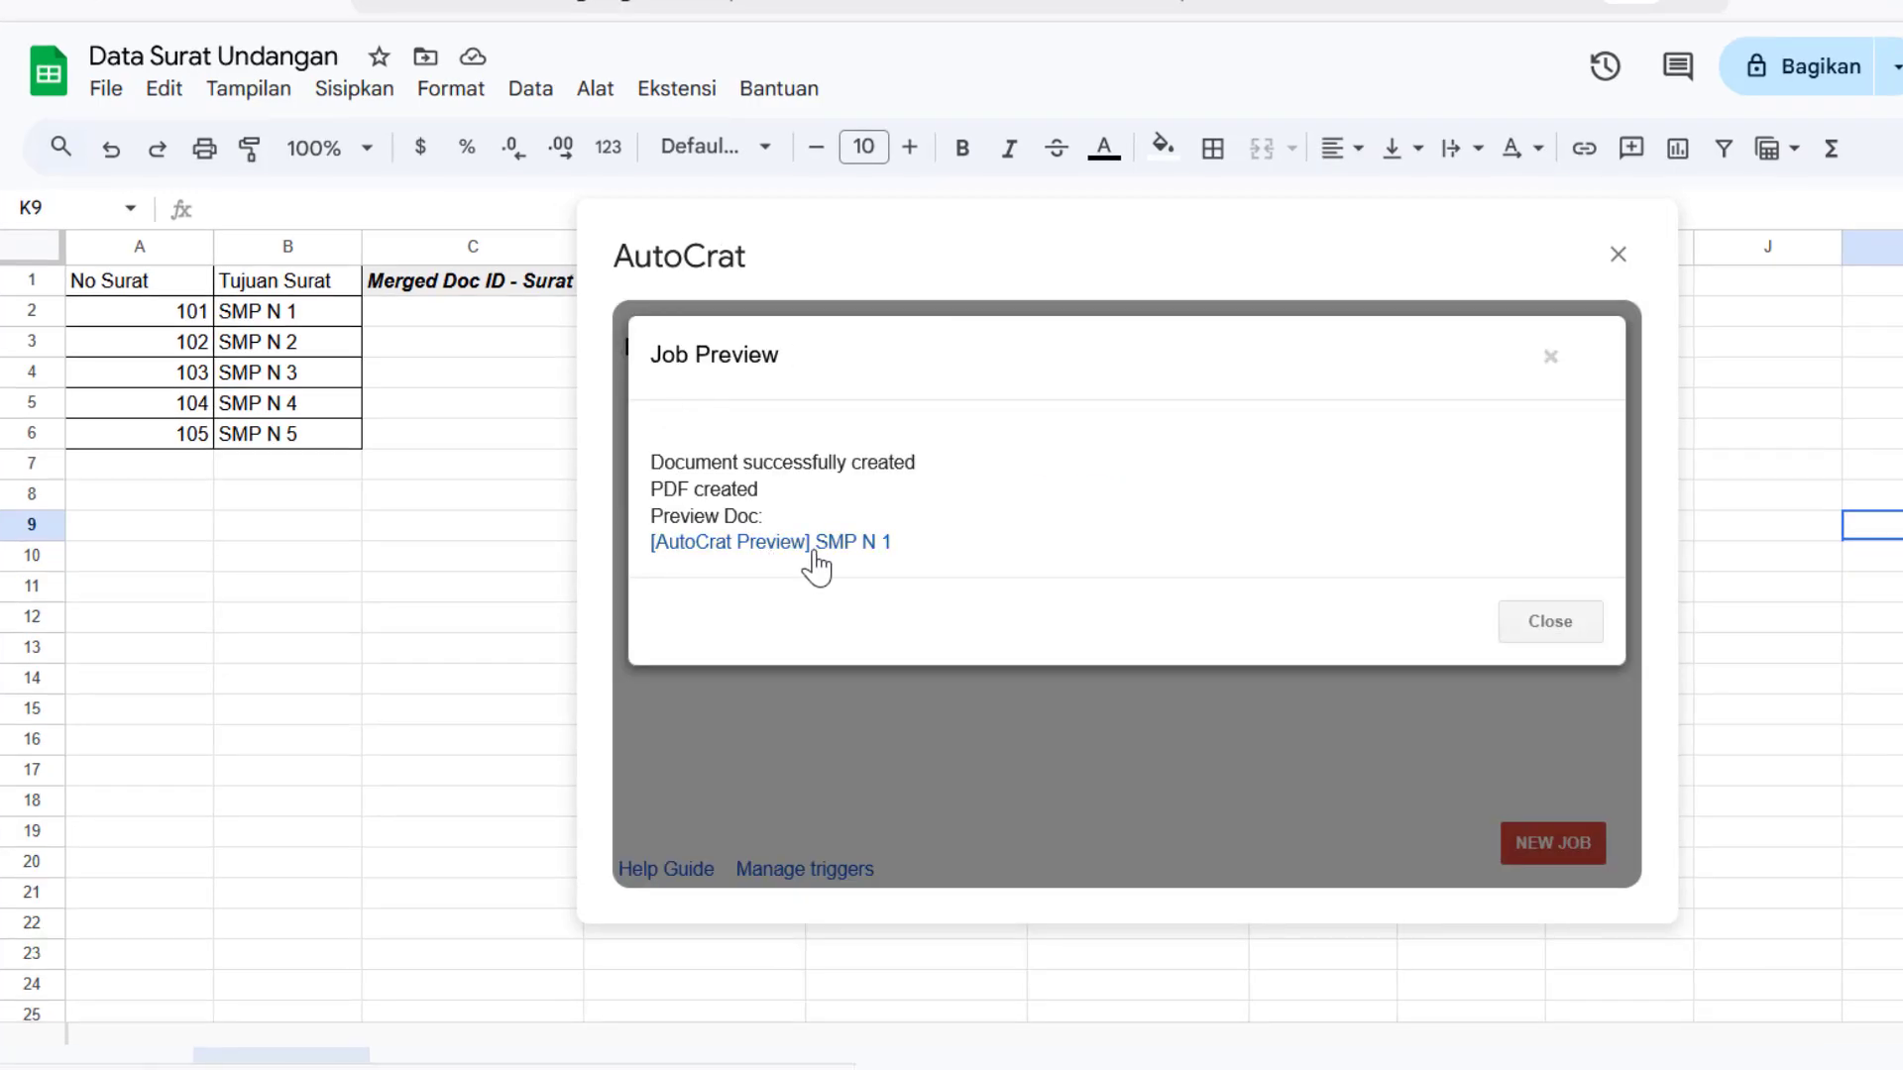
Open the preview PDF for SMP N 1, examine the merged letter, and close the file and the job preview.
{"action": "left_click", "coordinate": [732, 543]}
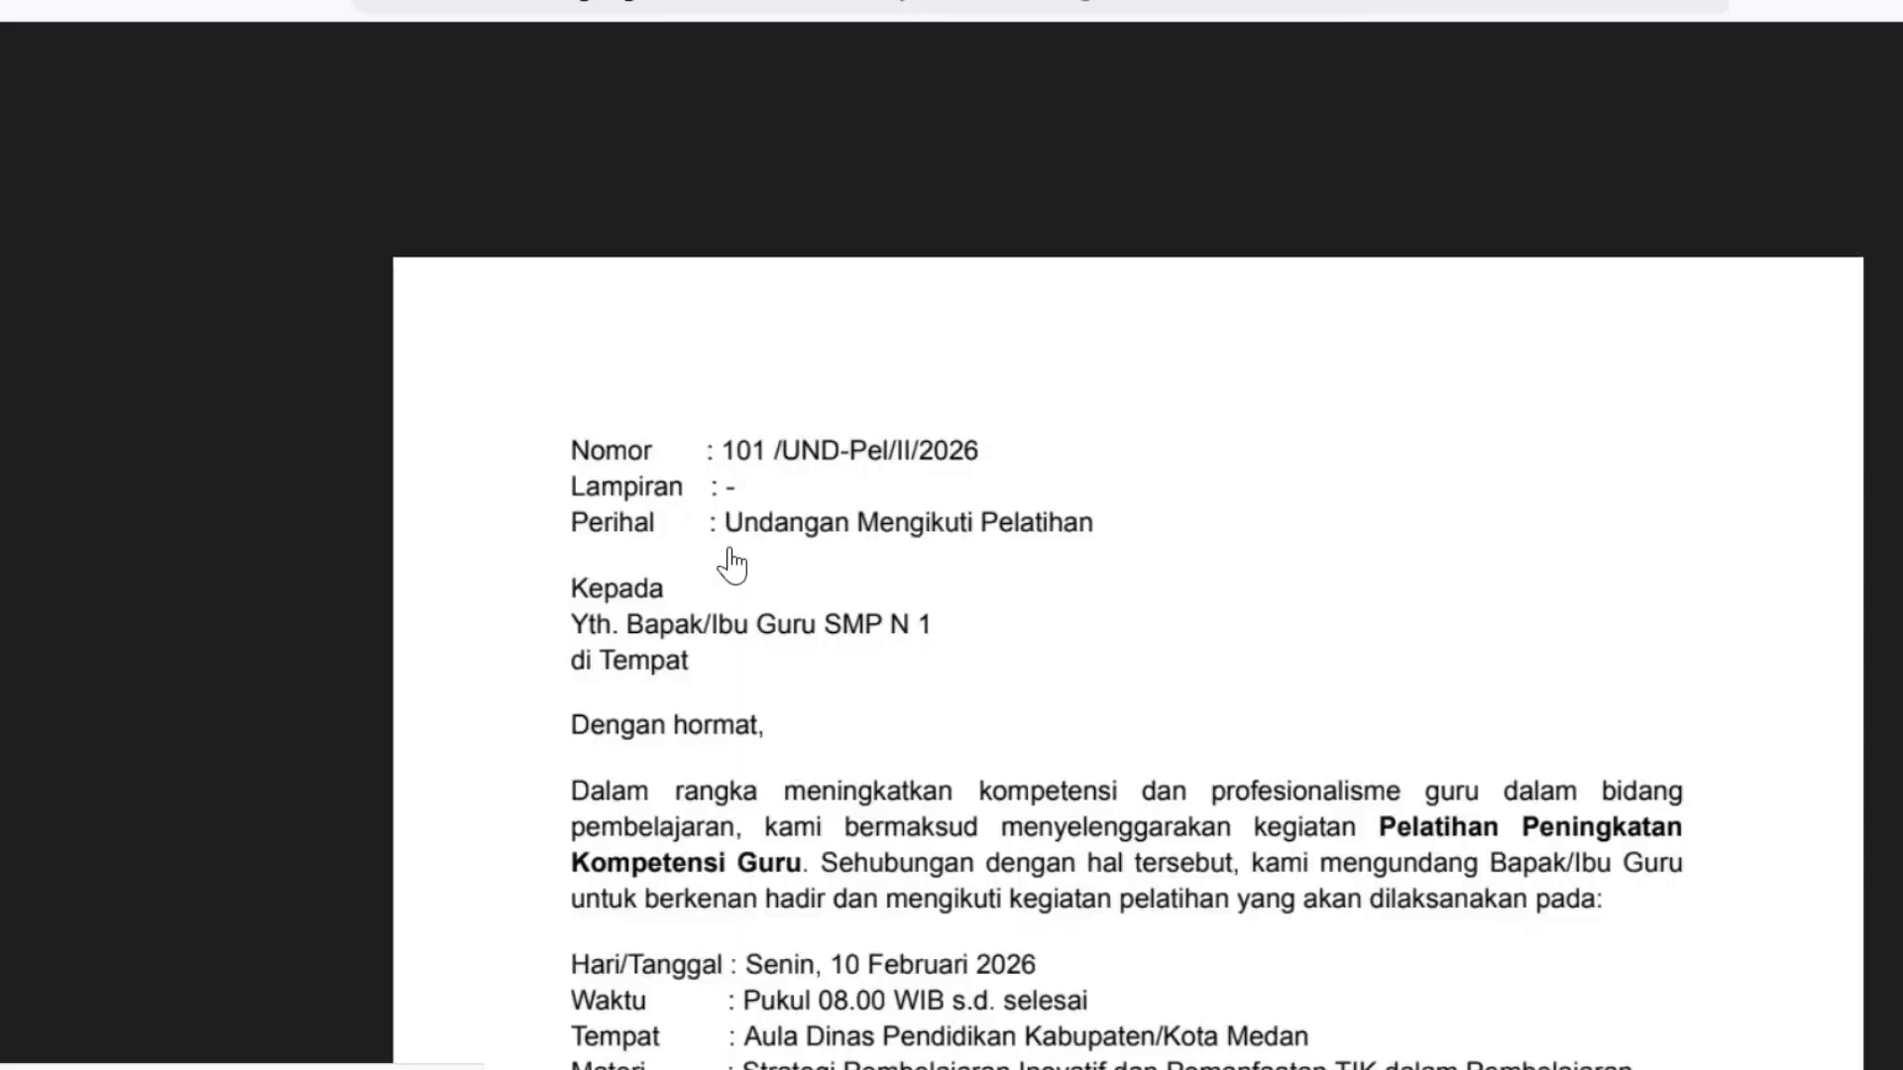
{"action": "scroll", "coordinate": [979, 597], "scroll_direction": "down", "scroll_amount": 3}
{"action": "scroll", "coordinate": [979, 596], "scroll_direction": "up", "scroll_amount": 5}
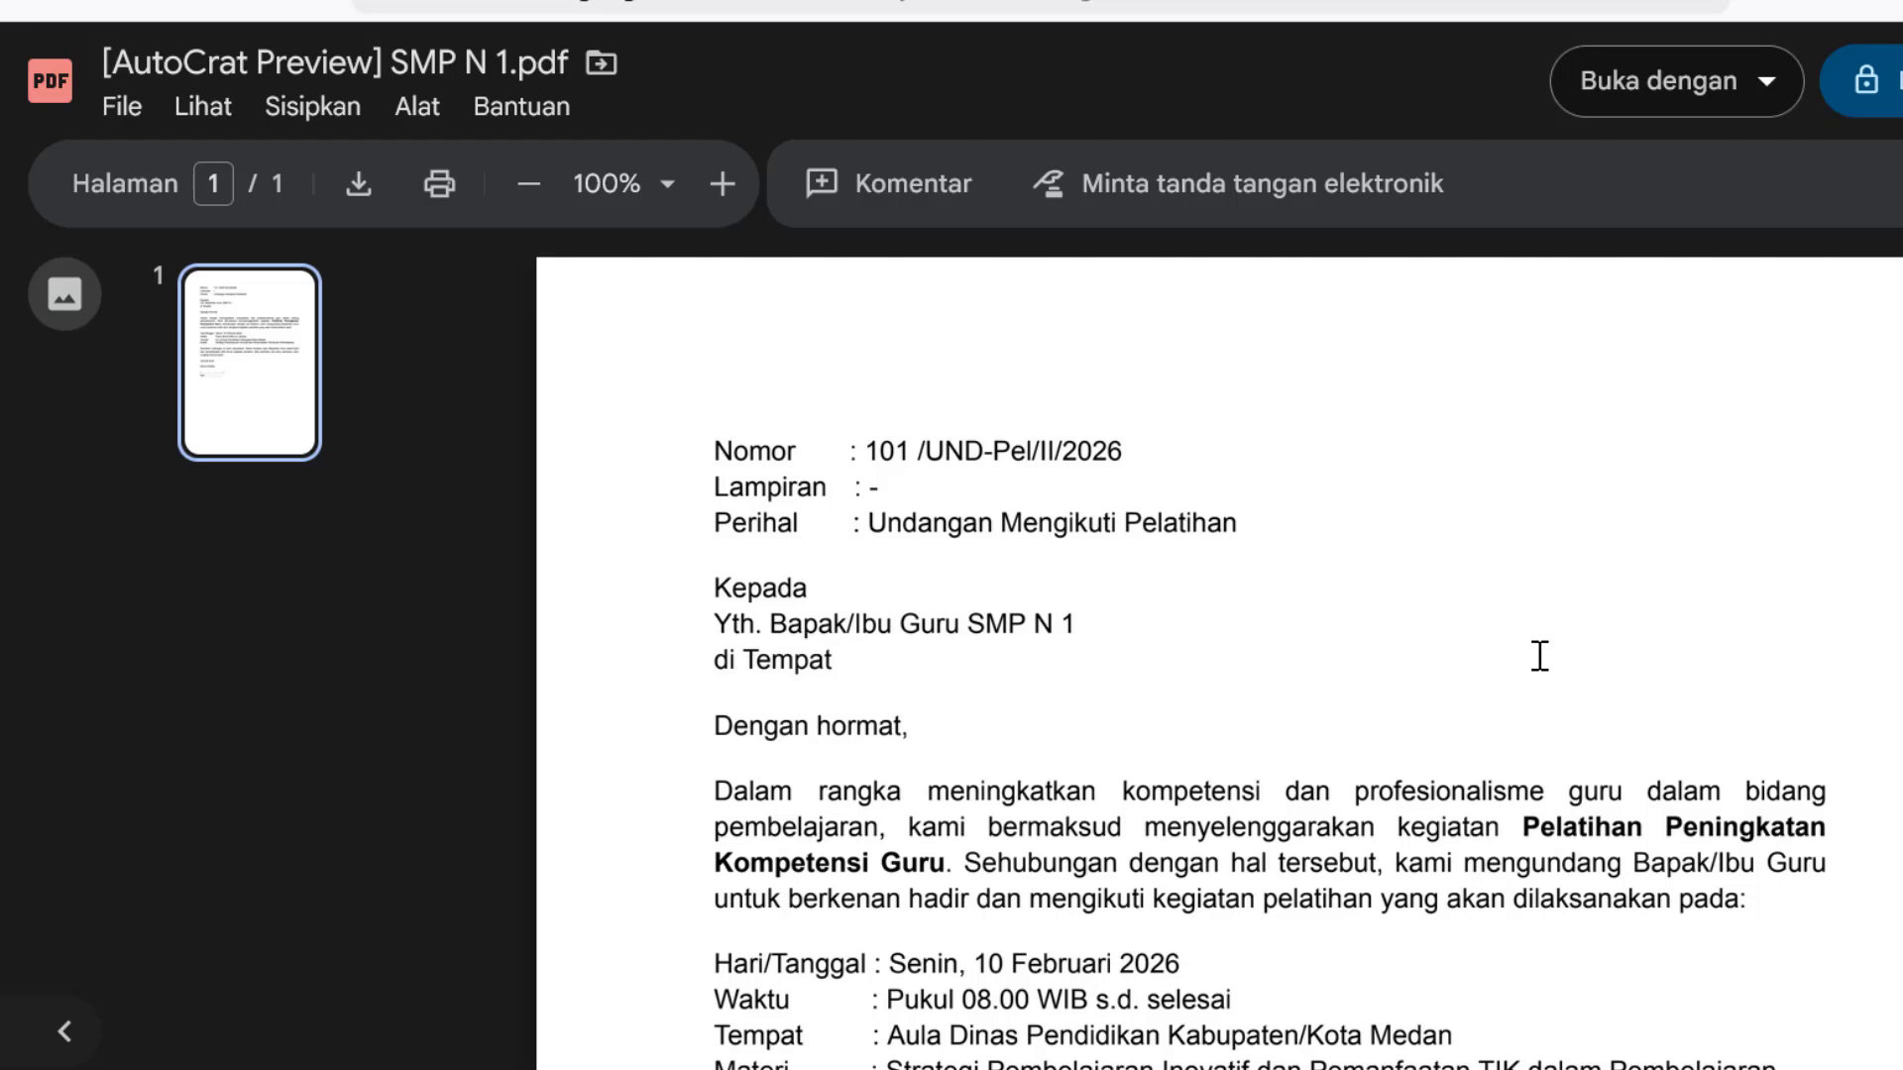
{"action": "scroll", "coordinate": [1009, 533], "scroll_direction": "down", "scroll_amount": 2}
{"action": "scroll", "coordinate": [888, 532], "scroll_direction": "up", "scroll_amount": 2}
{"action": "key", "text": "ctrl+w"}
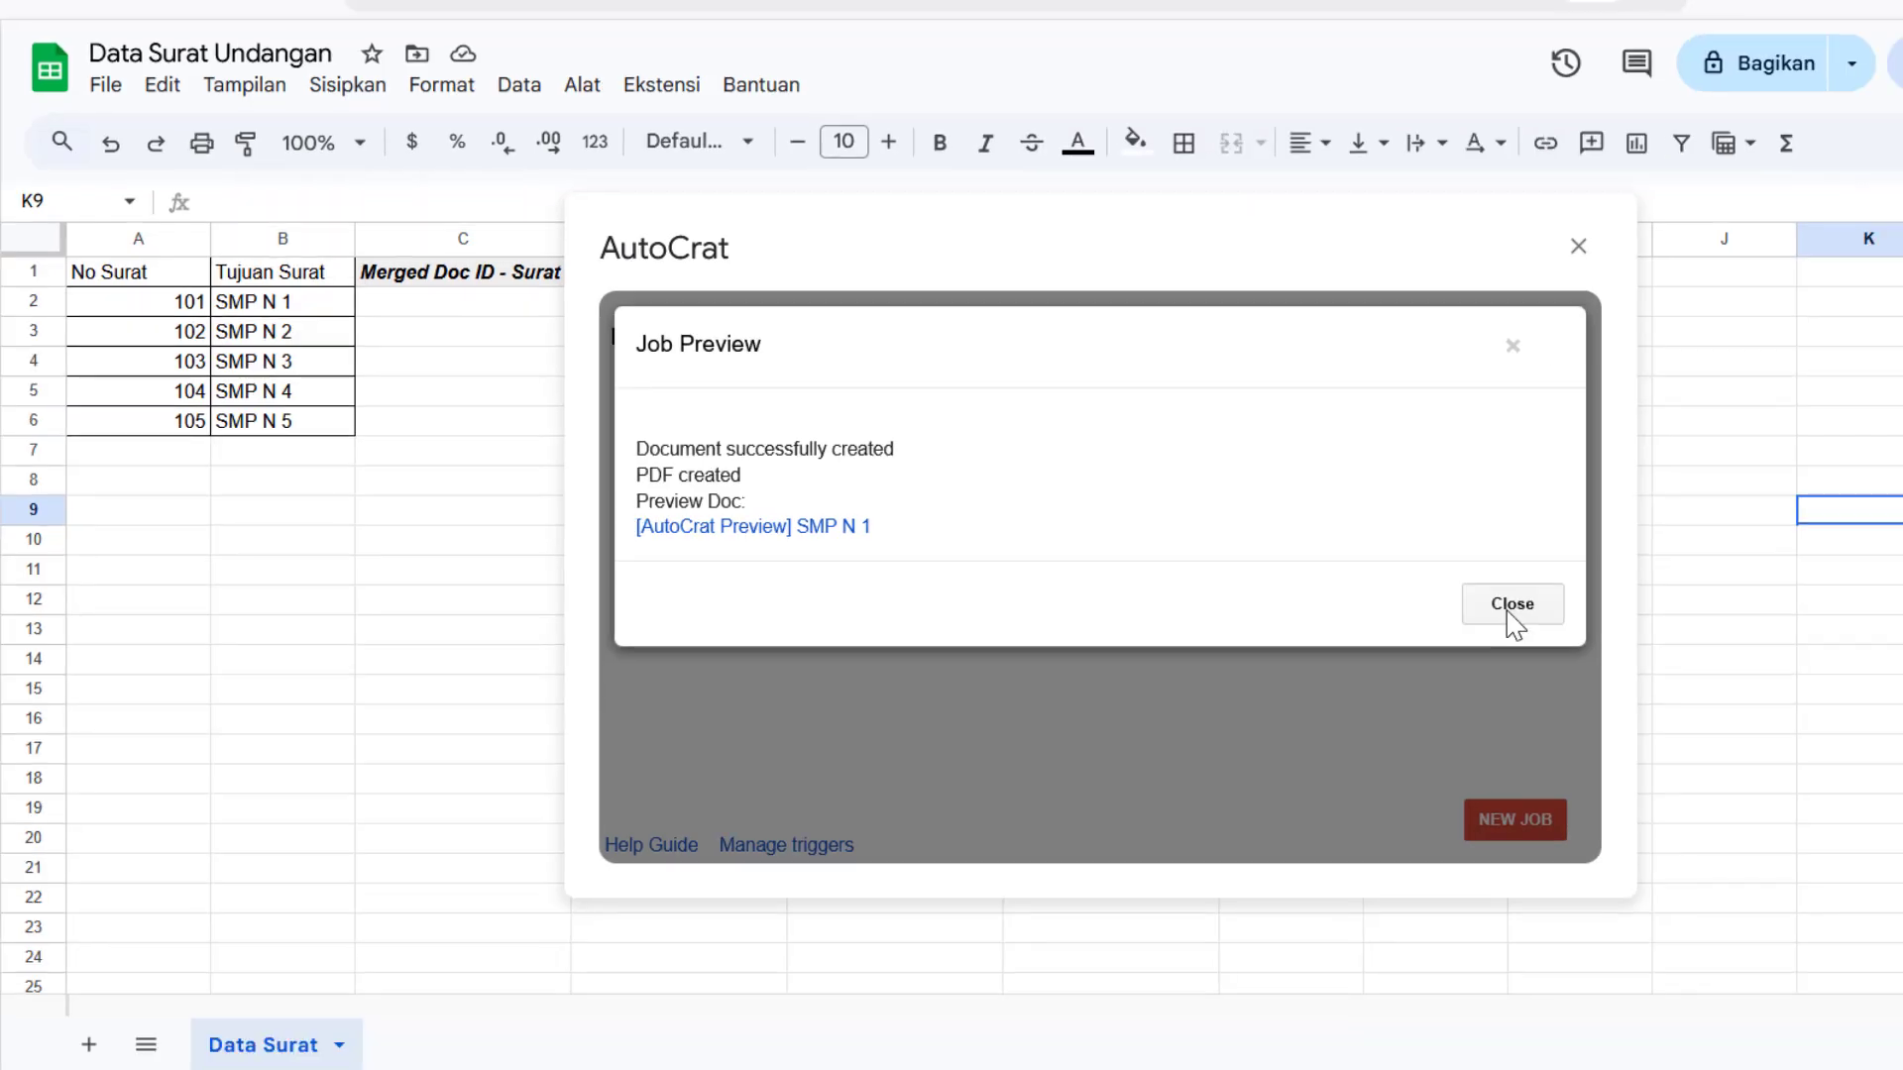
{"action": "left_click", "coordinate": [1512, 618]}
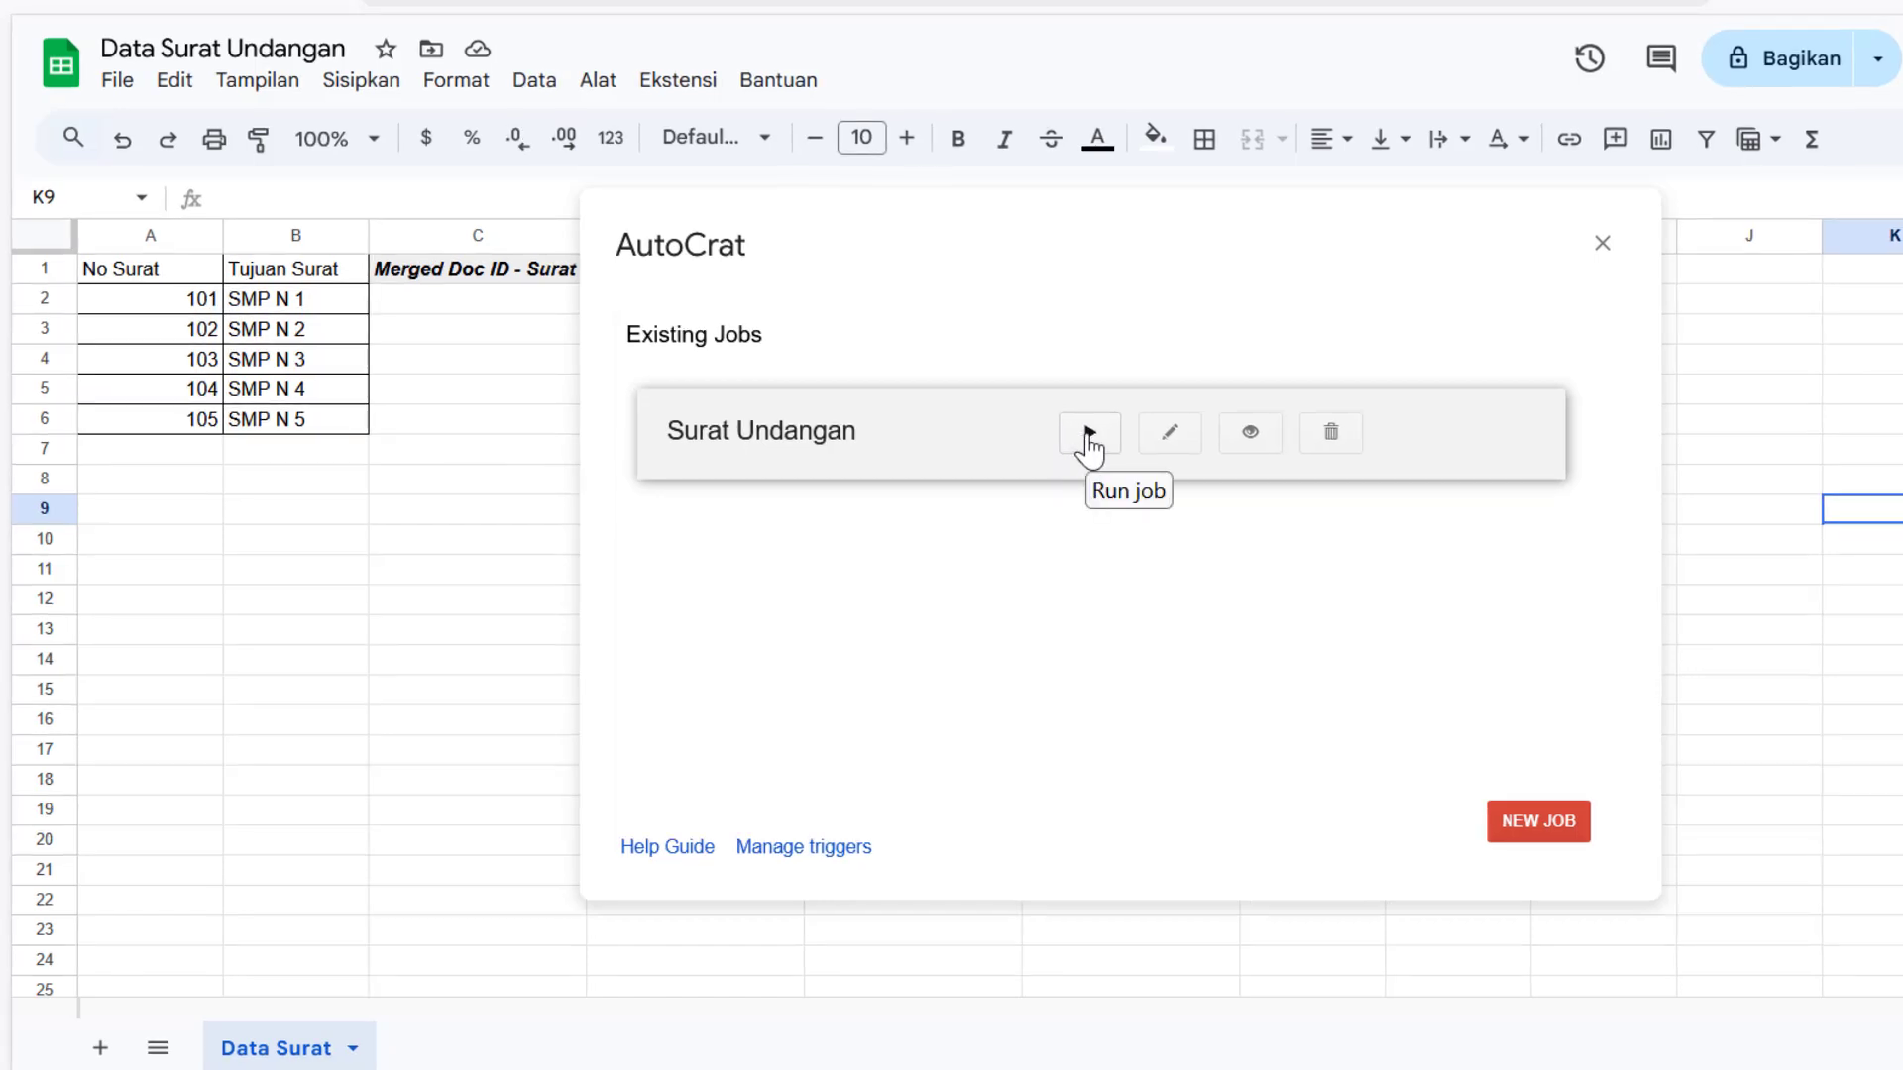
Run the Surat Undangan merge job for all data rows and close the AutoCrat dialog.
{"action": "left_click", "coordinate": [1089, 436]}
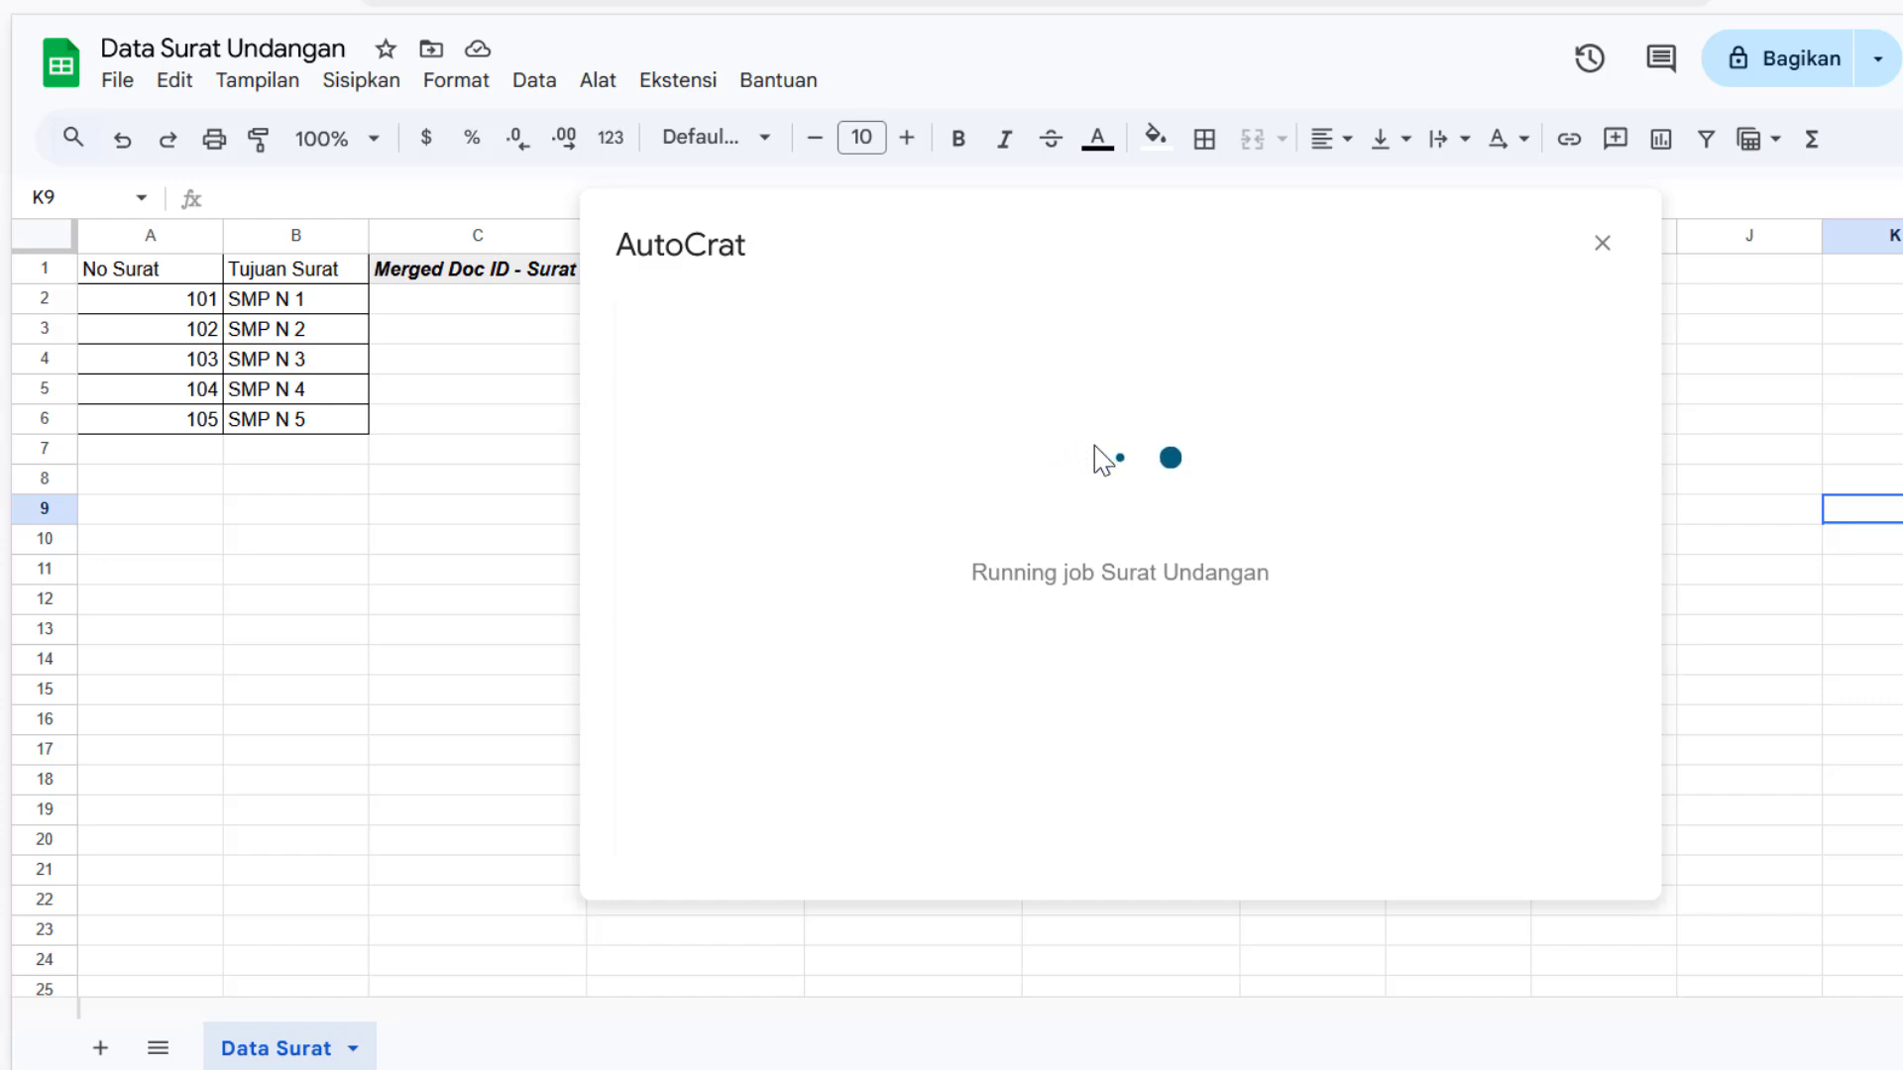
{"action": "left_click", "coordinate": [1582, 247]}
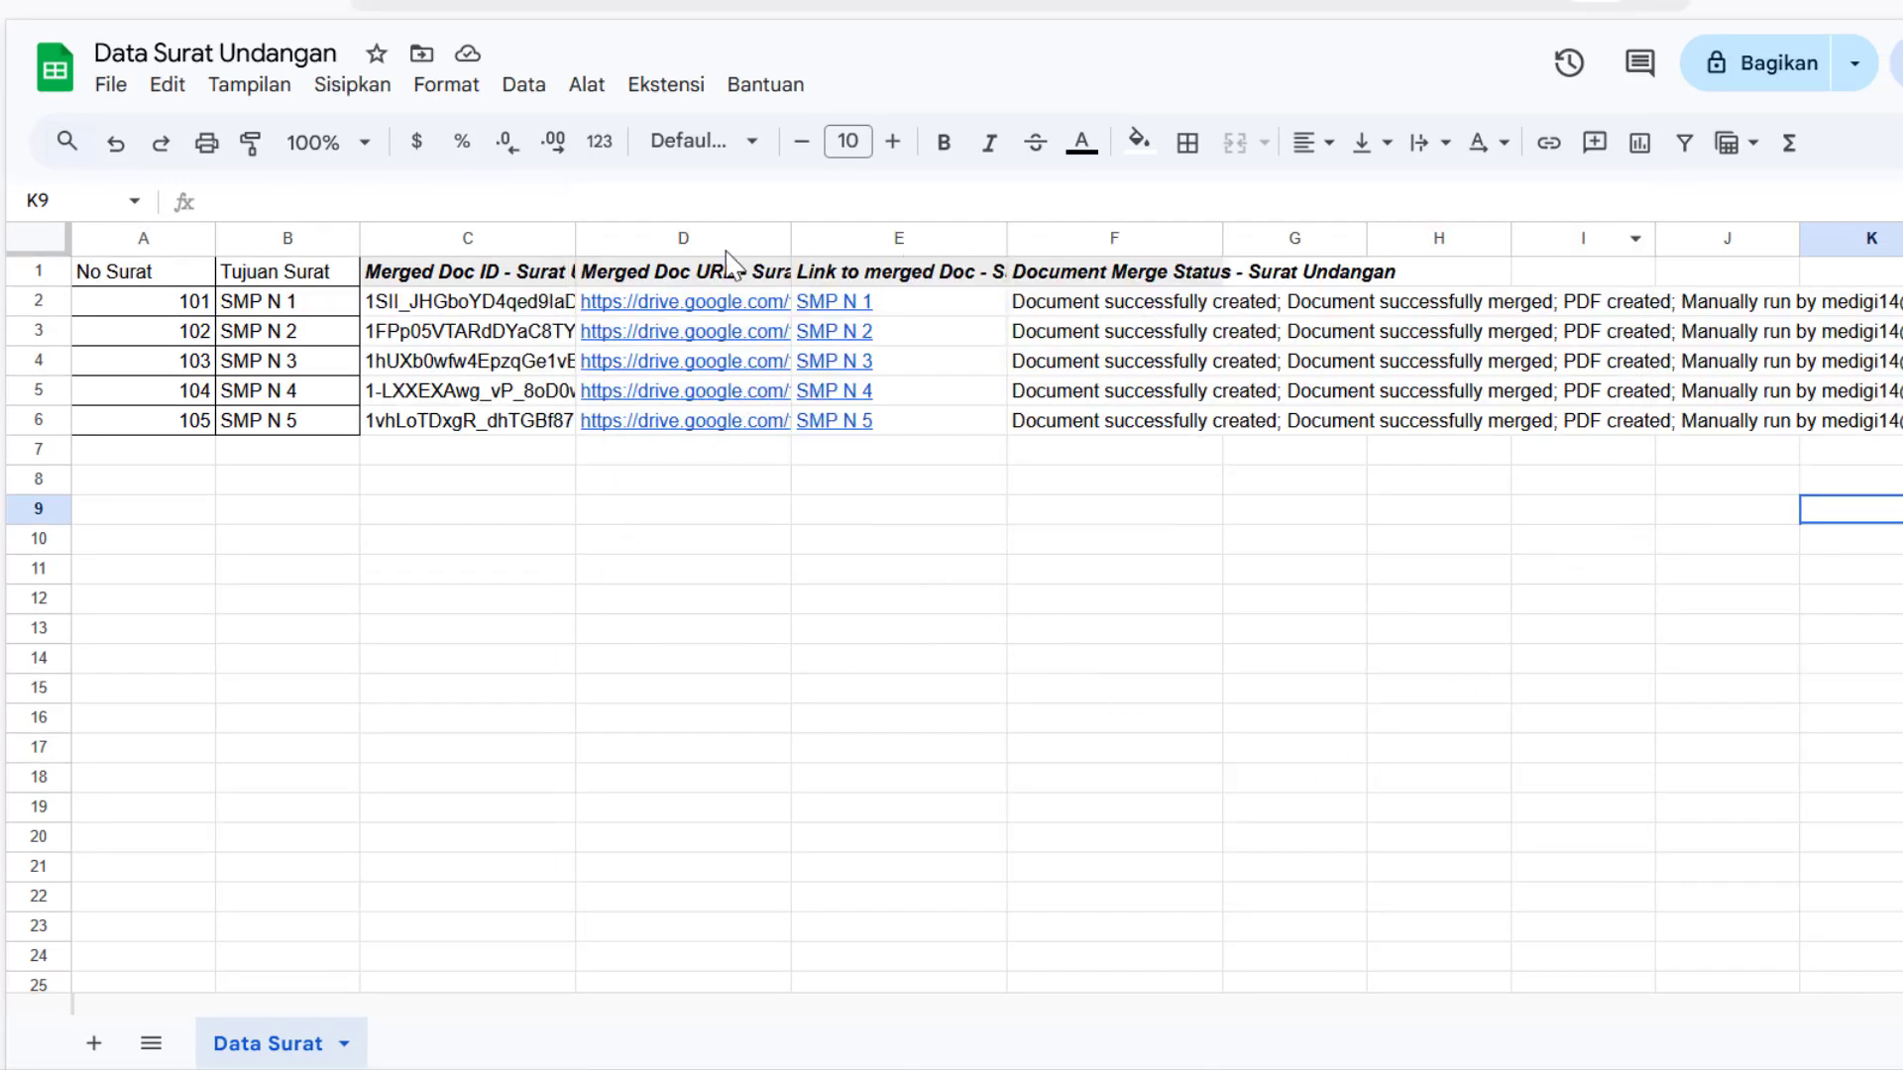
Open SMP N 5.pdf through its merged document link in the sheet and examine the letter number and recipient.
{"action": "mouse_move", "coordinate": [667, 313]}
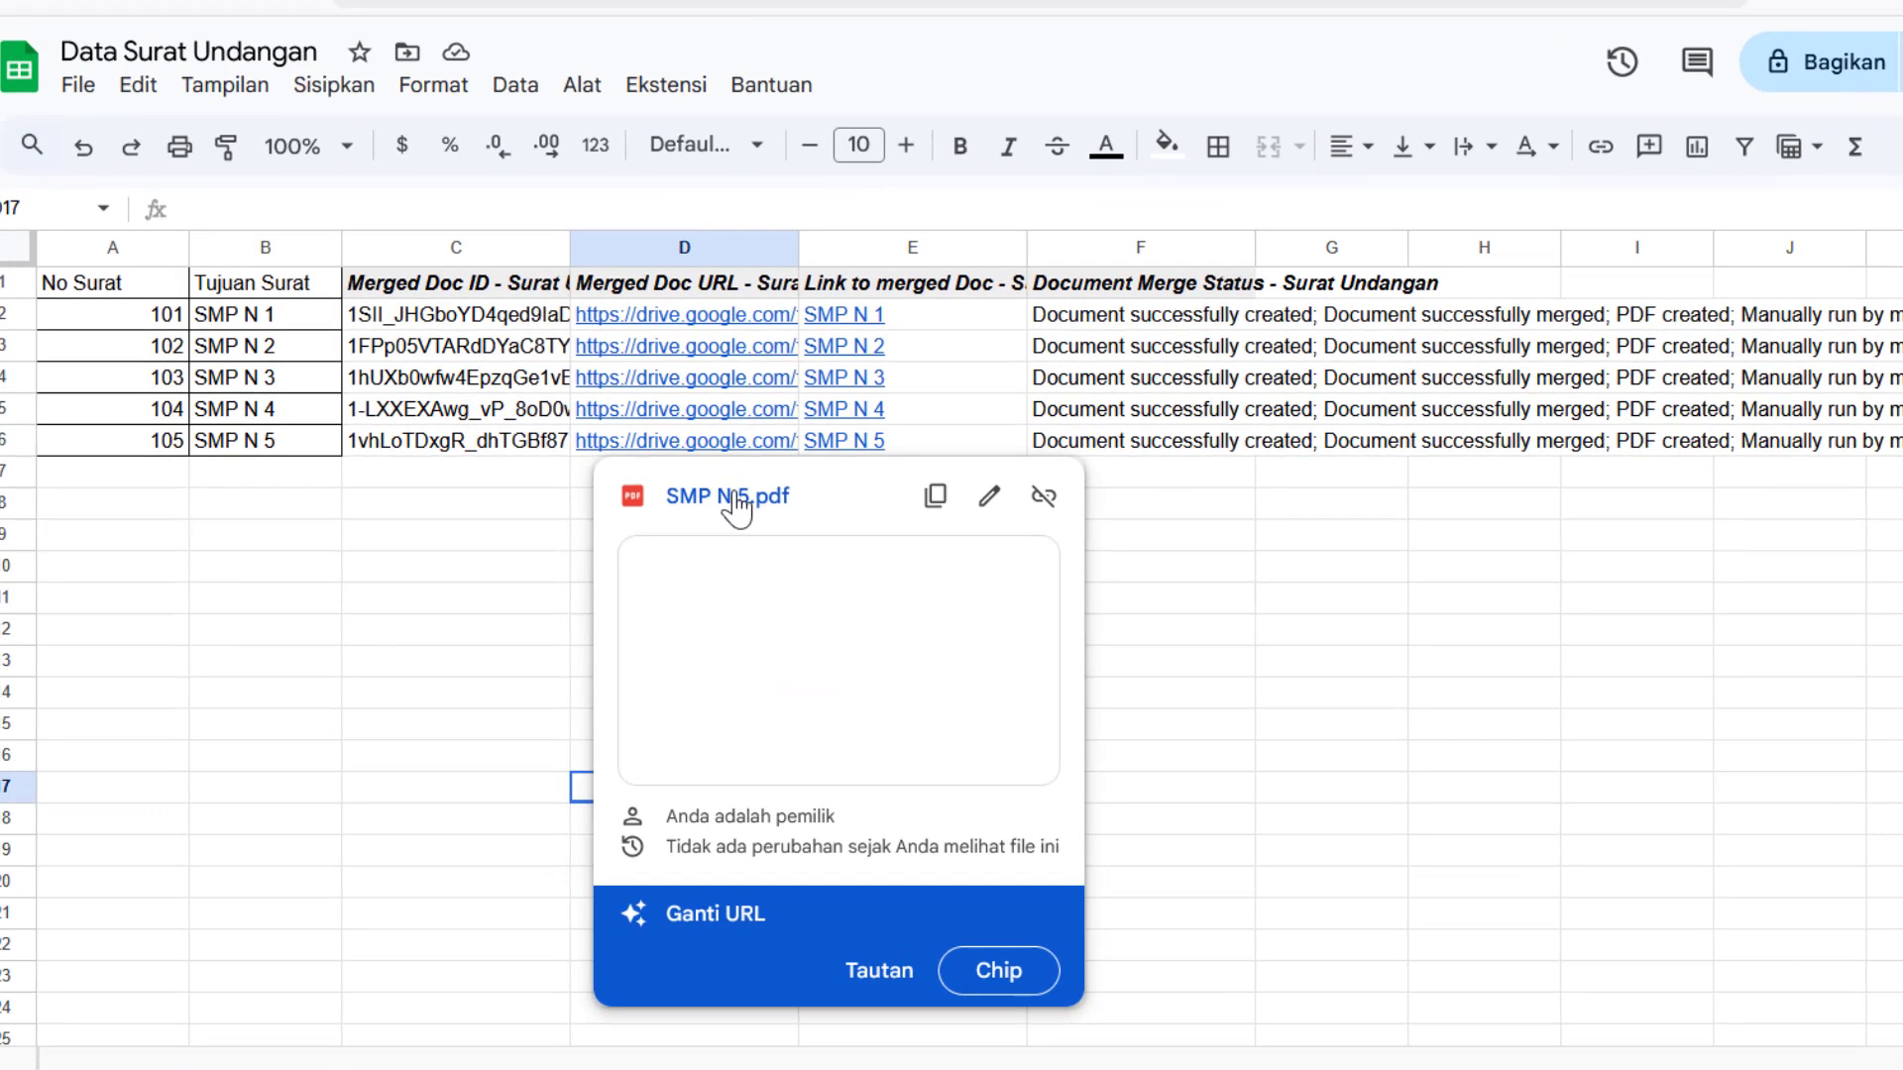
{"action": "left_click", "coordinate": [736, 497]}
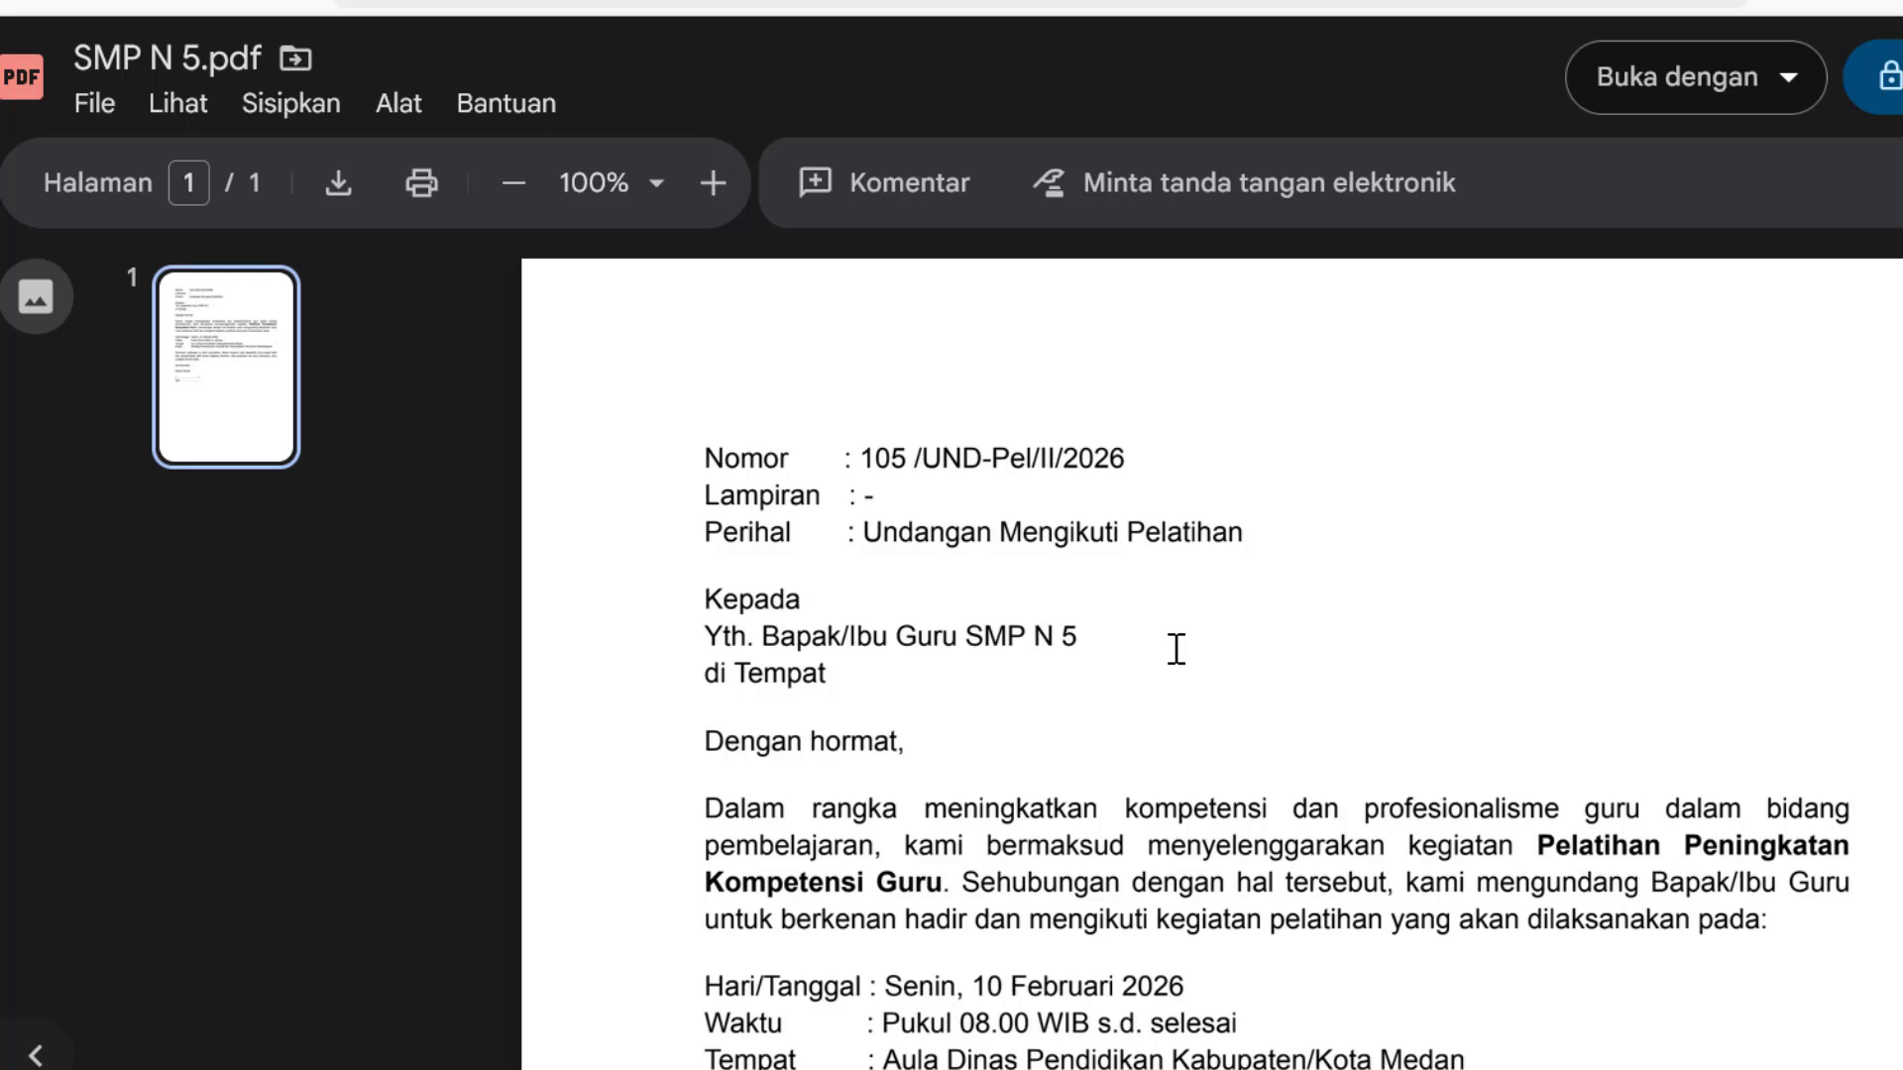
{"action": "scroll", "coordinate": [1177, 649], "scroll_direction": "down", "scroll_amount": 2}
{"action": "scroll", "coordinate": [1176, 649], "scroll_direction": "up", "scroll_amount": 2}
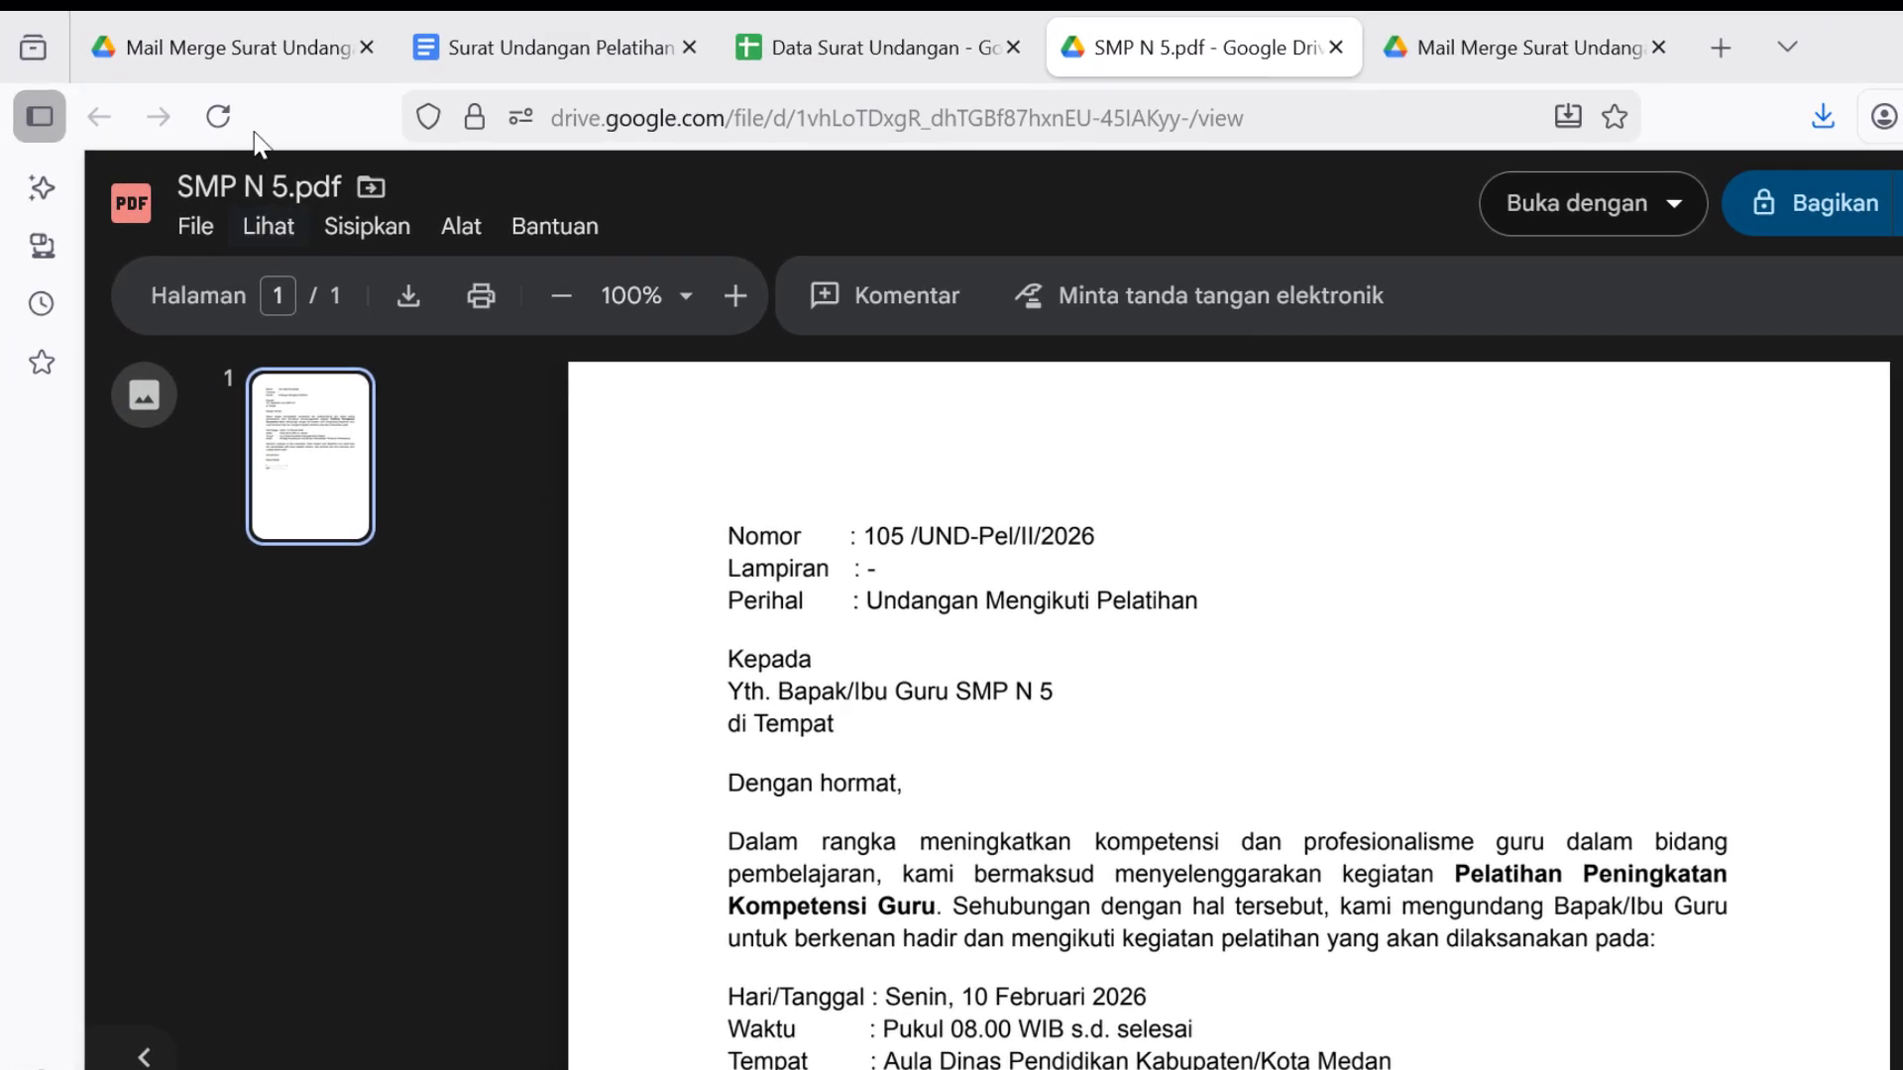
Switch to Google Drive and look through the generated PDF letters in the Mail Merge Surat Undangan folder.
{"action": "left_click", "coordinate": [235, 55]}
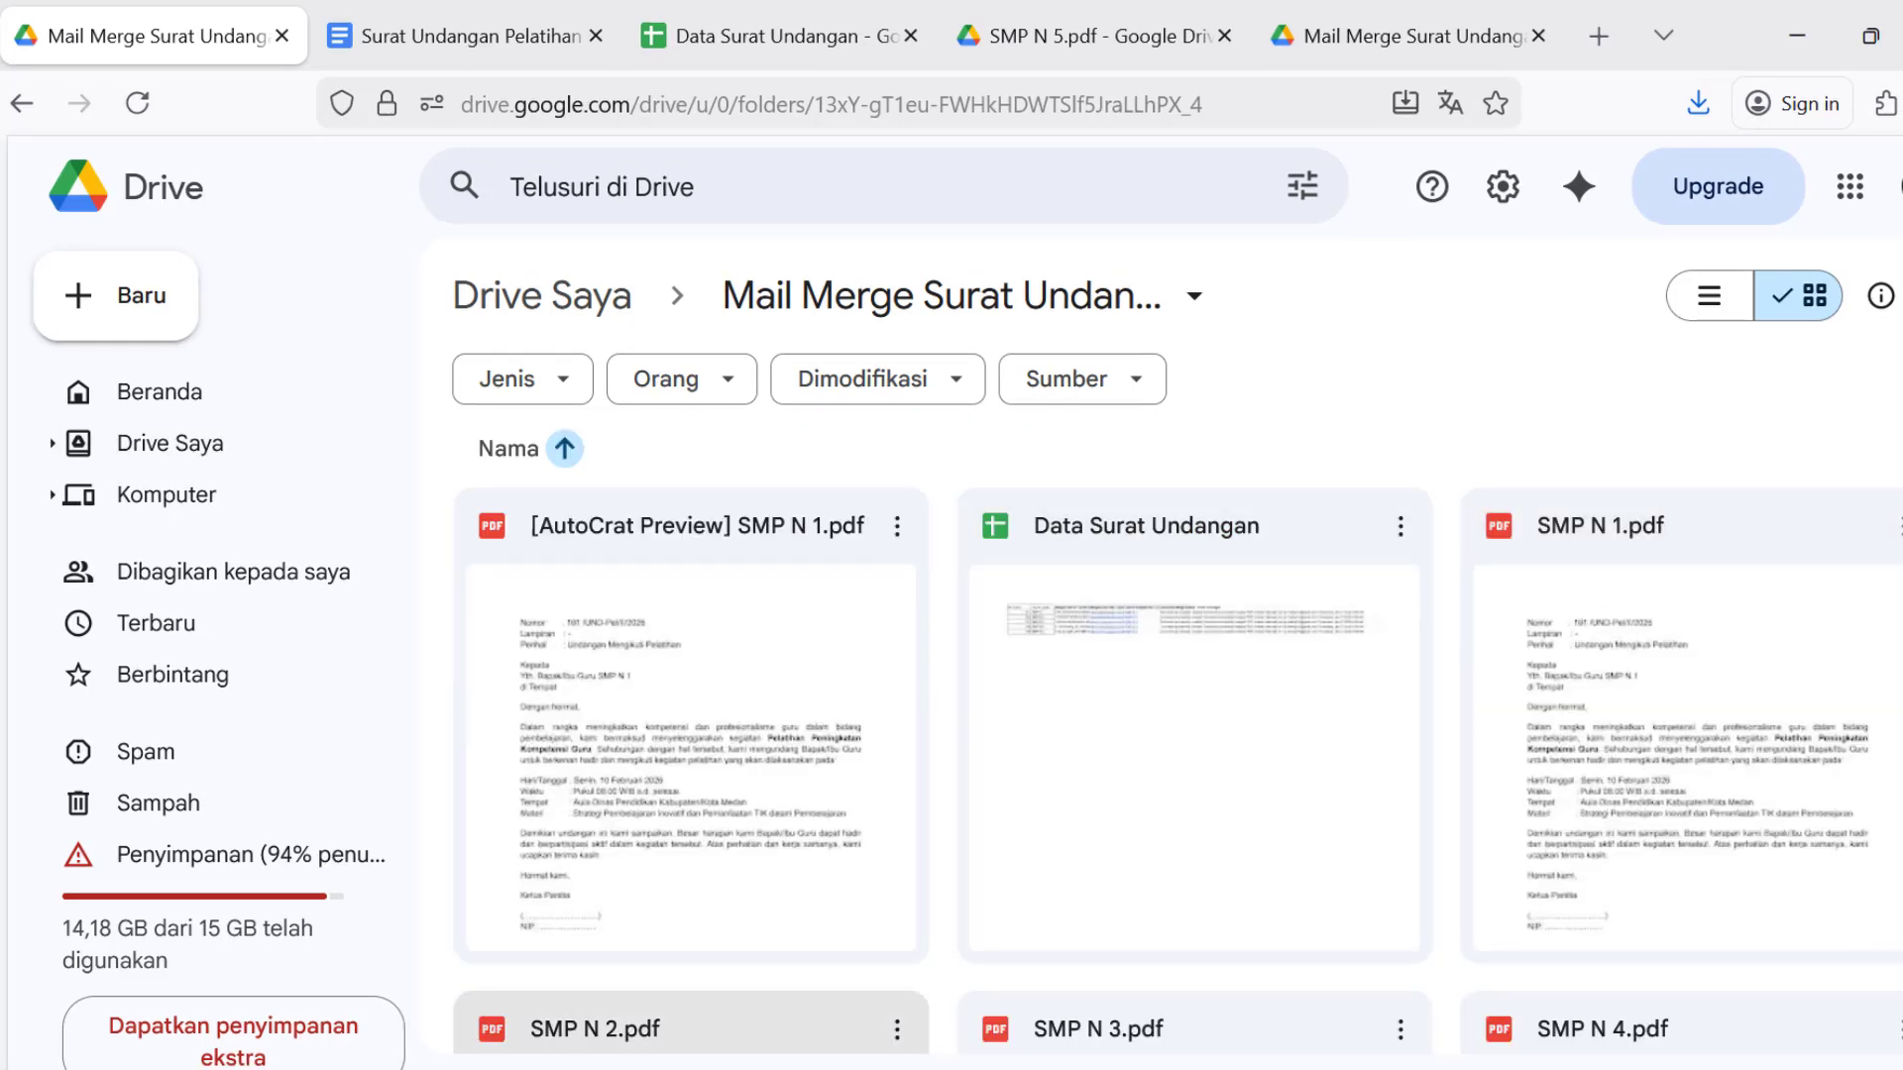
{"action": "scroll", "coordinate": [1137, 1036], "scroll_direction": "down", "scroll_amount": 1}
{"action": "scroll", "coordinate": [1137, 1053], "scroll_direction": "down", "scroll_amount": 3}
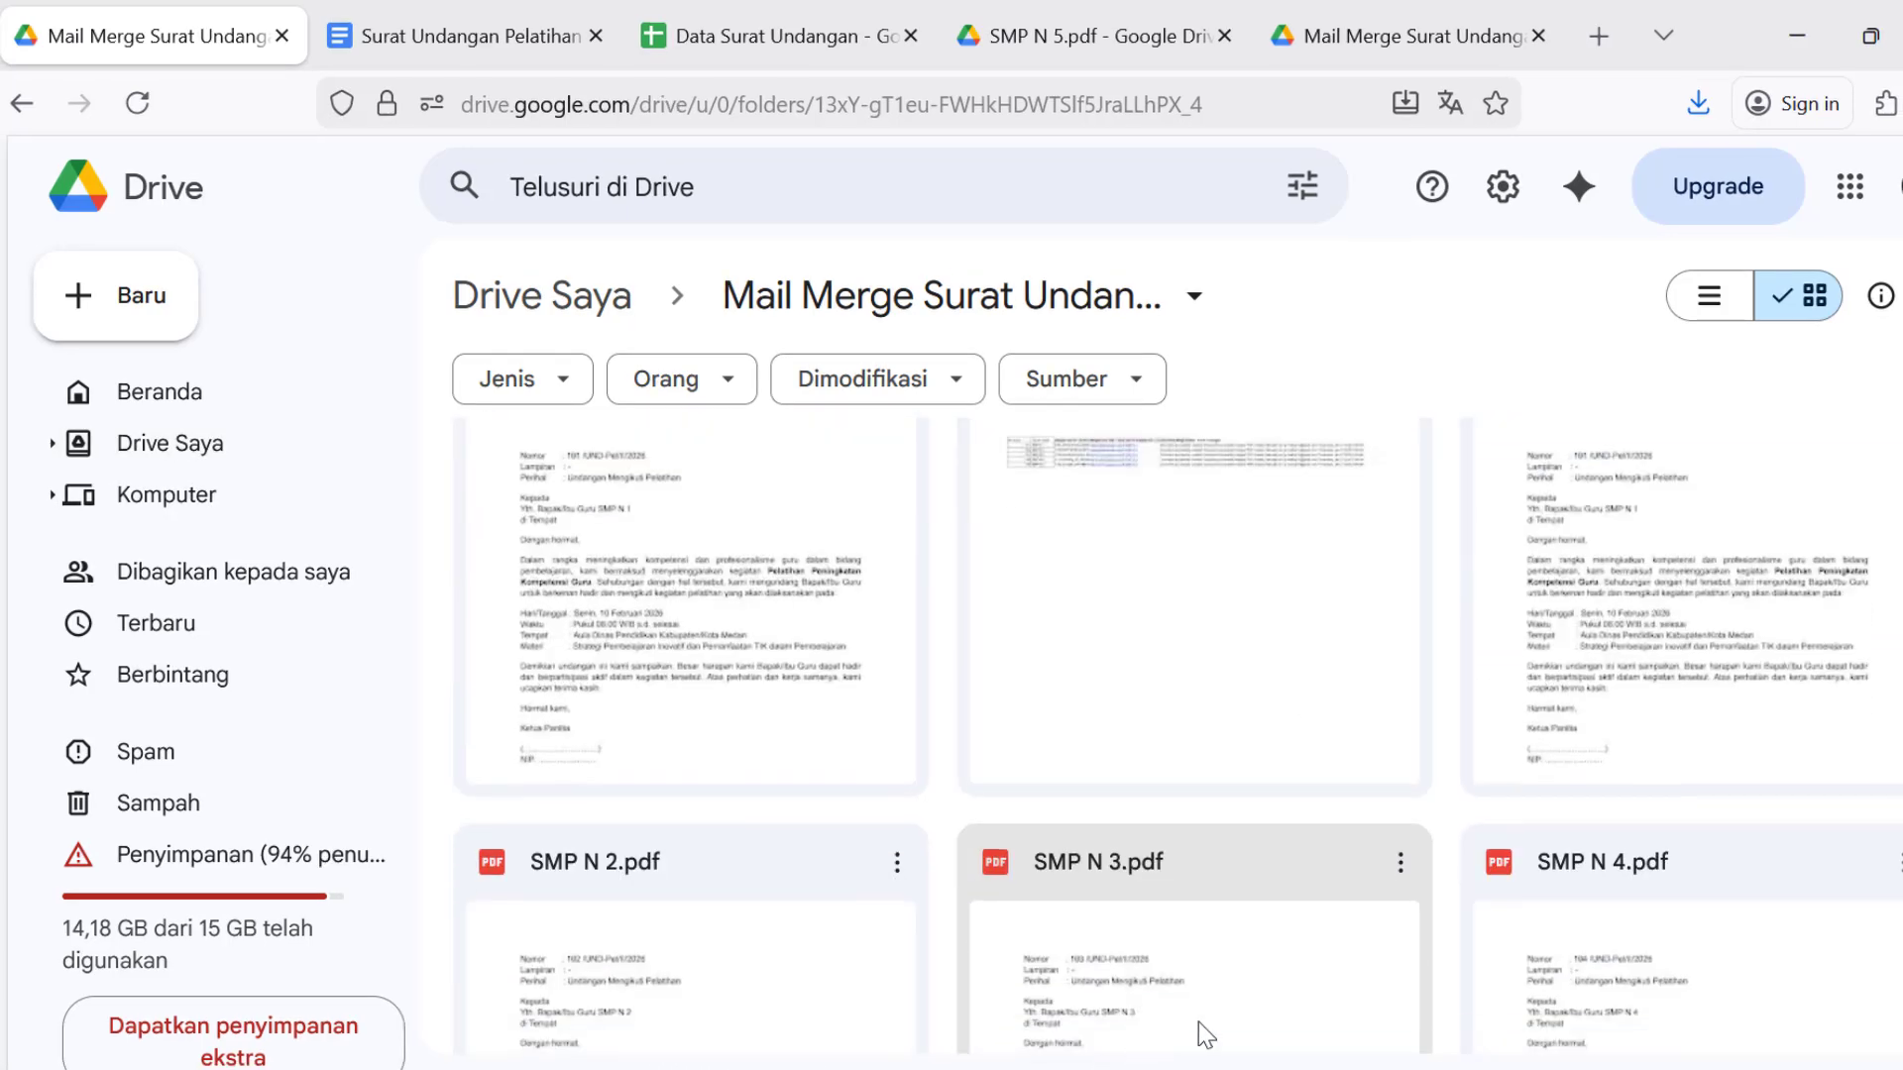
{"action": "scroll", "coordinate": [787, 951], "scroll_direction": "down", "scroll_amount": 1}
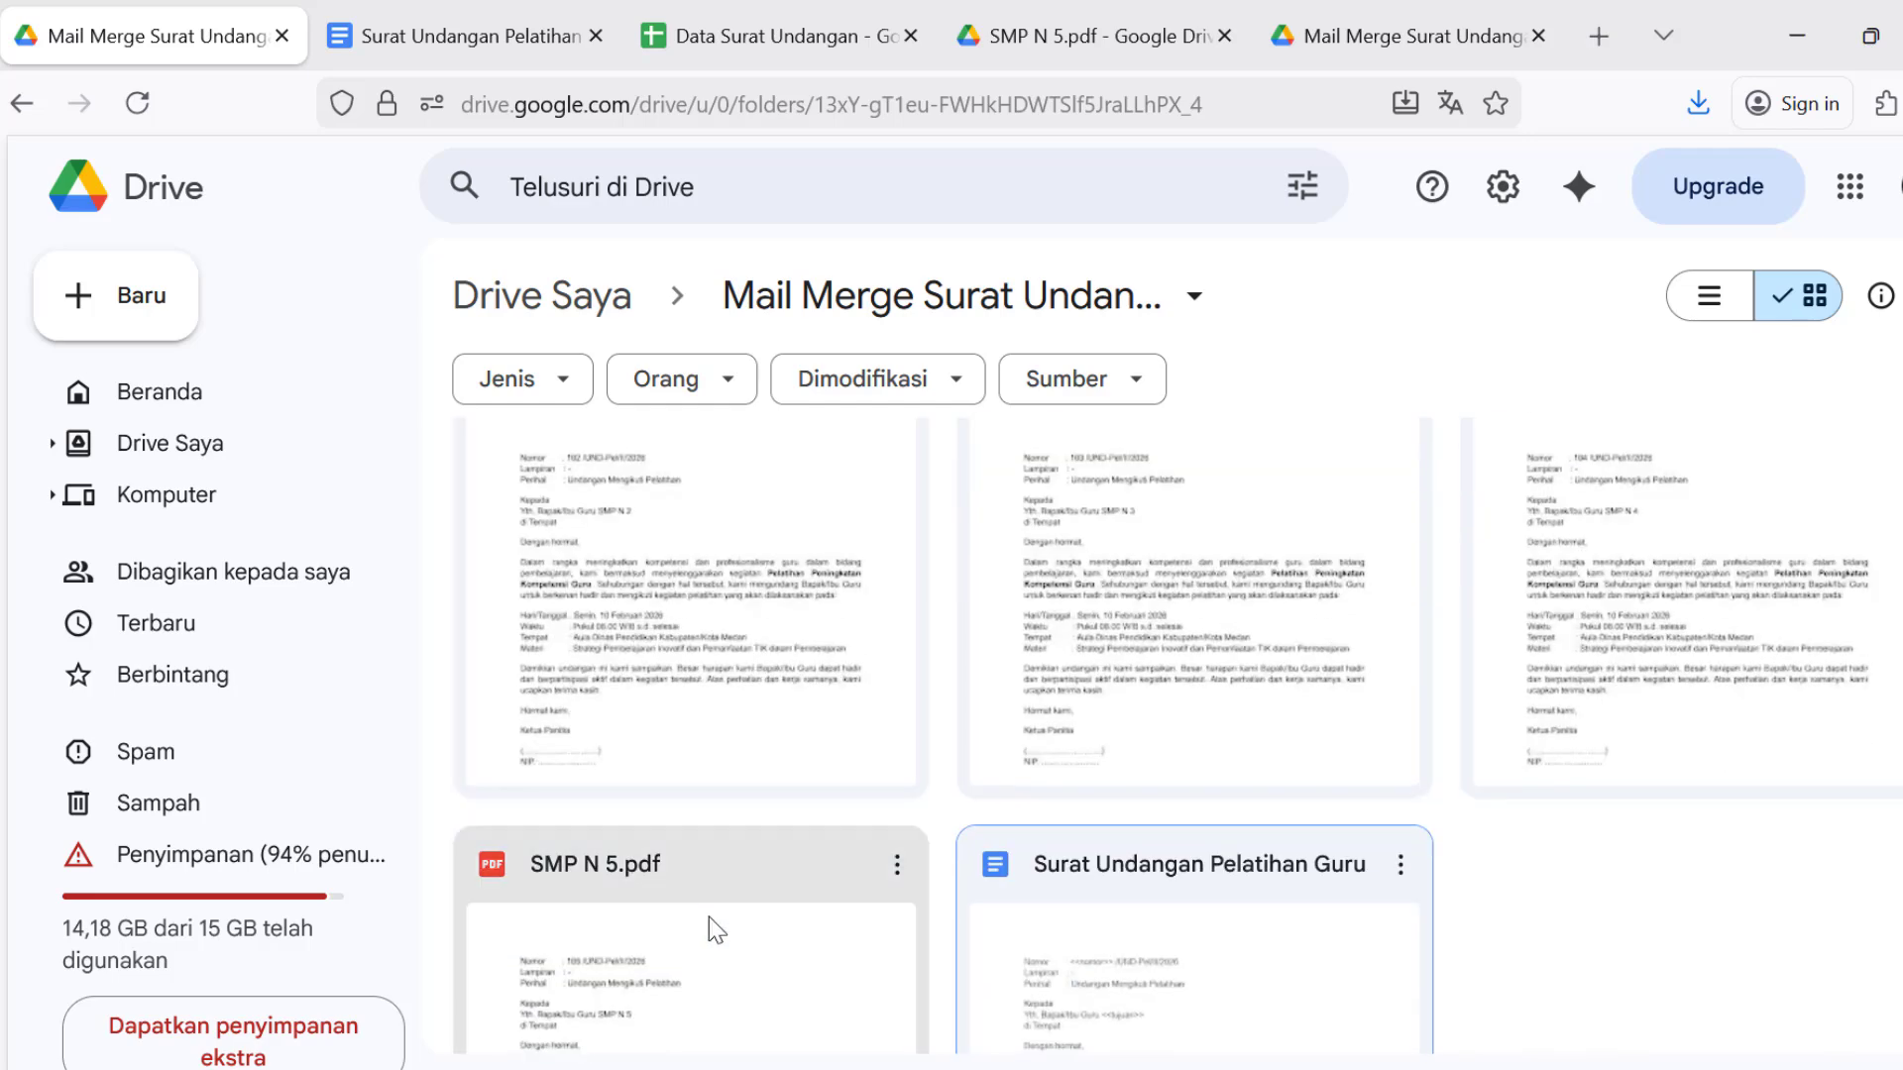
{"action": "scroll", "coordinate": [1564, 767], "scroll_direction": "up", "scroll_amount": 5}
Preview the merged letters one after another from SMP N 1.pdf to SMP N 5.pdf and close the preview.
{"action": "double_click", "coordinate": [1563, 767]}
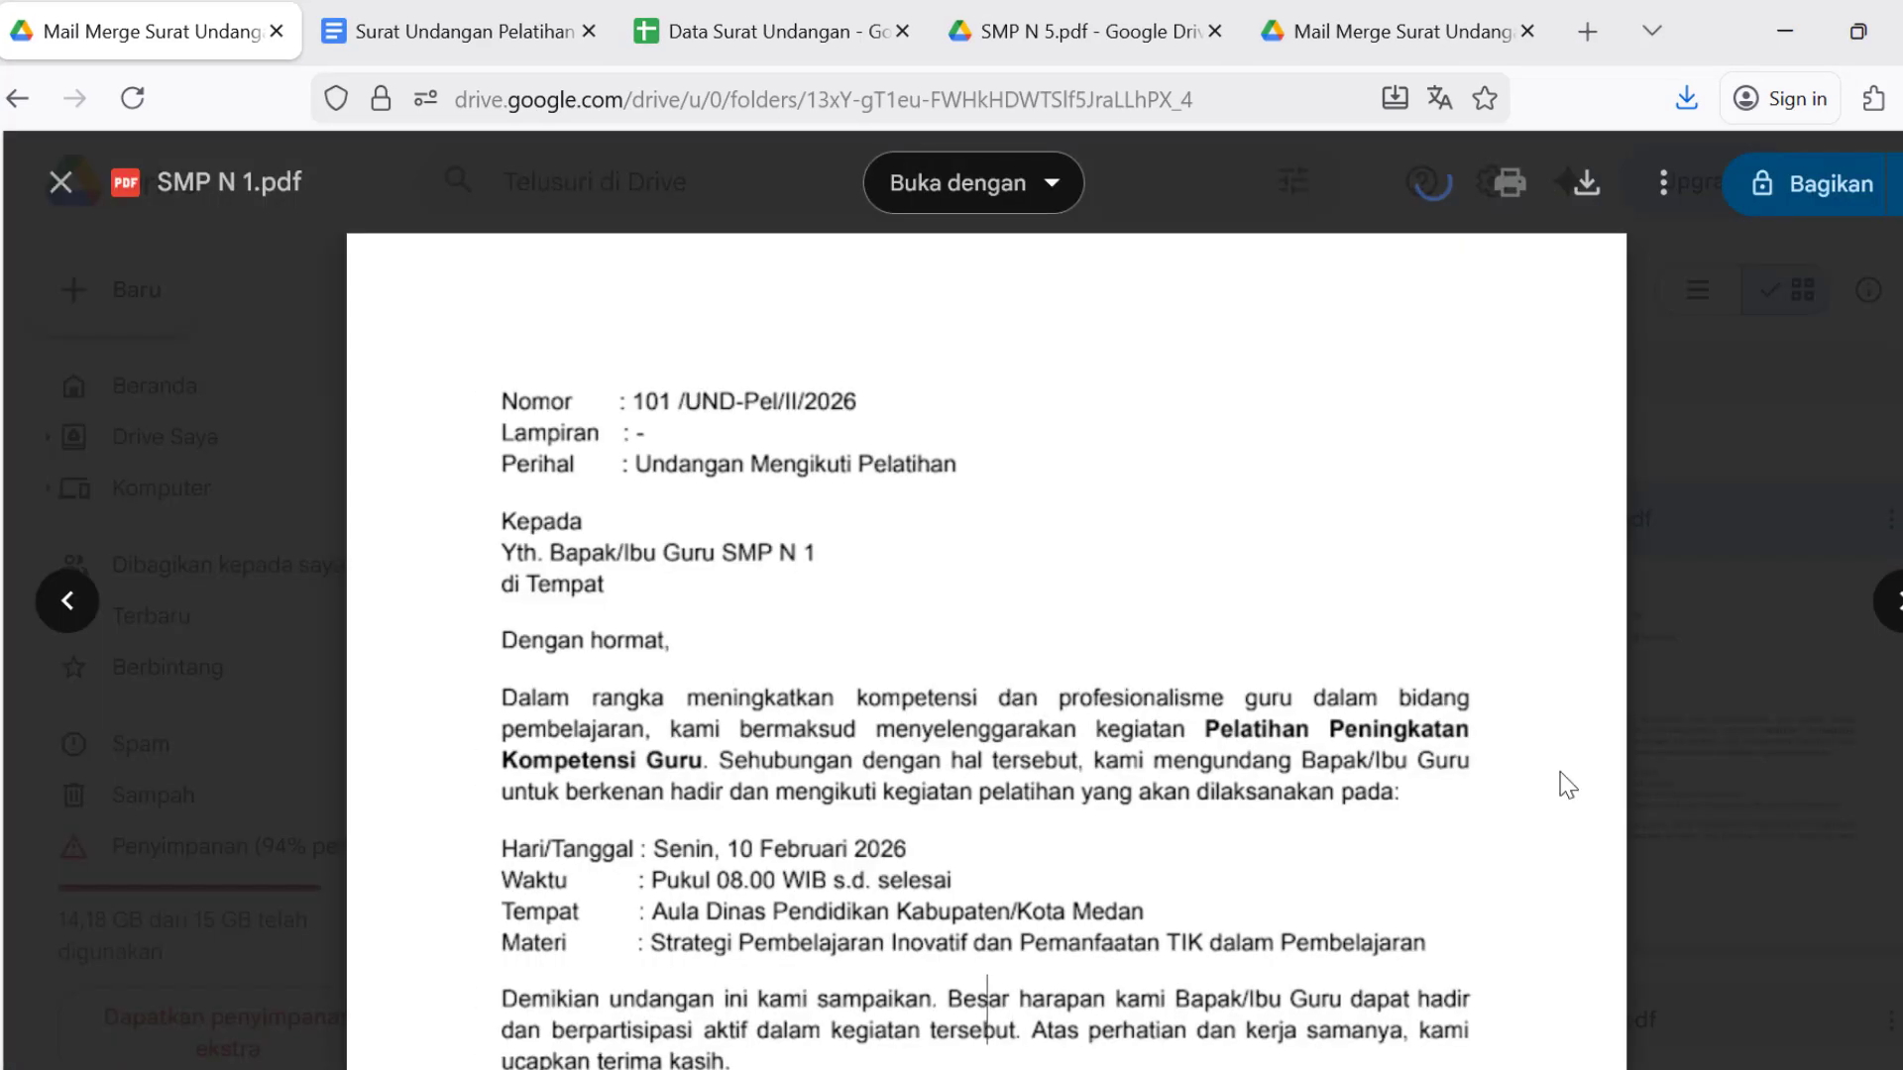
{"action": "scroll", "coordinate": [1576, 775], "scroll_direction": "down", "scroll_amount": 1}
{"action": "scroll", "coordinate": [661, 448], "scroll_direction": "up", "scroll_amount": 1}
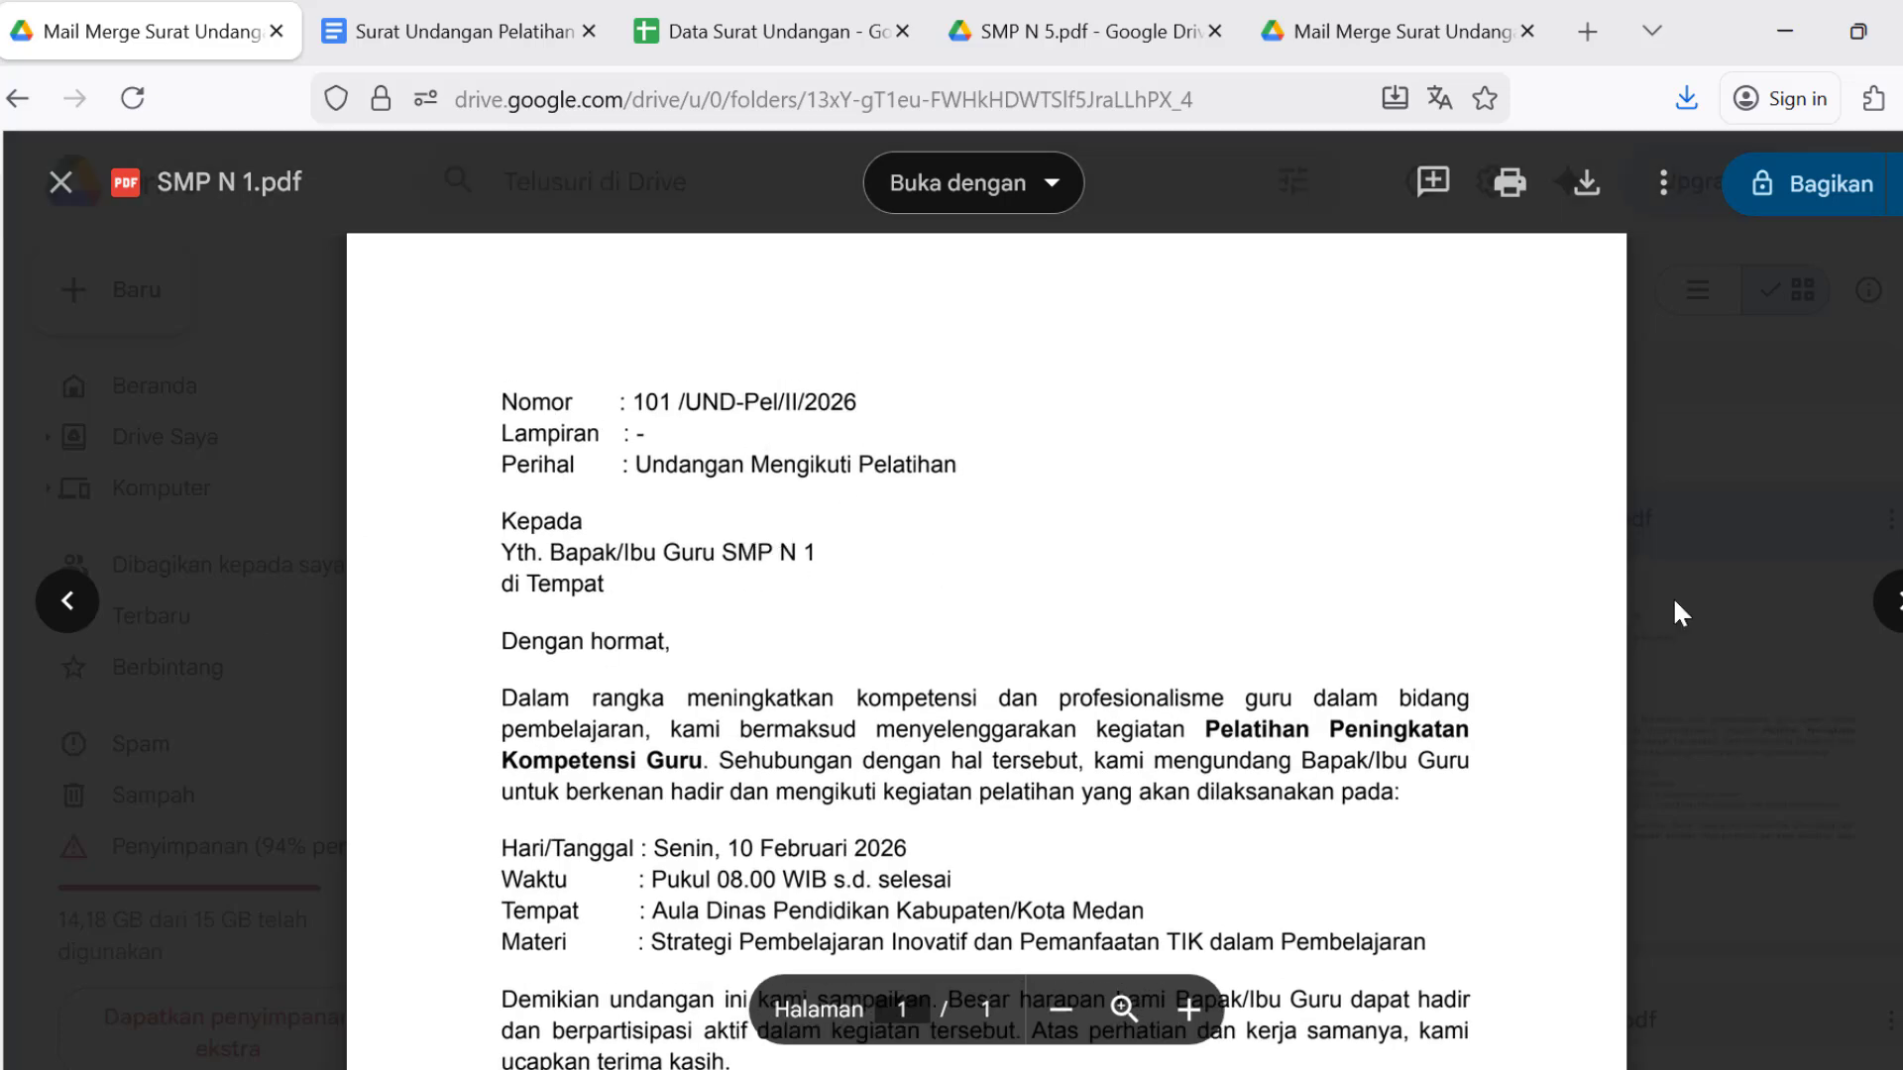
{"action": "left_click", "coordinate": [1895, 601]}
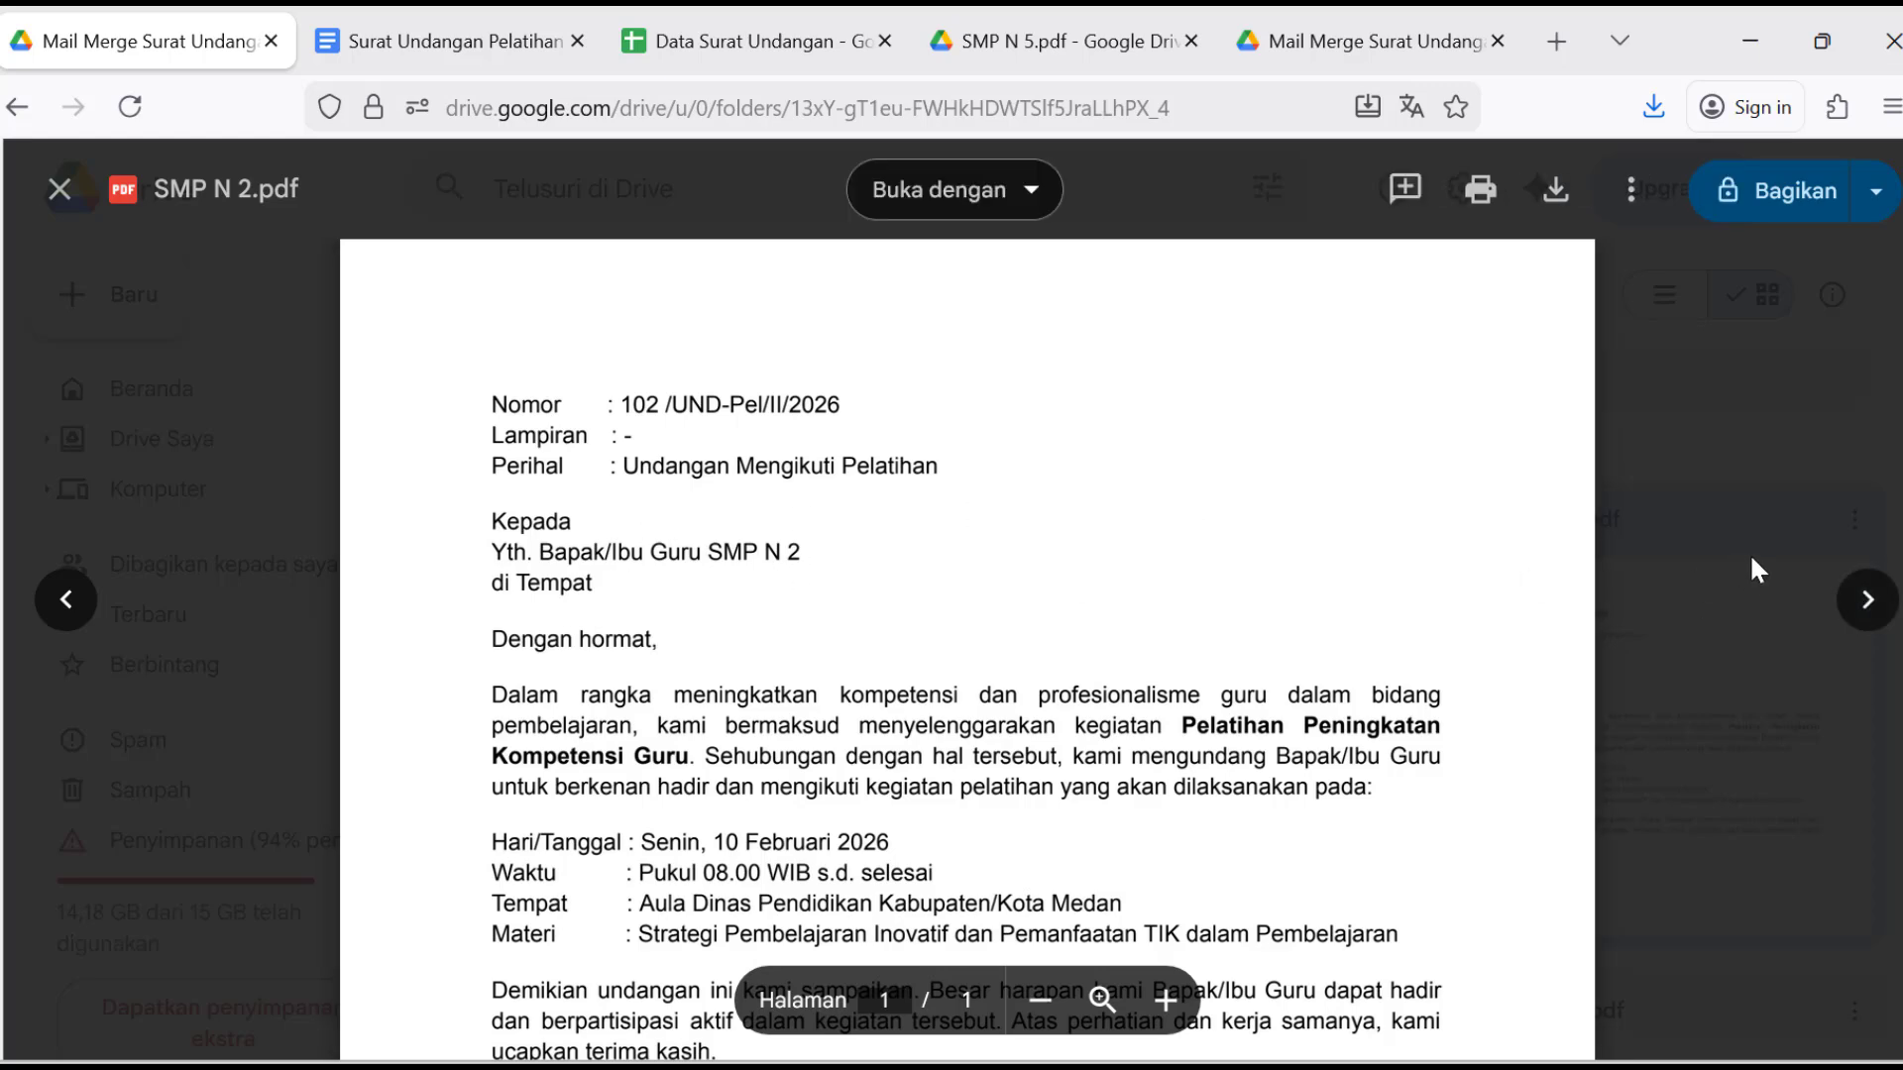
{"action": "left_click", "coordinate": [1867, 600]}
{"action": "left_click", "coordinate": [1876, 605]}
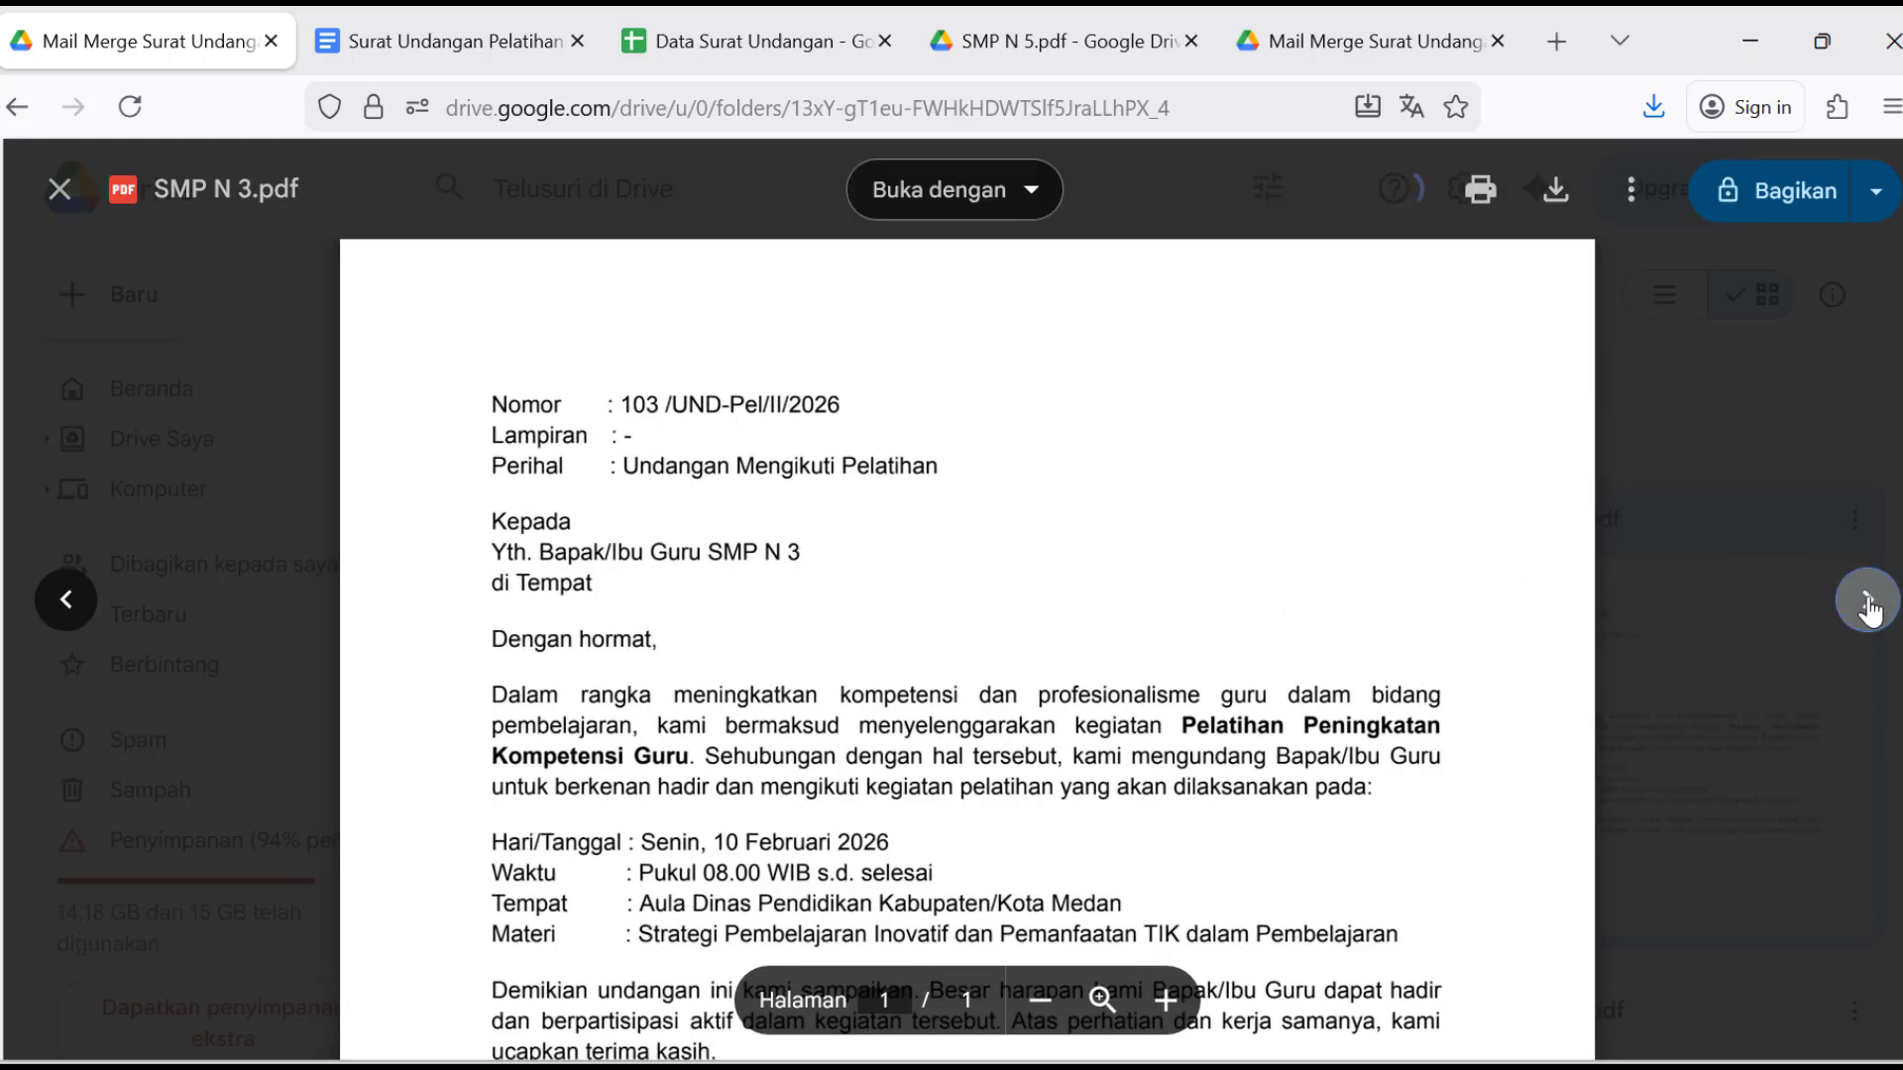
{"action": "left_click", "coordinate": [1869, 606]}
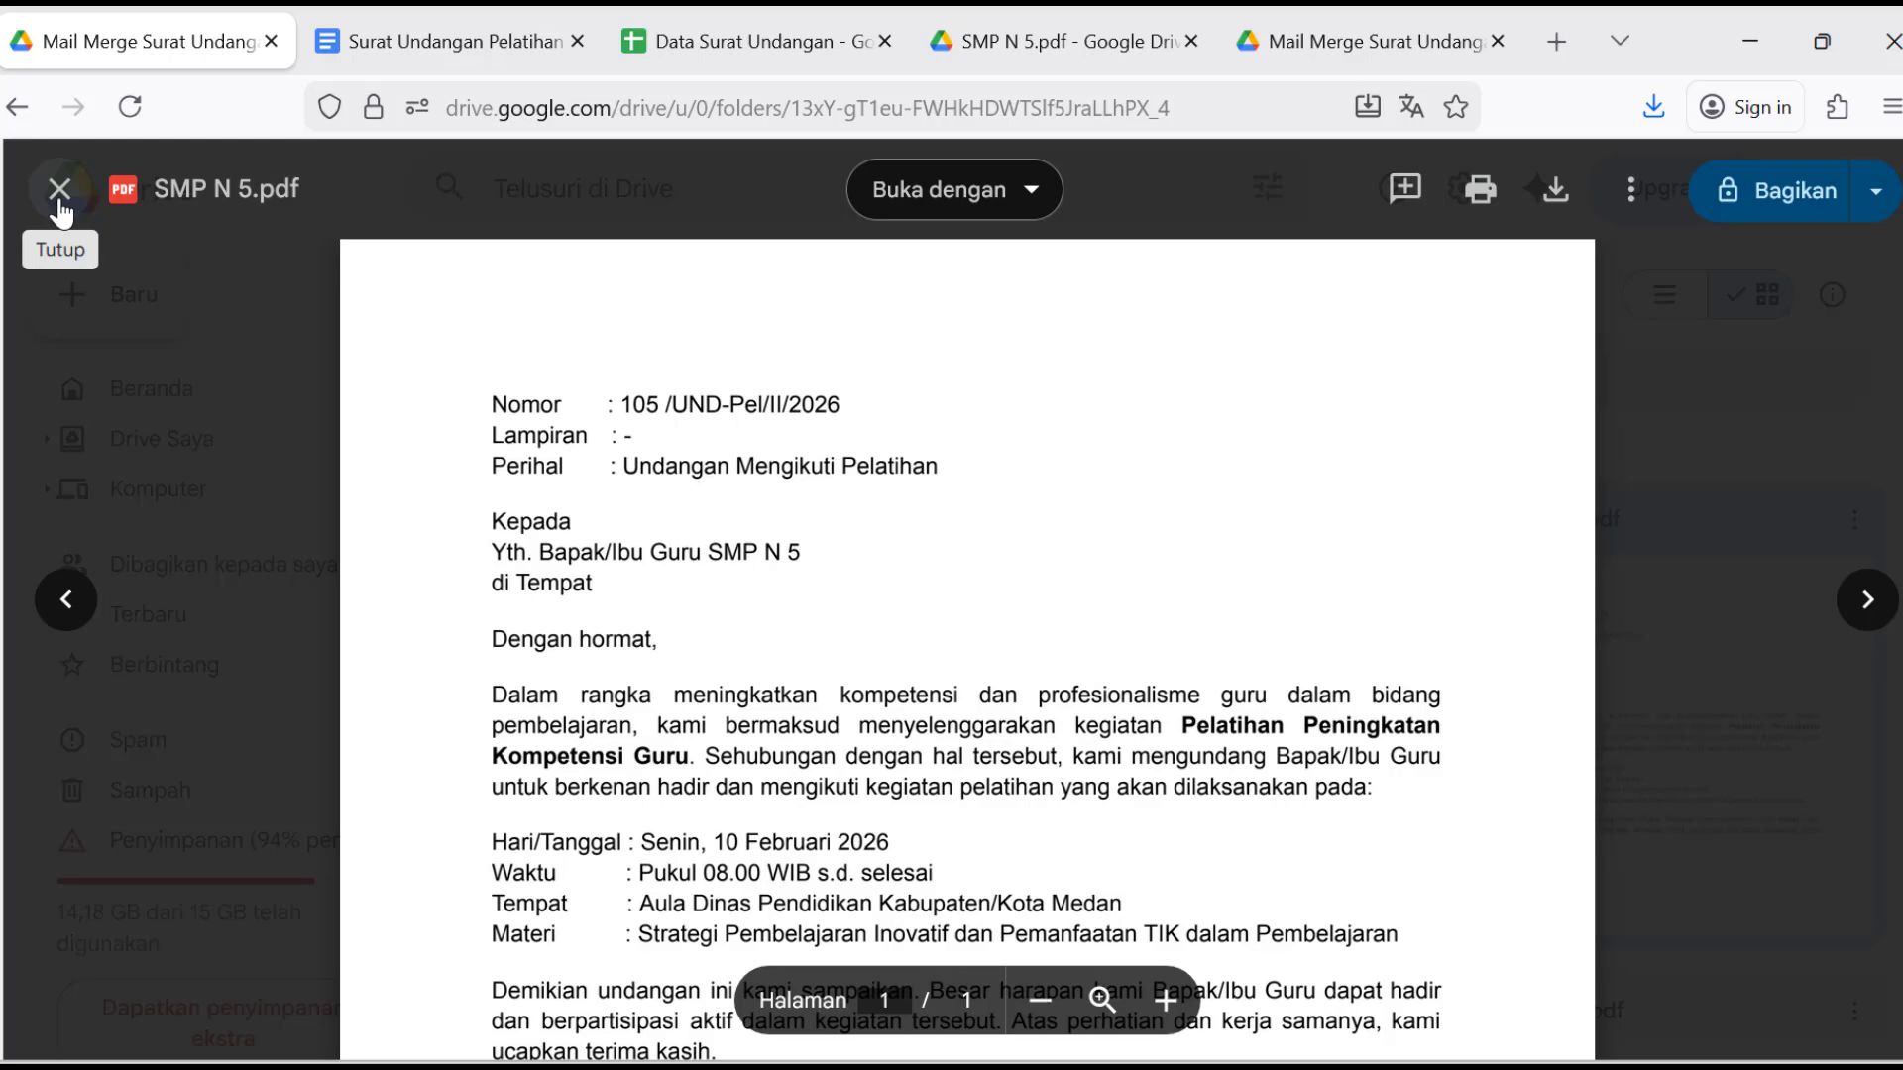
{"action": "left_click", "coordinate": [60, 210]}
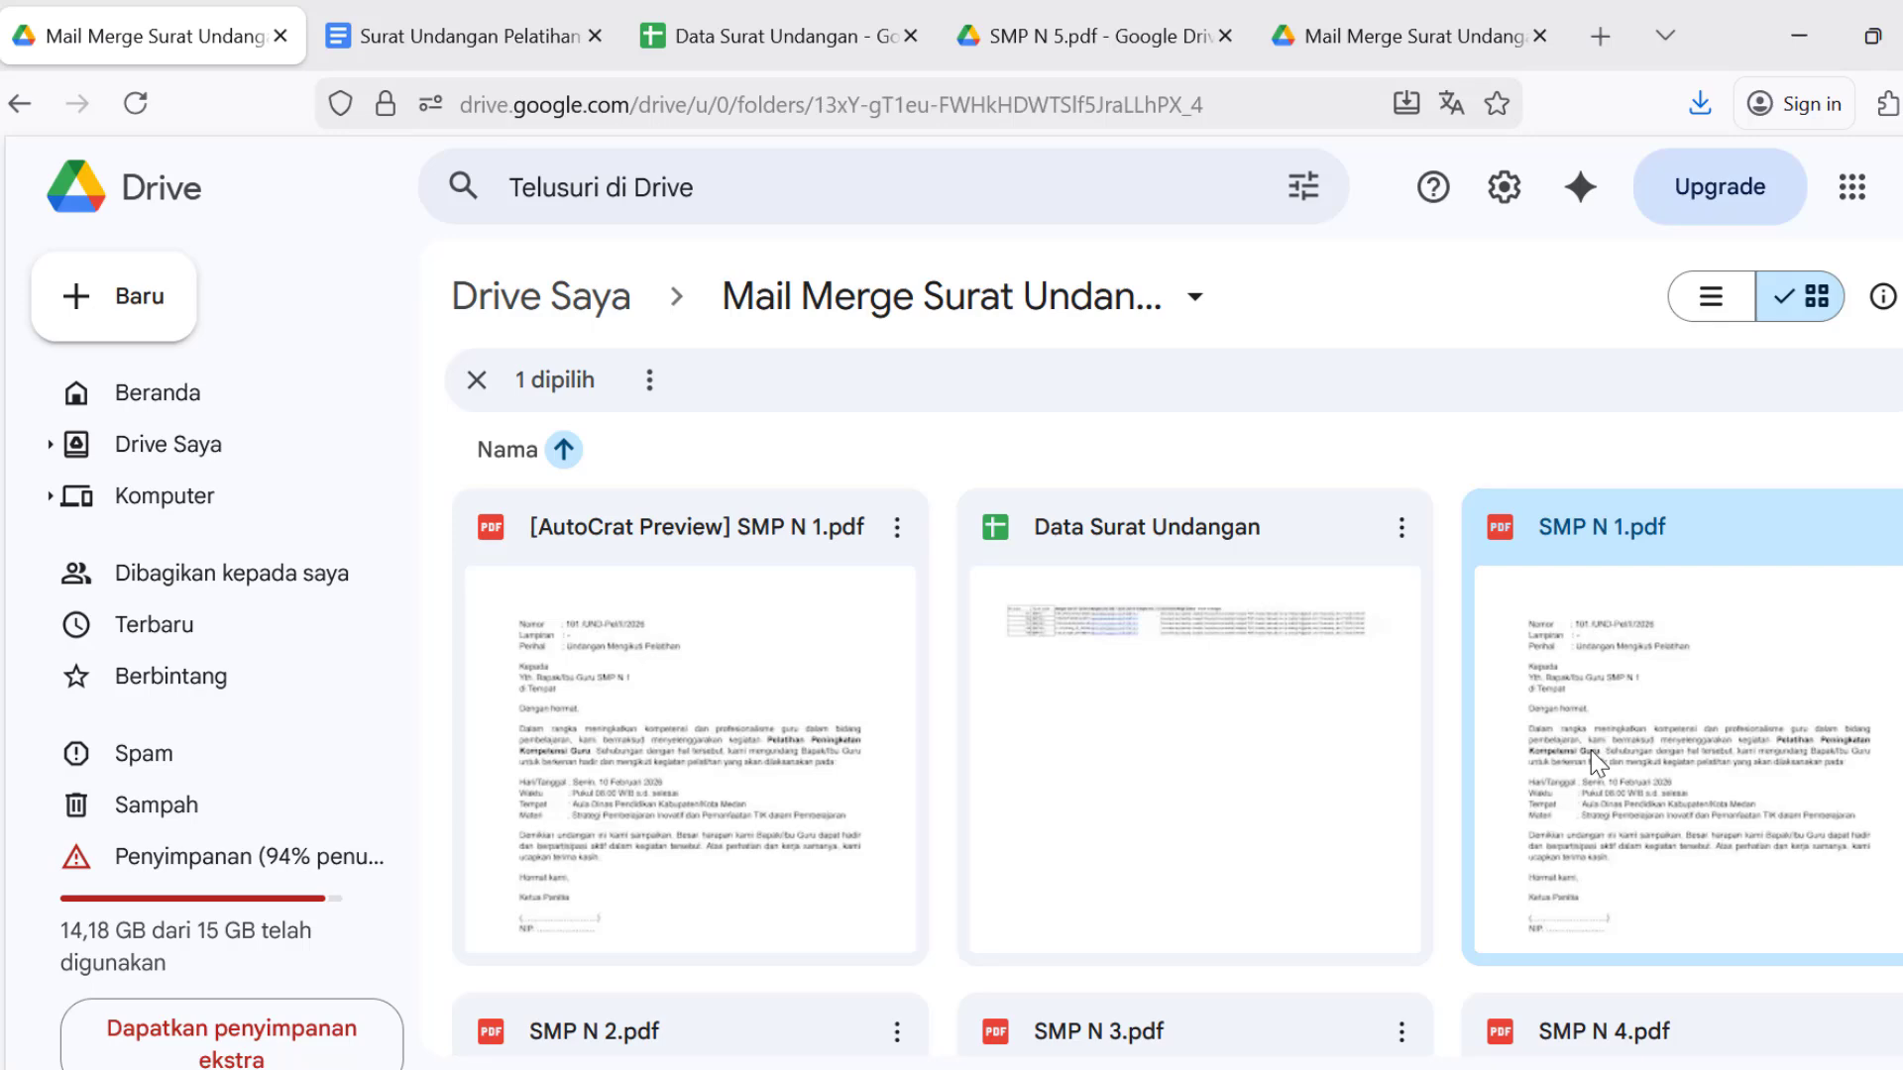
Switch to the Data Surat Undangan spreadsheet and add row 7 with No Surat 106 and Tujuan Surat SMP N 6.
{"action": "left_click", "coordinate": [754, 36]}
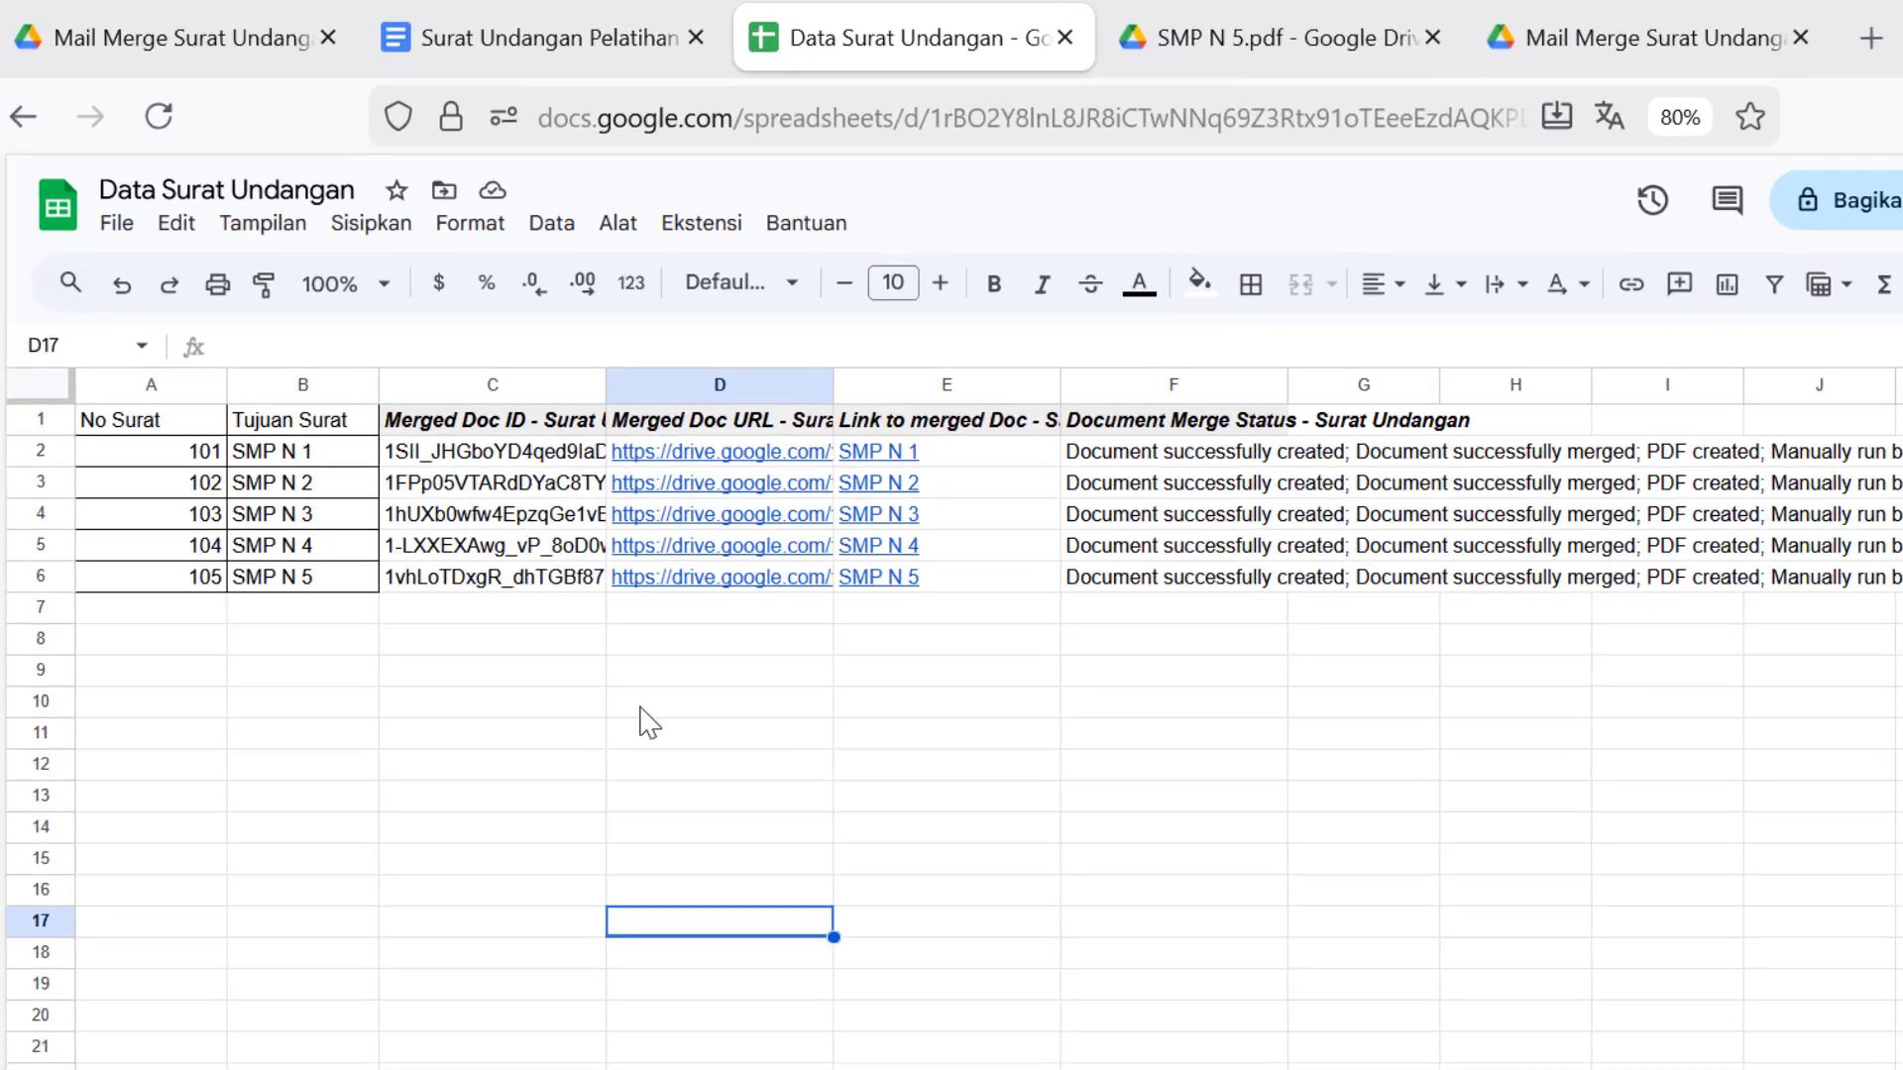
{"action": "left_click", "coordinate": [220, 635]}
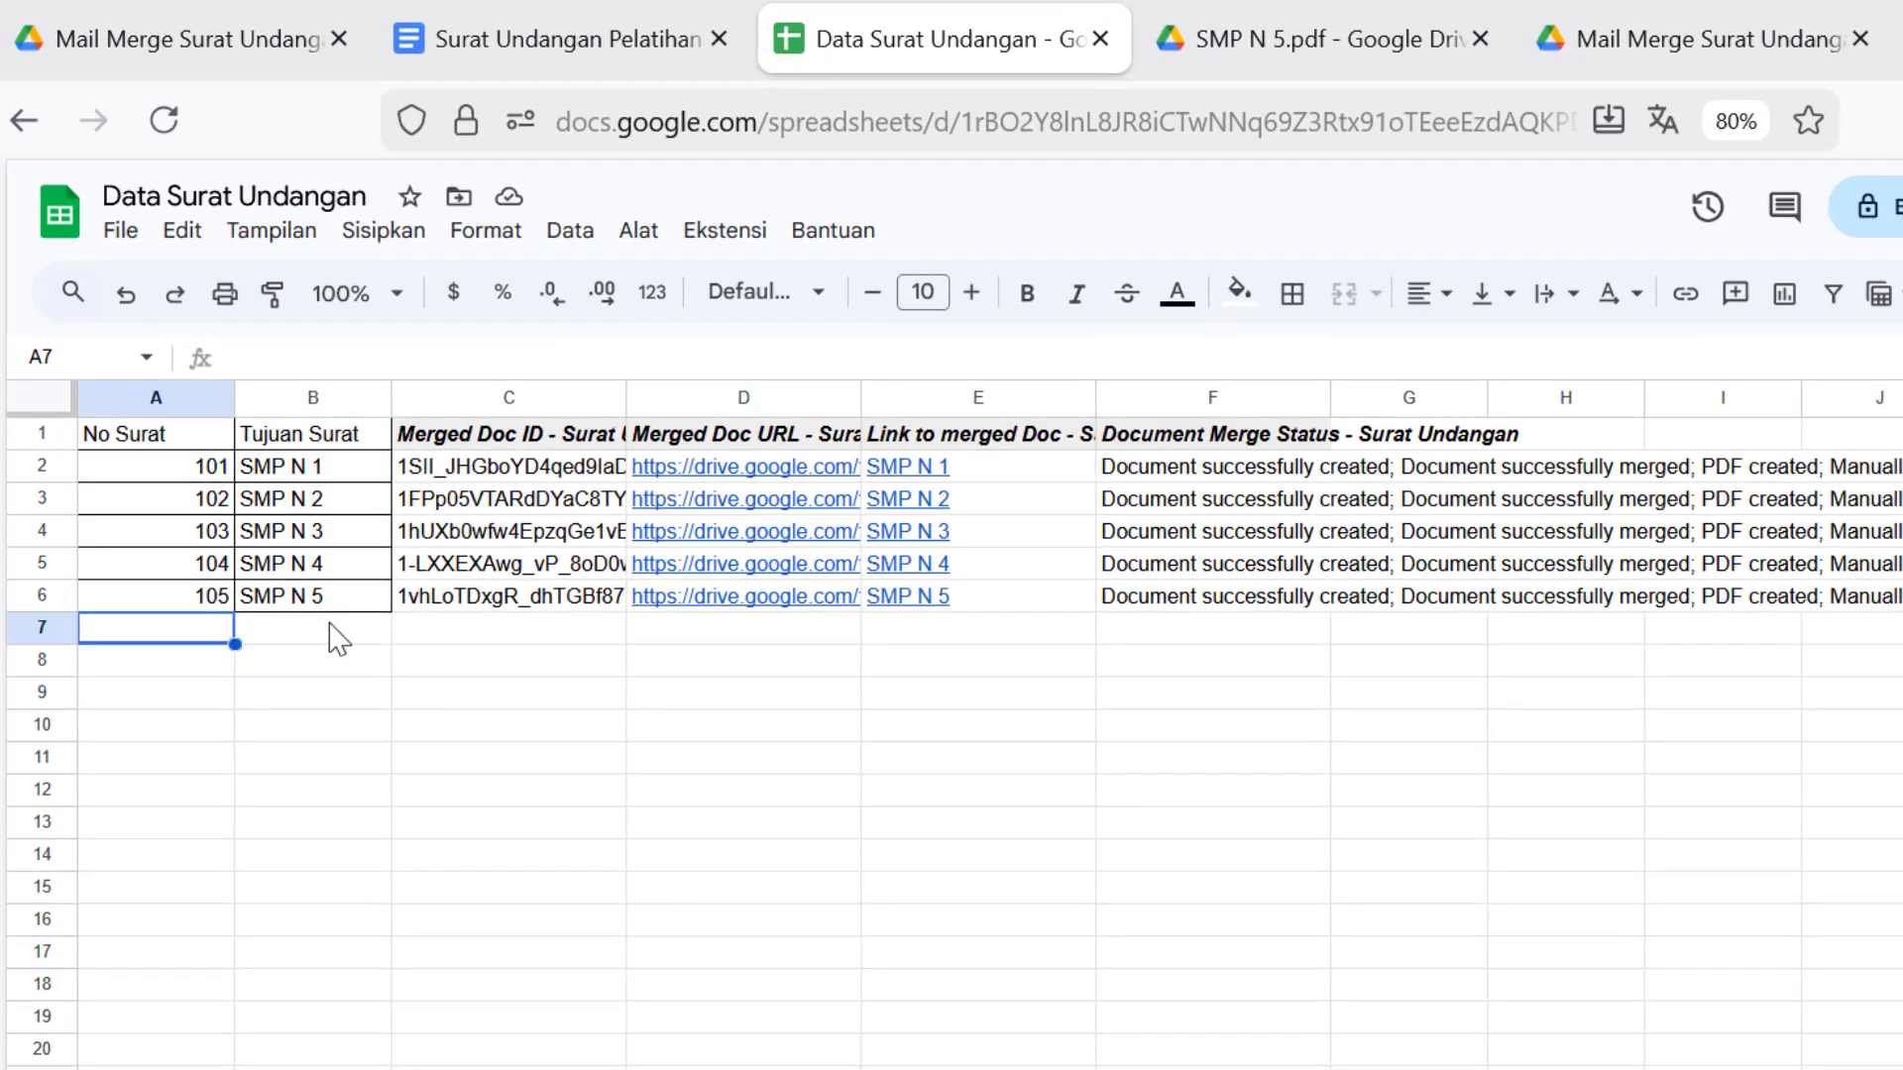
{"action": "type", "text": "106"}
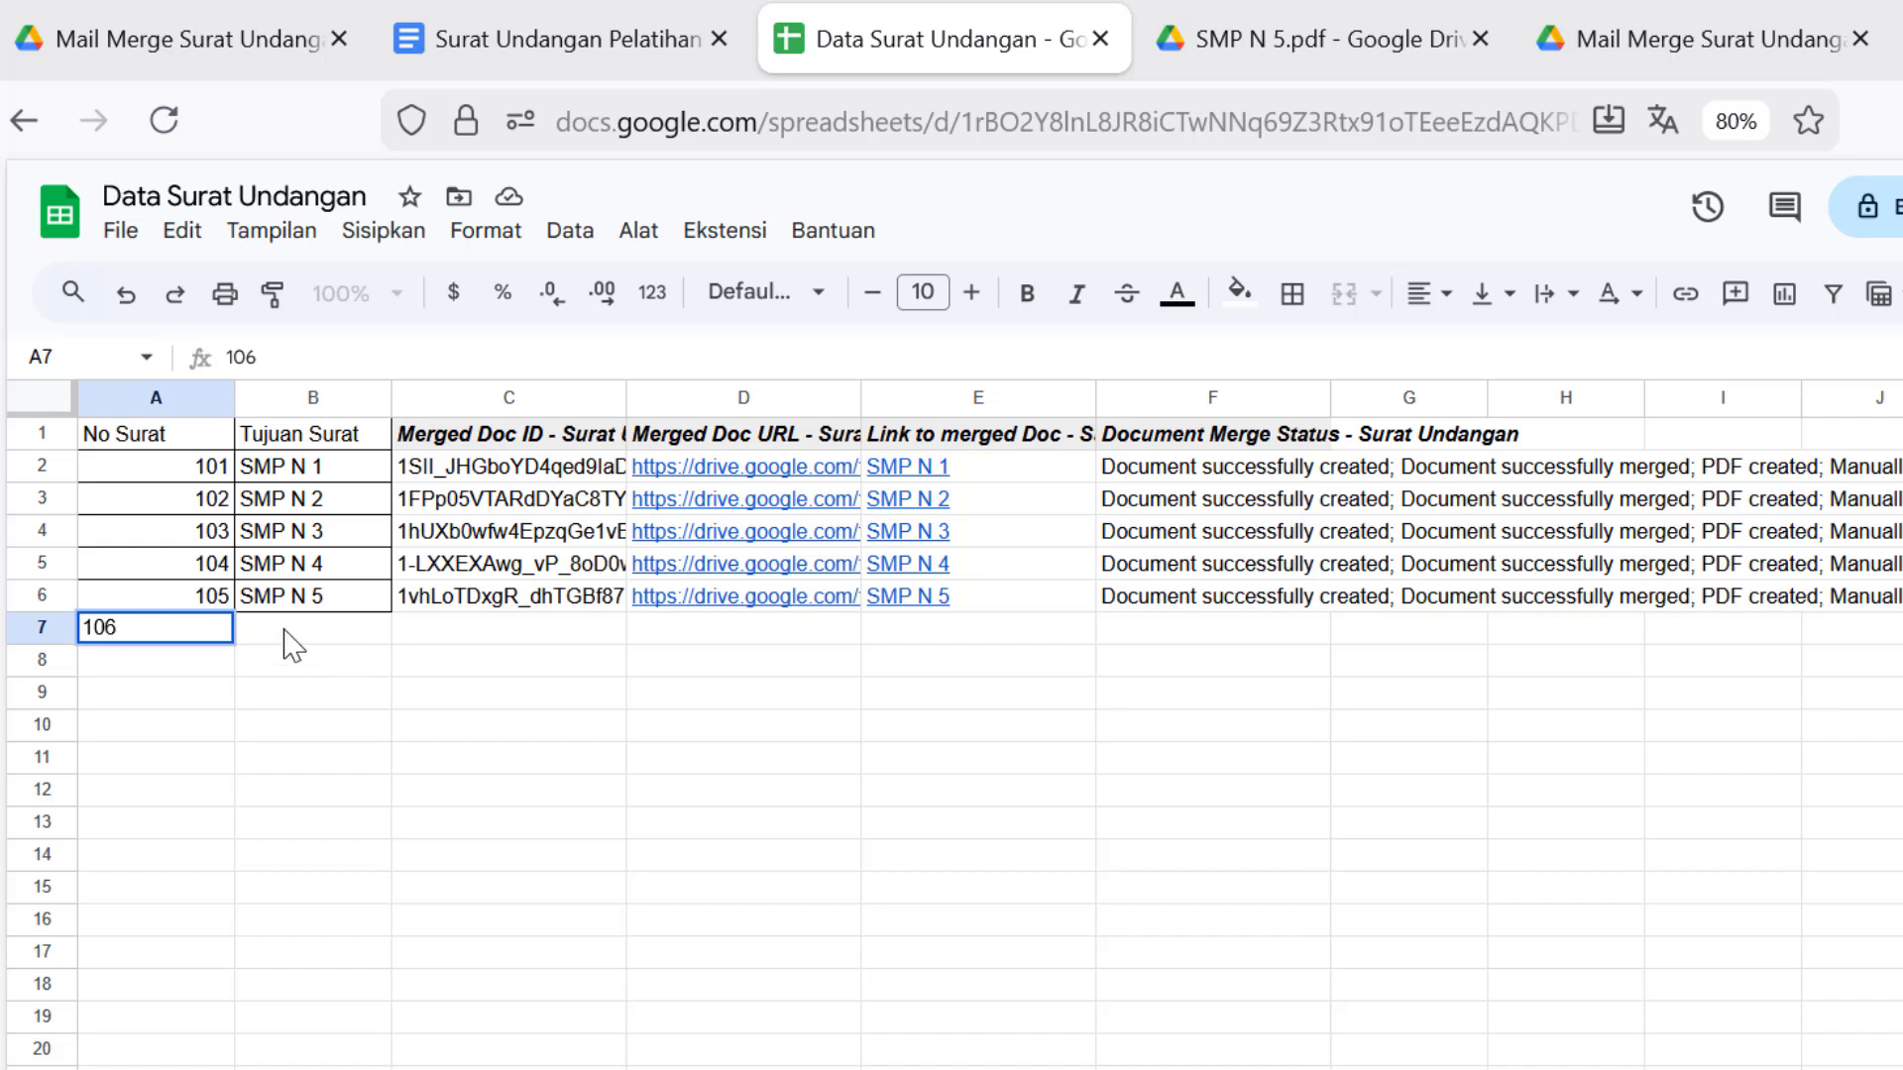
{"action": "left_click", "coordinate": [293, 643]}
{"action": "type", "text": "SMP N 6"}
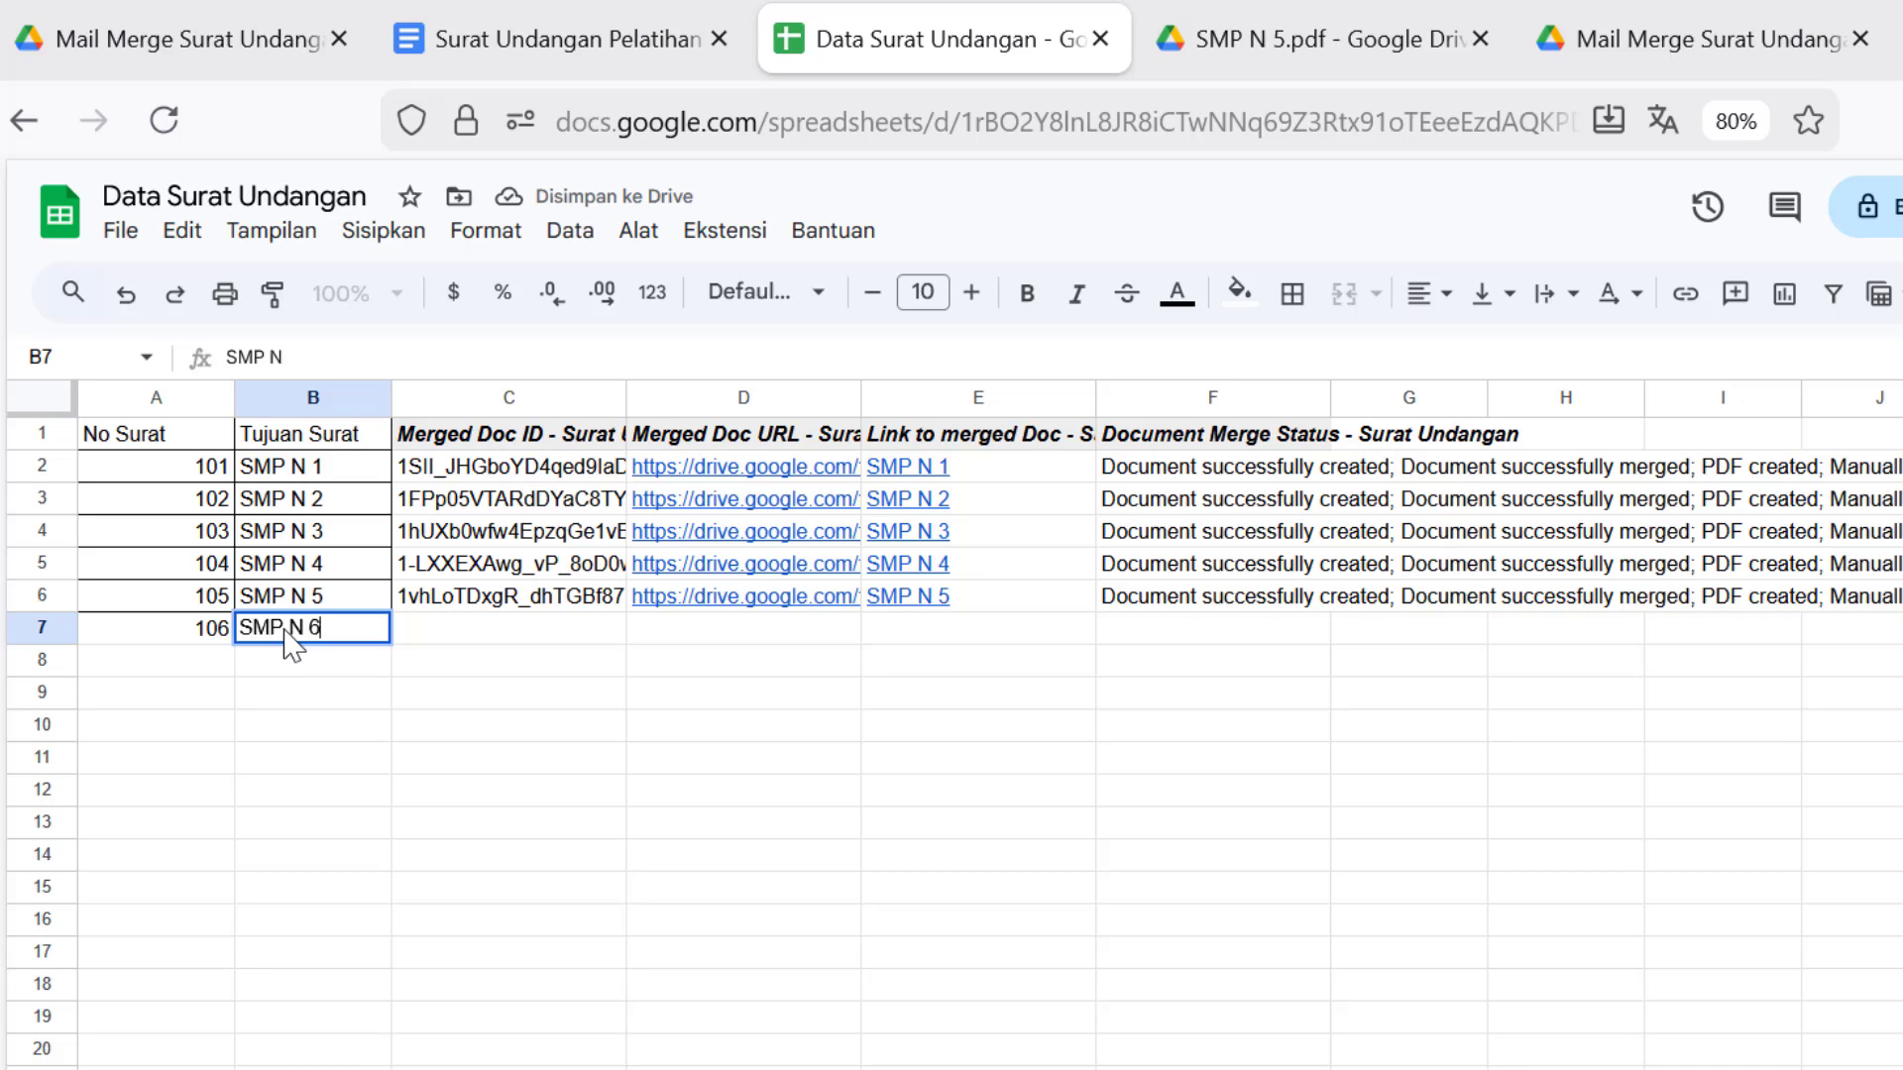
{"action": "left_click", "coordinate": [437, 693]}
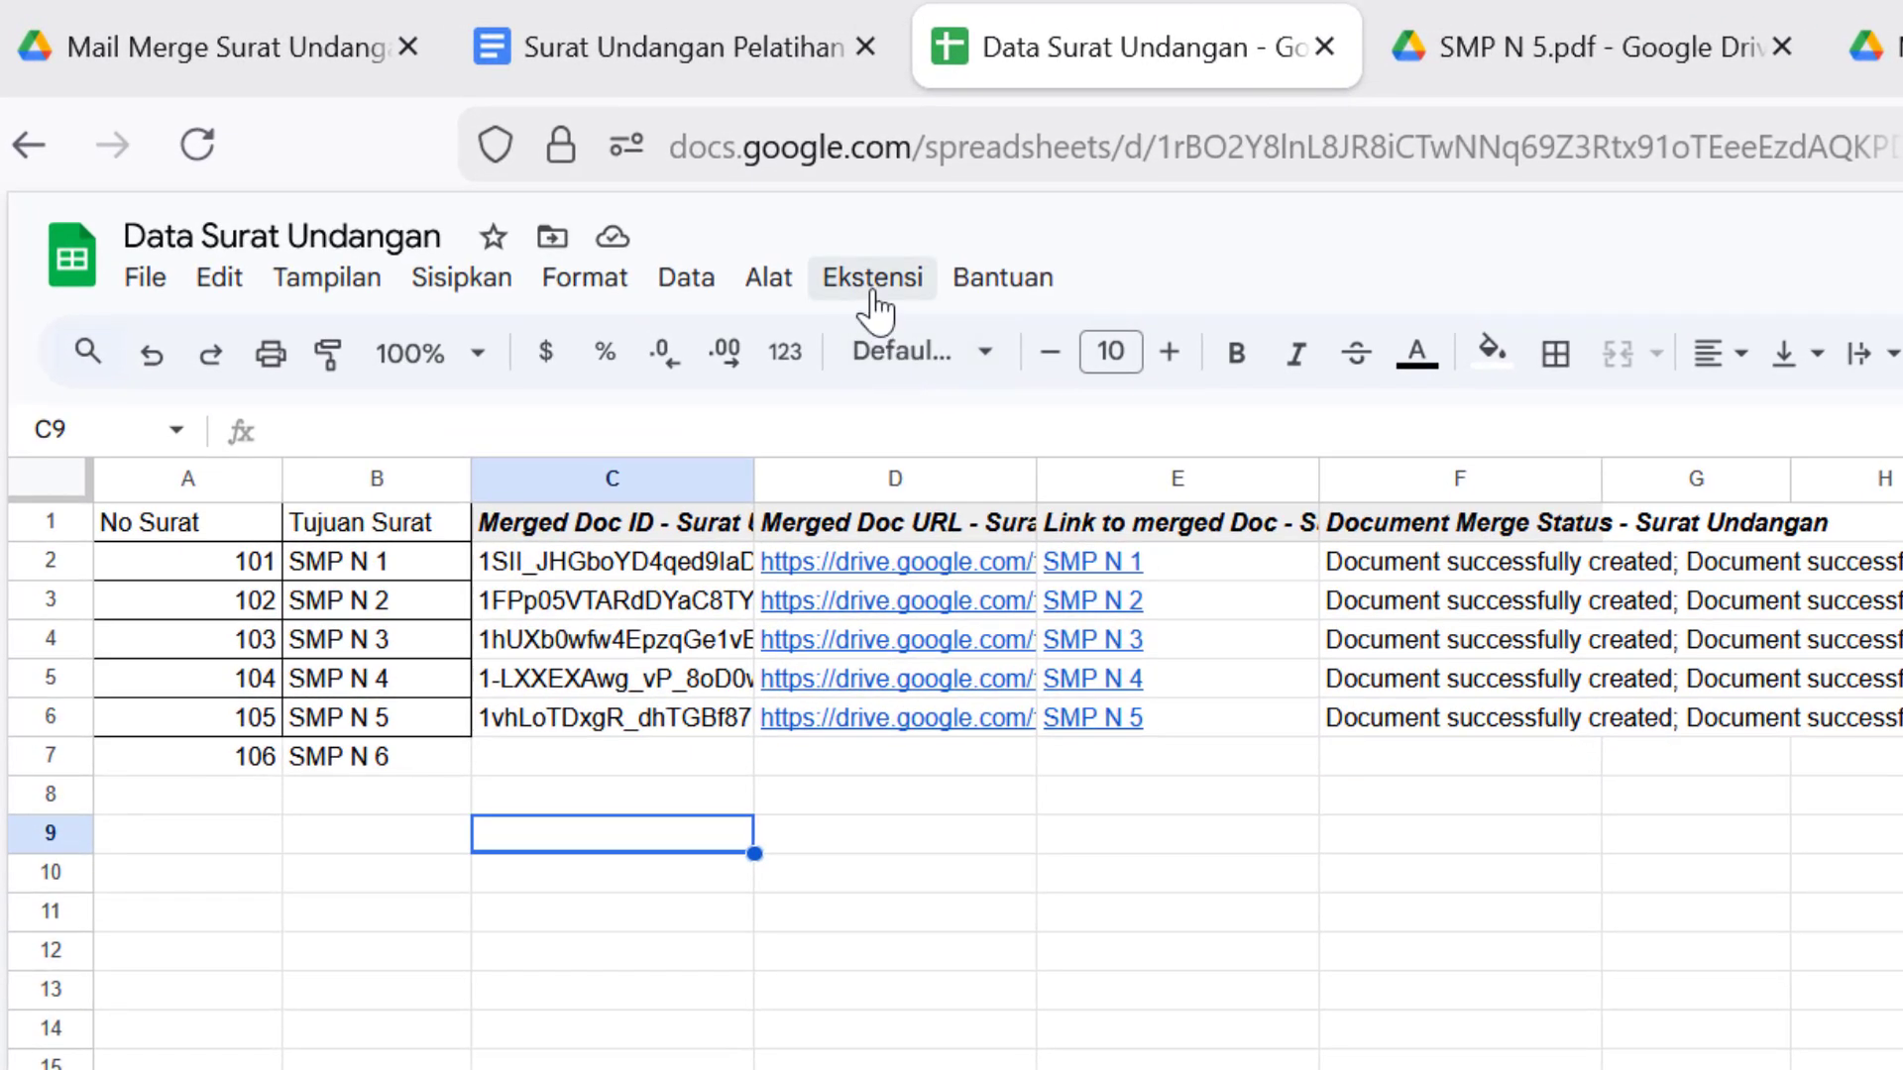
Open the Autocrat add-on and run the Surat Undangan job again to merge the new SMP N 6 row.
{"action": "left_click", "coordinate": [874, 297]}
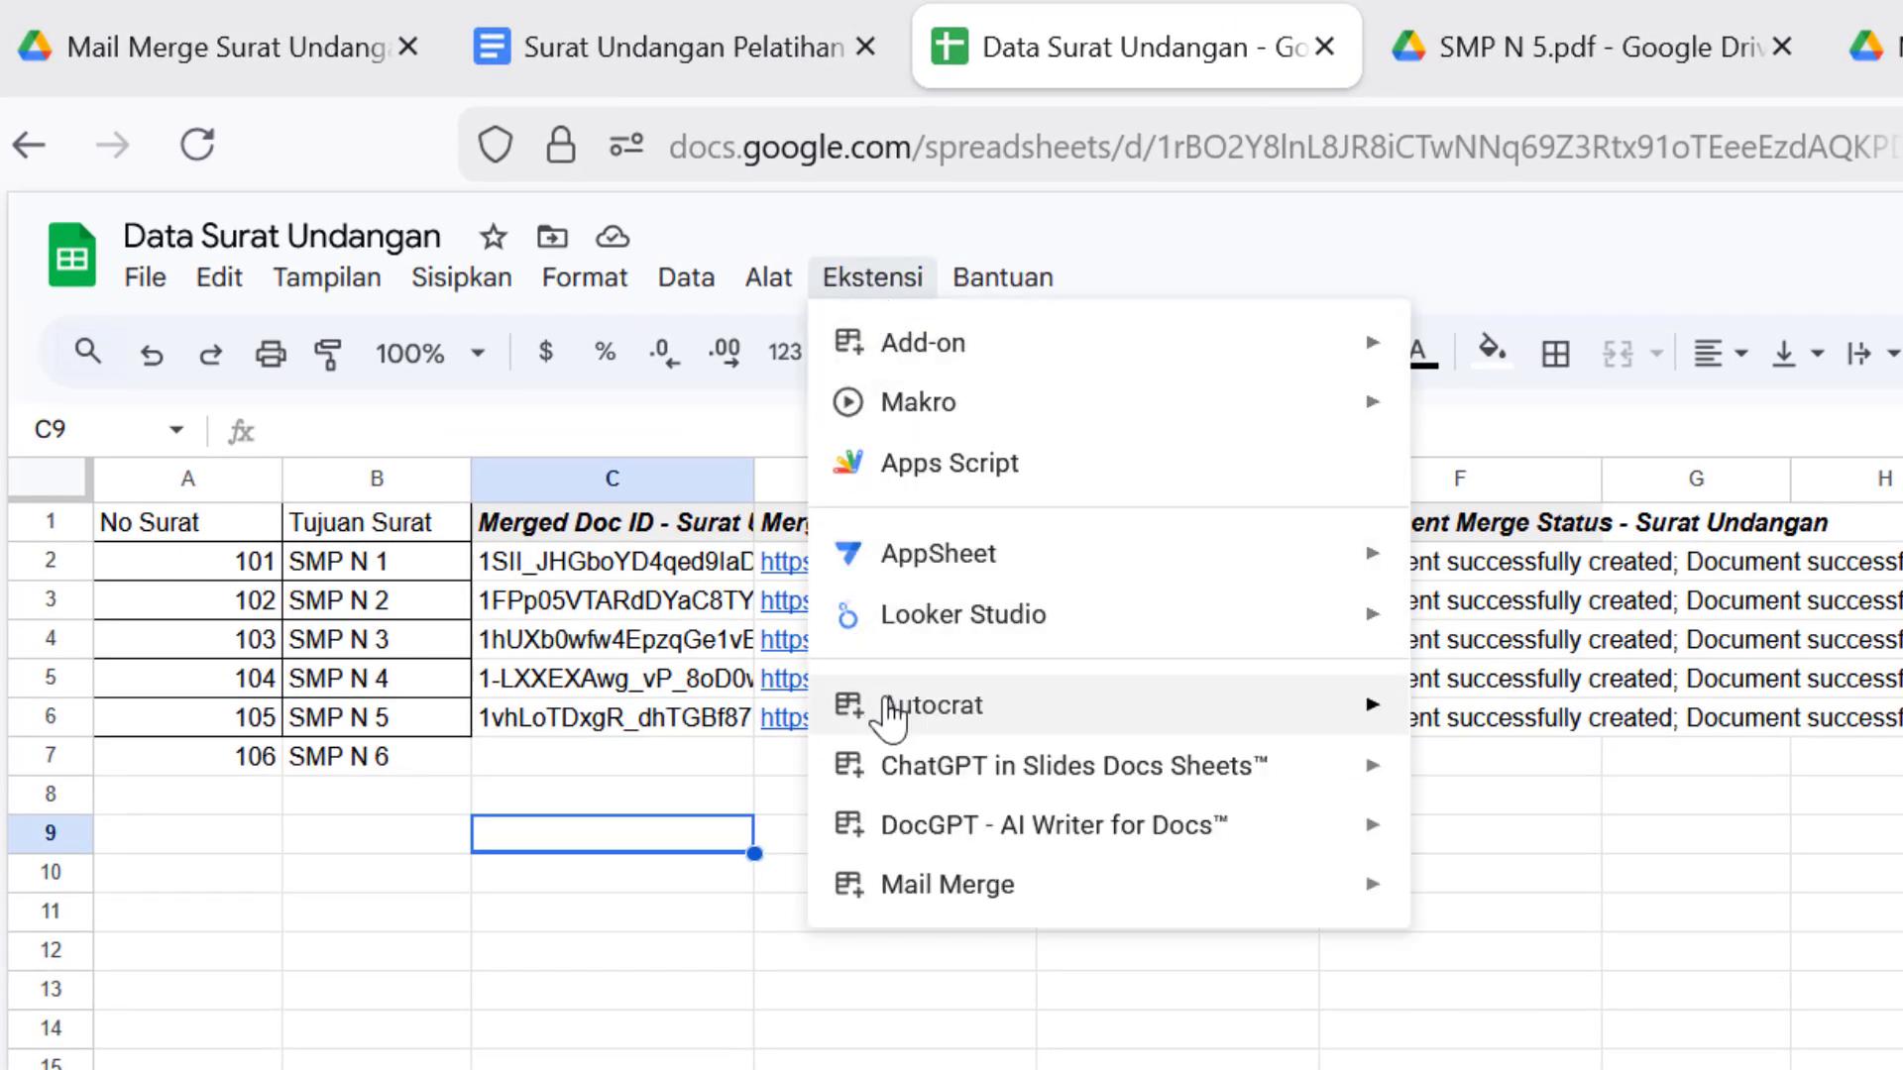
{"action": "mouse_move", "coordinate": [892, 716]}
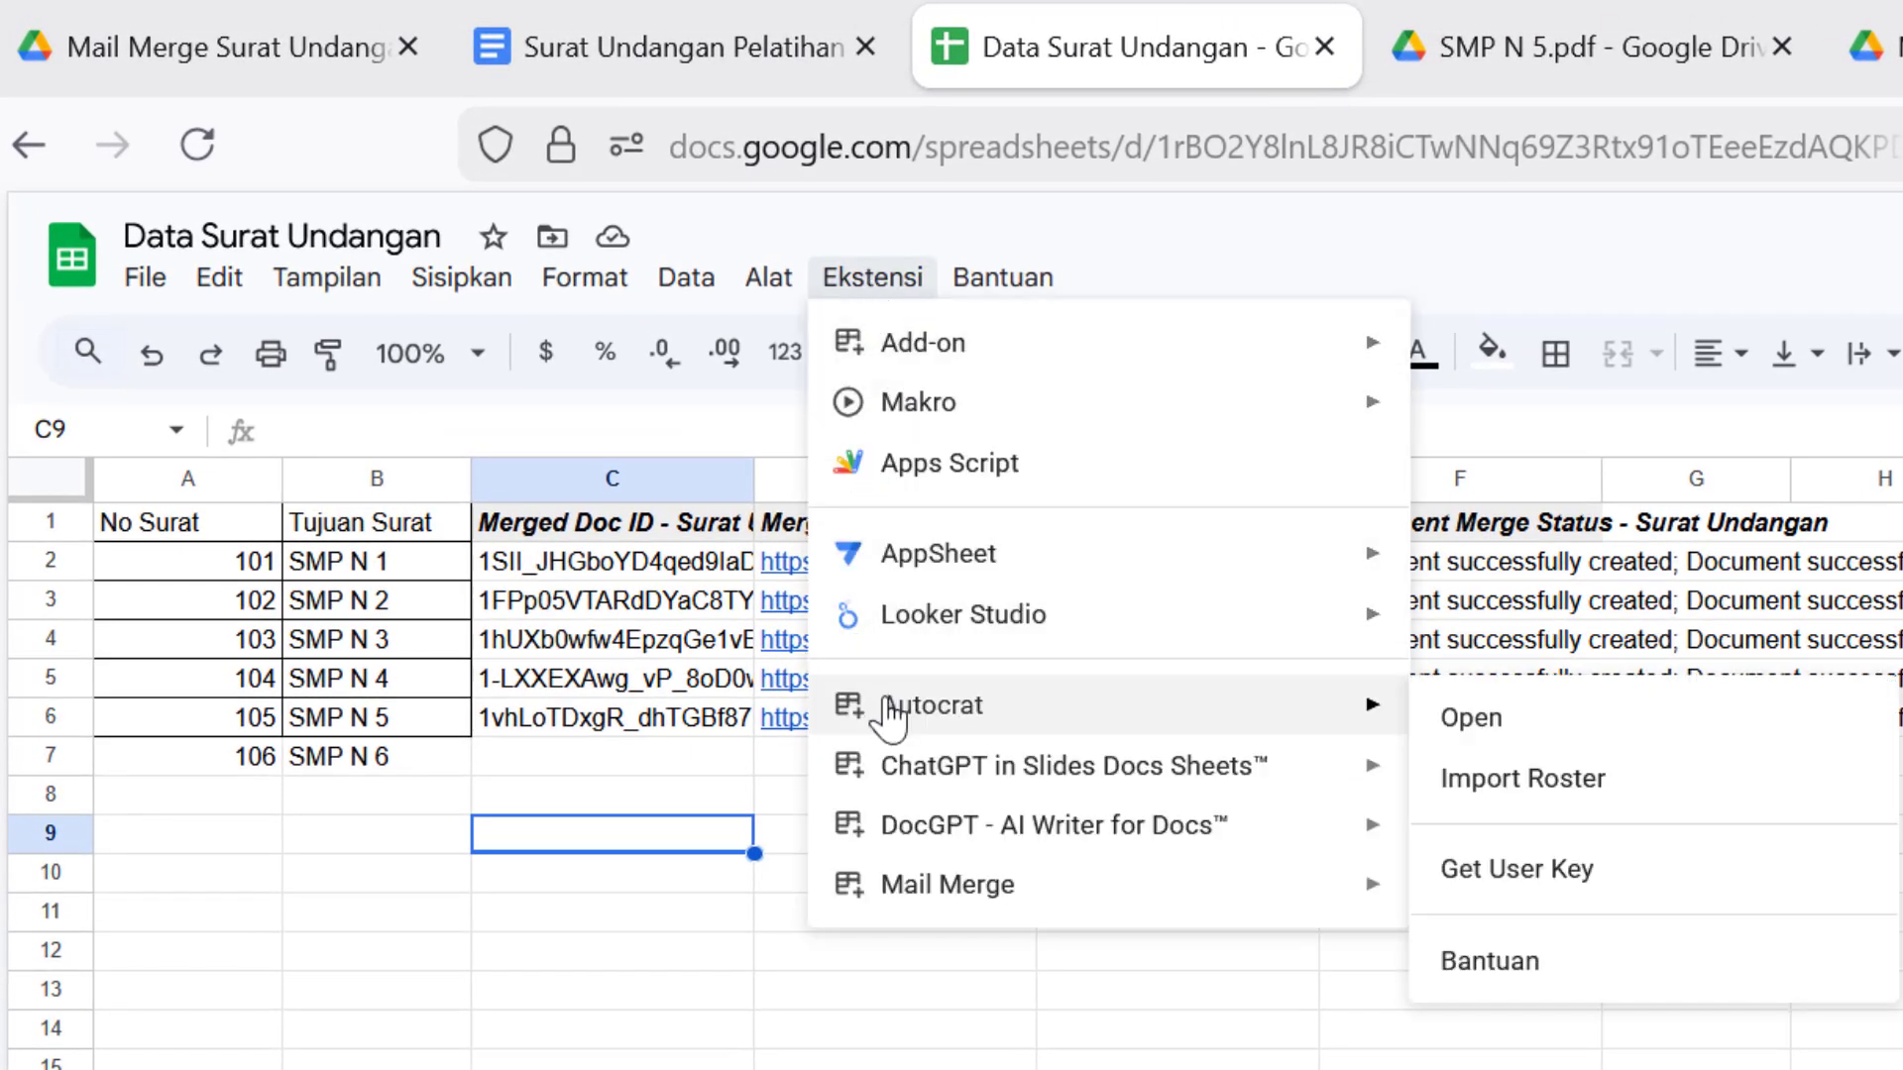
{"action": "left_click", "coordinate": [1474, 719]}
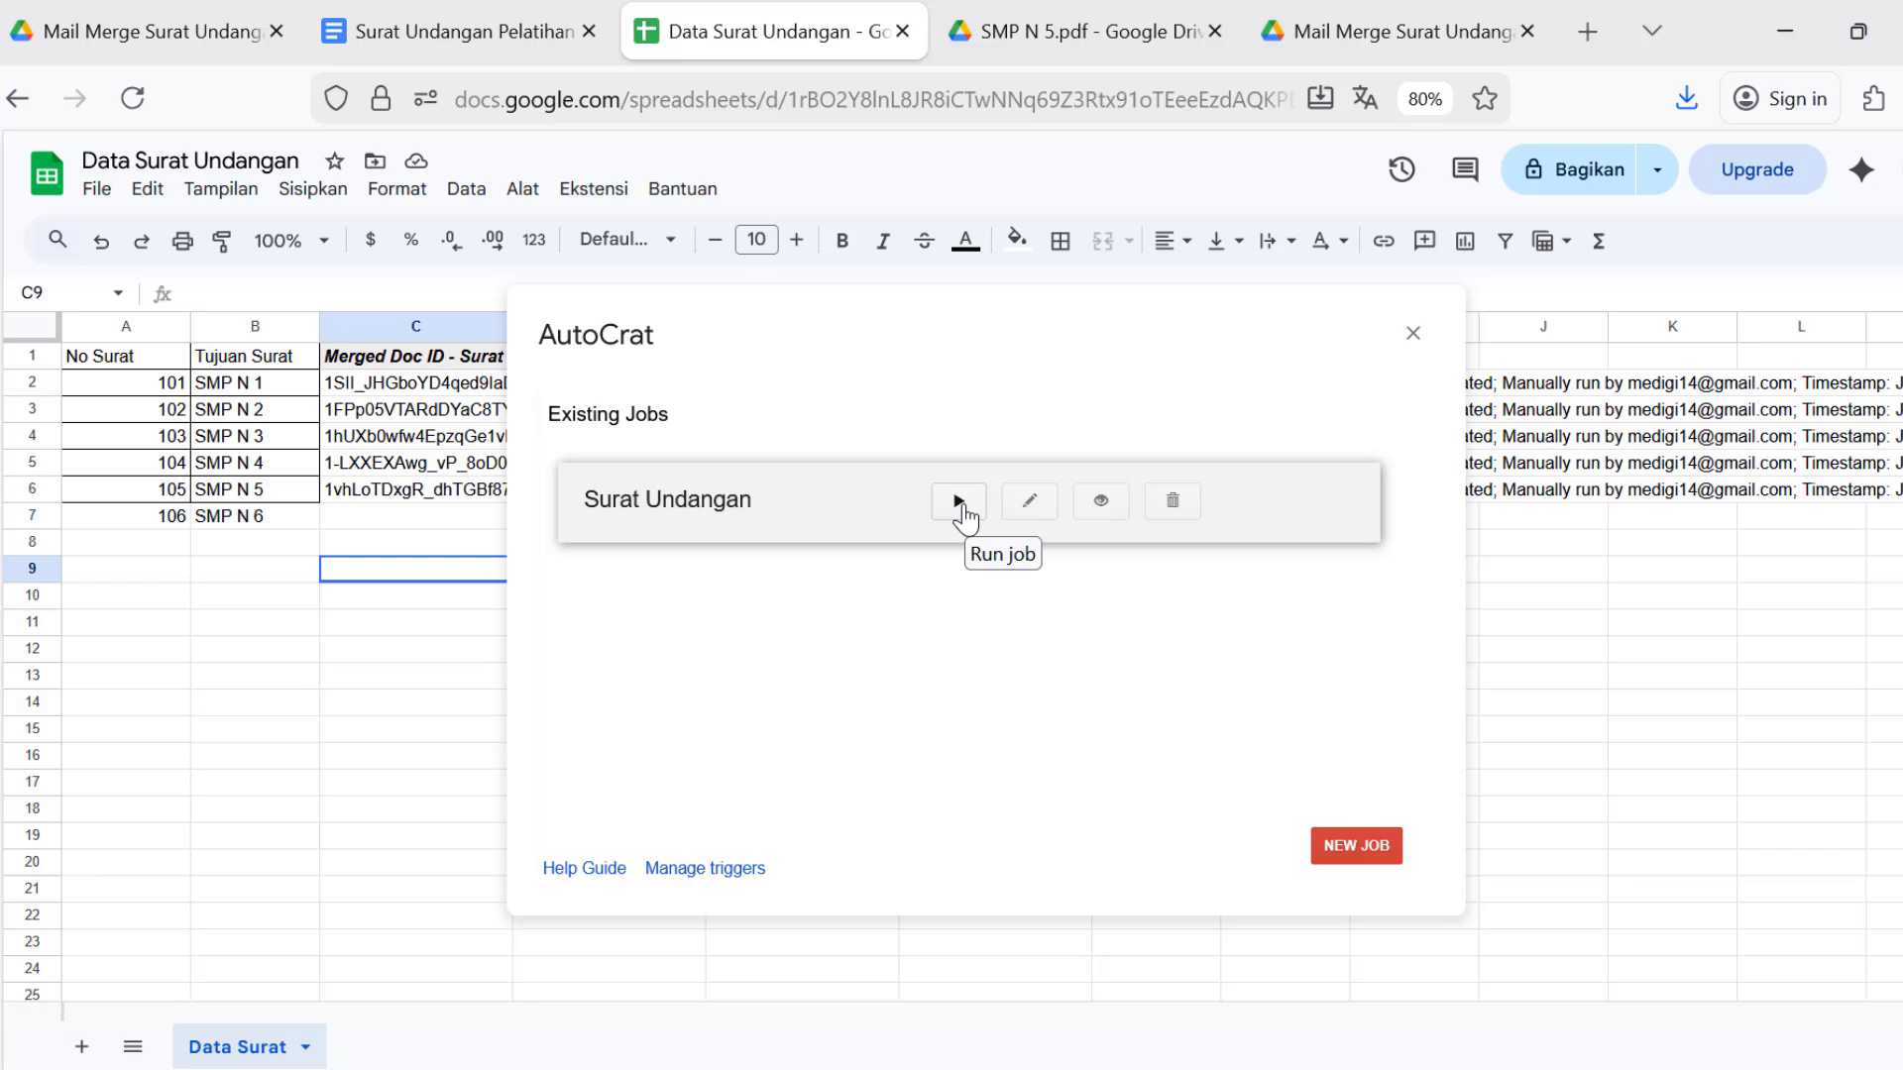
{"action": "left_click", "coordinate": [959, 503]}
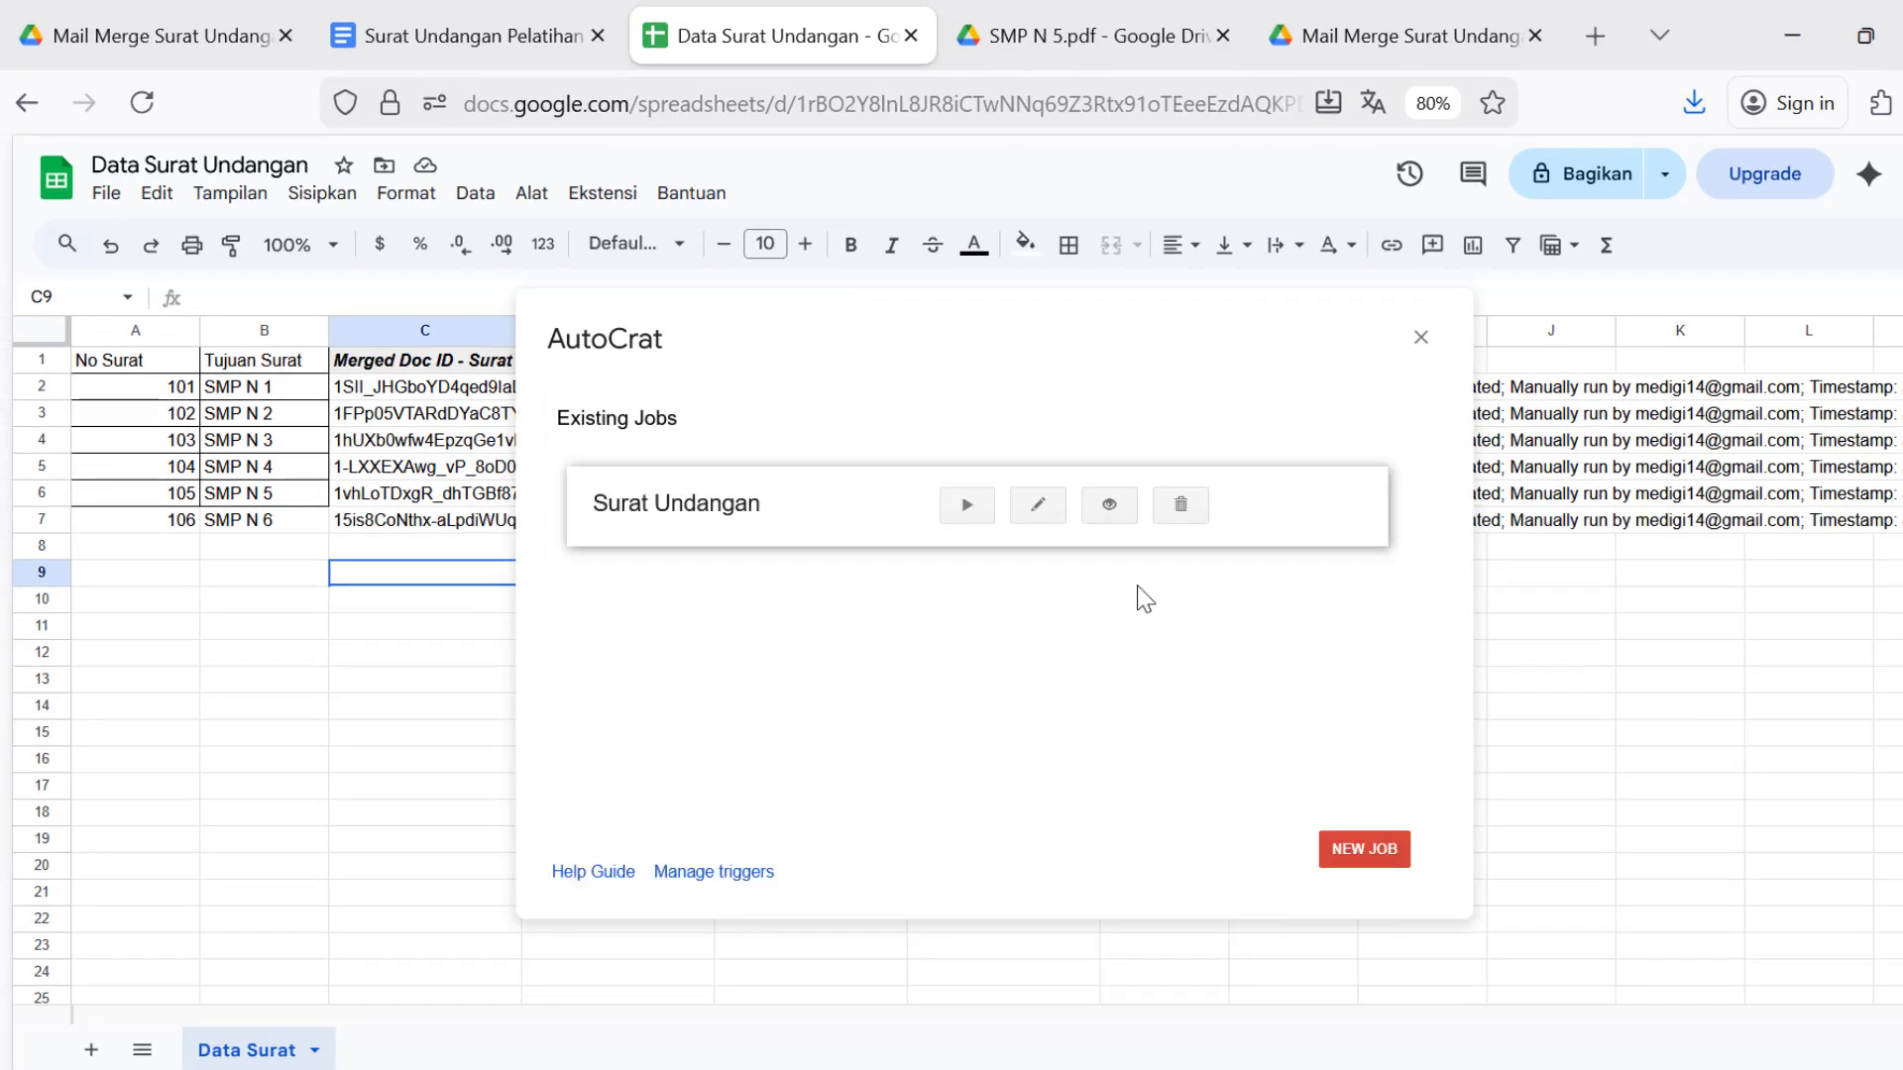
Switch to the Mail Merge Surat Undangan folder in Google Drive and find and select SMP N 6.pdf.
{"action": "left_click", "coordinate": [149, 45]}
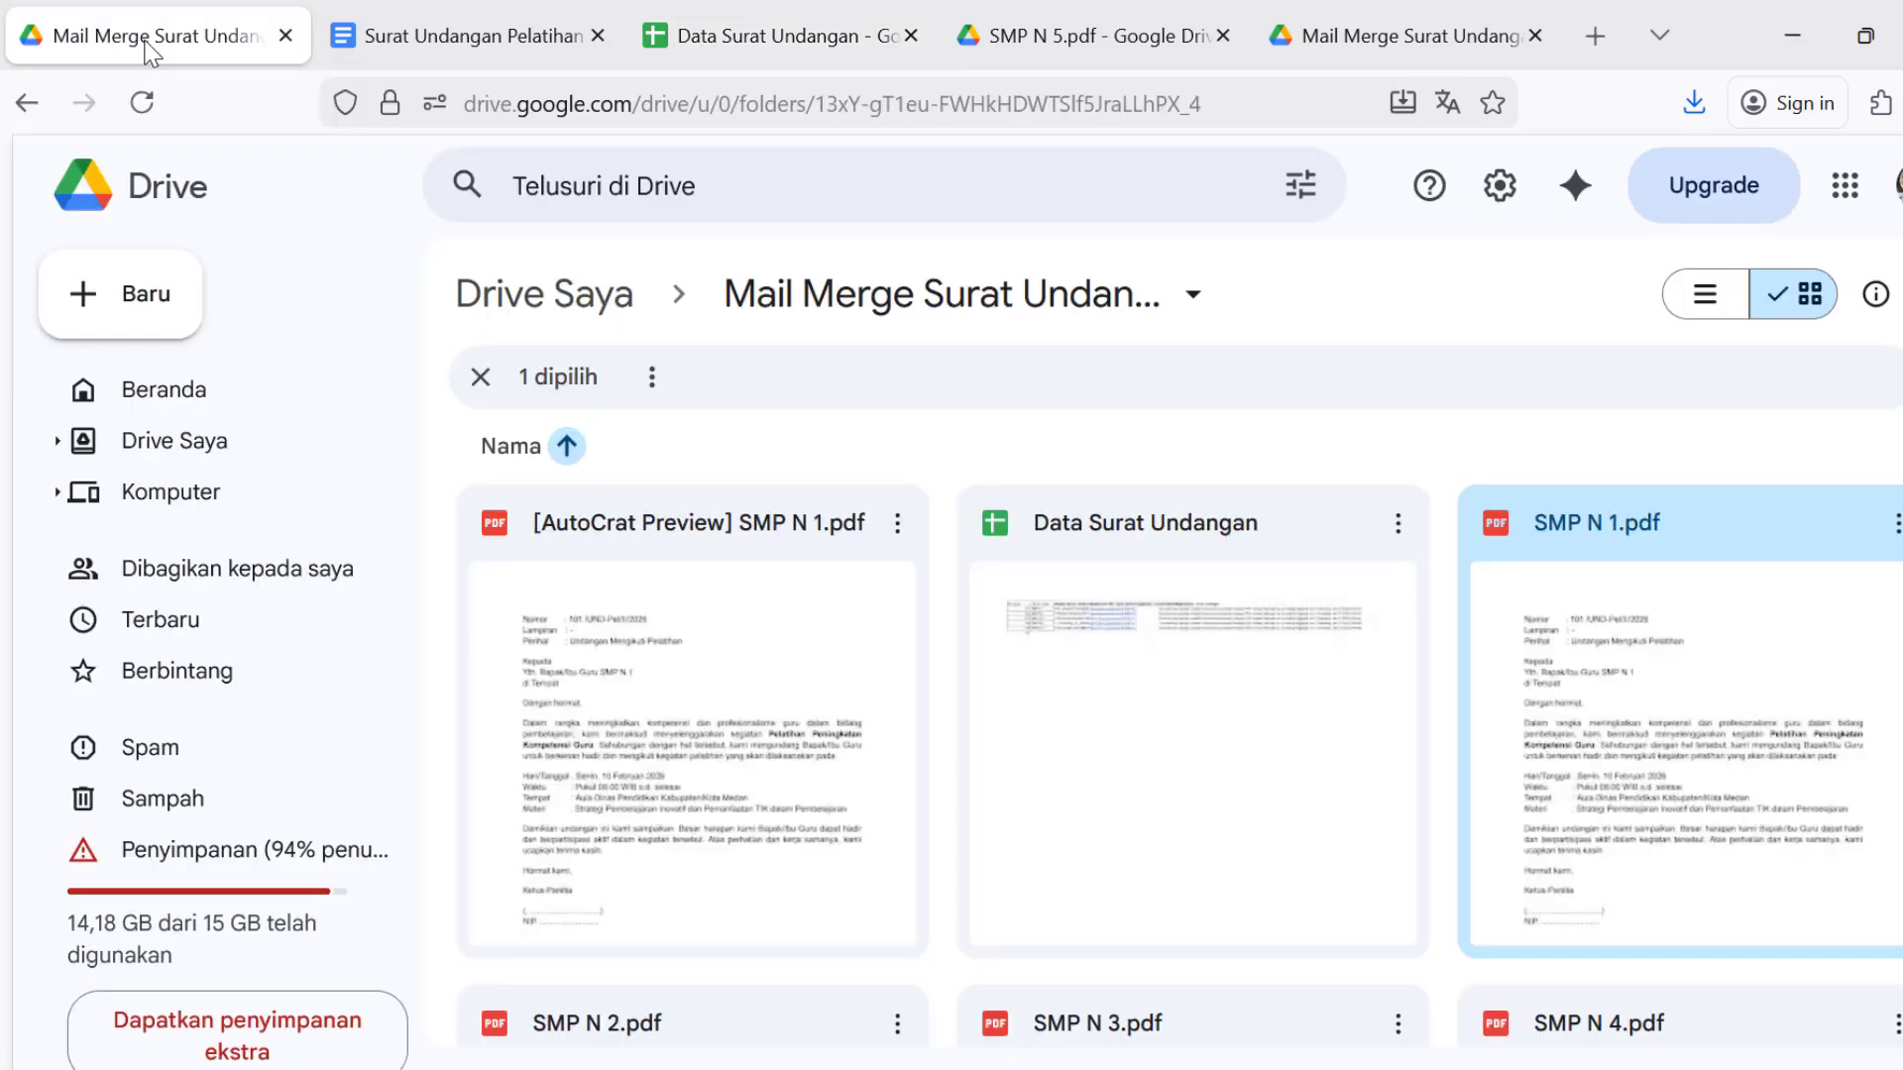
{"action": "scroll", "coordinate": [1665, 793], "scroll_direction": "down", "scroll_amount": 5}
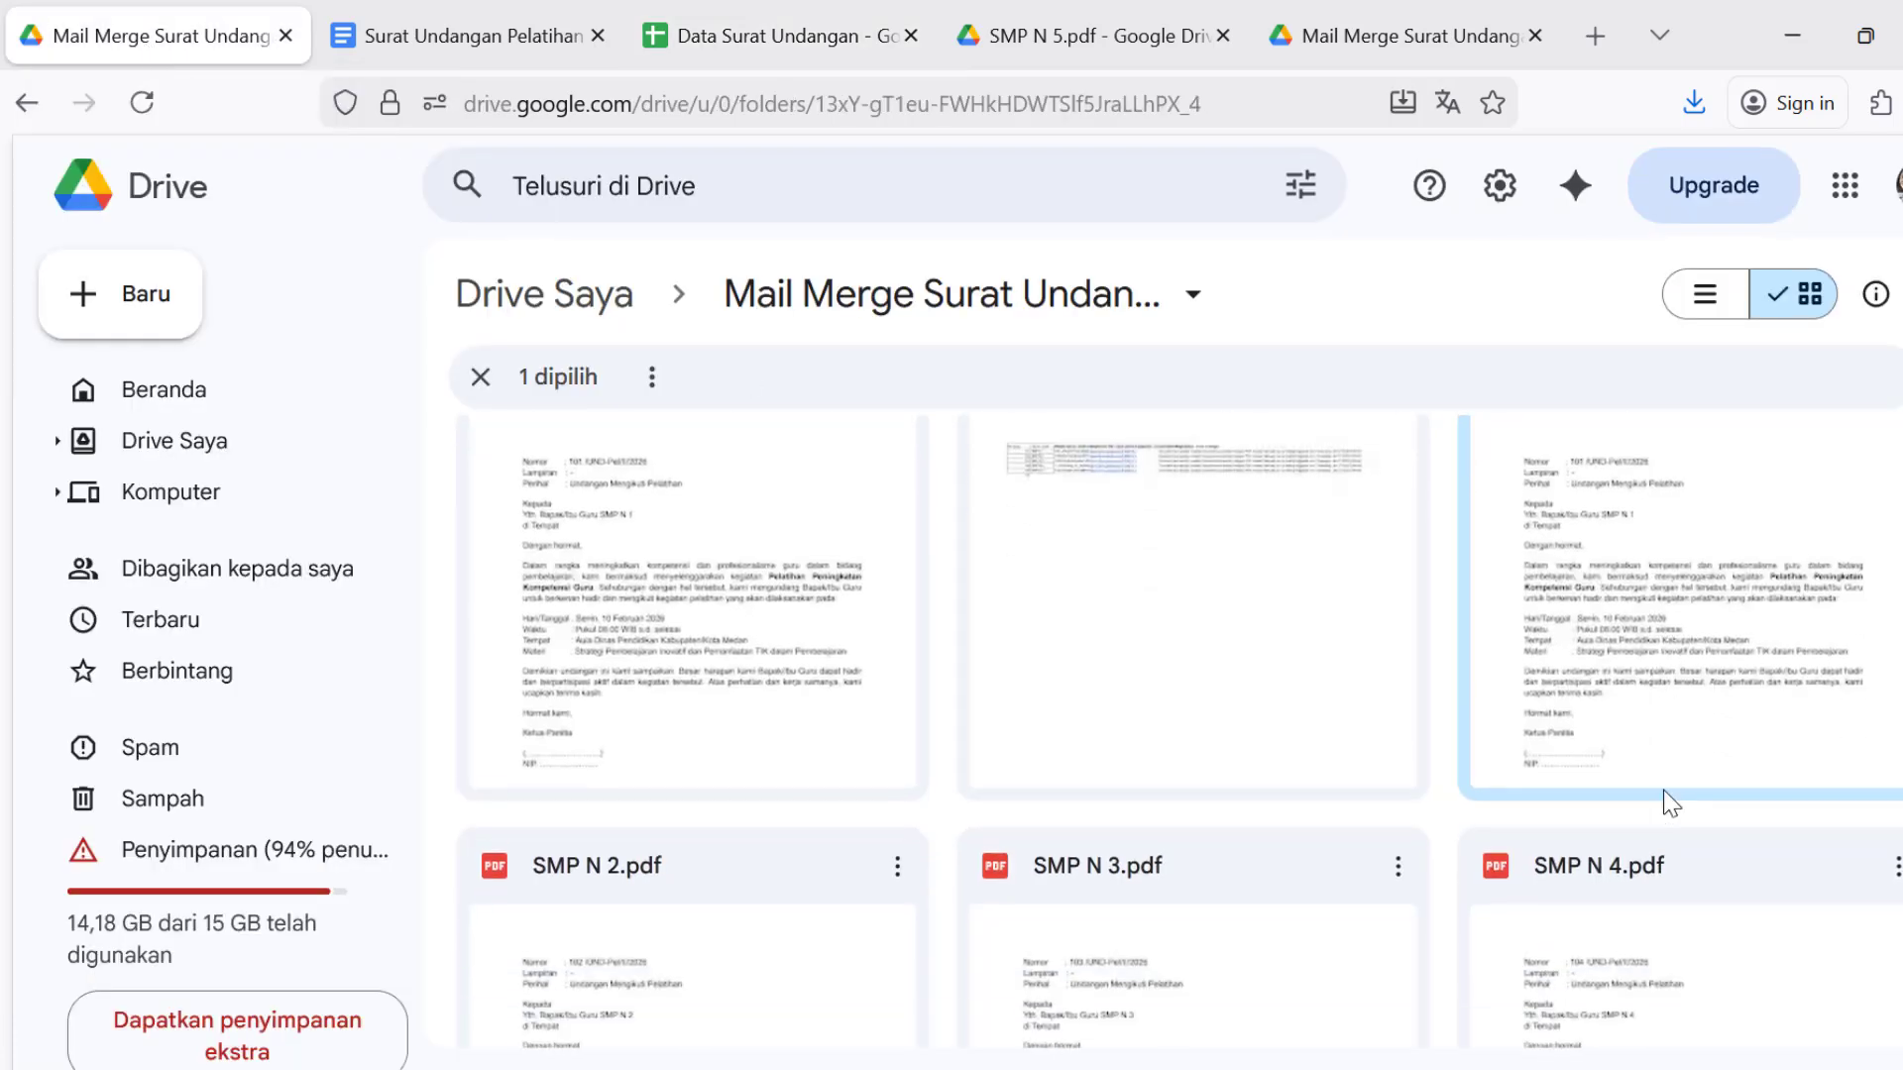
{"action": "scroll", "coordinate": [1672, 803], "scroll_direction": "down", "scroll_amount": 2}
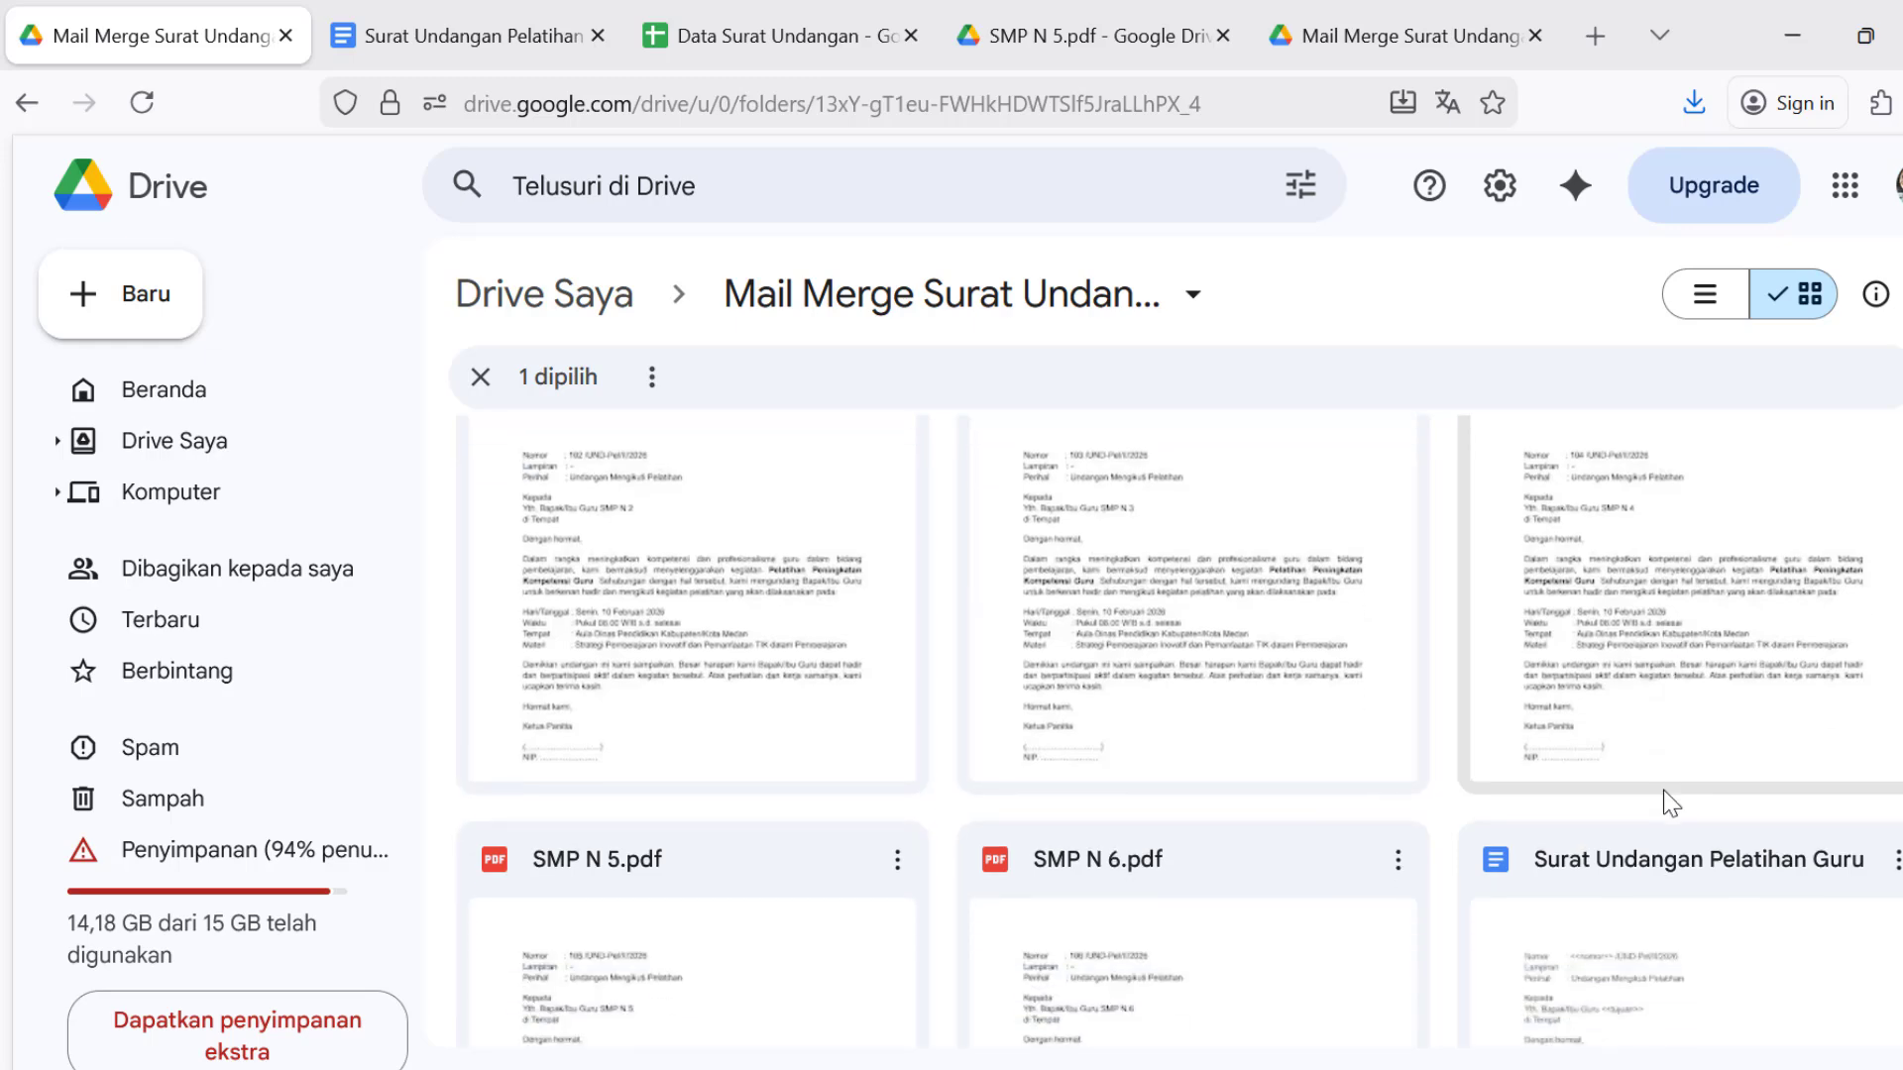
{"action": "left_click", "coordinate": [1092, 860]}
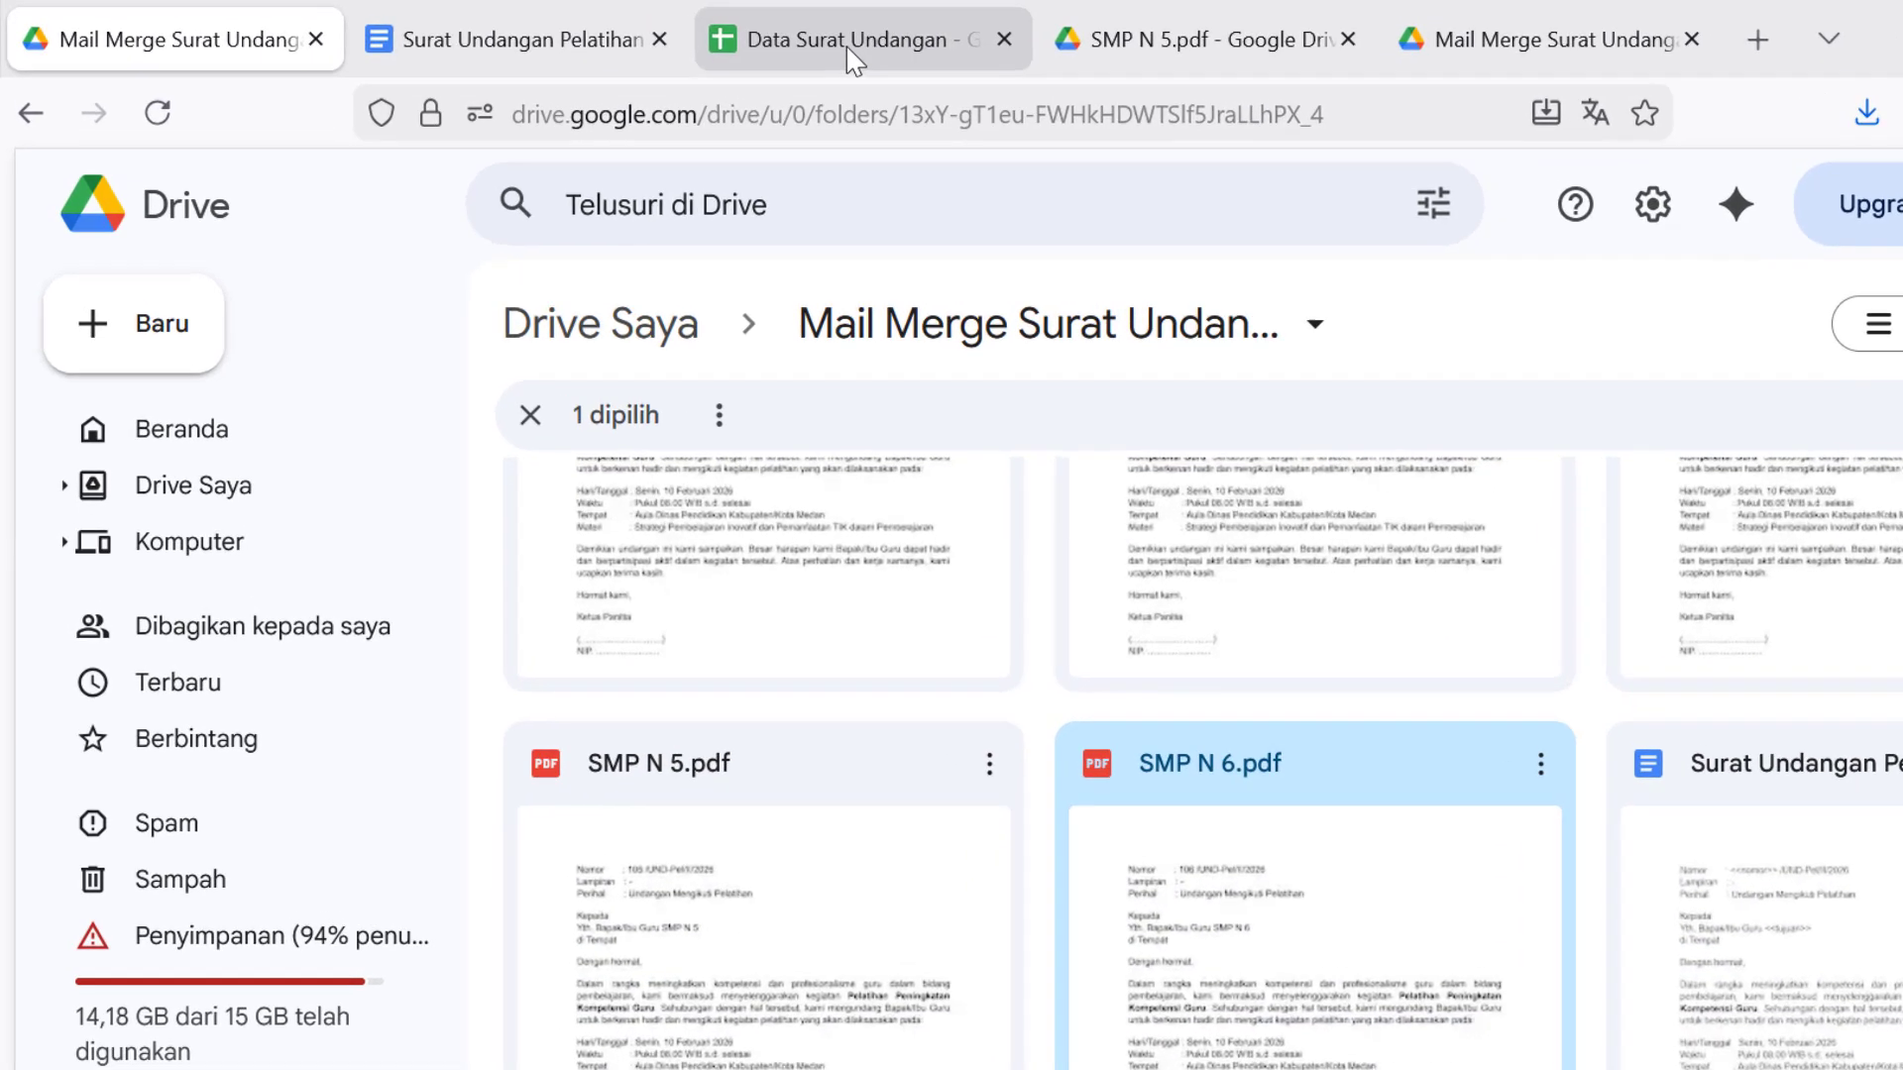
Return to the Data Surat Undangan spreadsheet, close AutoCrat and preview the merged document link in the SMP N 6 row.
{"action": "left_click", "coordinate": [849, 55]}
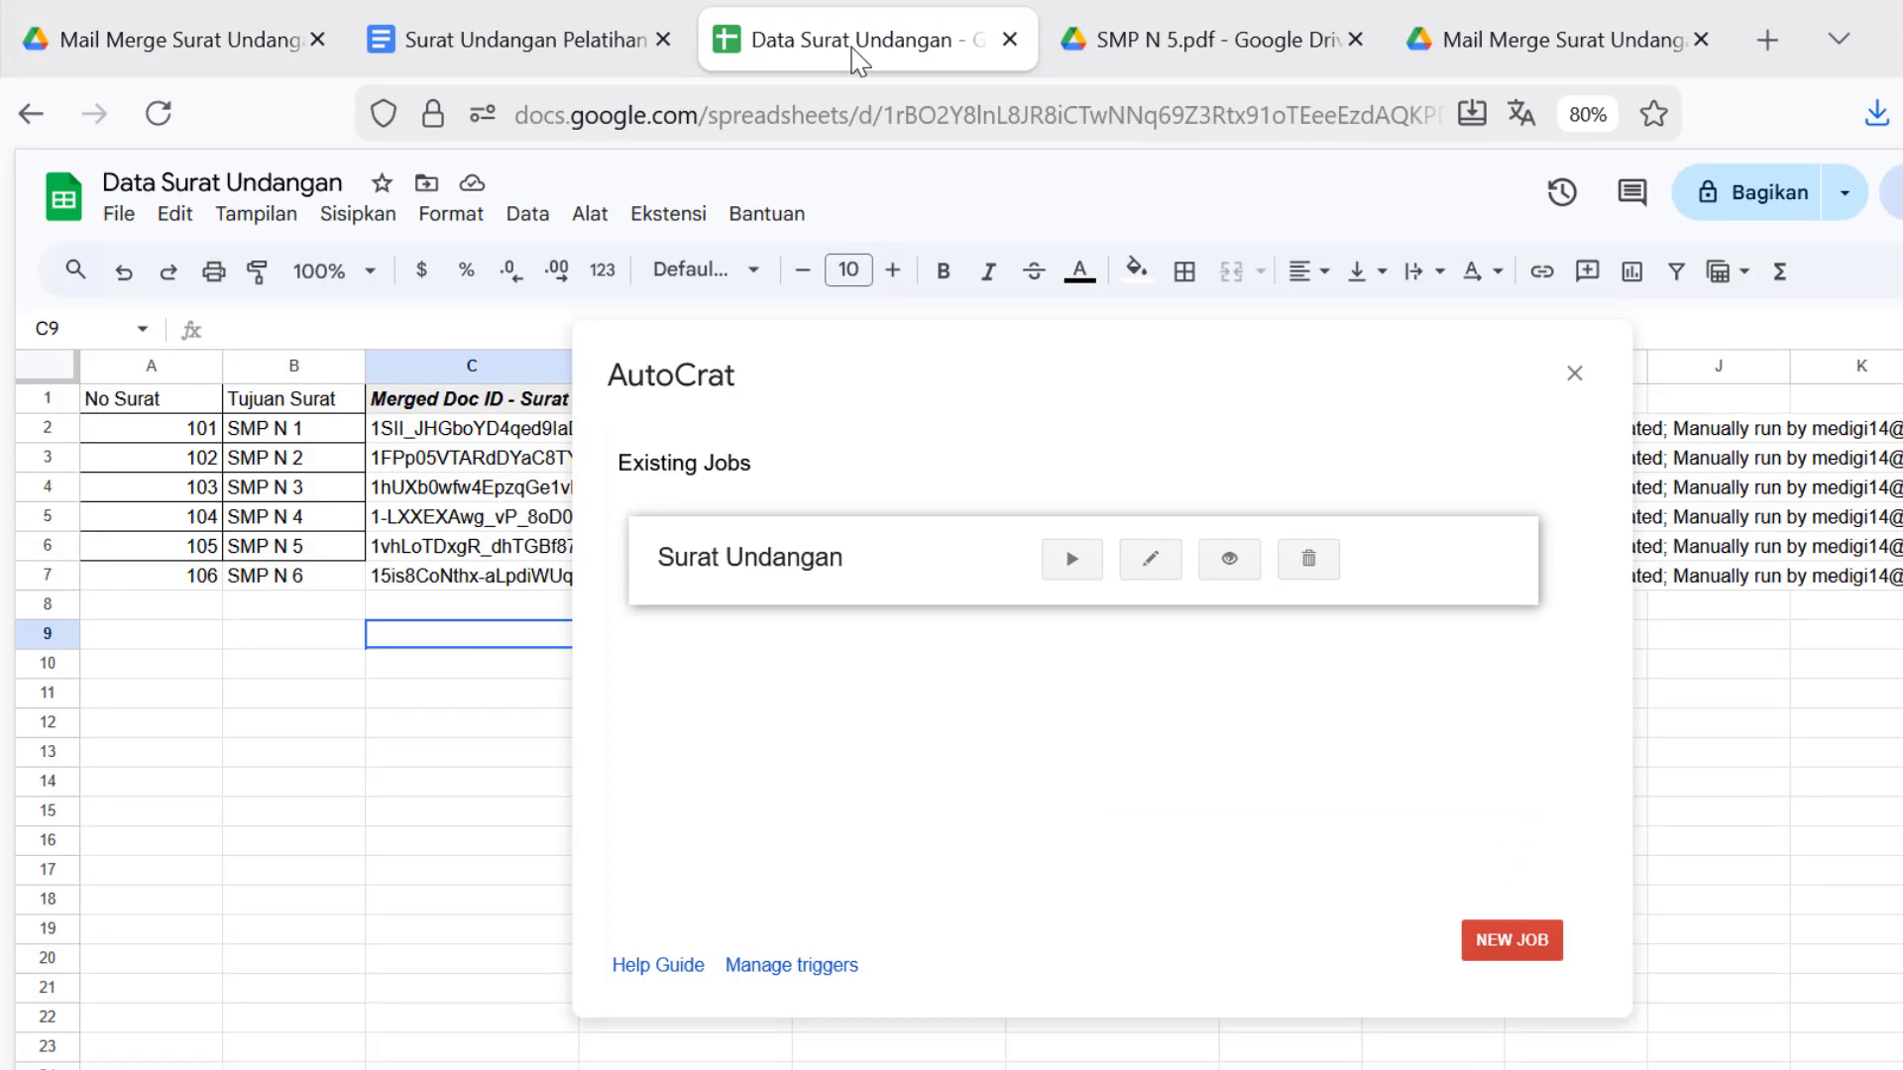
{"action": "left_click", "coordinate": [1573, 374]}
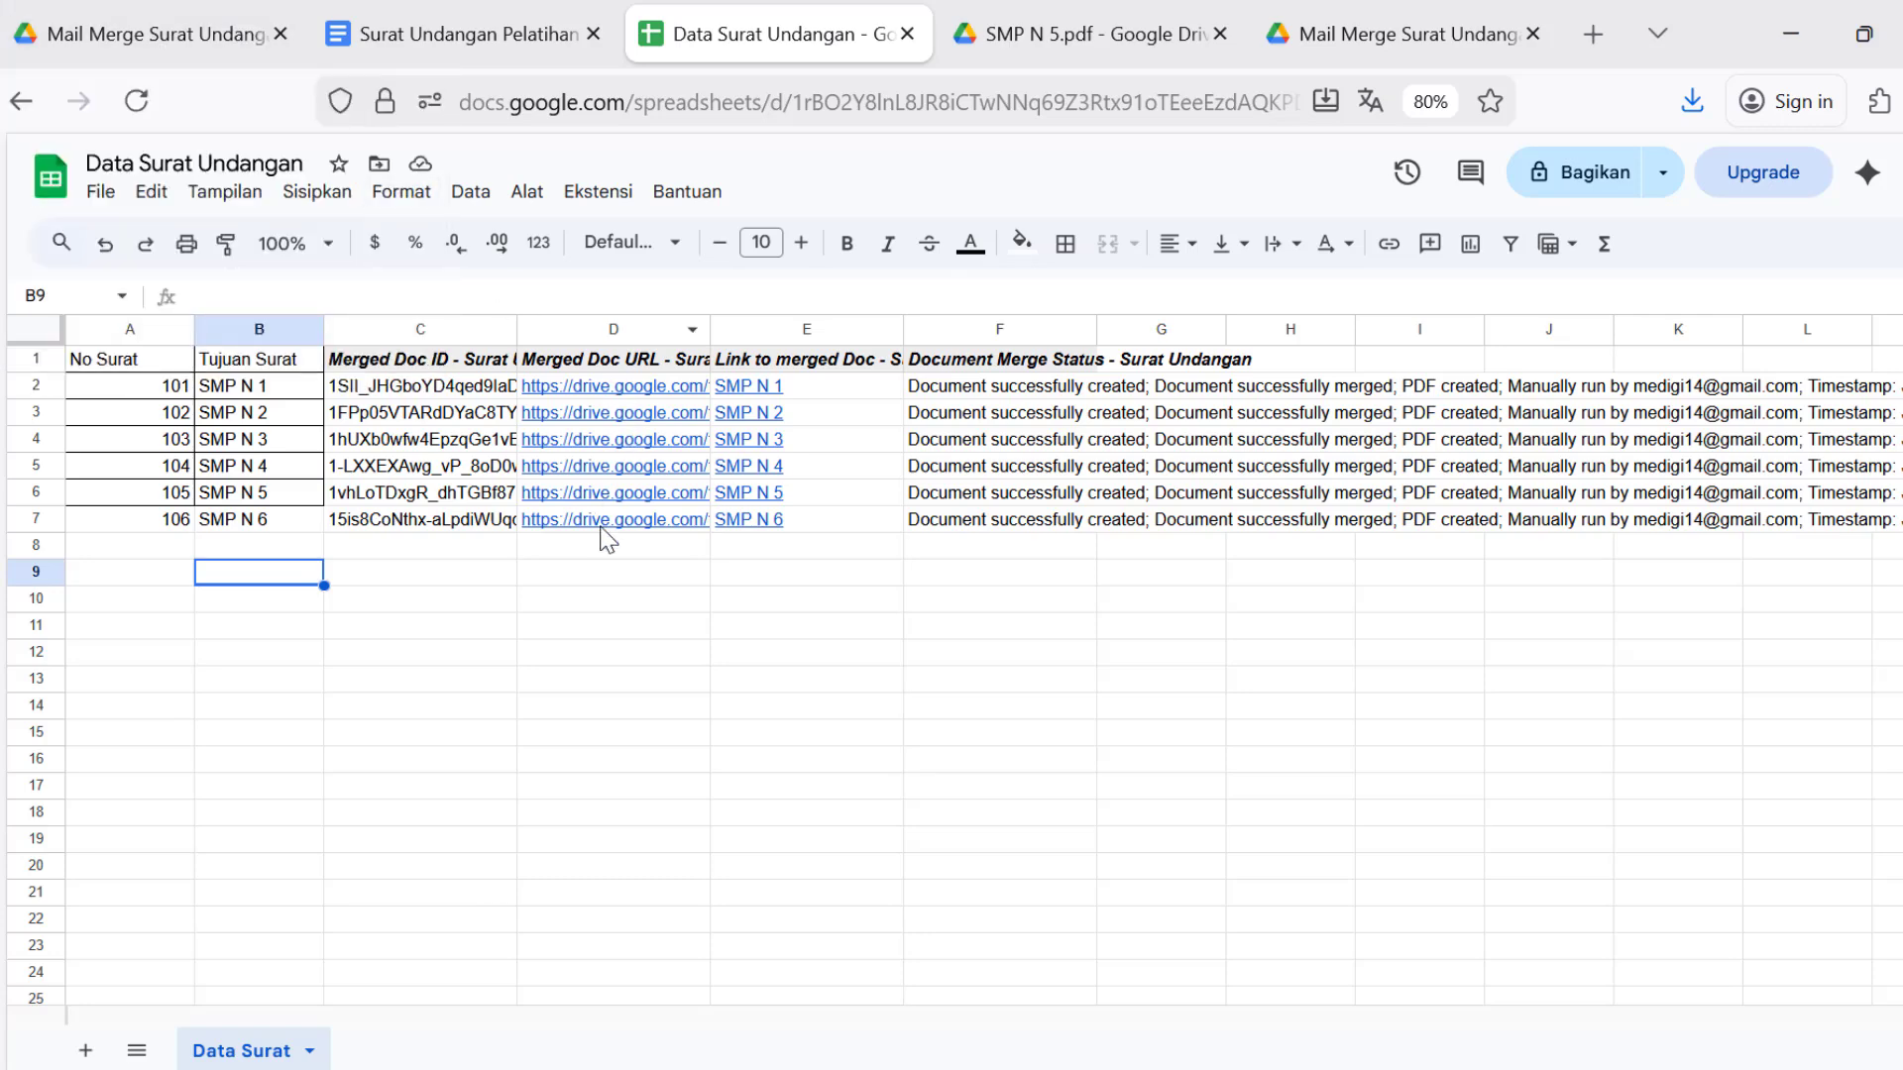
{"action": "mouse_move", "coordinate": [612, 531]}
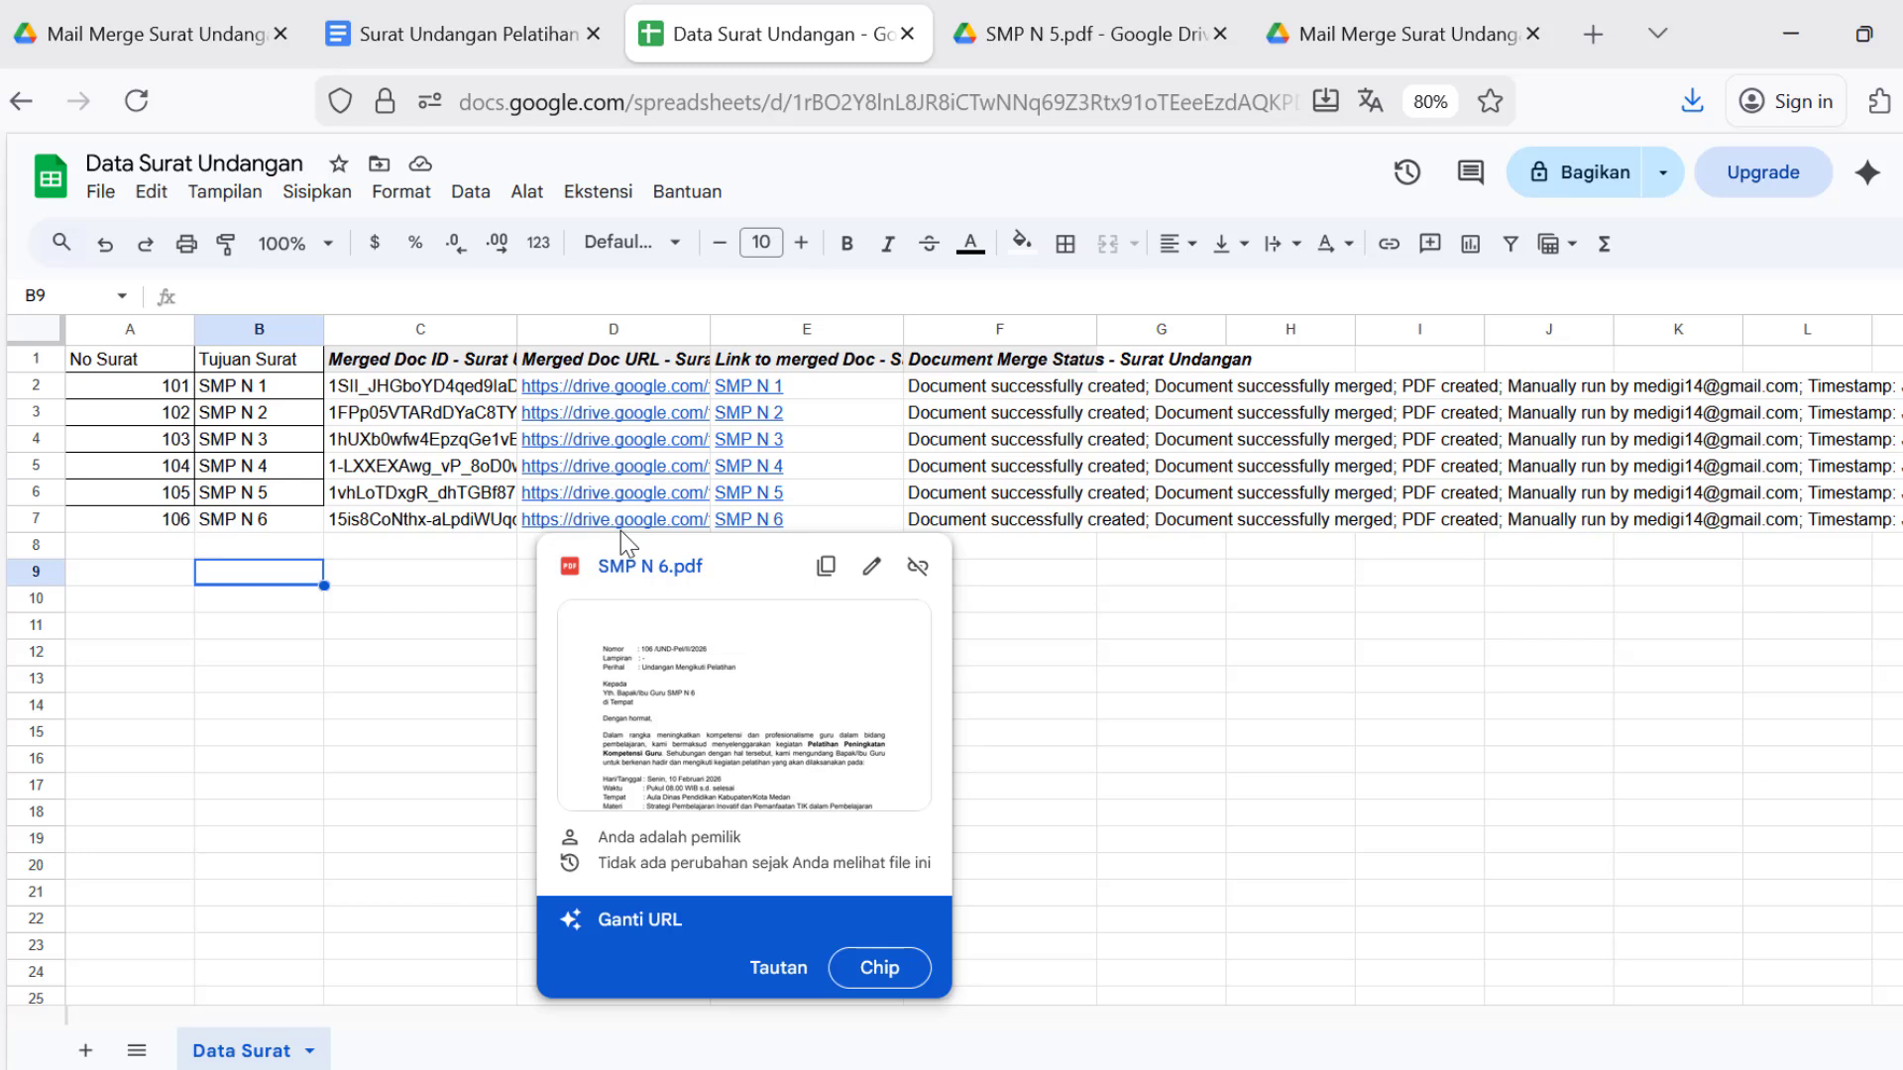
{"action": "left_click", "coordinate": [238, 551]}
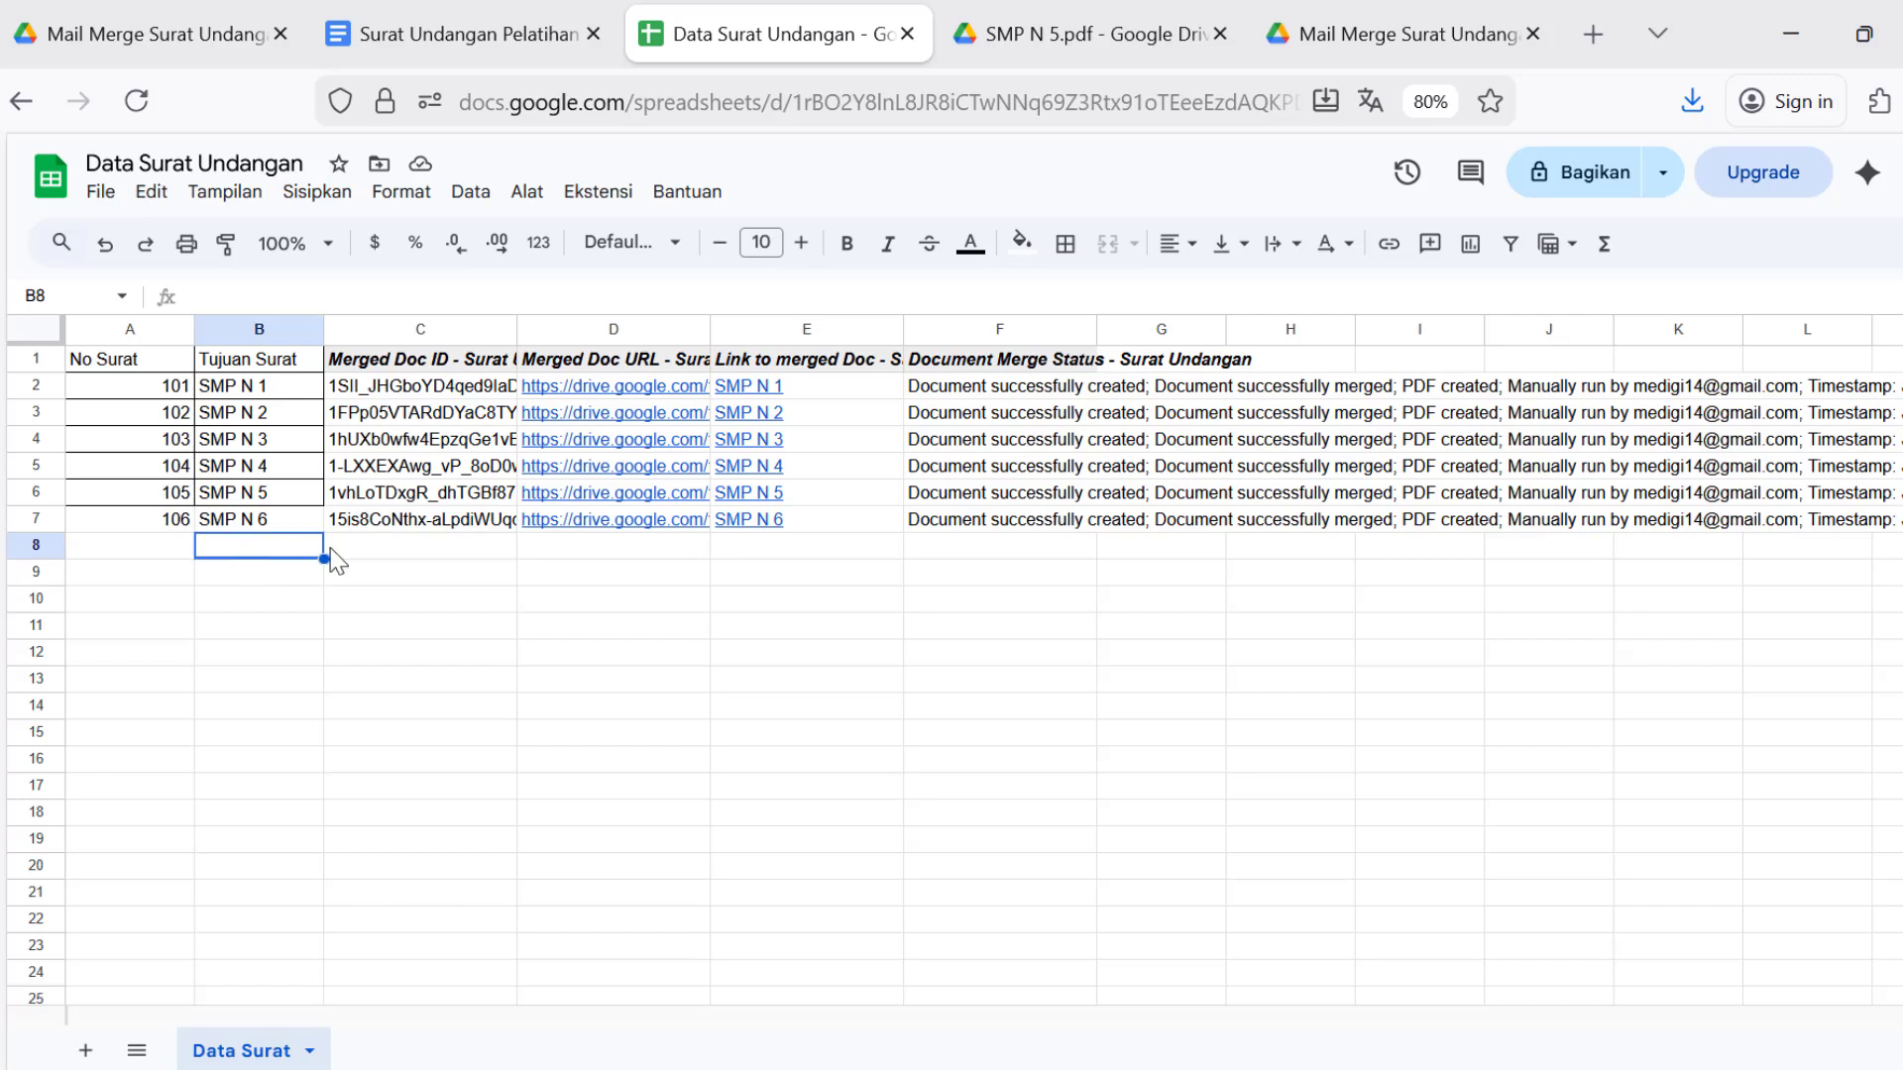